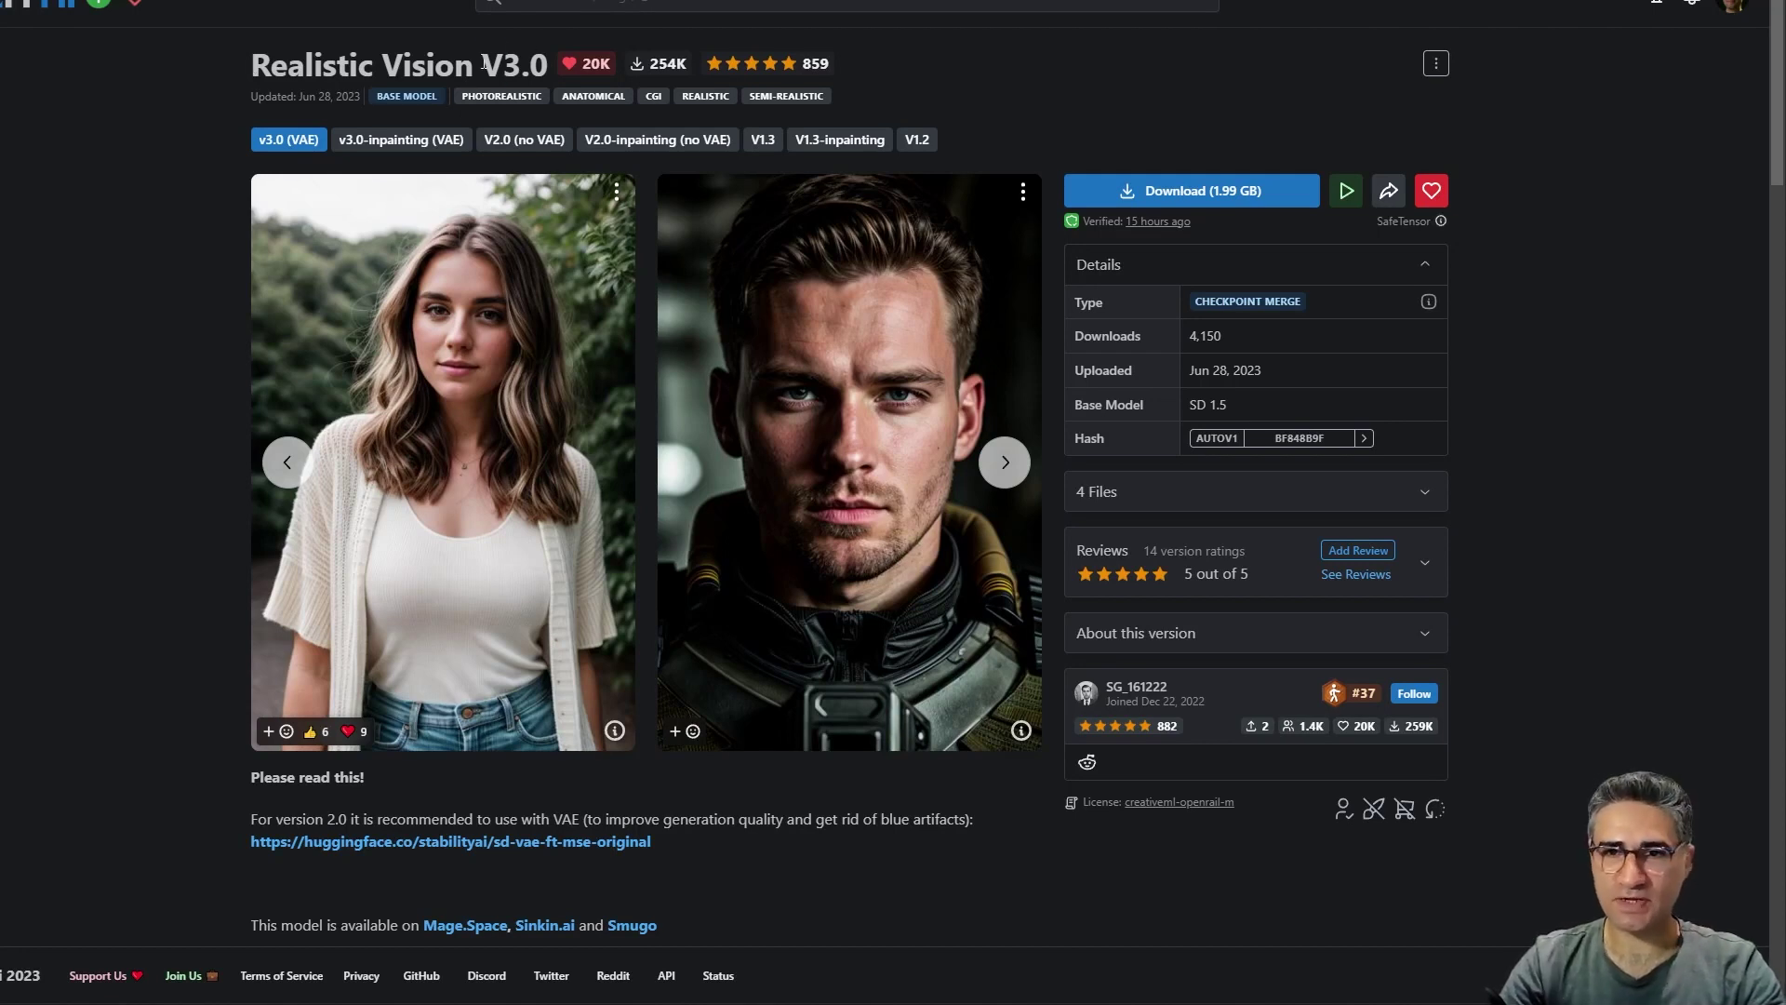
- Look through the Realistic Vision V3.0 model page, from its version title and prompt template down to the community image gallery
drag(483, 63, 530, 65)
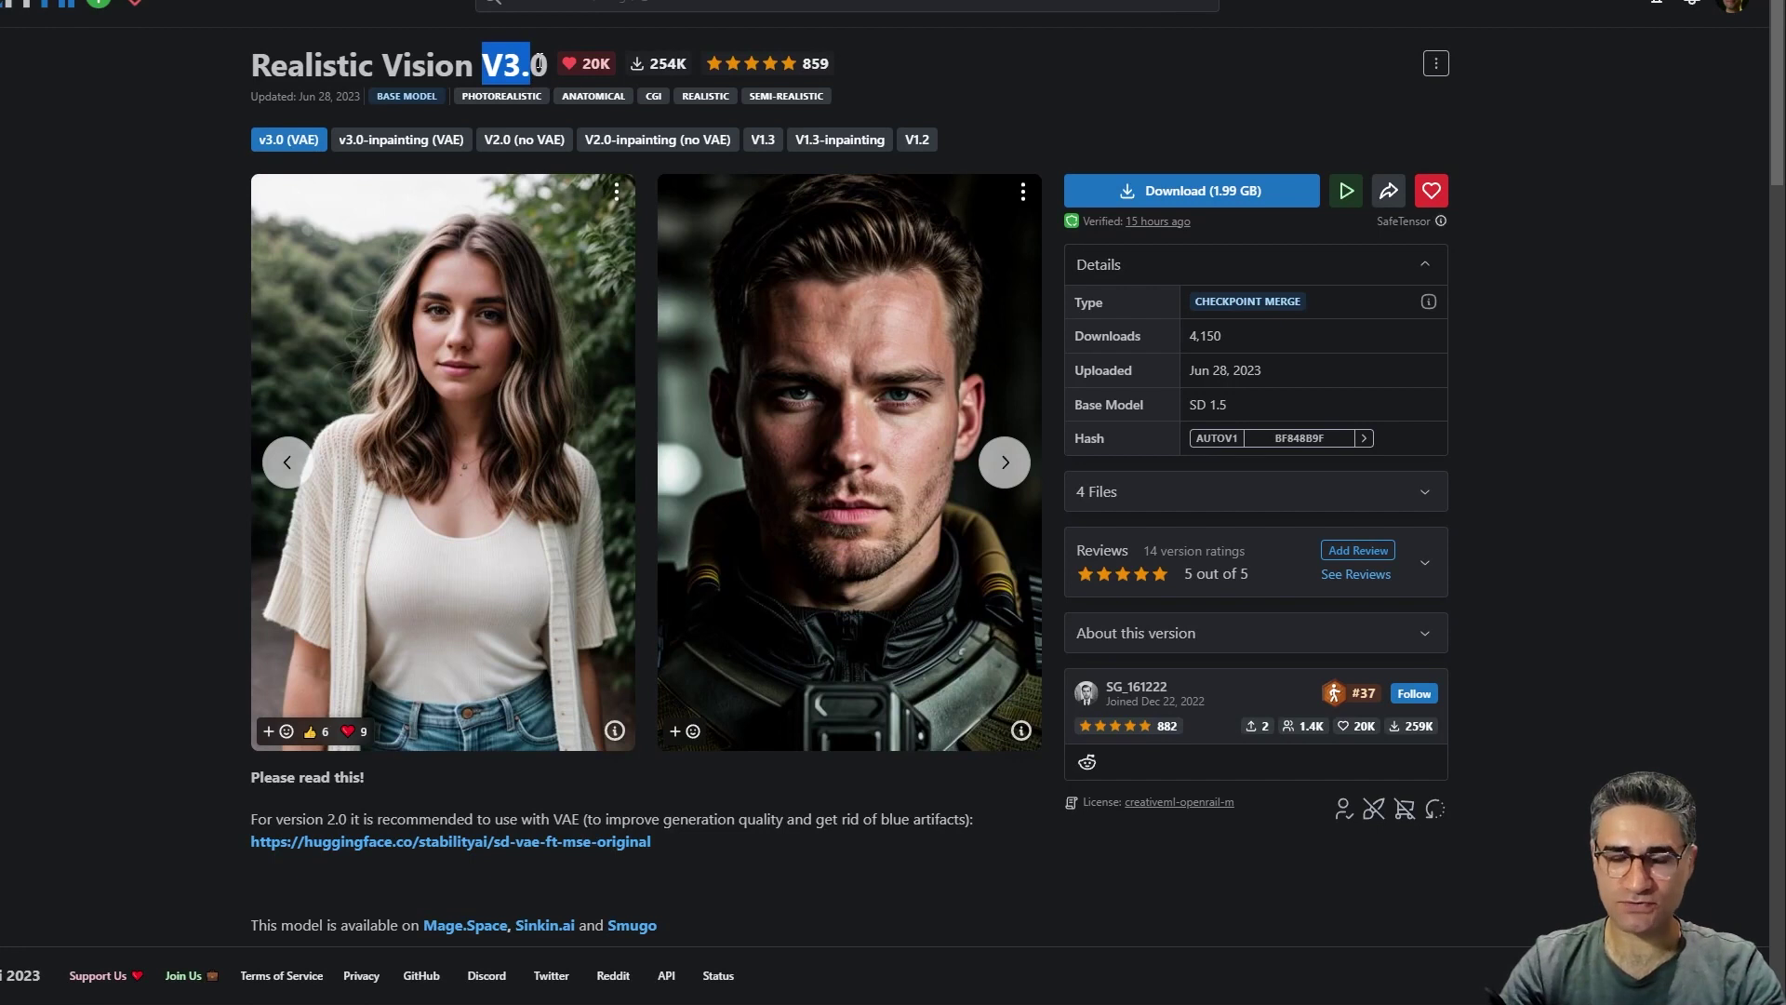
click(216, 448)
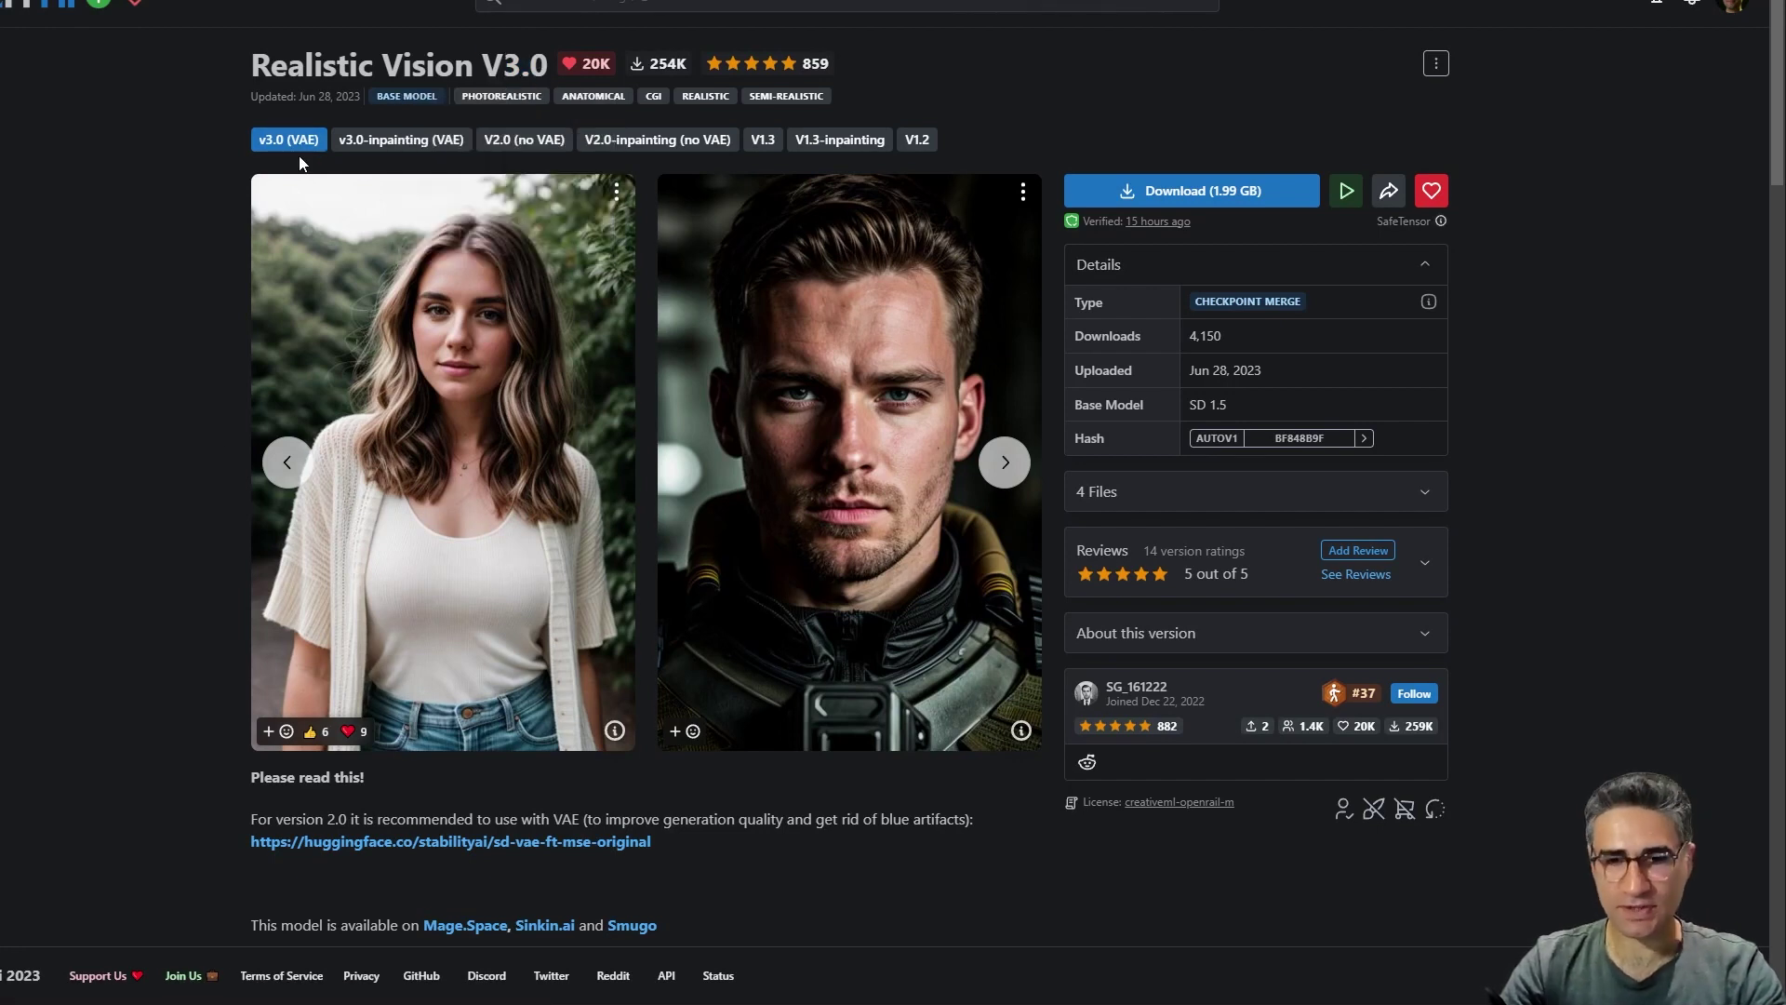
scroll(143, 326, down, 5)
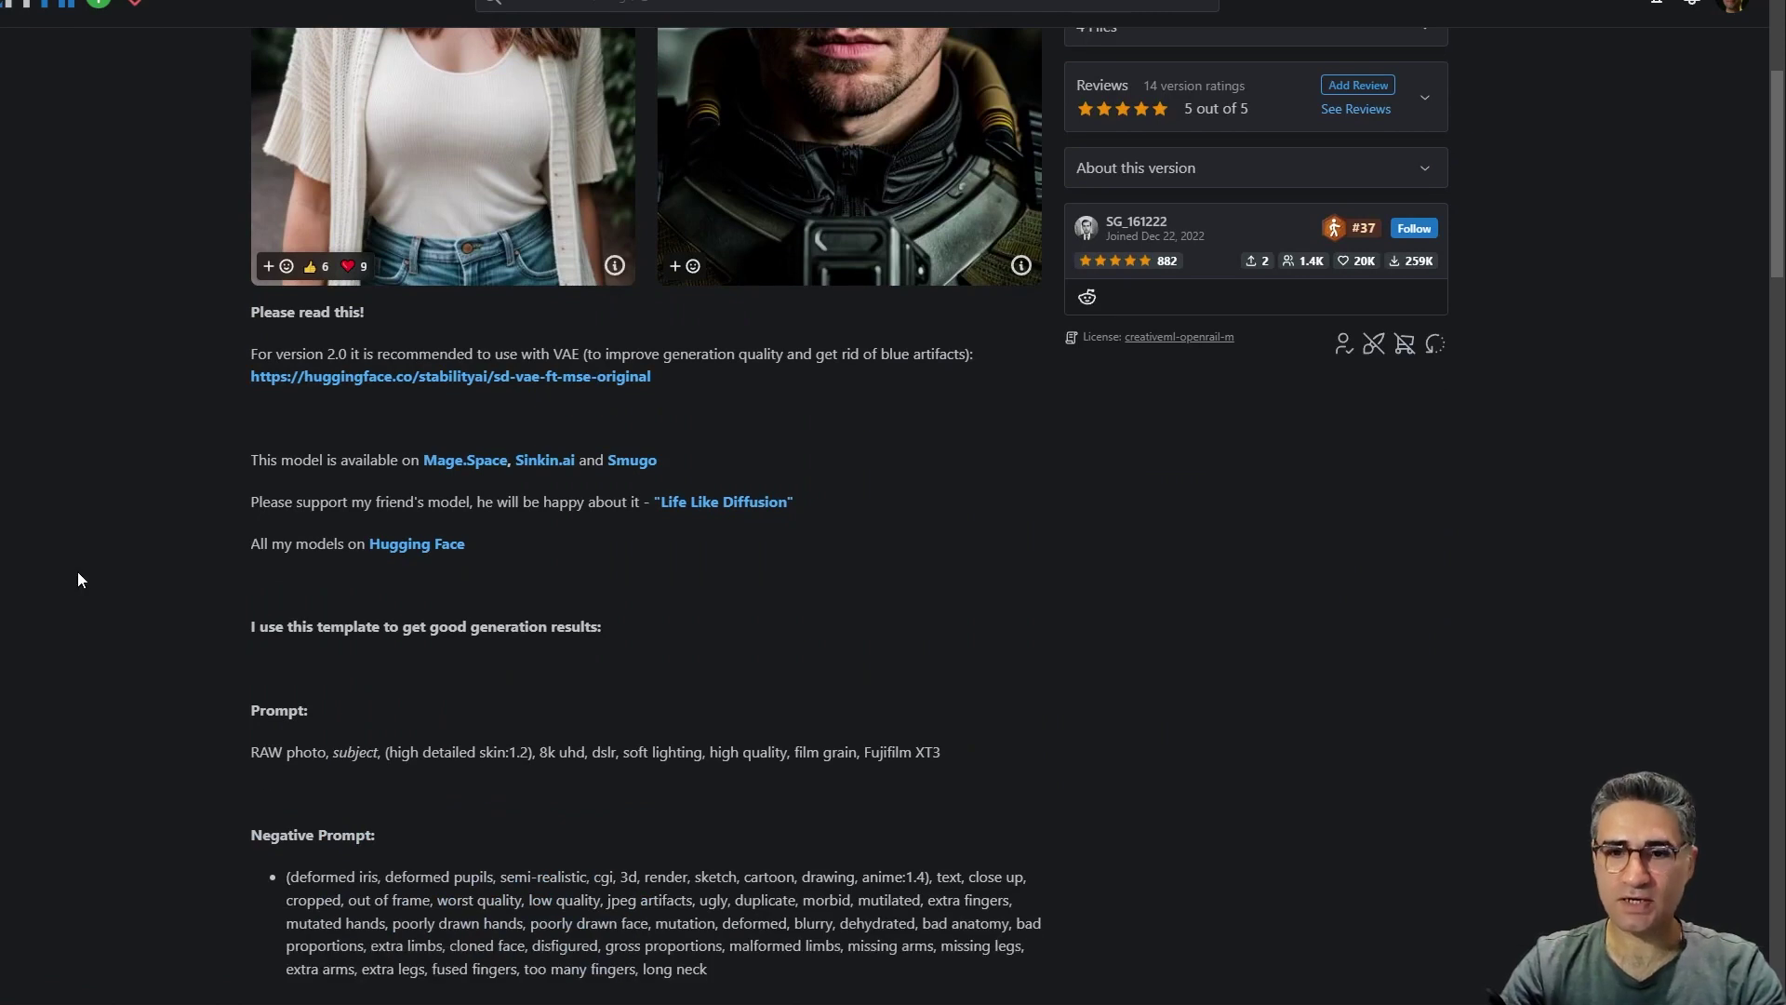
scroll(58, 550, up, 4)
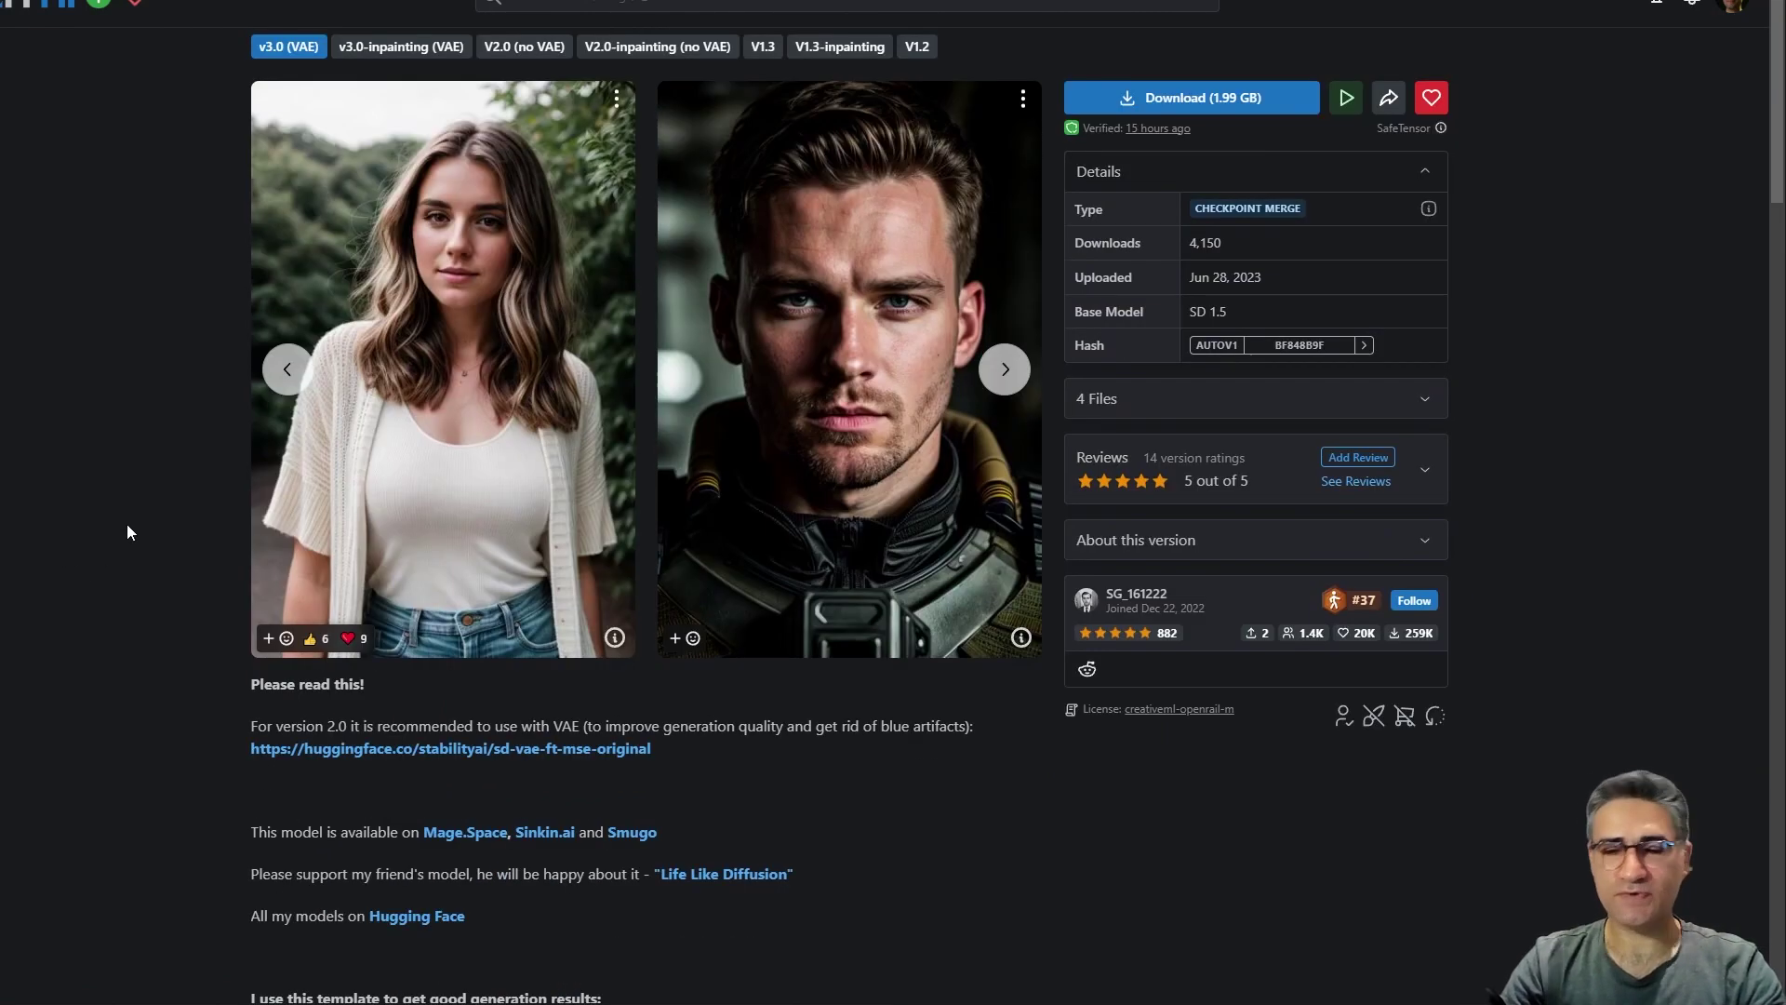
scroll(156, 514, down, 20)
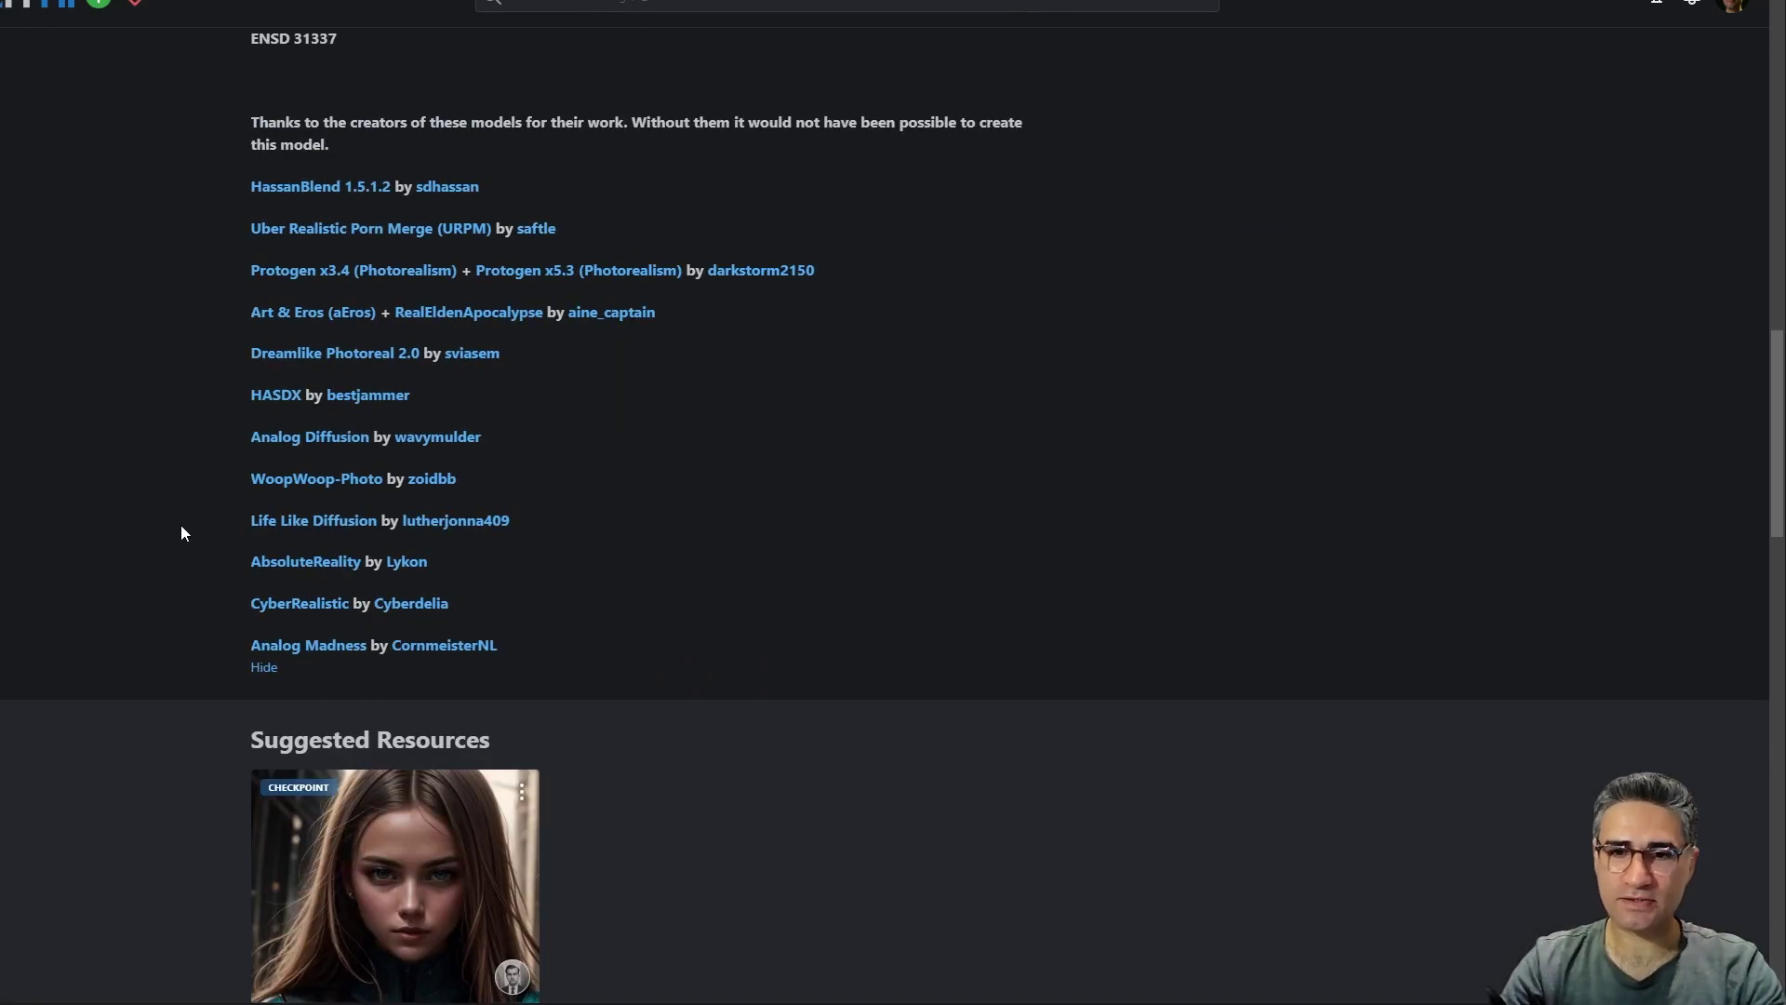
scroll(108, 164, down, 10)
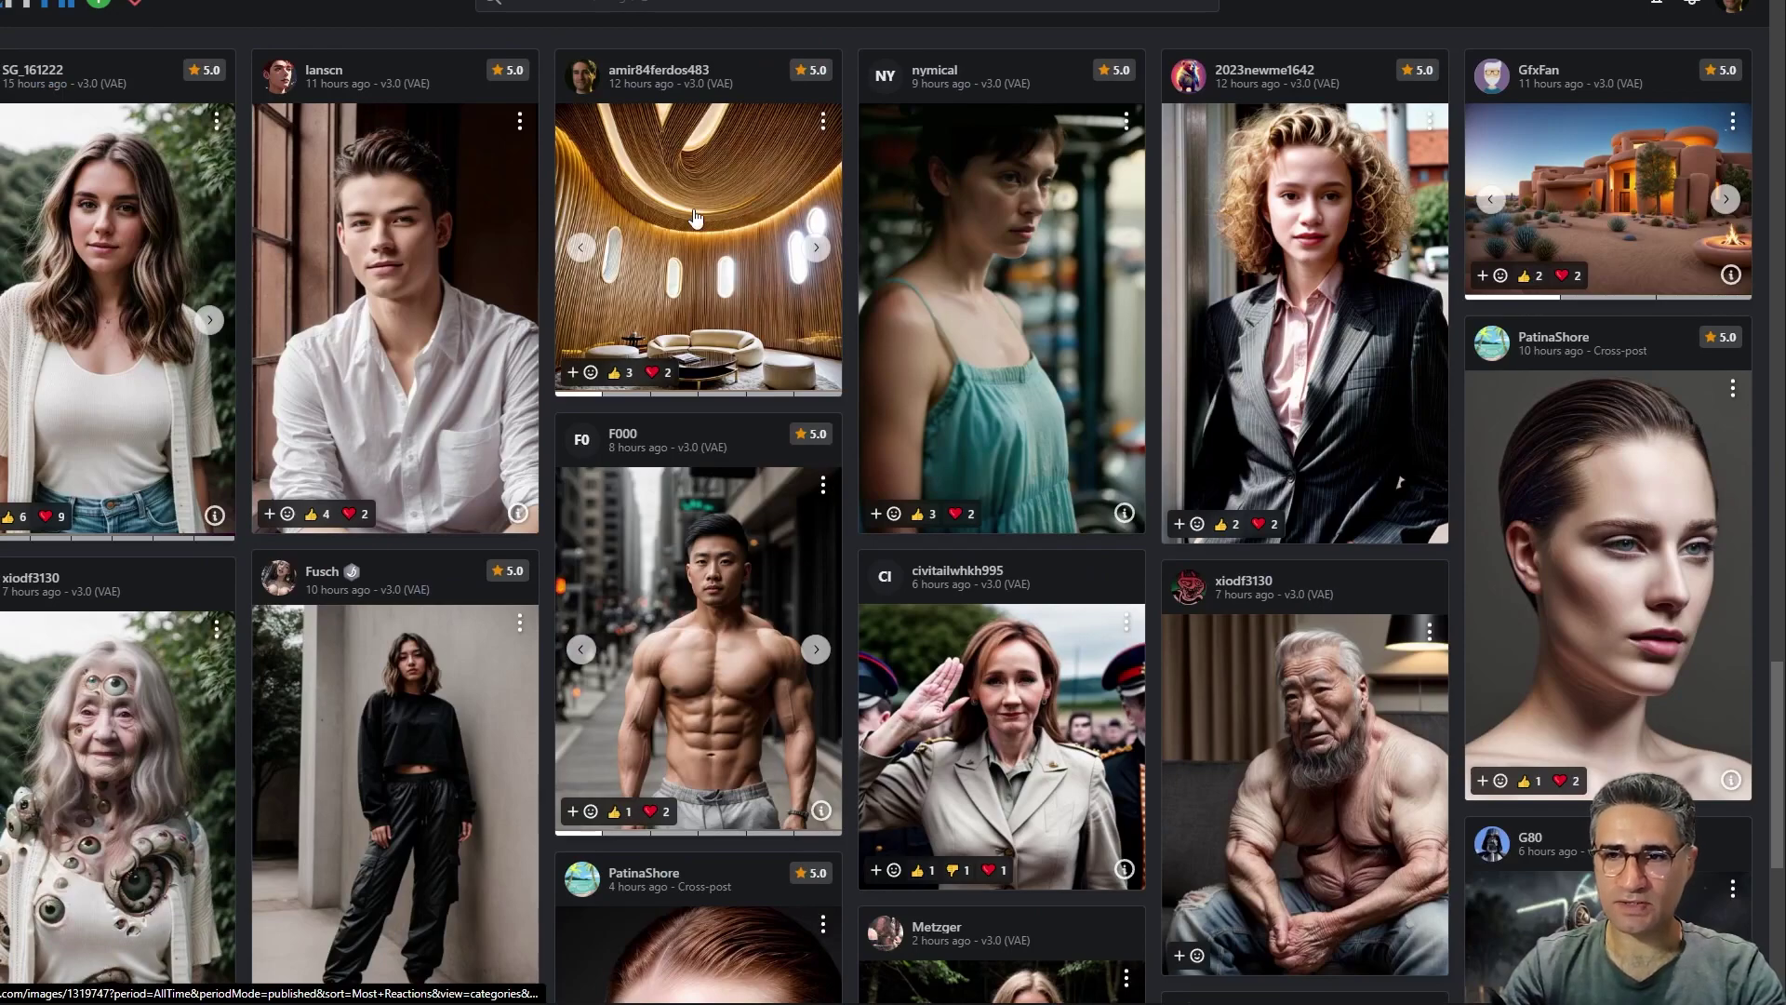
- Open the curved wooden interior image from the gallery and browse the architecture renders in its post
scroll(679, 352, up, 1)
scroll(679, 351, up, 1)
click(679, 352)
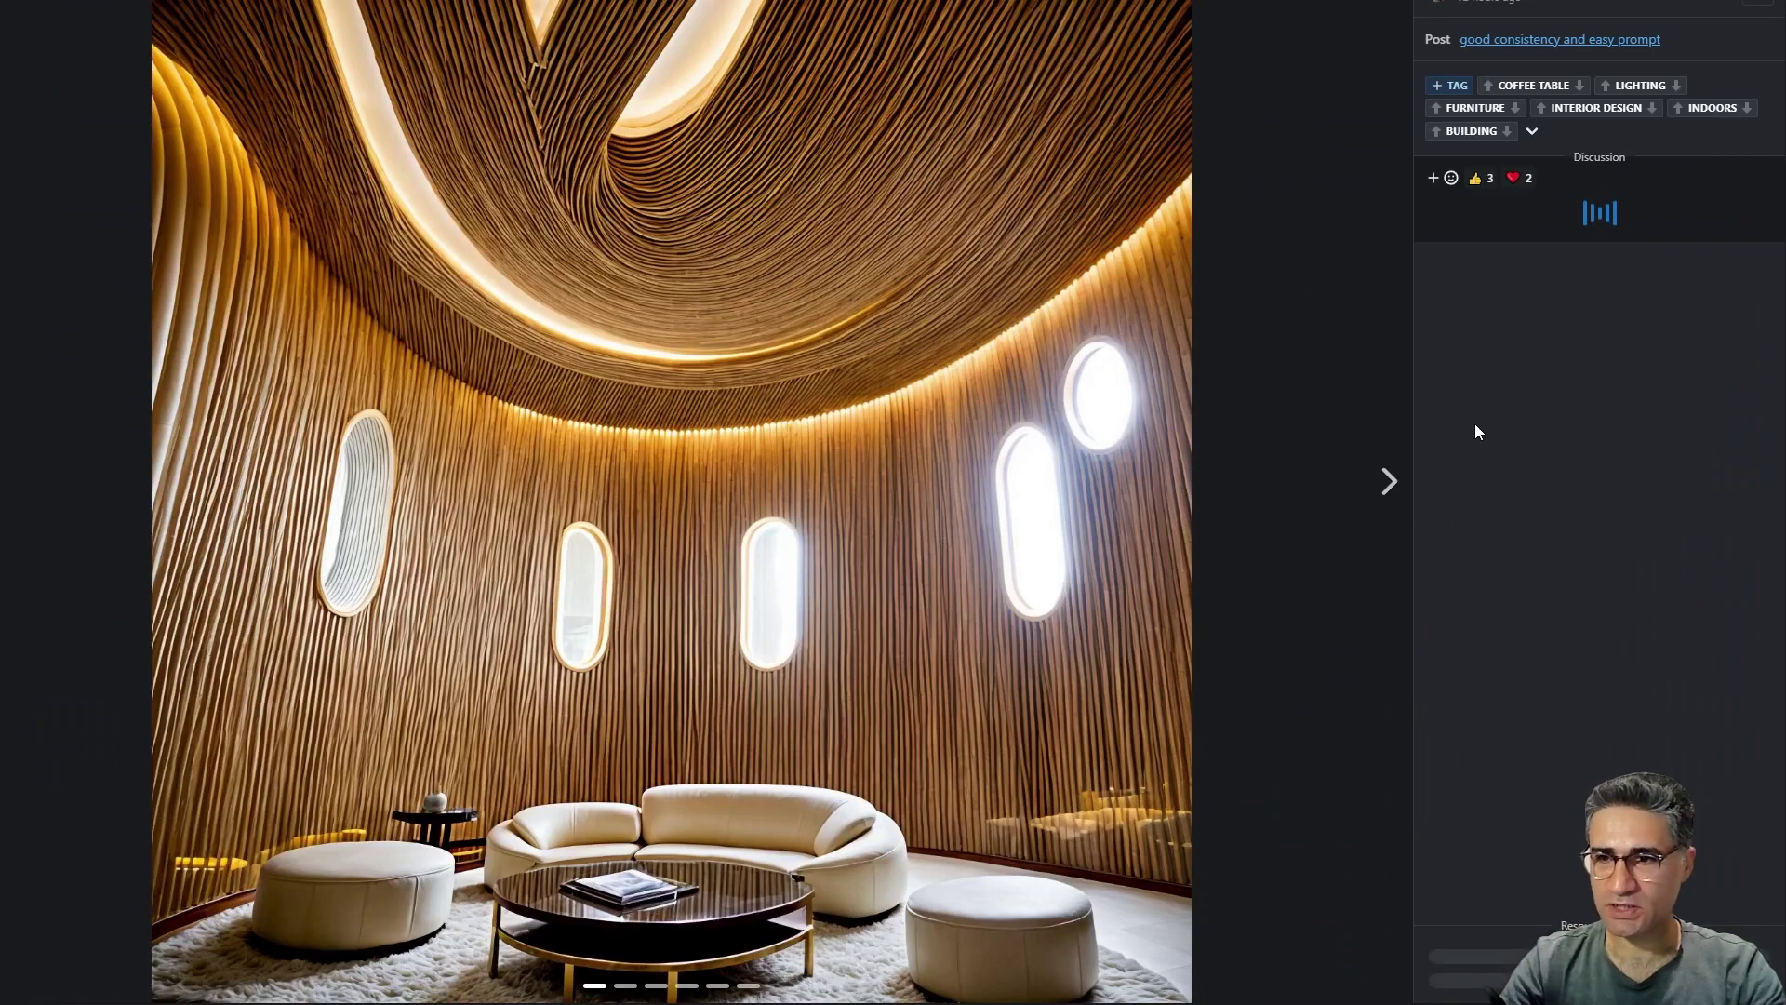
click(1388, 483)
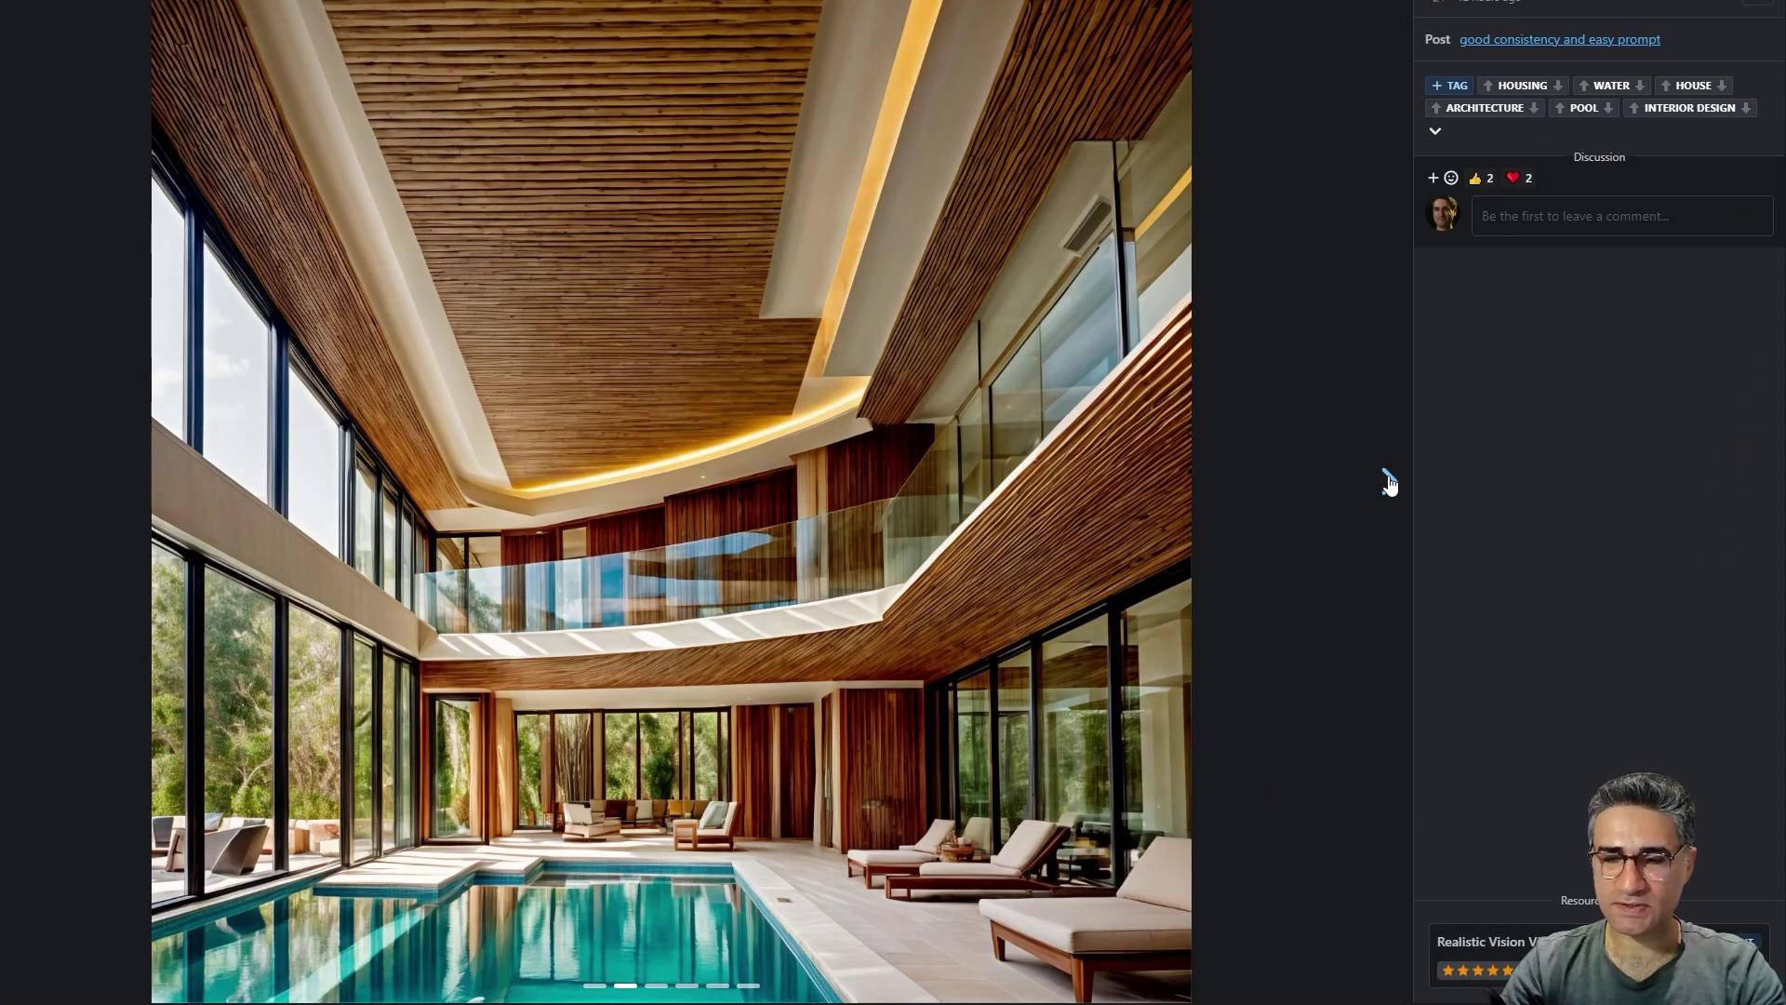
click(1388, 483)
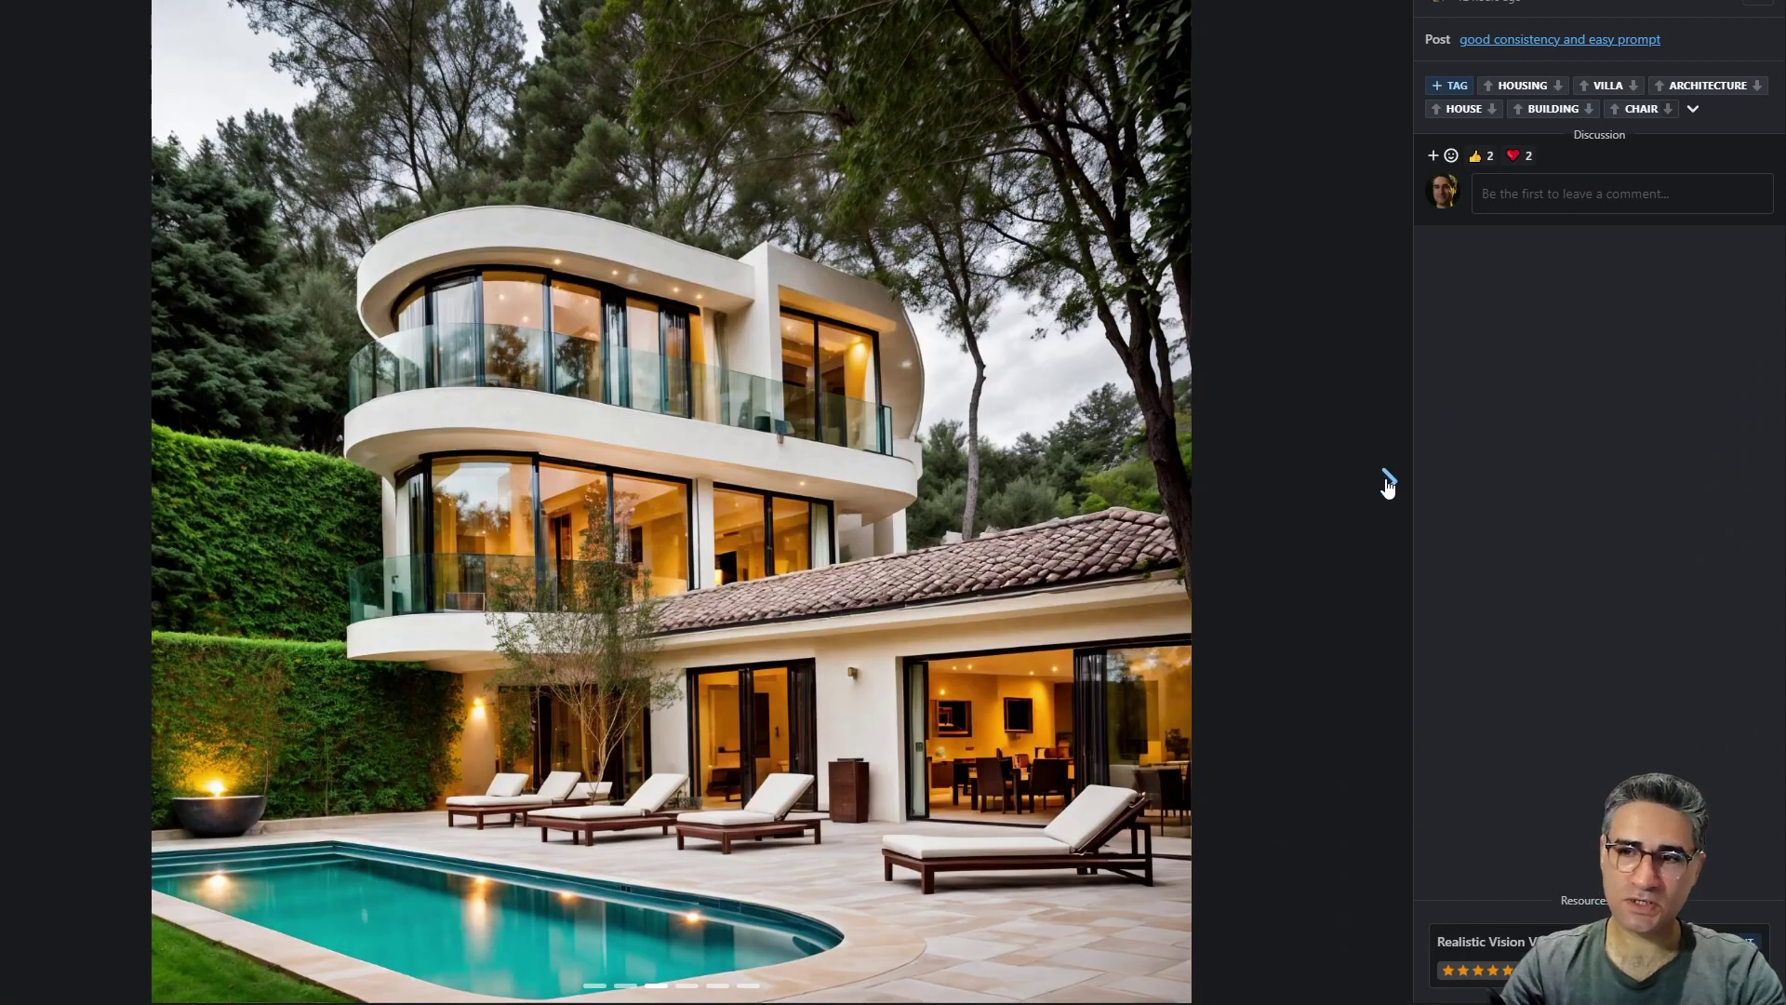
click(1389, 482)
click(1389, 482)
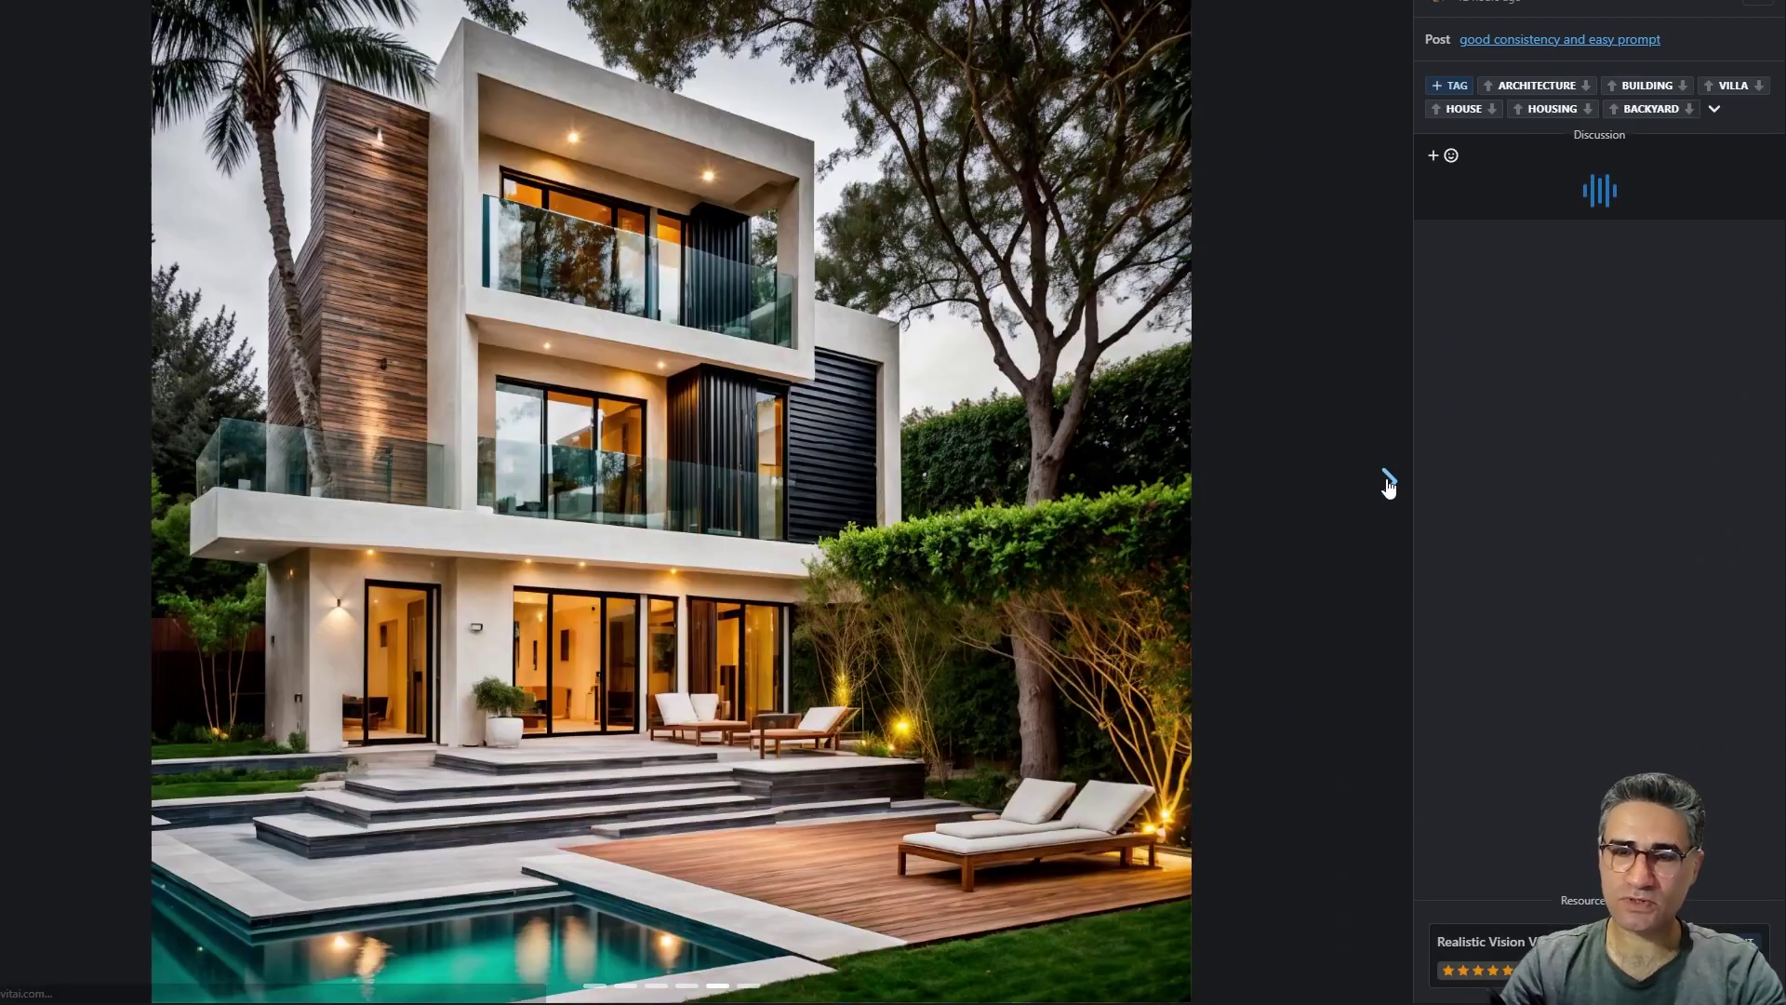
click(1389, 483)
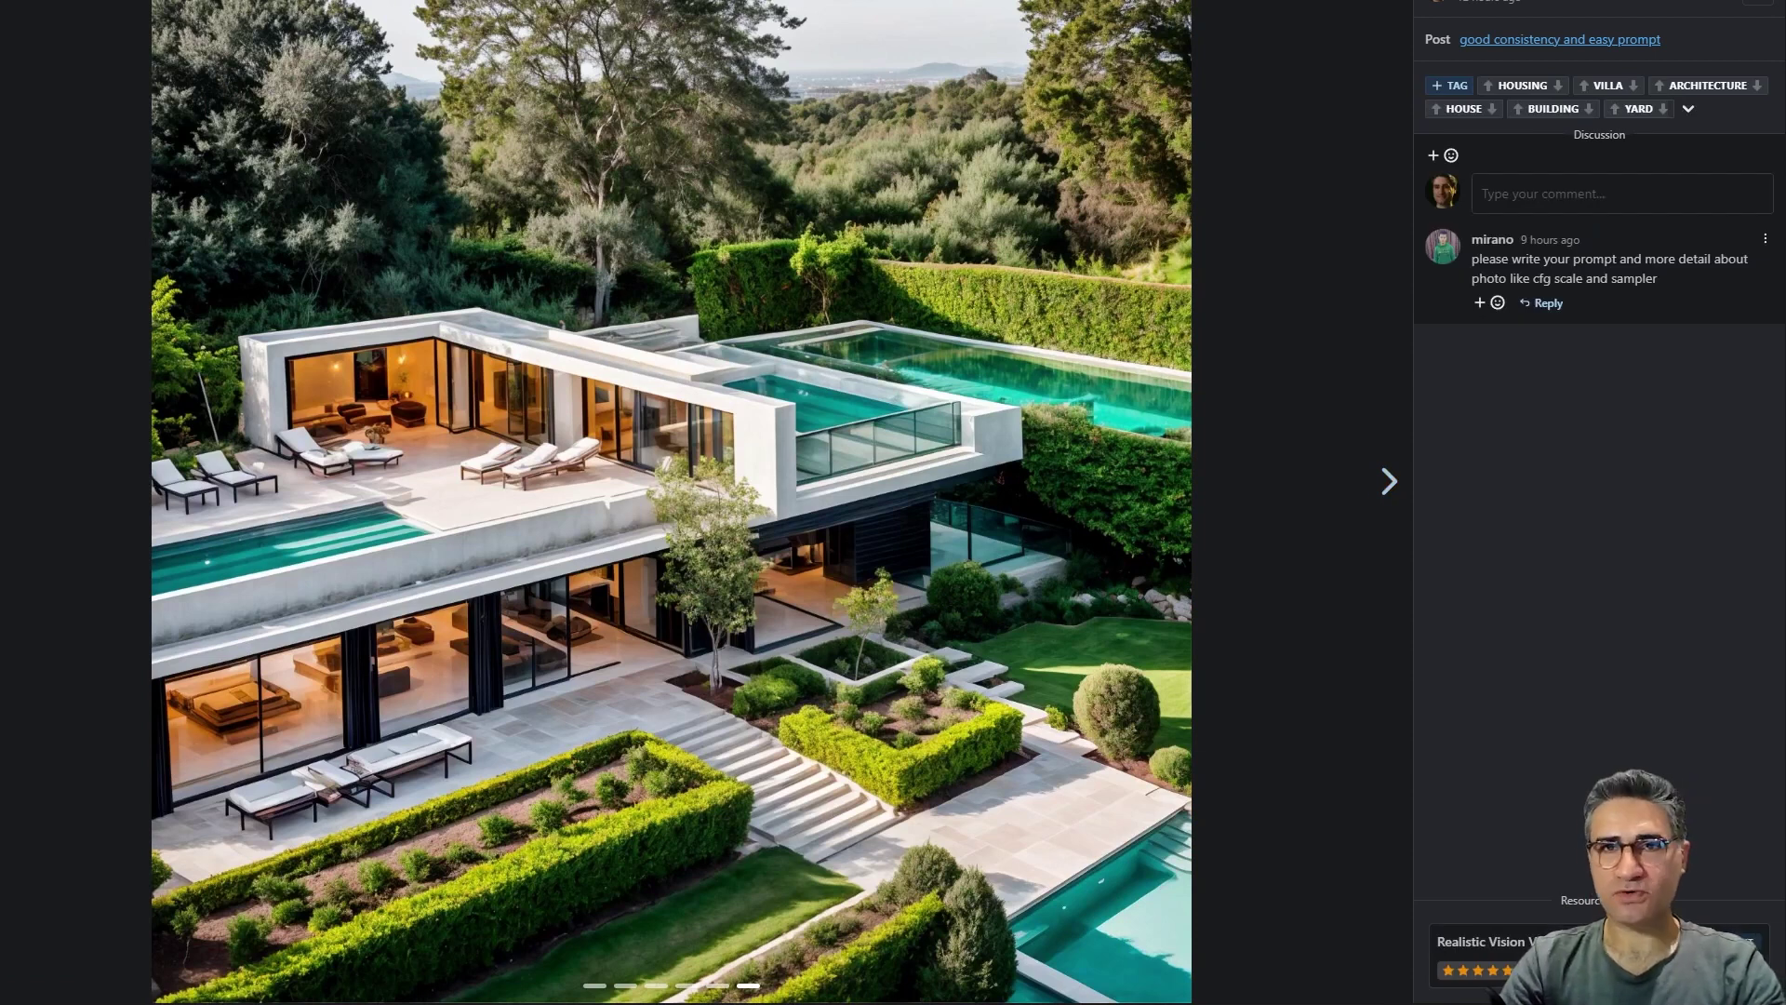
click(1768, 5)
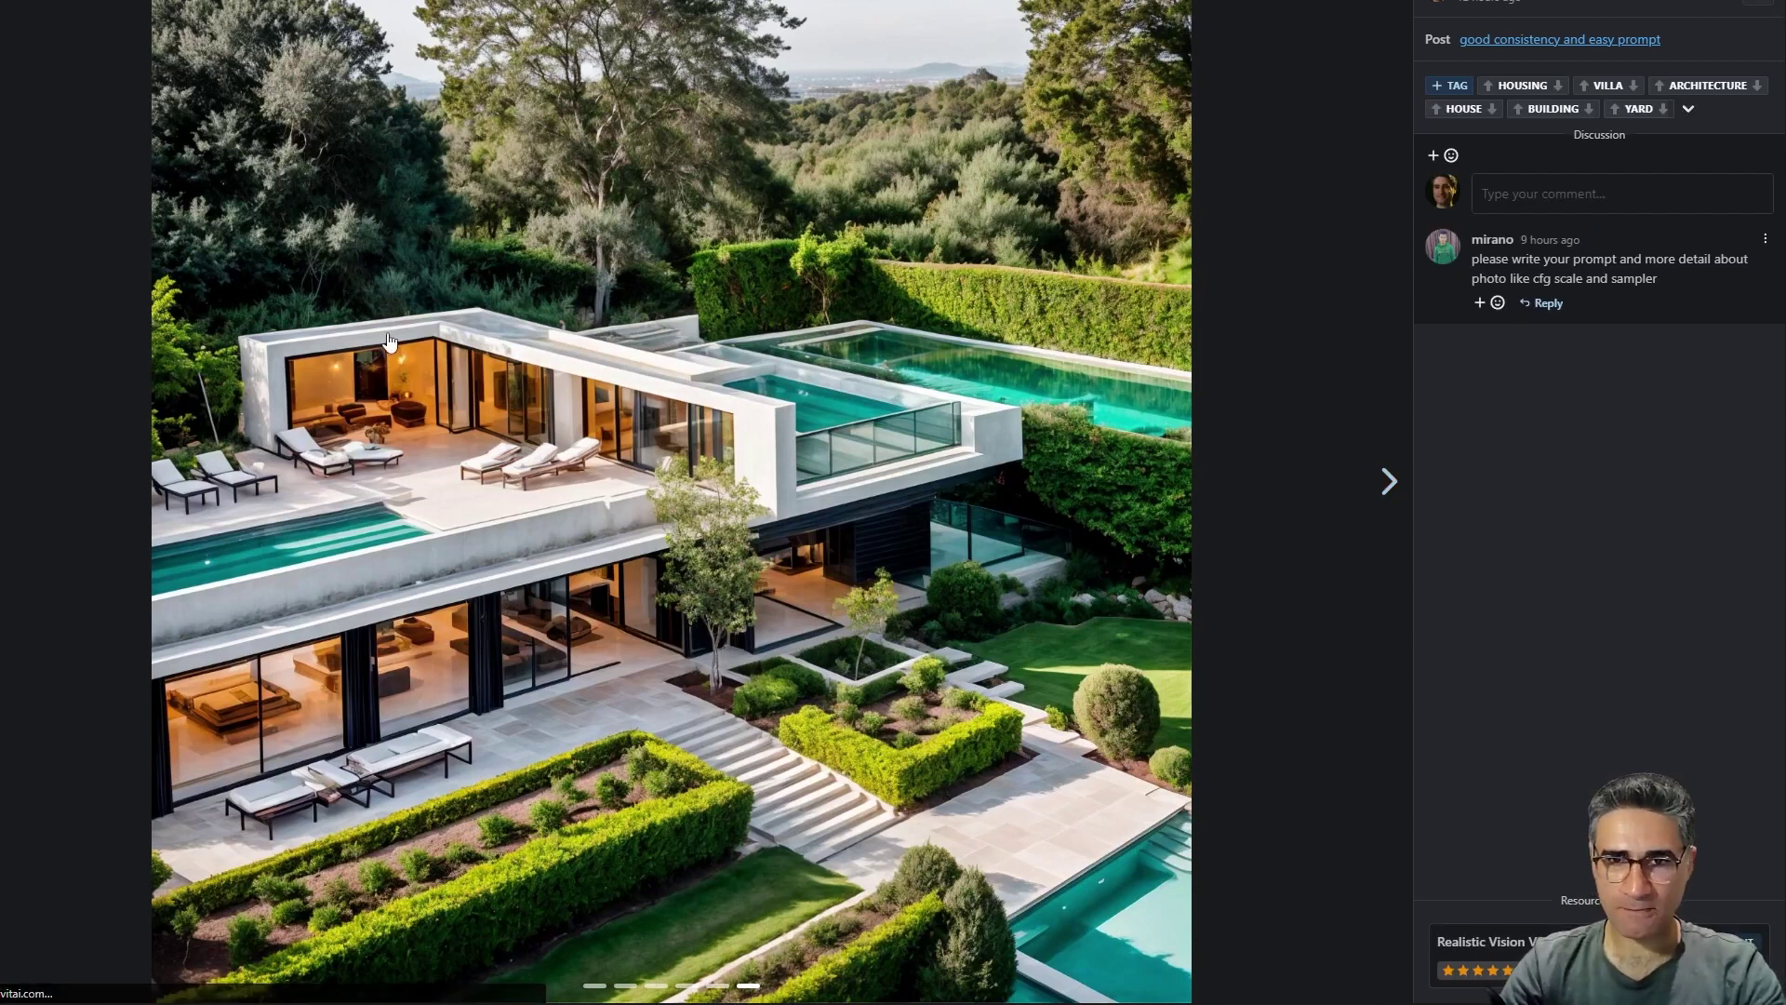
- Examine the recommended prompts, sampler, CFG scale and Hires. fix upscaler settings in the model description
scroll(572, 194, up, 20)
scroll(550, 295, down, 10)
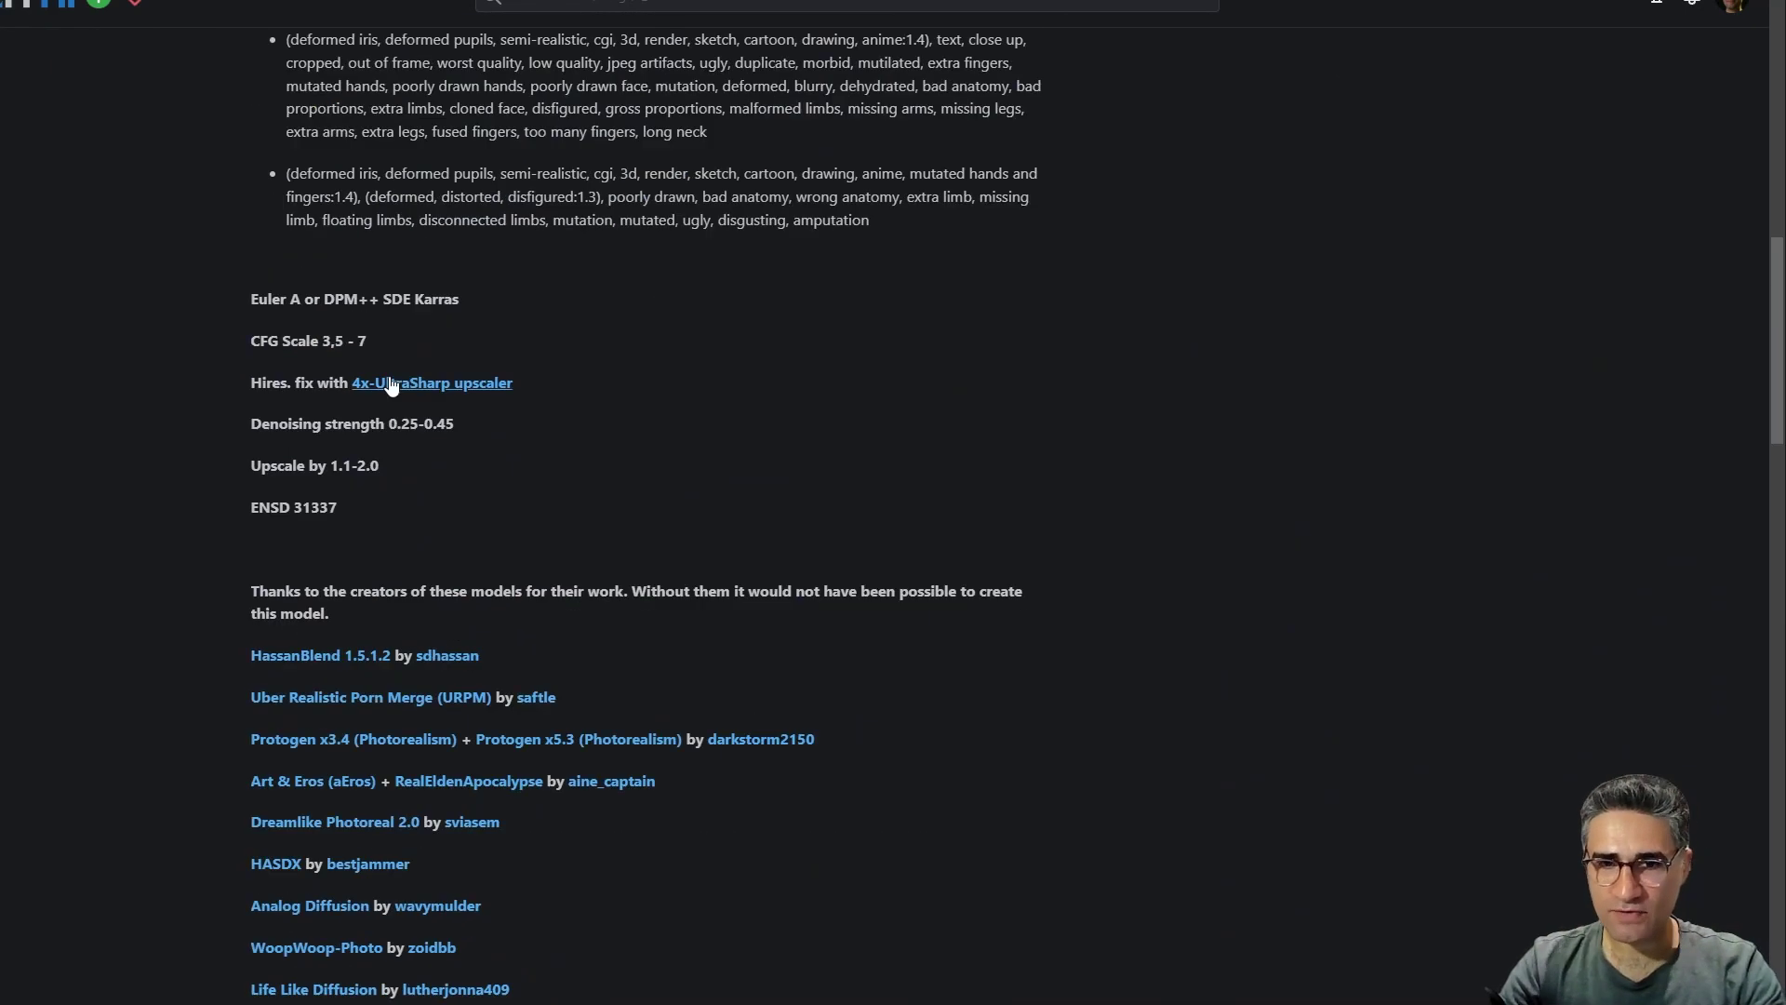
scroll(327, 304, up, 3)
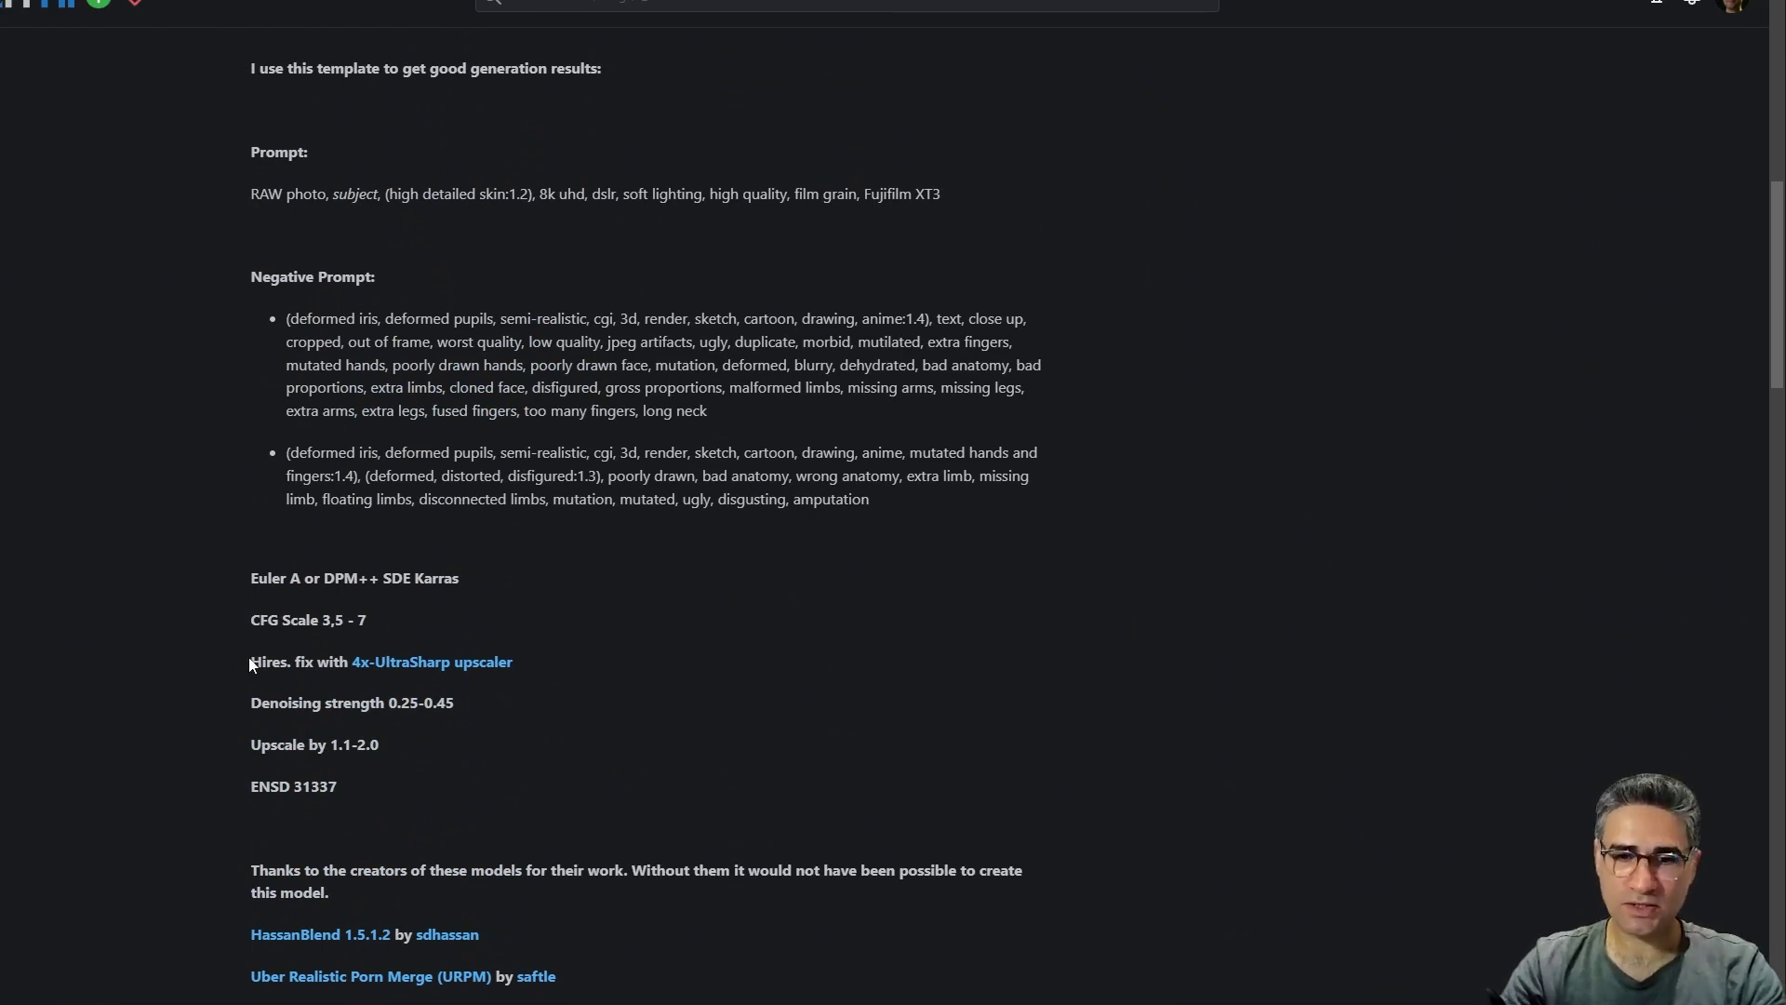
drag(248, 656, 329, 672)
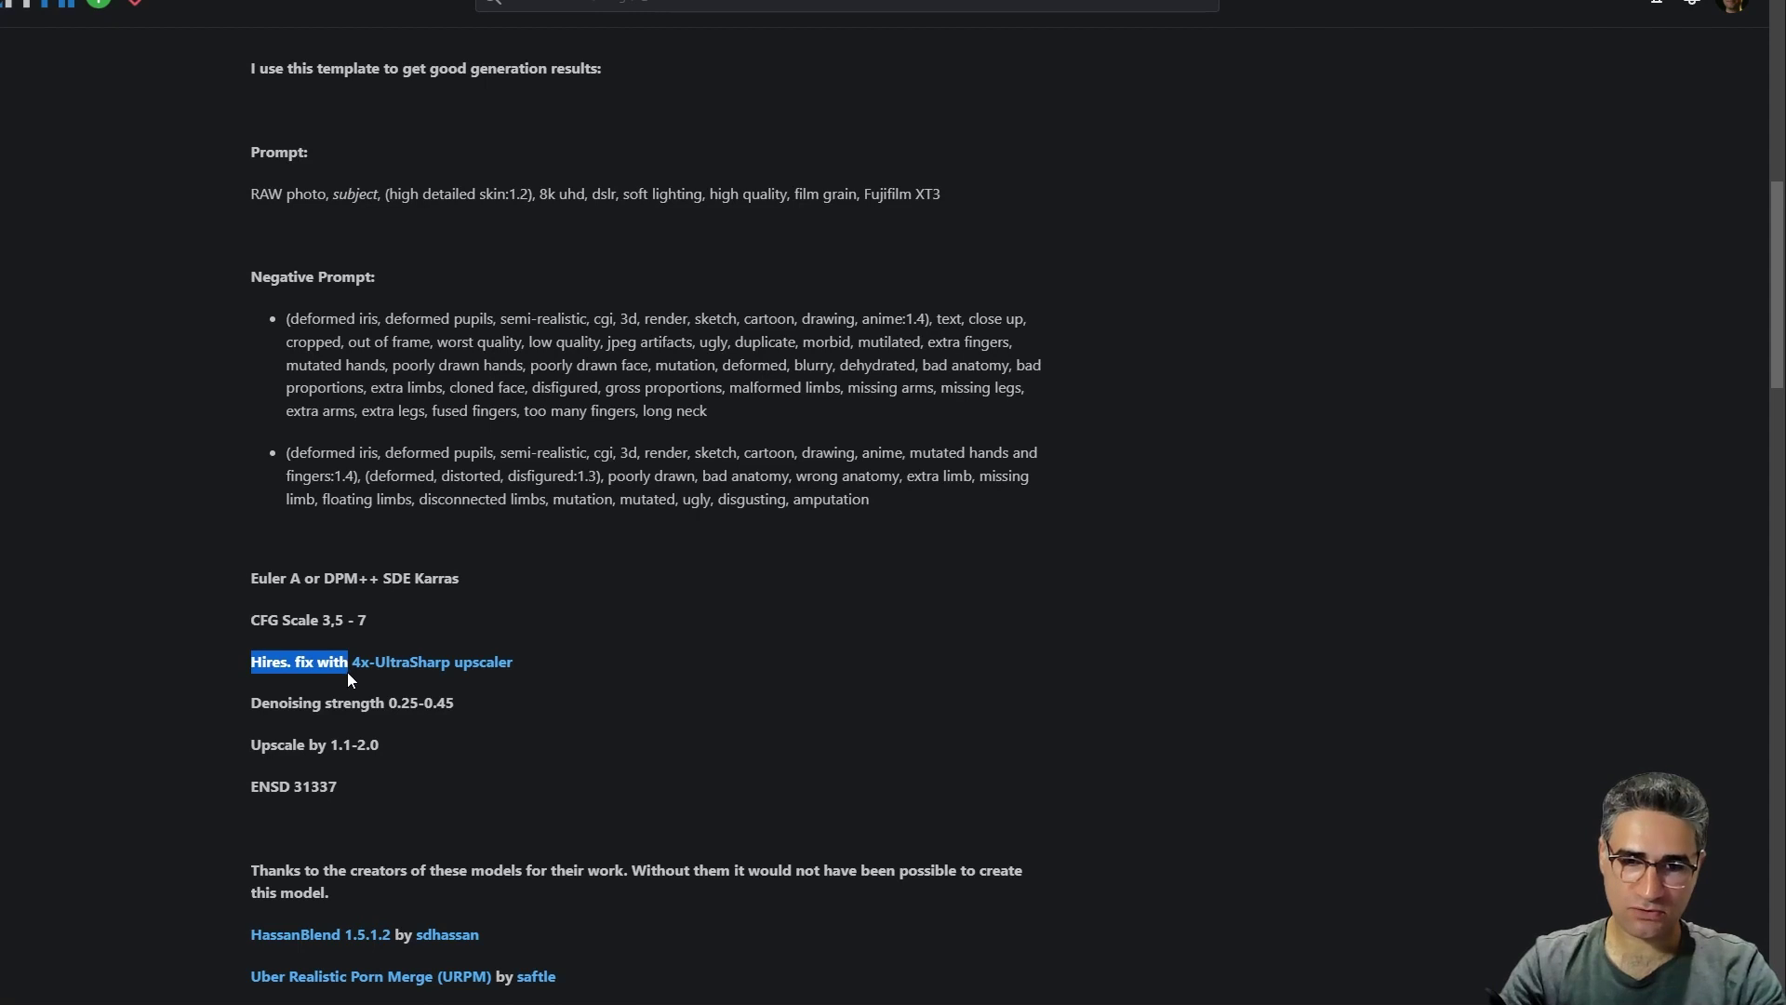
drag(343, 672, 341, 673)
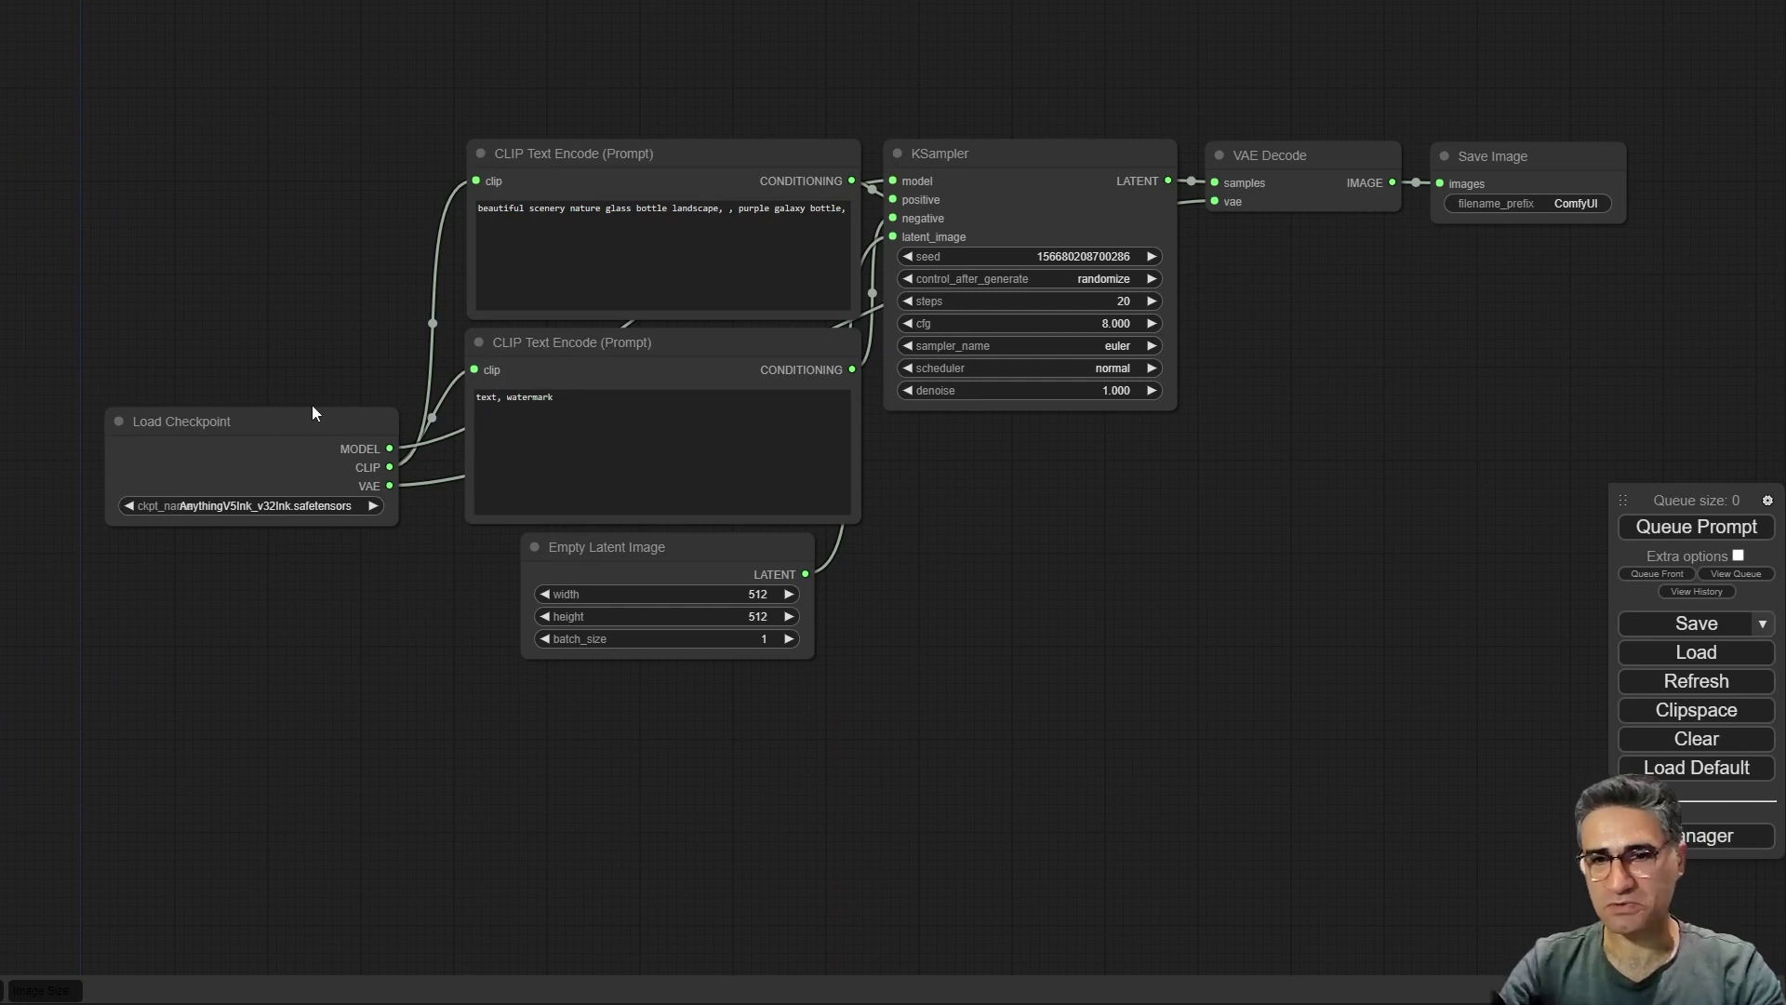
- Switch to ComfyUI and set the Load Checkpoint node's model to realisticVisionV30_v30VAE.safetensors
drag(277, 263, 279, 261)
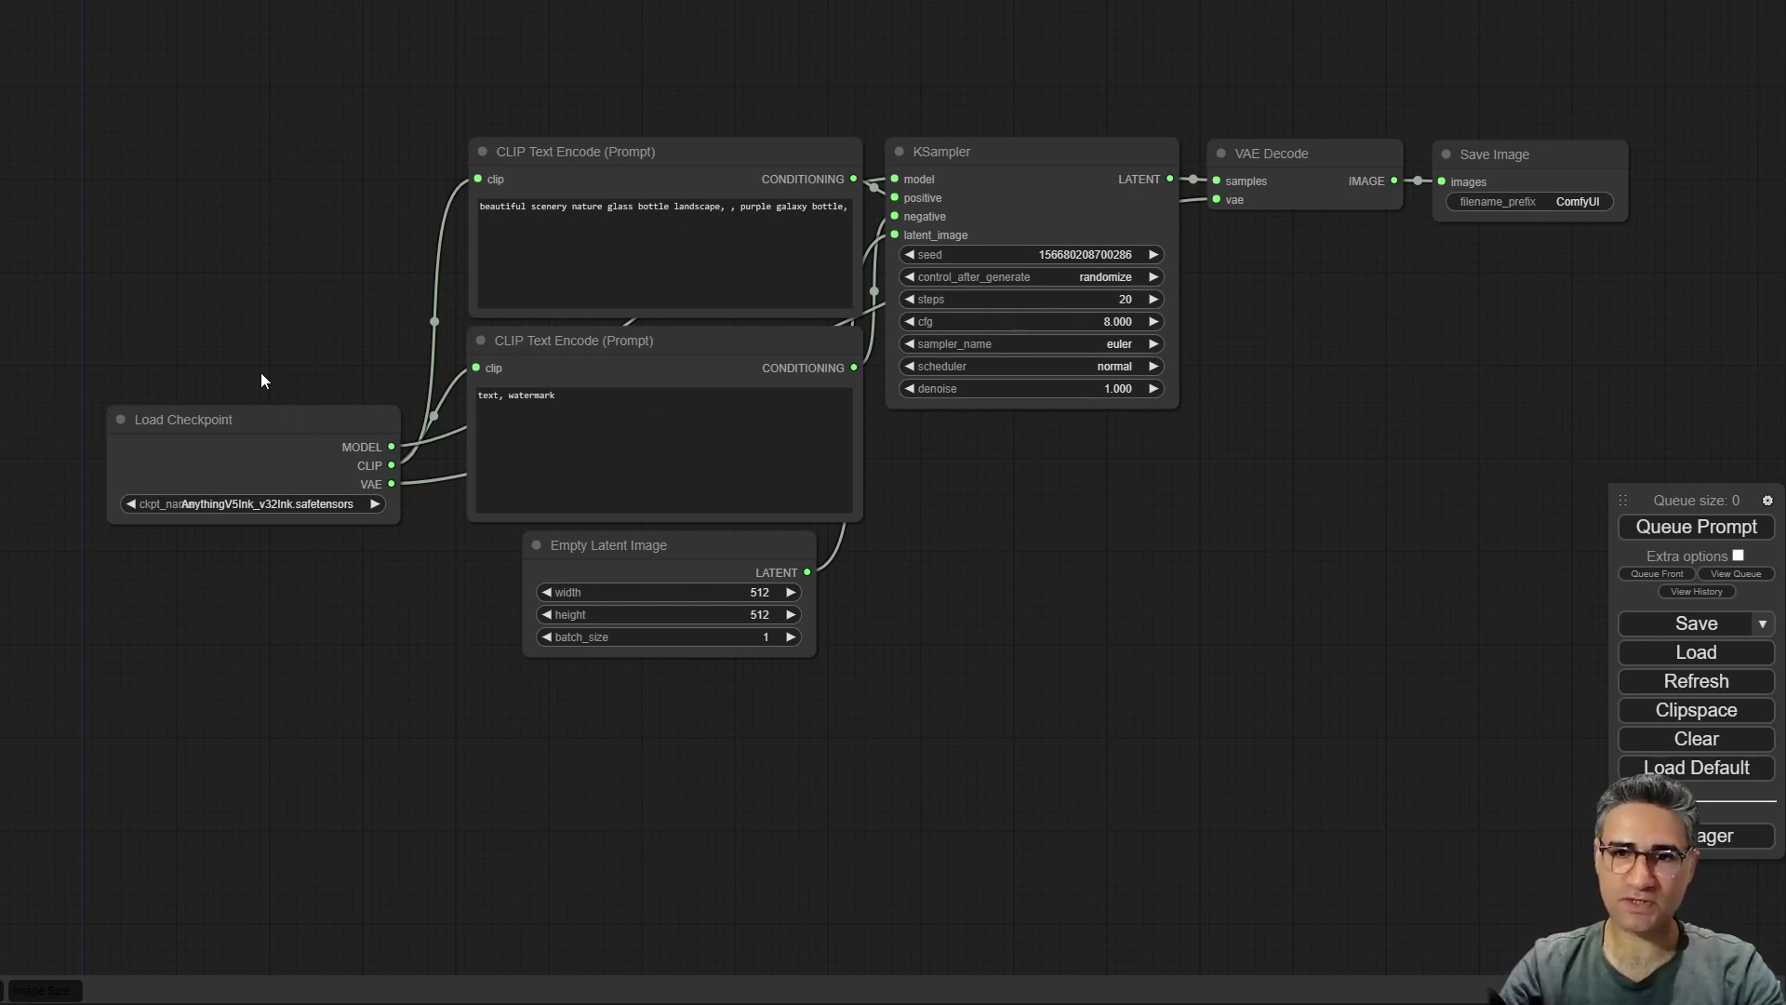
scroll(253, 629, up, 5)
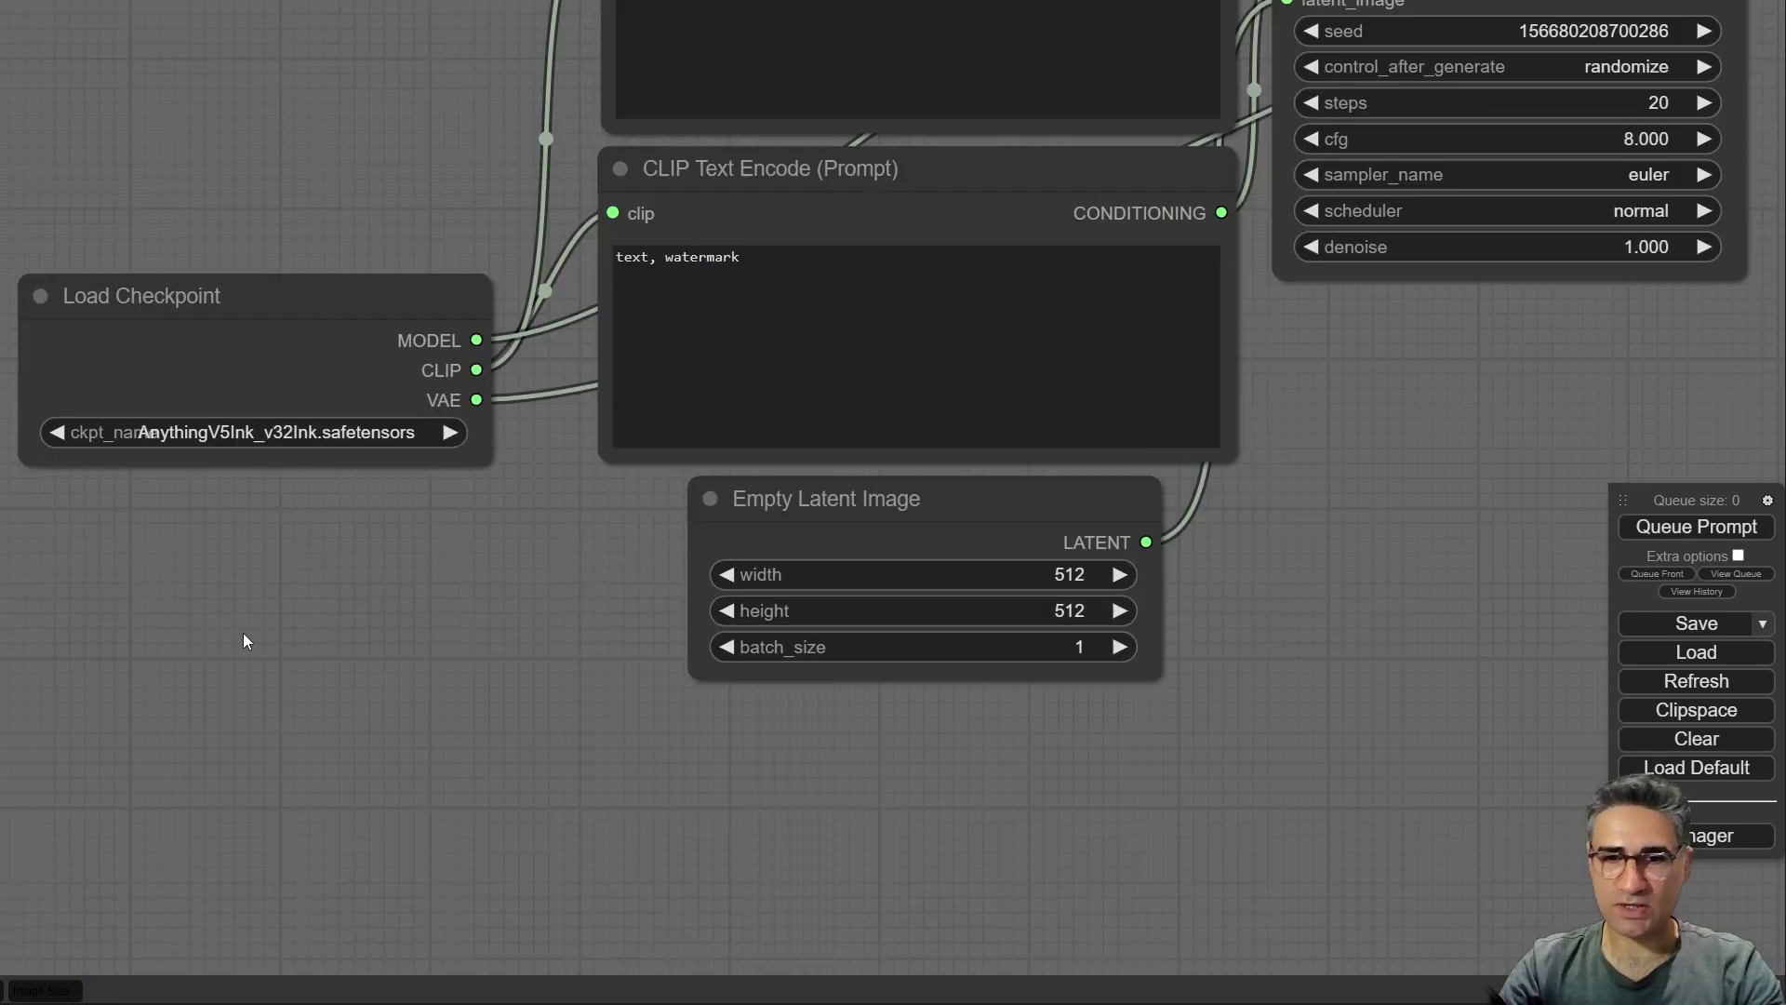
drag(240, 642, 469, 638)
click(444, 428)
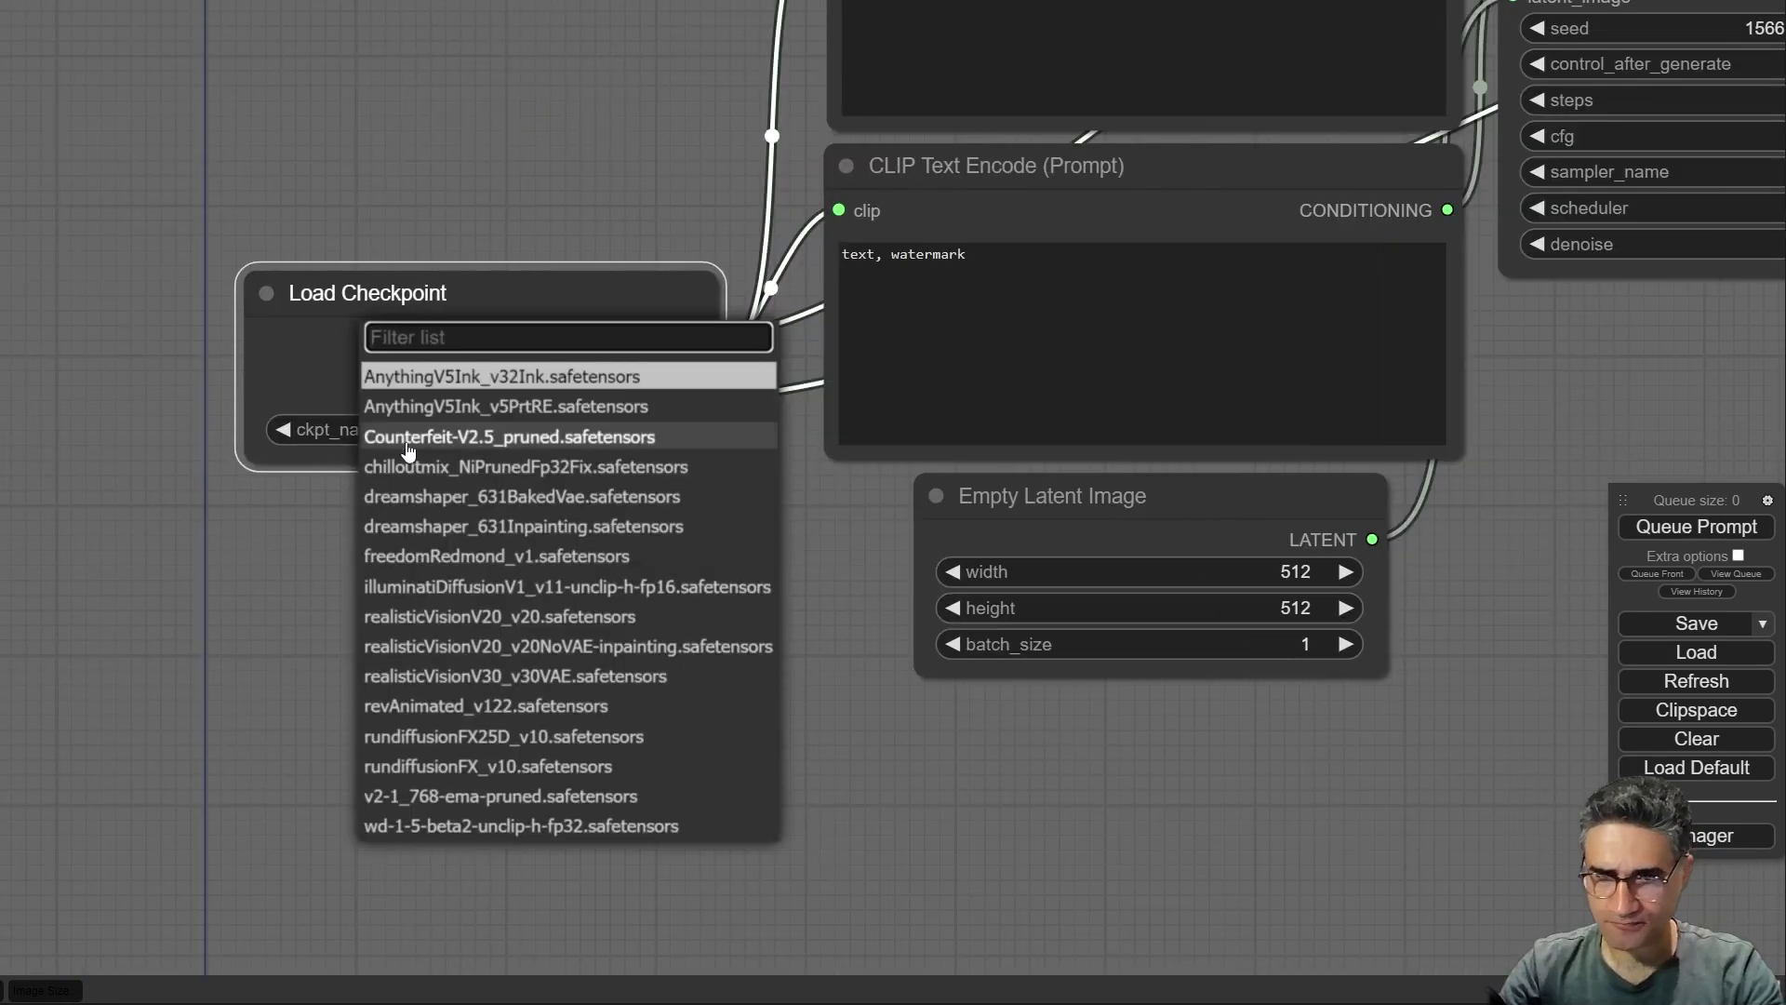
click(542, 421)
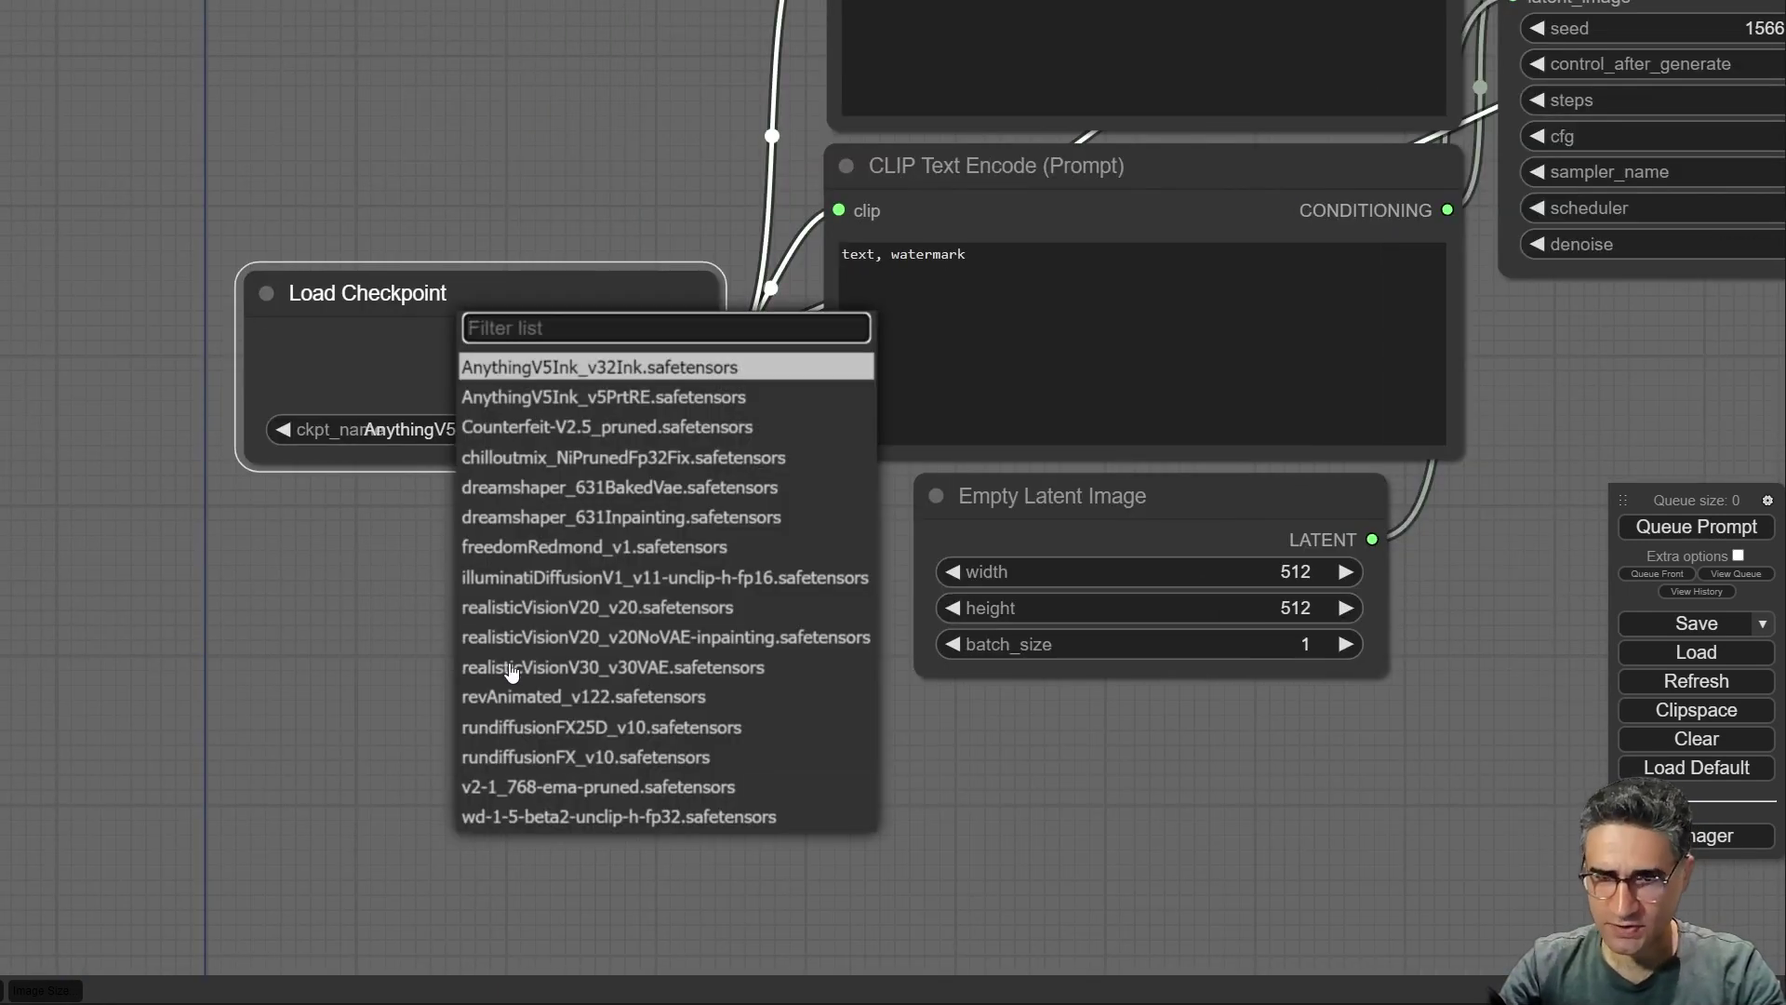
click(600, 677)
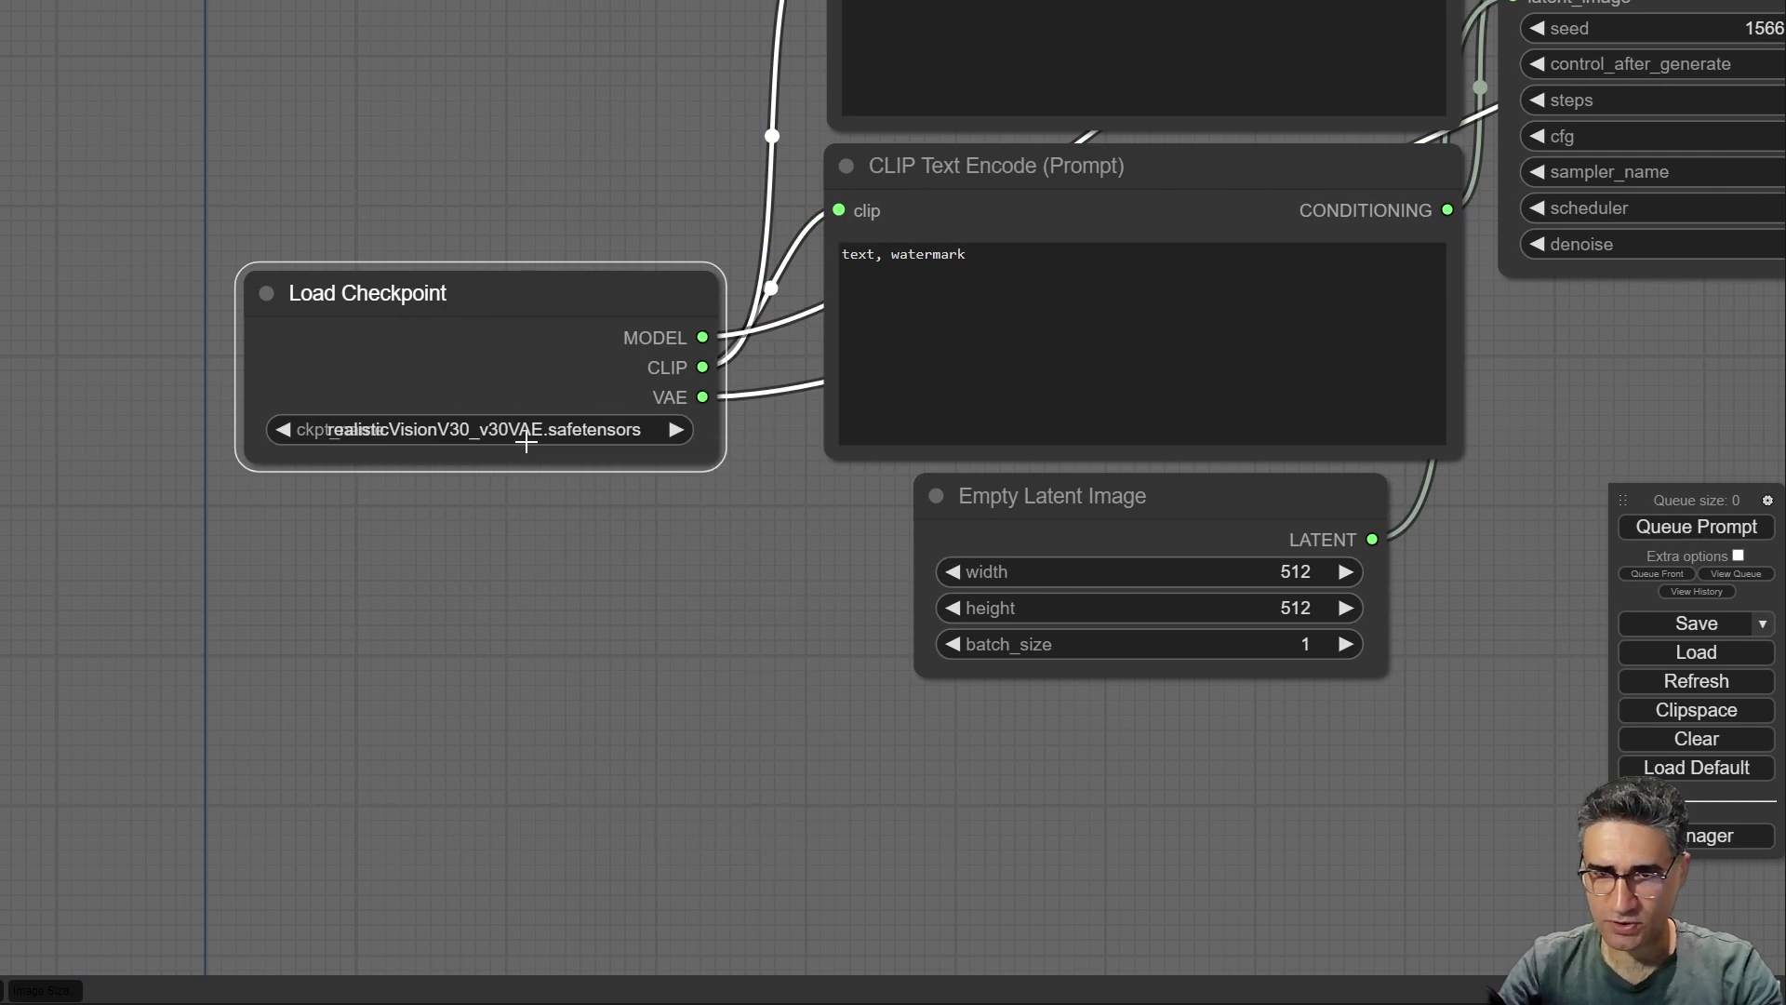
scroll(558, 456, up, 5)
drag(829, 448, 954, 441)
scroll(620, 425, up, 5)
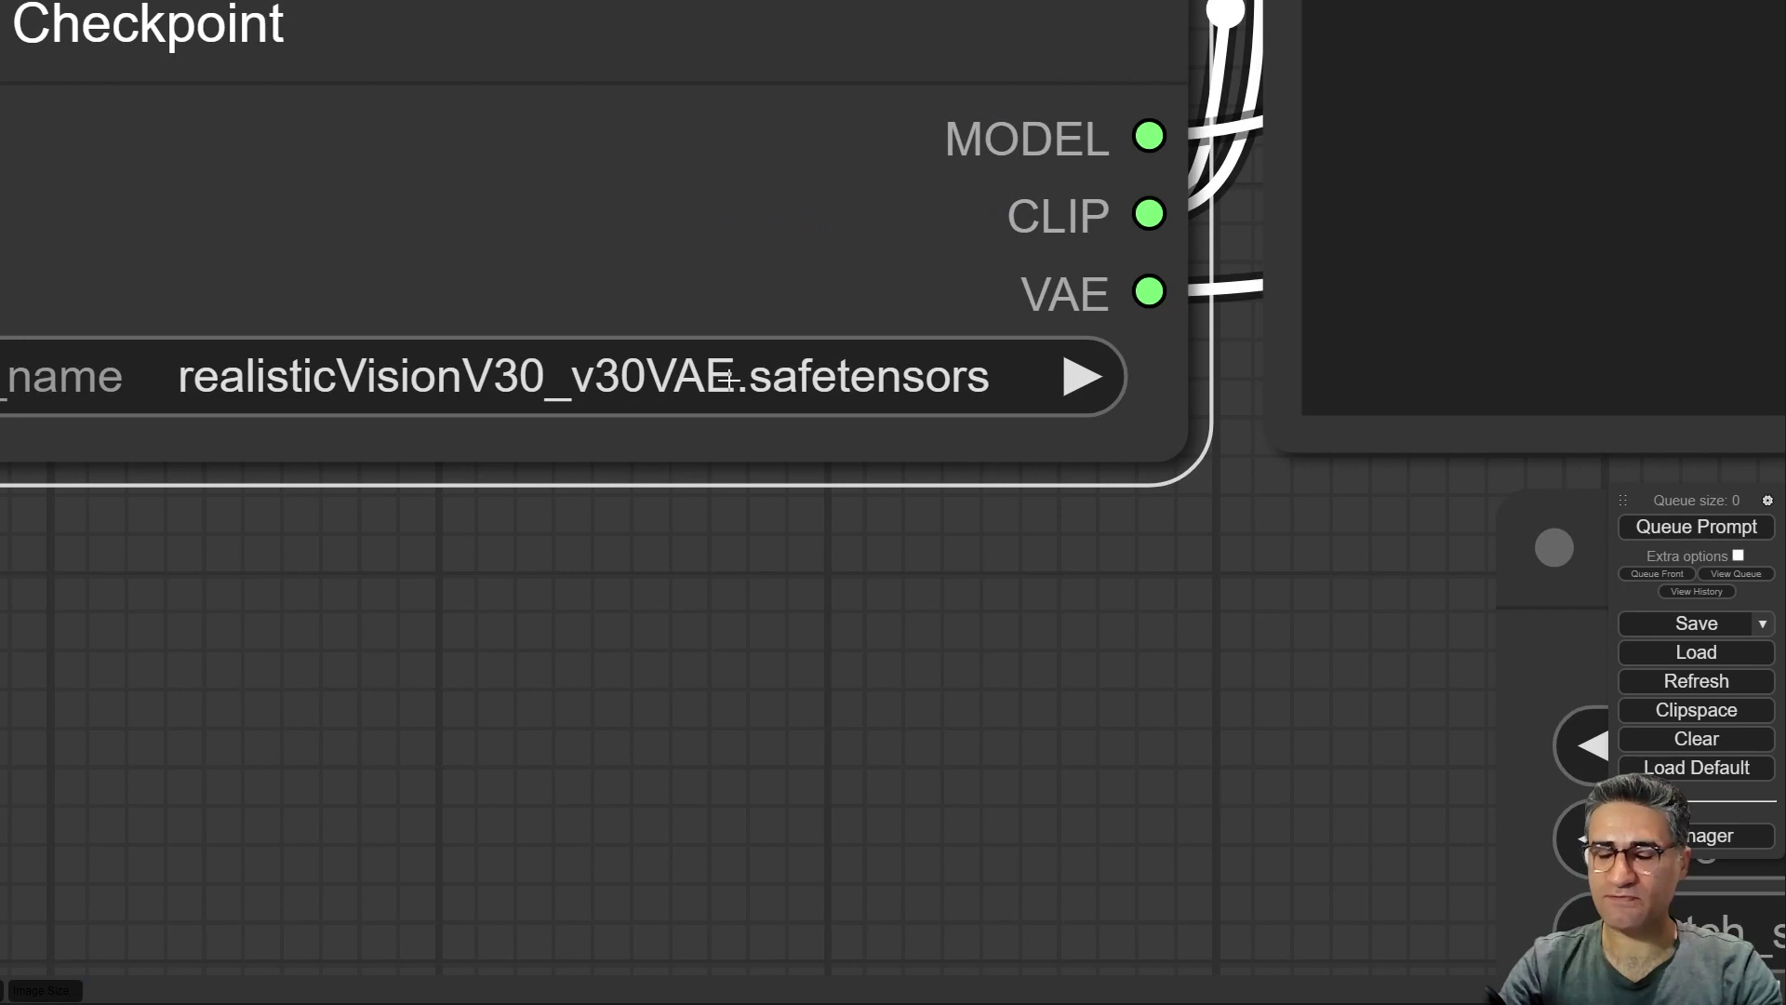
- Move the Load Checkpoint node farther left on the canvas, leaving a wide gap before the two prompt nodes
scroll(621, 140, down, 9)
drag(661, 106, 446, 58)
scroll(515, 481, down, 5)
drag(513, 475, 571, 583)
drag(534, 359, 276, 166)
drag(552, 456, 495, 586)
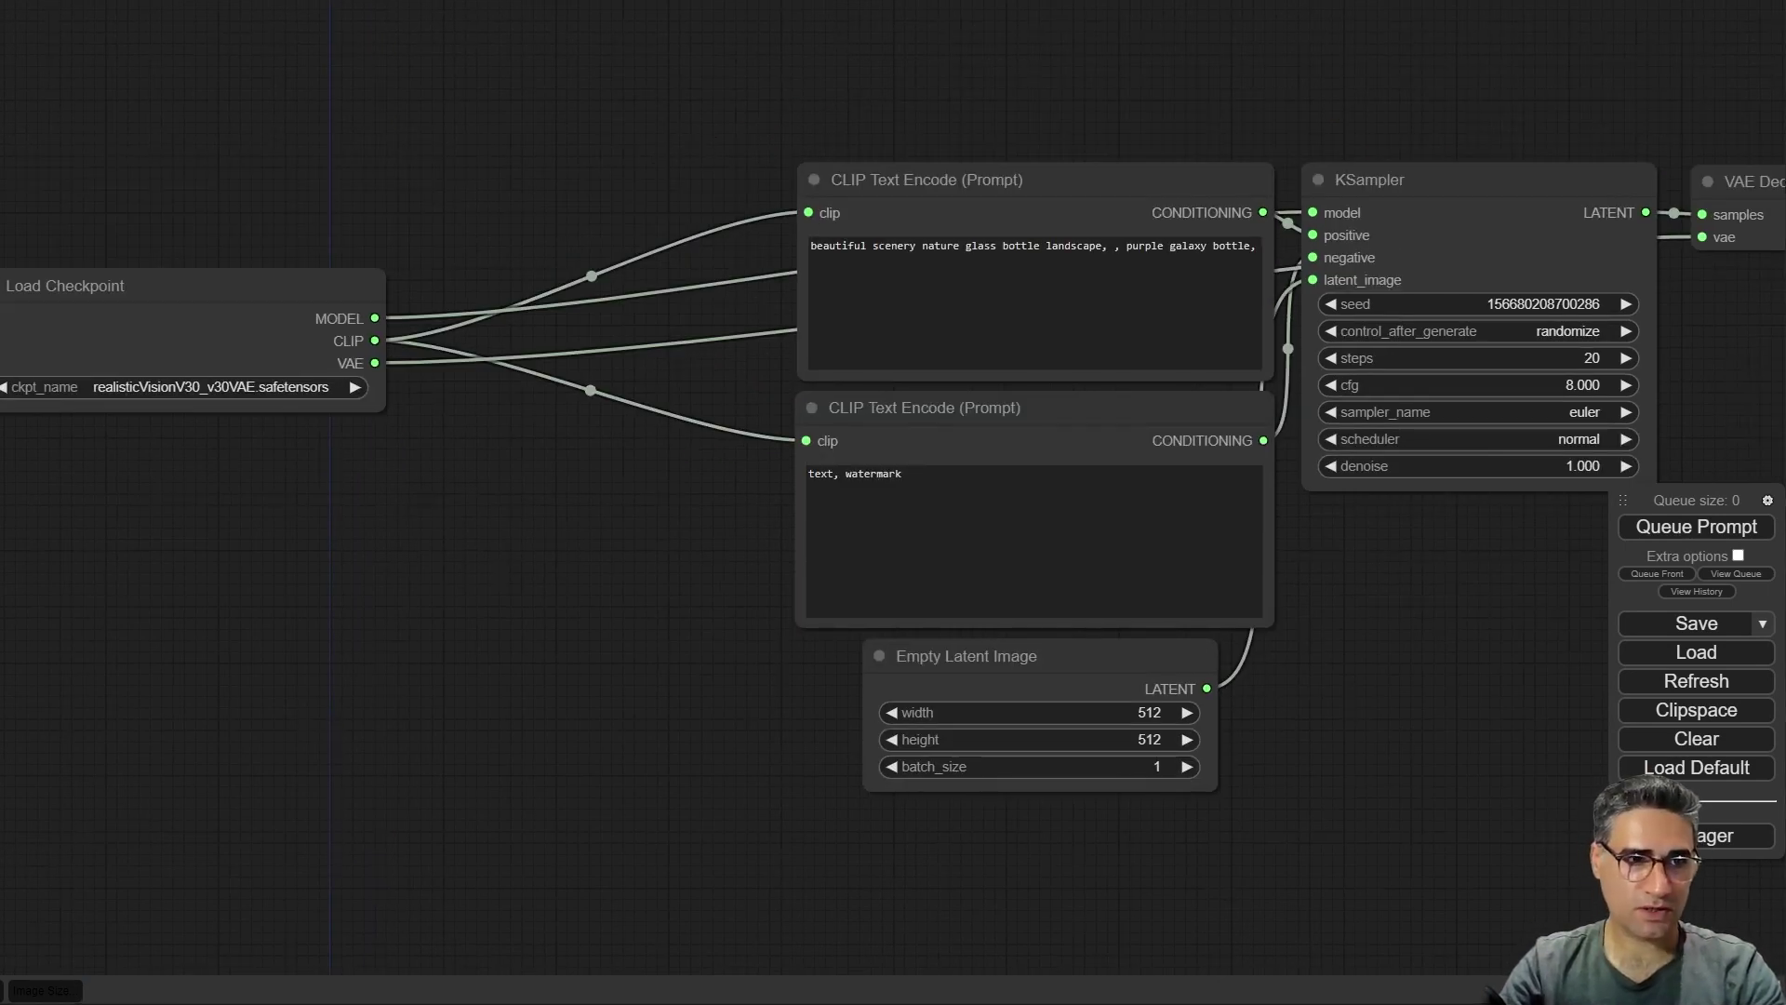
- Replace the positive prompt with "living room, curvy walls, futuristic style, design, lighting, golden light, bokeh, pool, 8k uhd, high quality"
click(883, 319)
key(ctrl+a)
text(living room, curvy walls, futuristic style, design, lighting, golden light, bokeh, pool, 8k uhd, high quality)
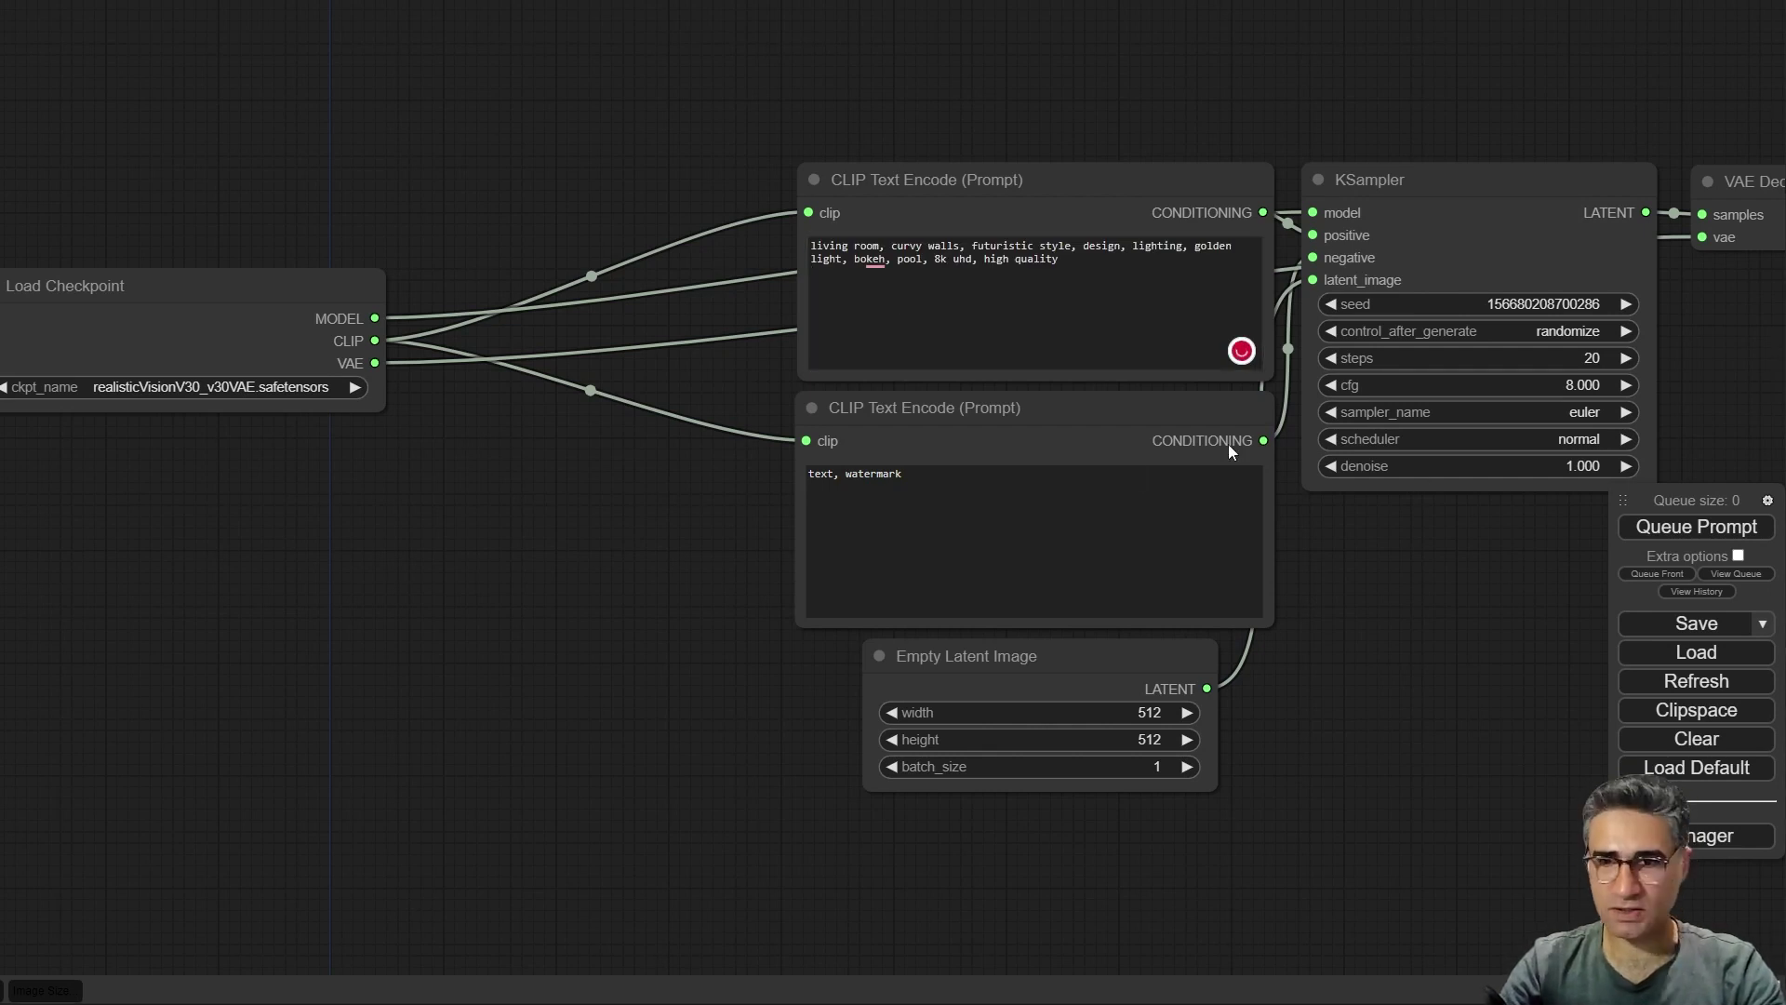
- Replace the negative prompt with the model page's first recommended one, running from "(deformed iris, deformed pupils" to "long neck"
click(1064, 493)
key(ctrl+a)
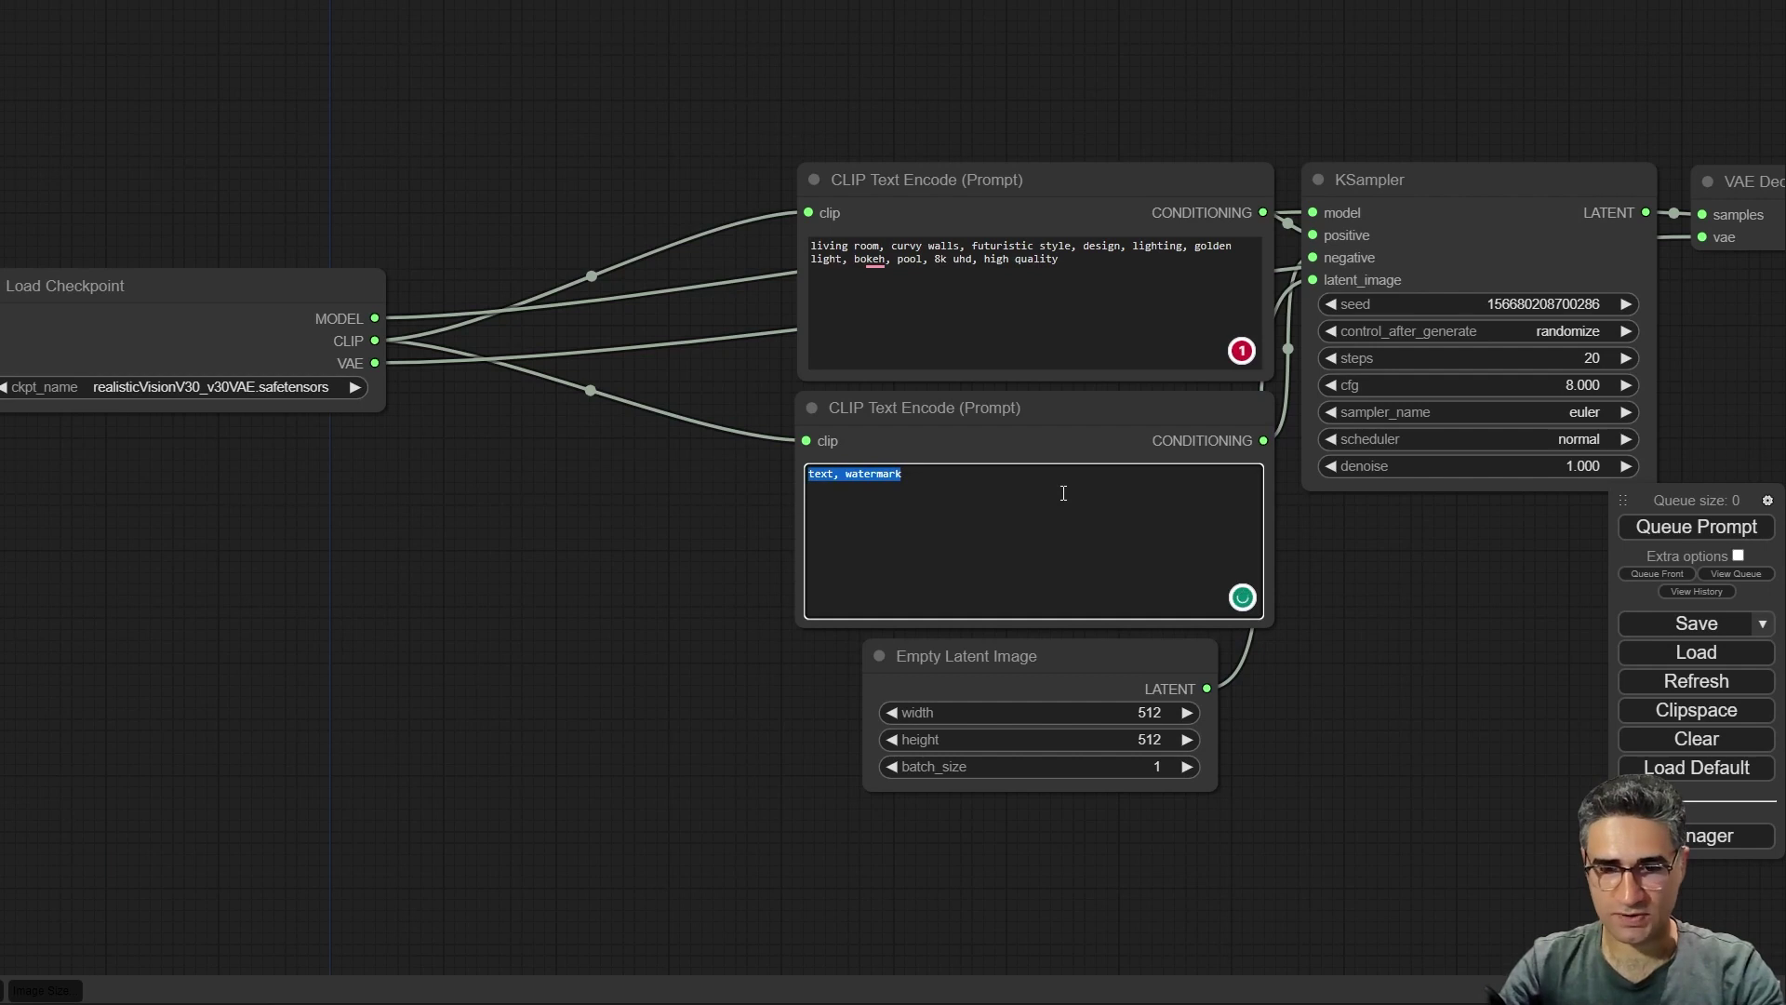
text((deformed iris, deformed pupils, semi-realistic, cgi, 3d, render, sketch, cartoon, drawing, anime:1.4), text, close up, cropped, out of frame, worst quality, low quality, jpeg artifacts, ugly, duplicate, morbid, mutilated, extra fingers, mutated hands, poorly drawn hands, poorly drawn face, mutation, deformed, blurry, dehydrated, bad anatomy, bad proportions, extra limbs, cloned face, disfigured, gross proportions, malformed limbs, missing arms, missing legs, extra arms, extra legs, fused fingers, too many fingers, long neck)
- Set the Empty Latent Image node's width to 768
drag(1284, 804, 1124, 741)
scroll(909, 657, up, 6)
click(845, 608)
click(853, 592)
key(ctrl+a)
text(768)
key(Return)
- Set the Empty Latent Image node's height to 768
click(867, 638)
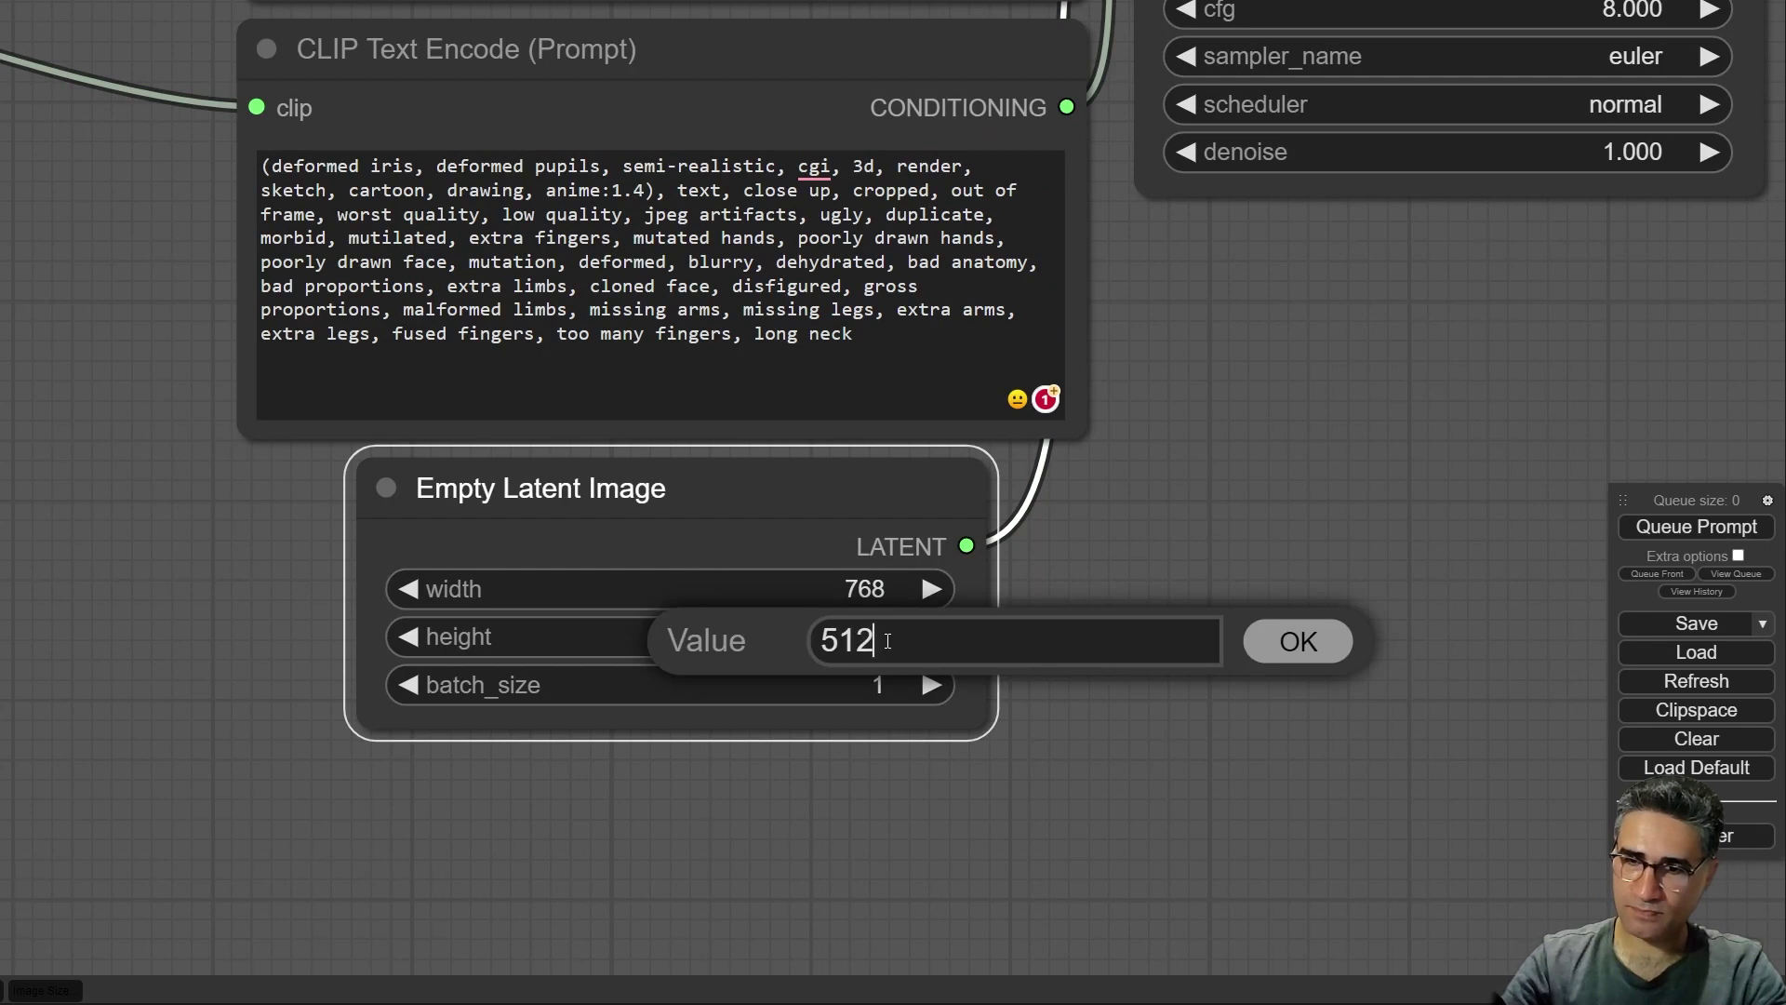
key(ctrl+a)
text(768)
key(Return)
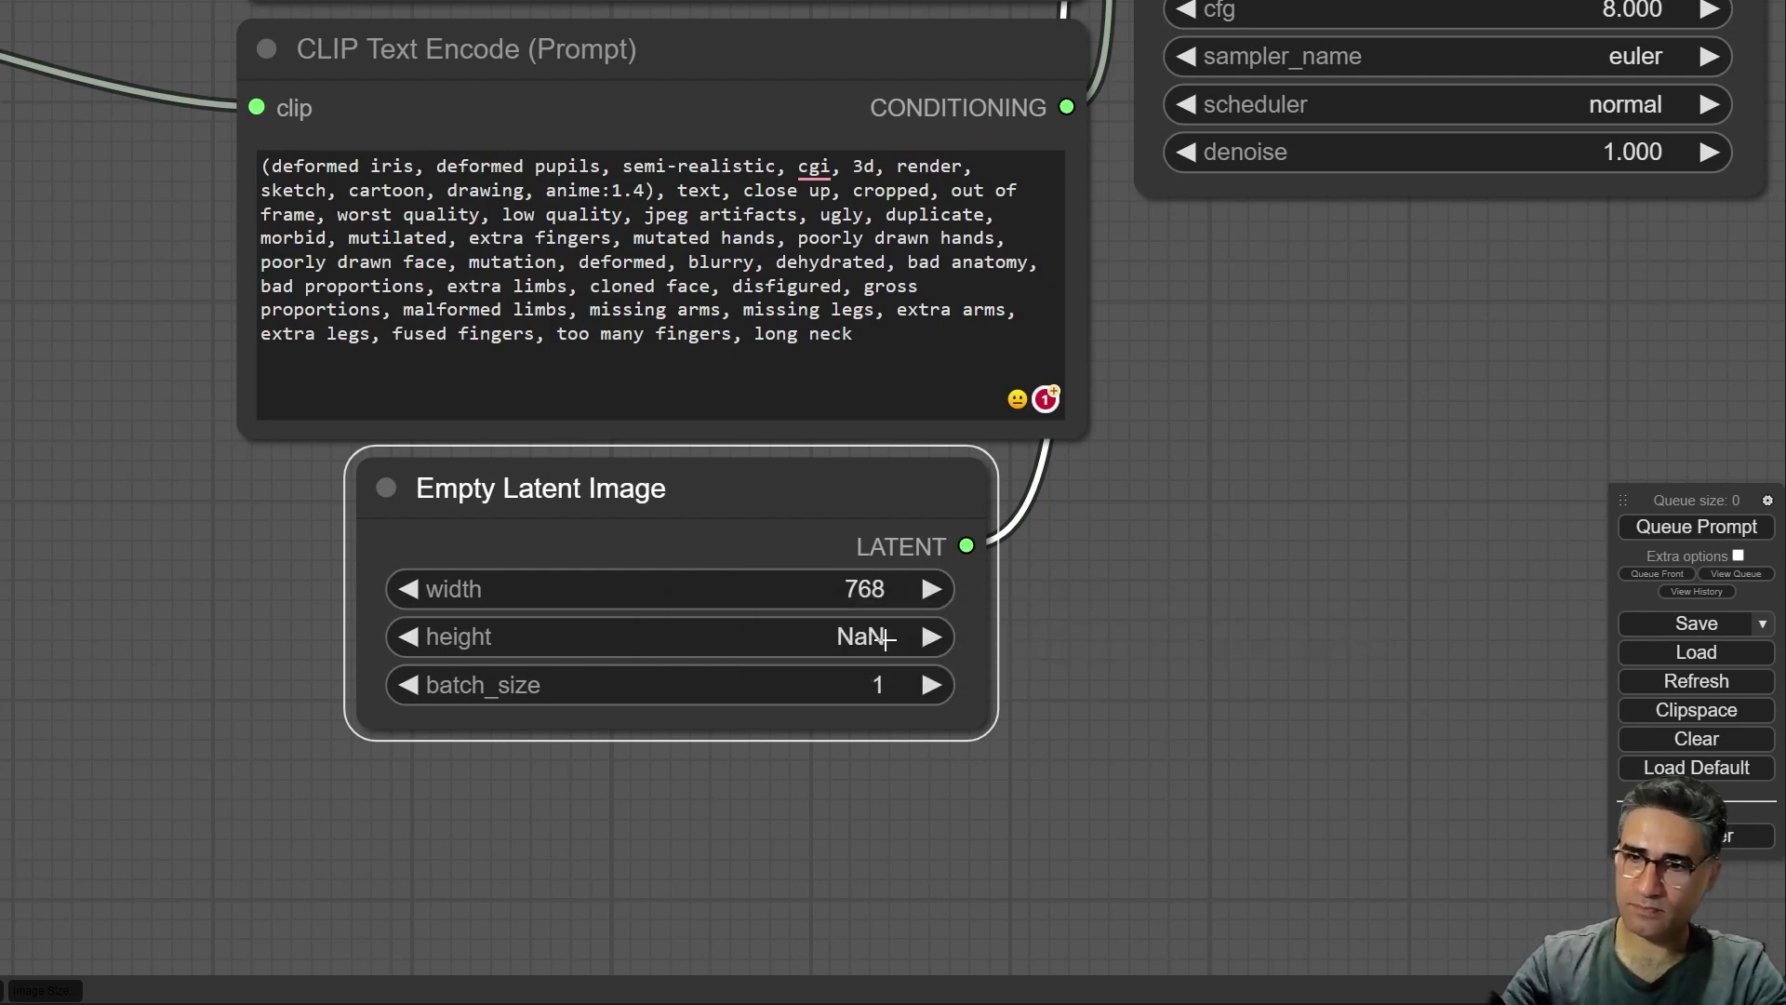
click(744, 637)
key(ctrl+a)
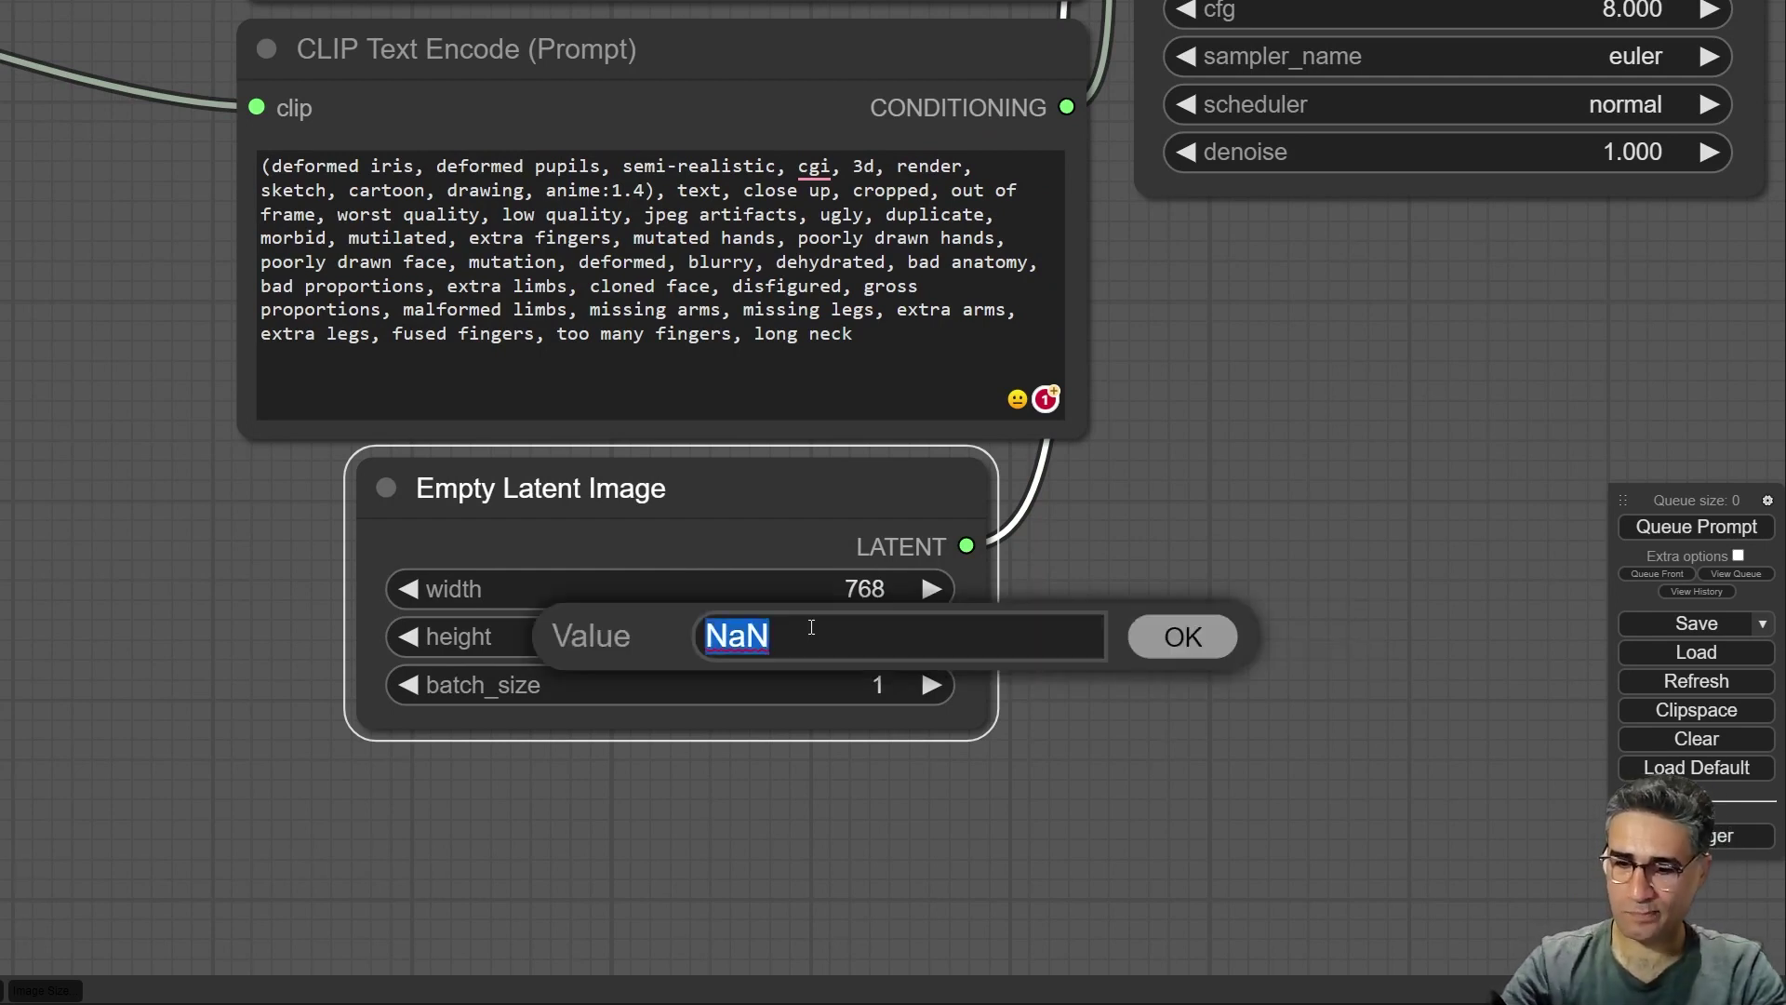
text(768)
key(Return)
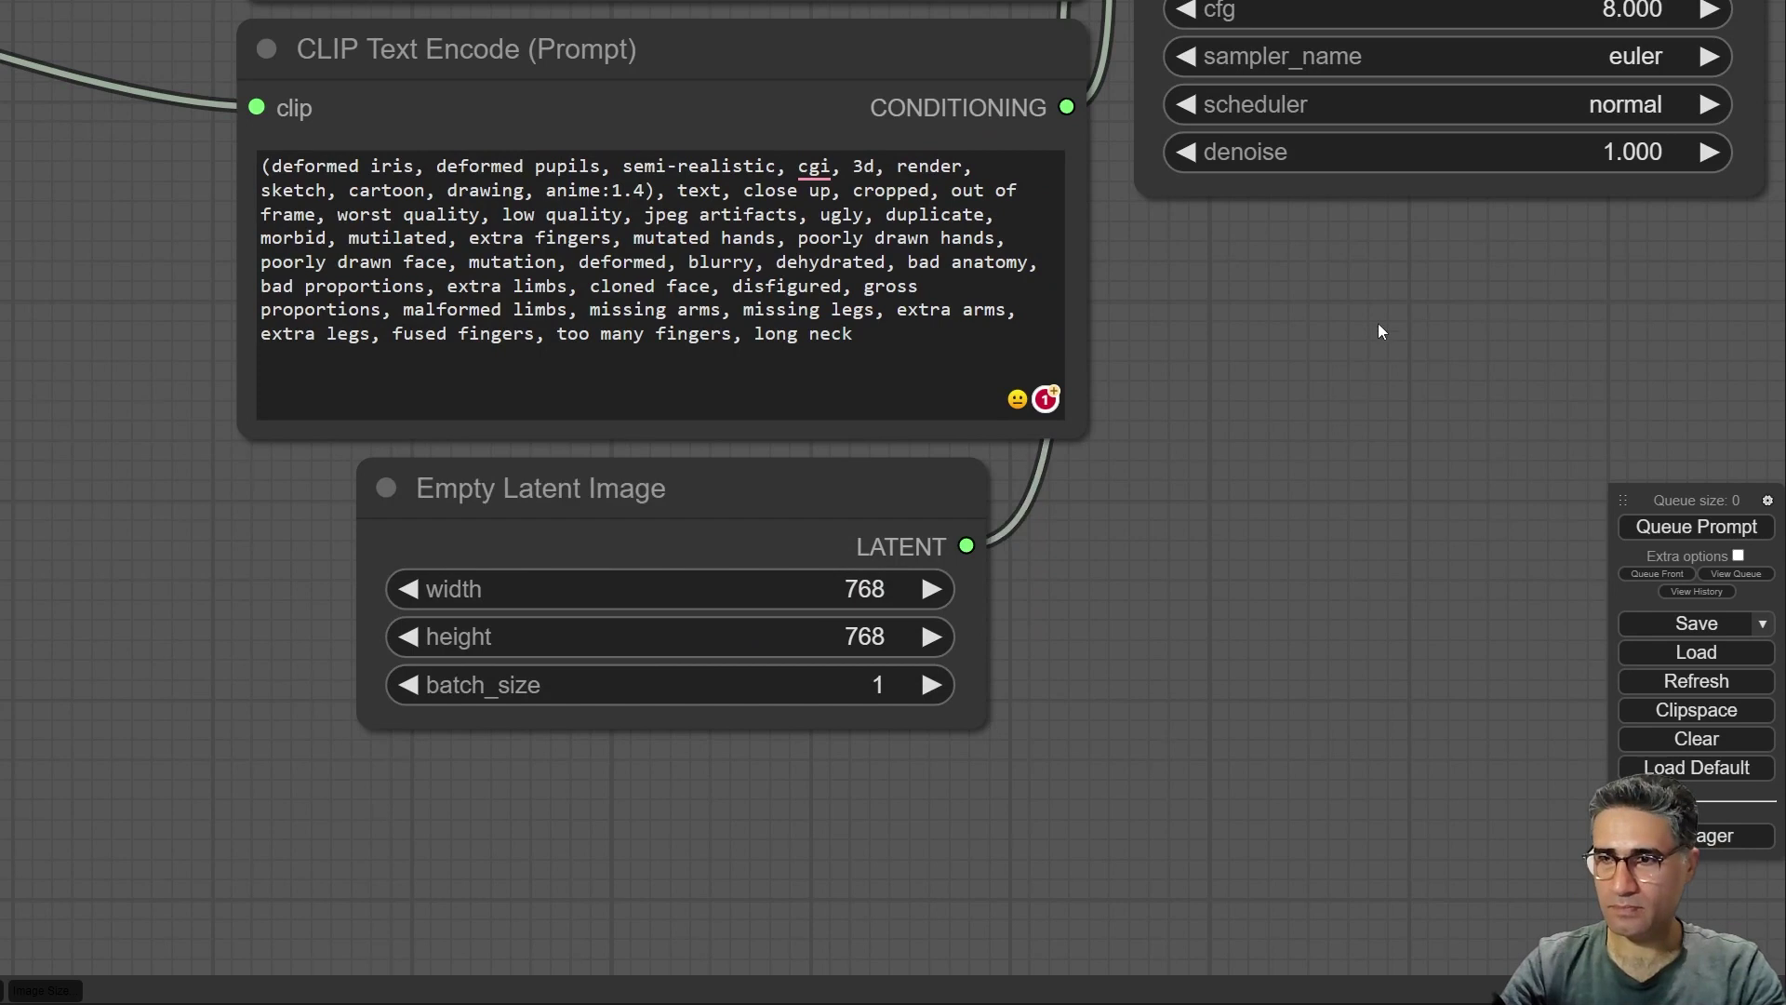
- Set the KSampler node's sampler to dpmpp_2m and its scheduler to karras
drag(1517, 311, 838, 719)
click(907, 456)
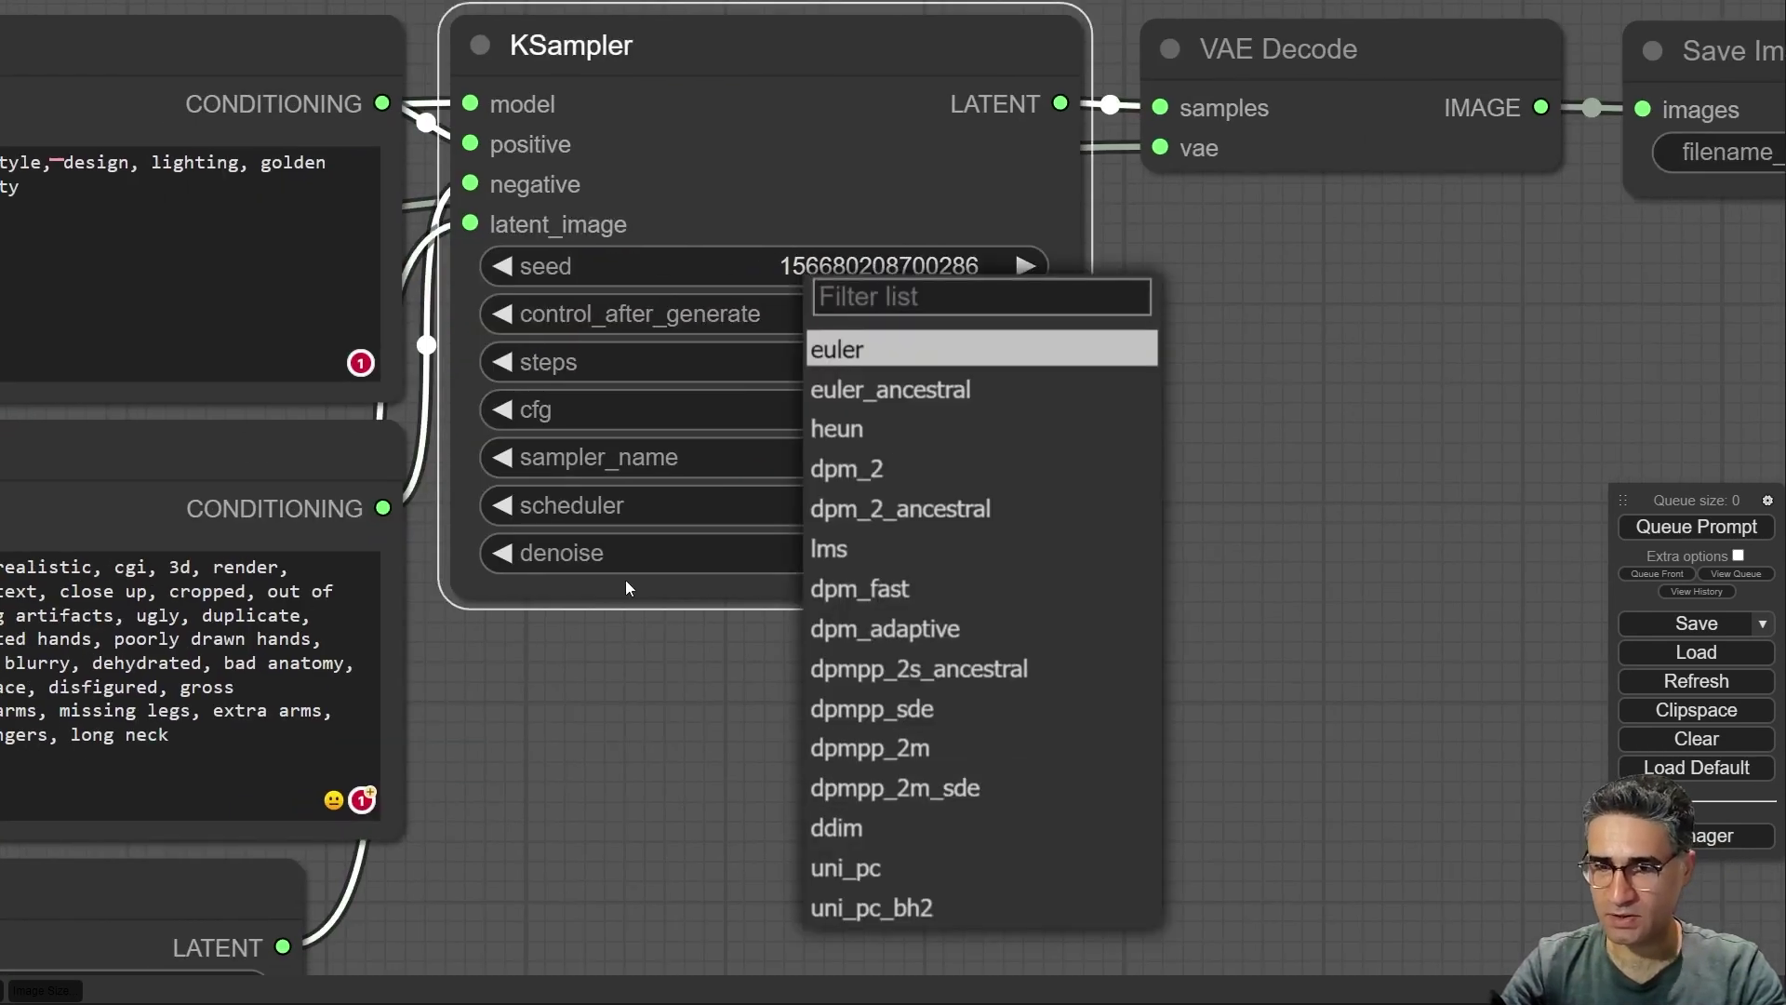
click(921, 750)
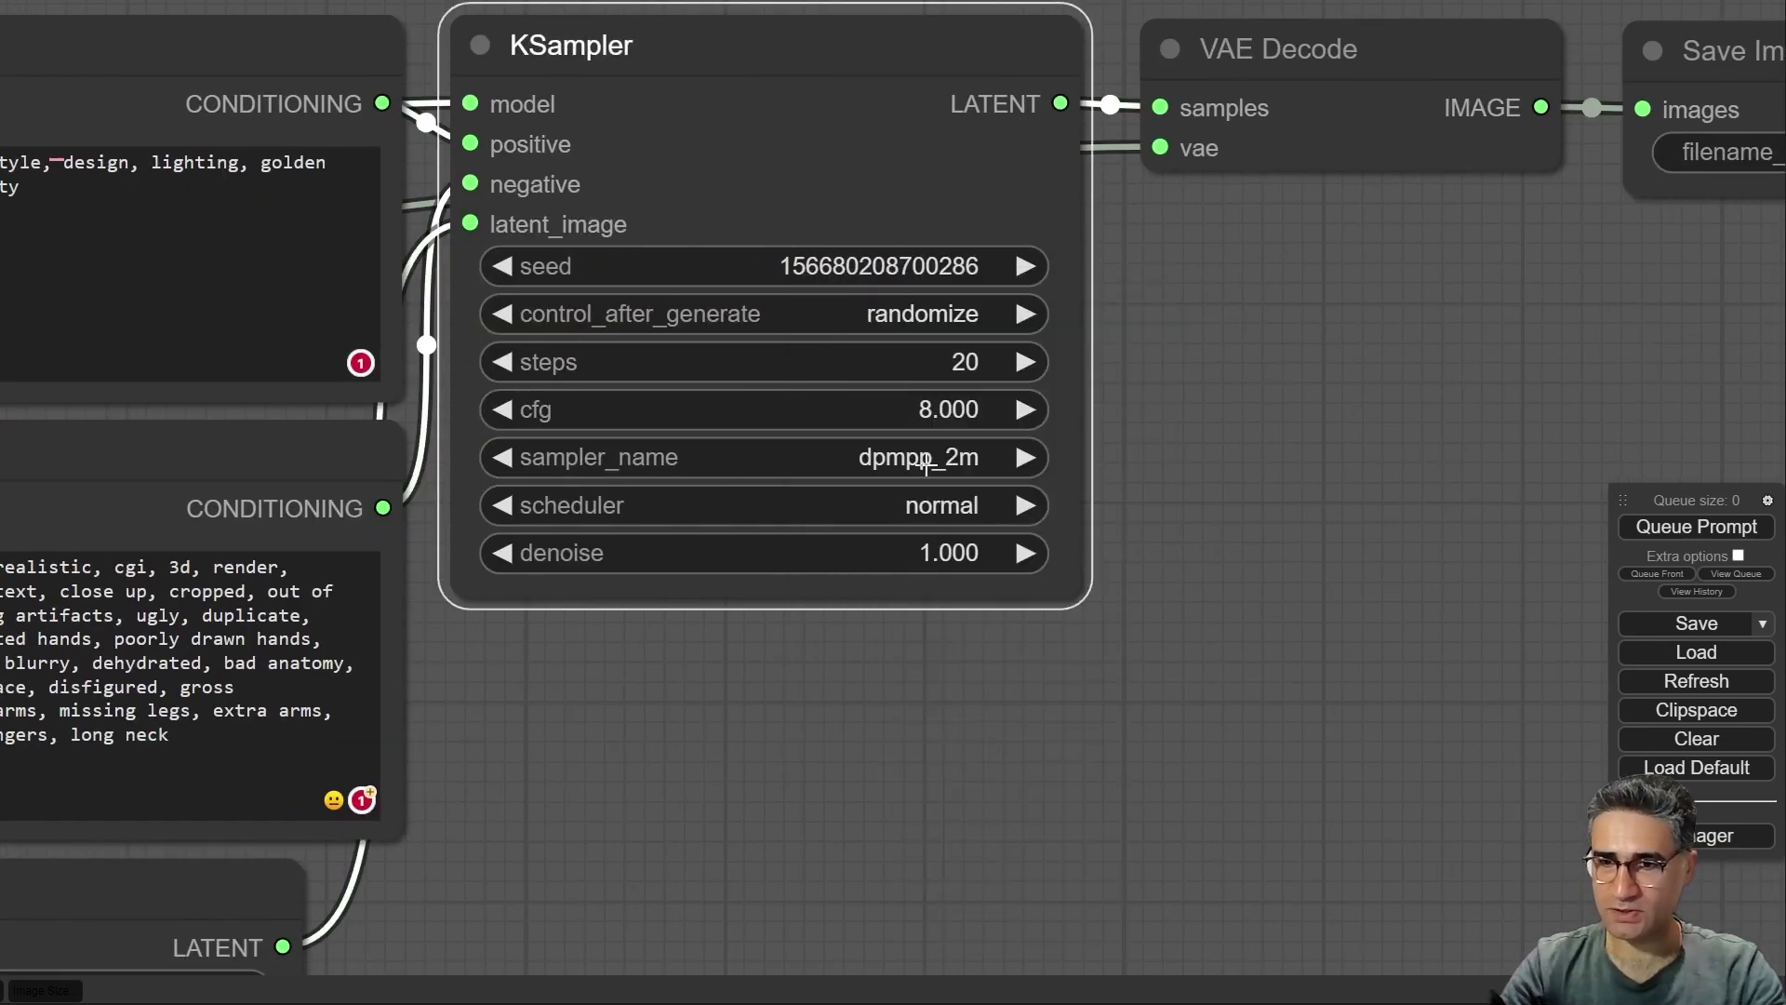
click(963, 507)
click(945, 516)
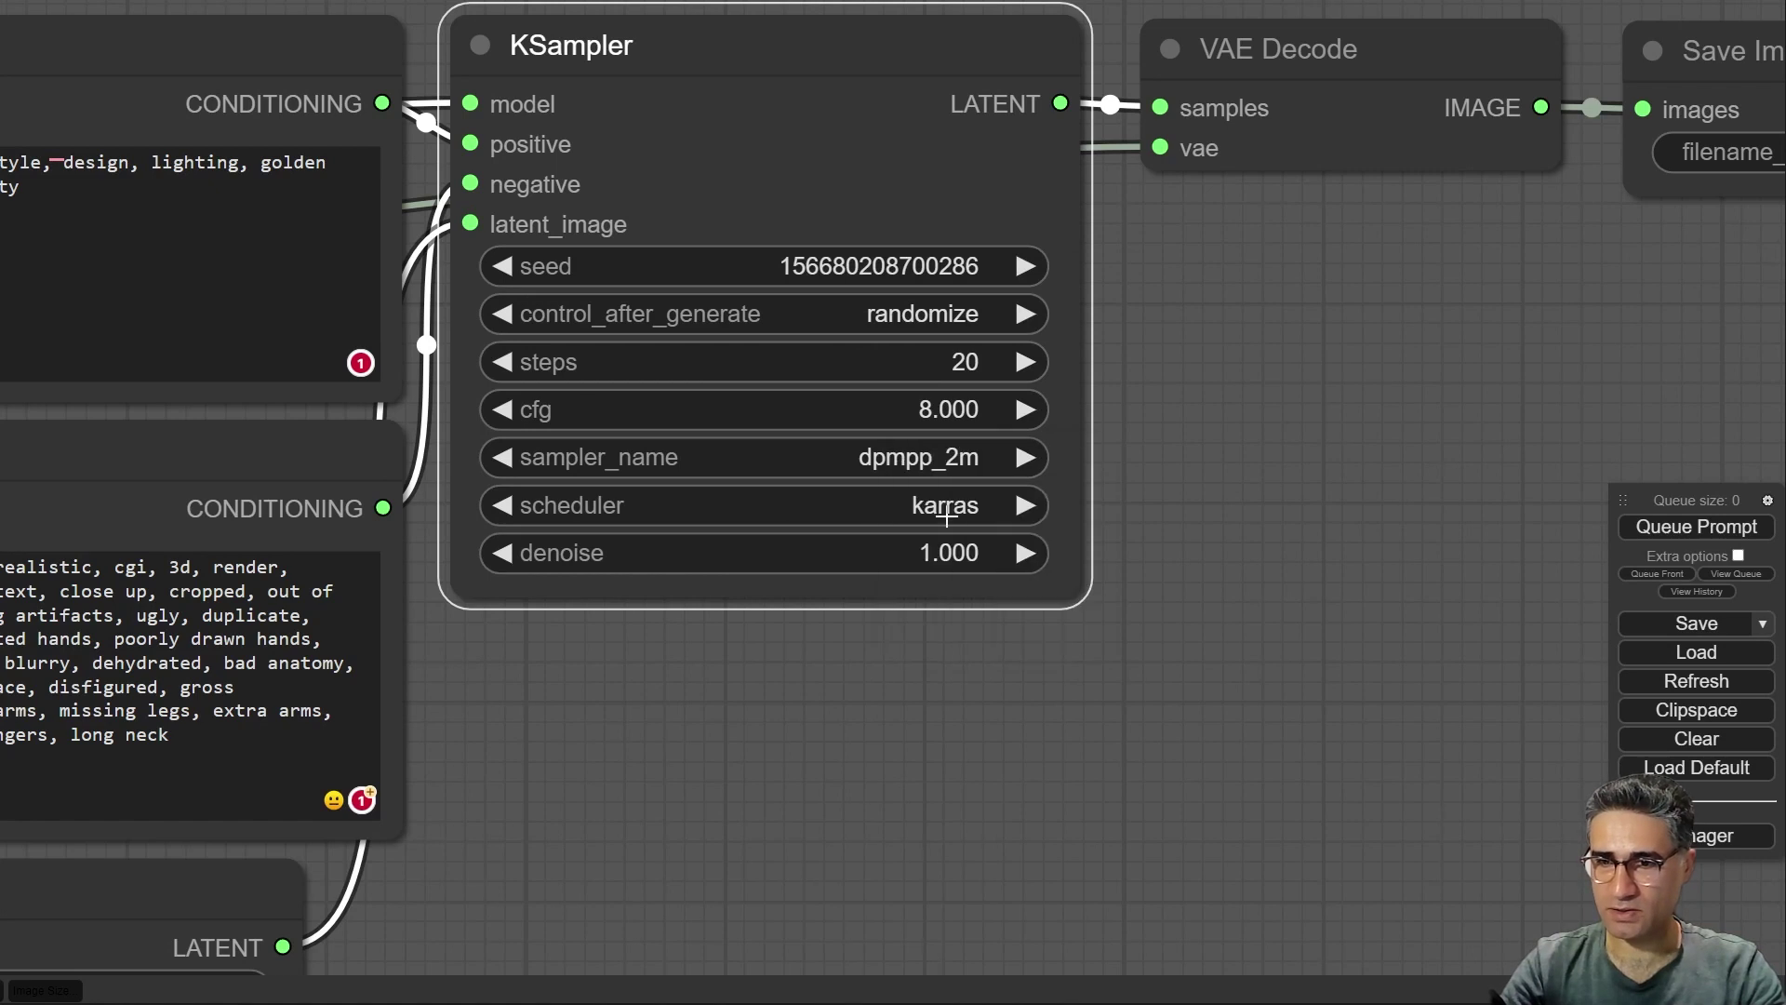
- Queue the prompt to generate the image and inspect the preview in the KSampler node up close
drag(1237, 339, 1200, 338)
scroll(1196, 350, down, 3)
drag(600, 827, 928, 633)
click(1710, 527)
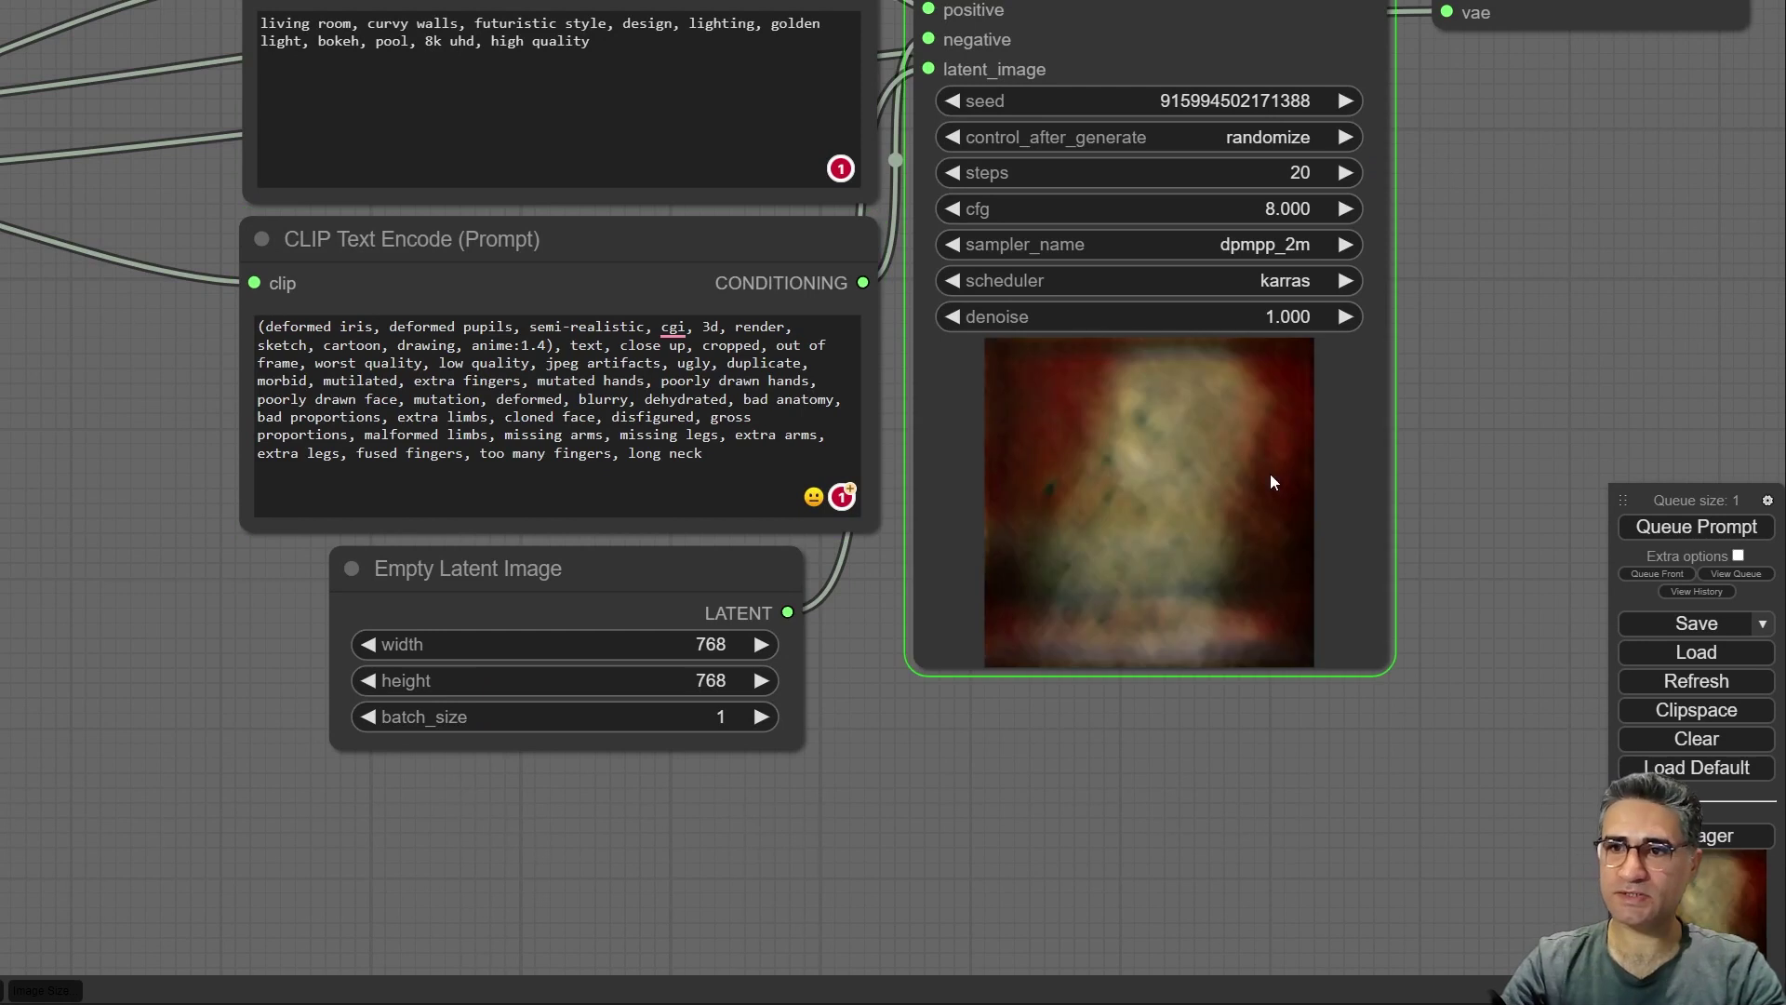
drag(1509, 312, 1299, 358)
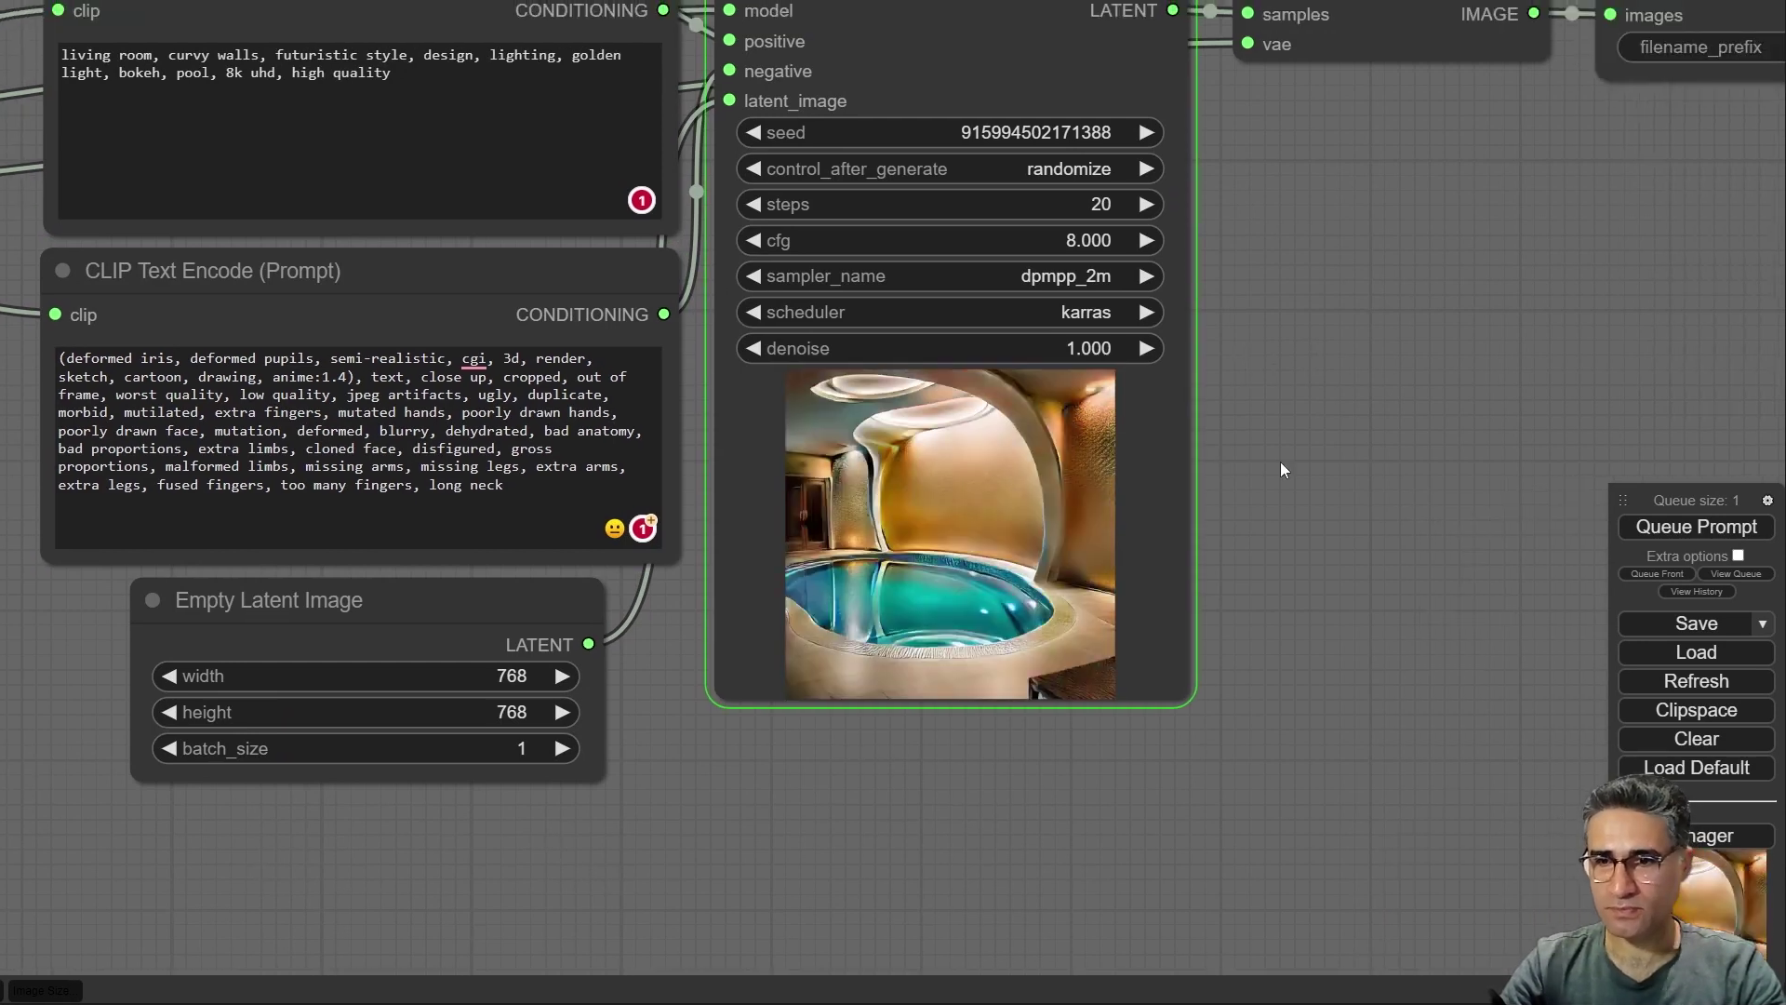
scroll(949, 539, up, 6)
scroll(928, 606, up, 4)
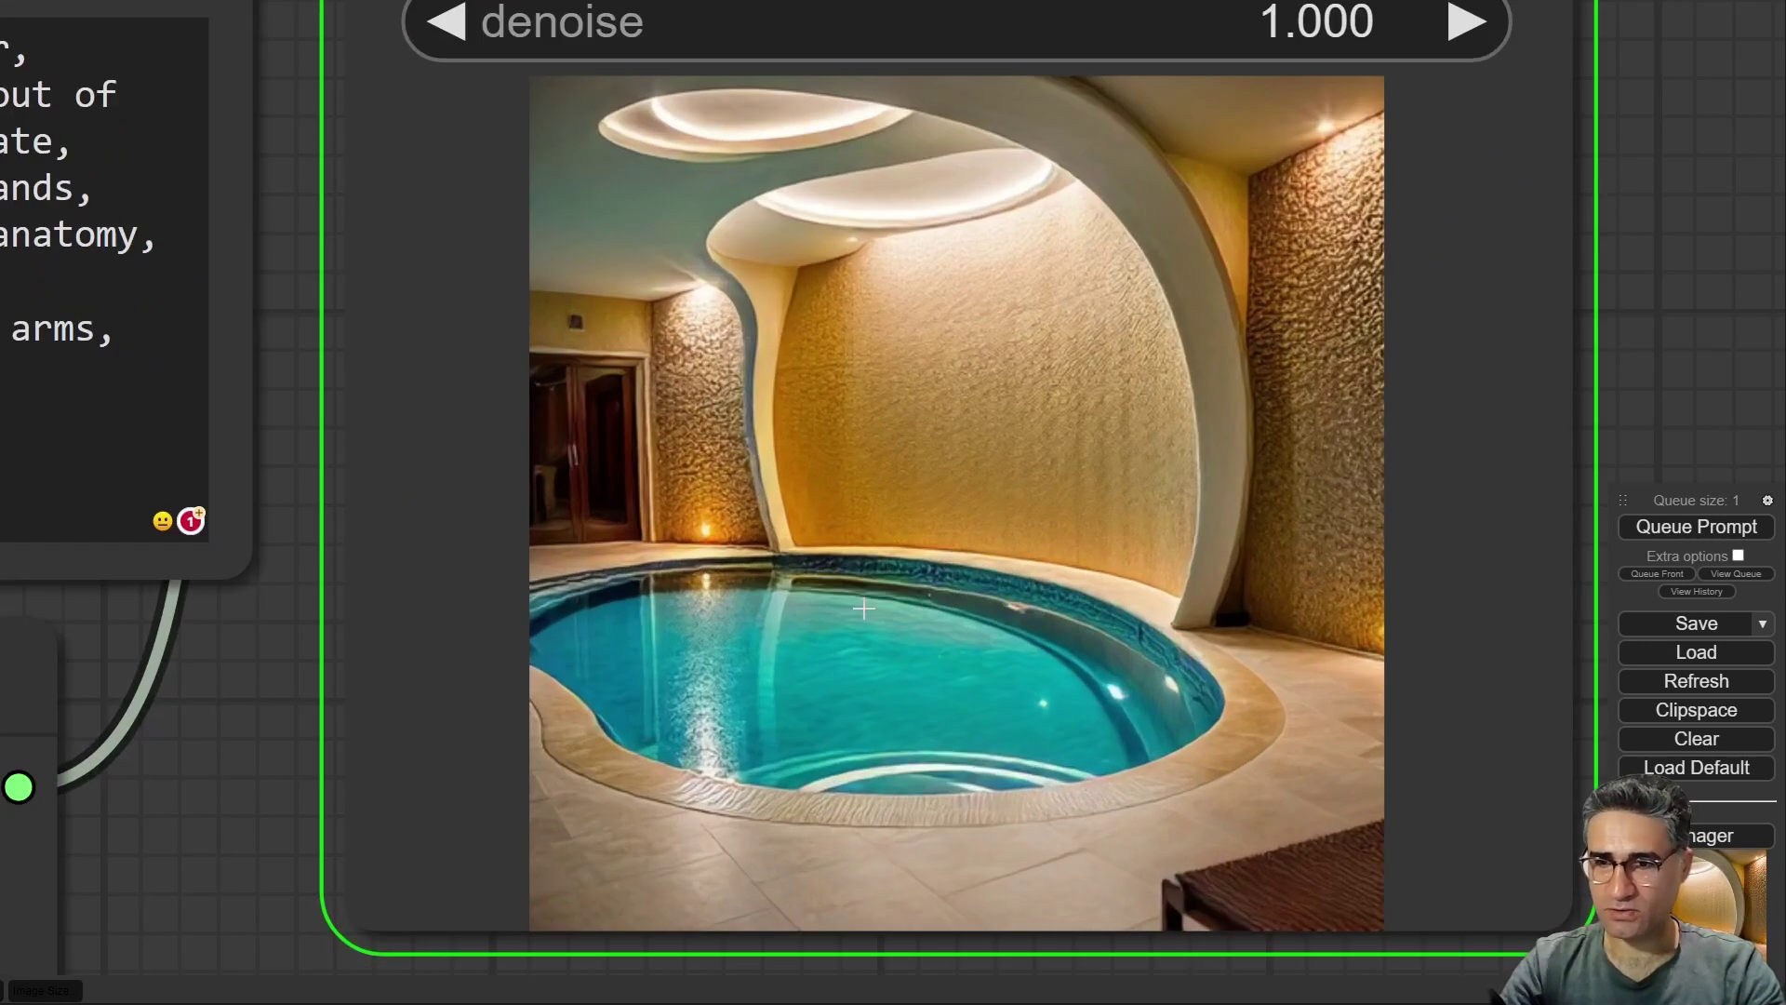
- Queue another generation with the same prompt and inspect its preview in the KSampler node up close
scroll(800, 635, down, 5)
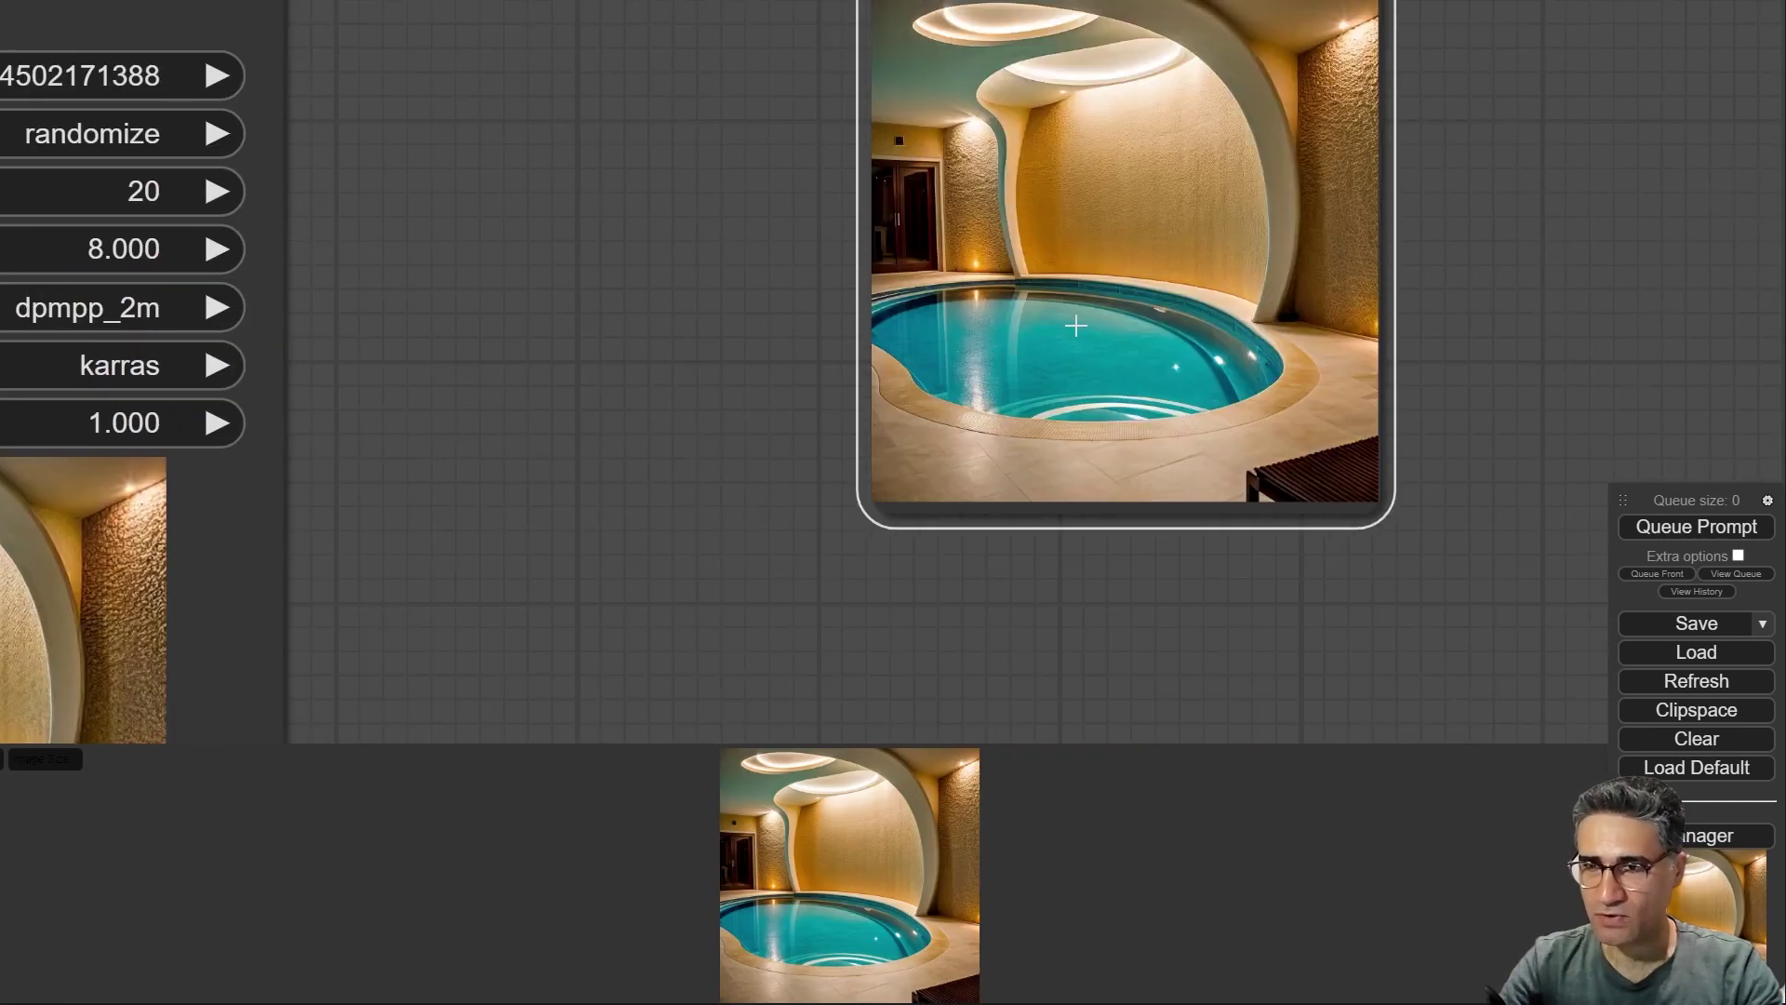
scroll(1405, 279, up, 5)
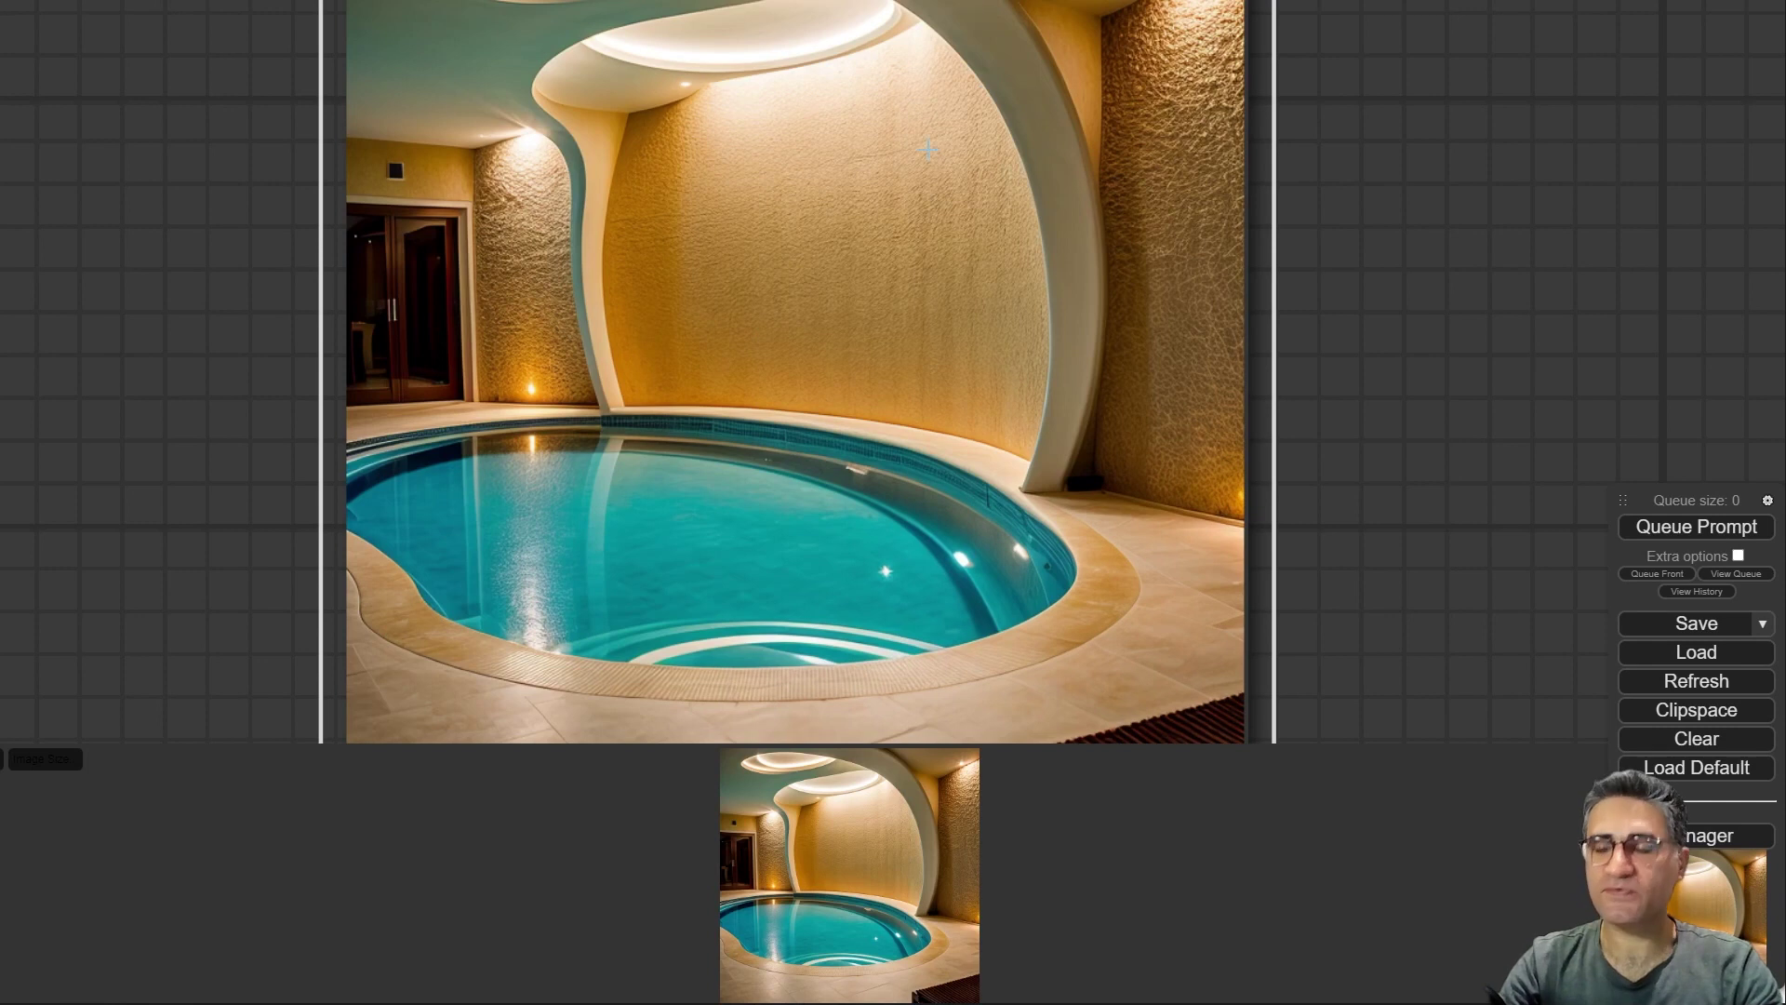
click(1729, 526)
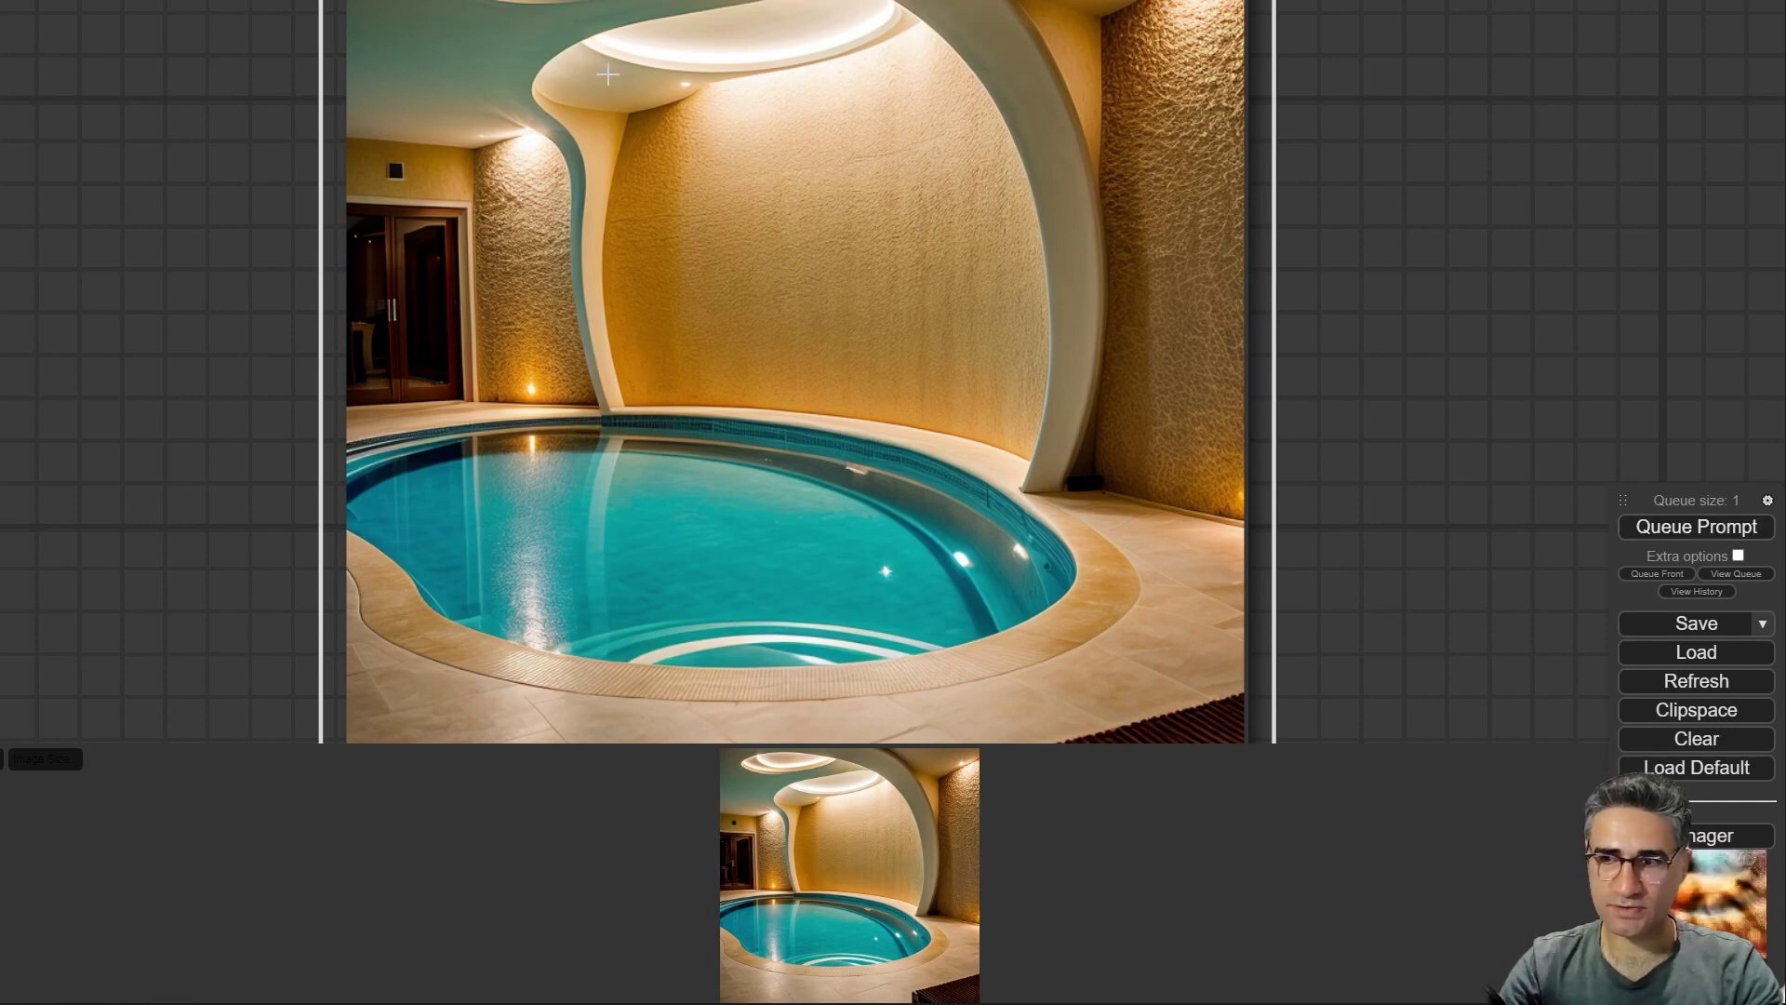
scroll(274, 259, down, 11)
drag(160, 226, 1533, 70)
scroll(1029, 405, up, 6)
scroll(1308, 430, up, 5)
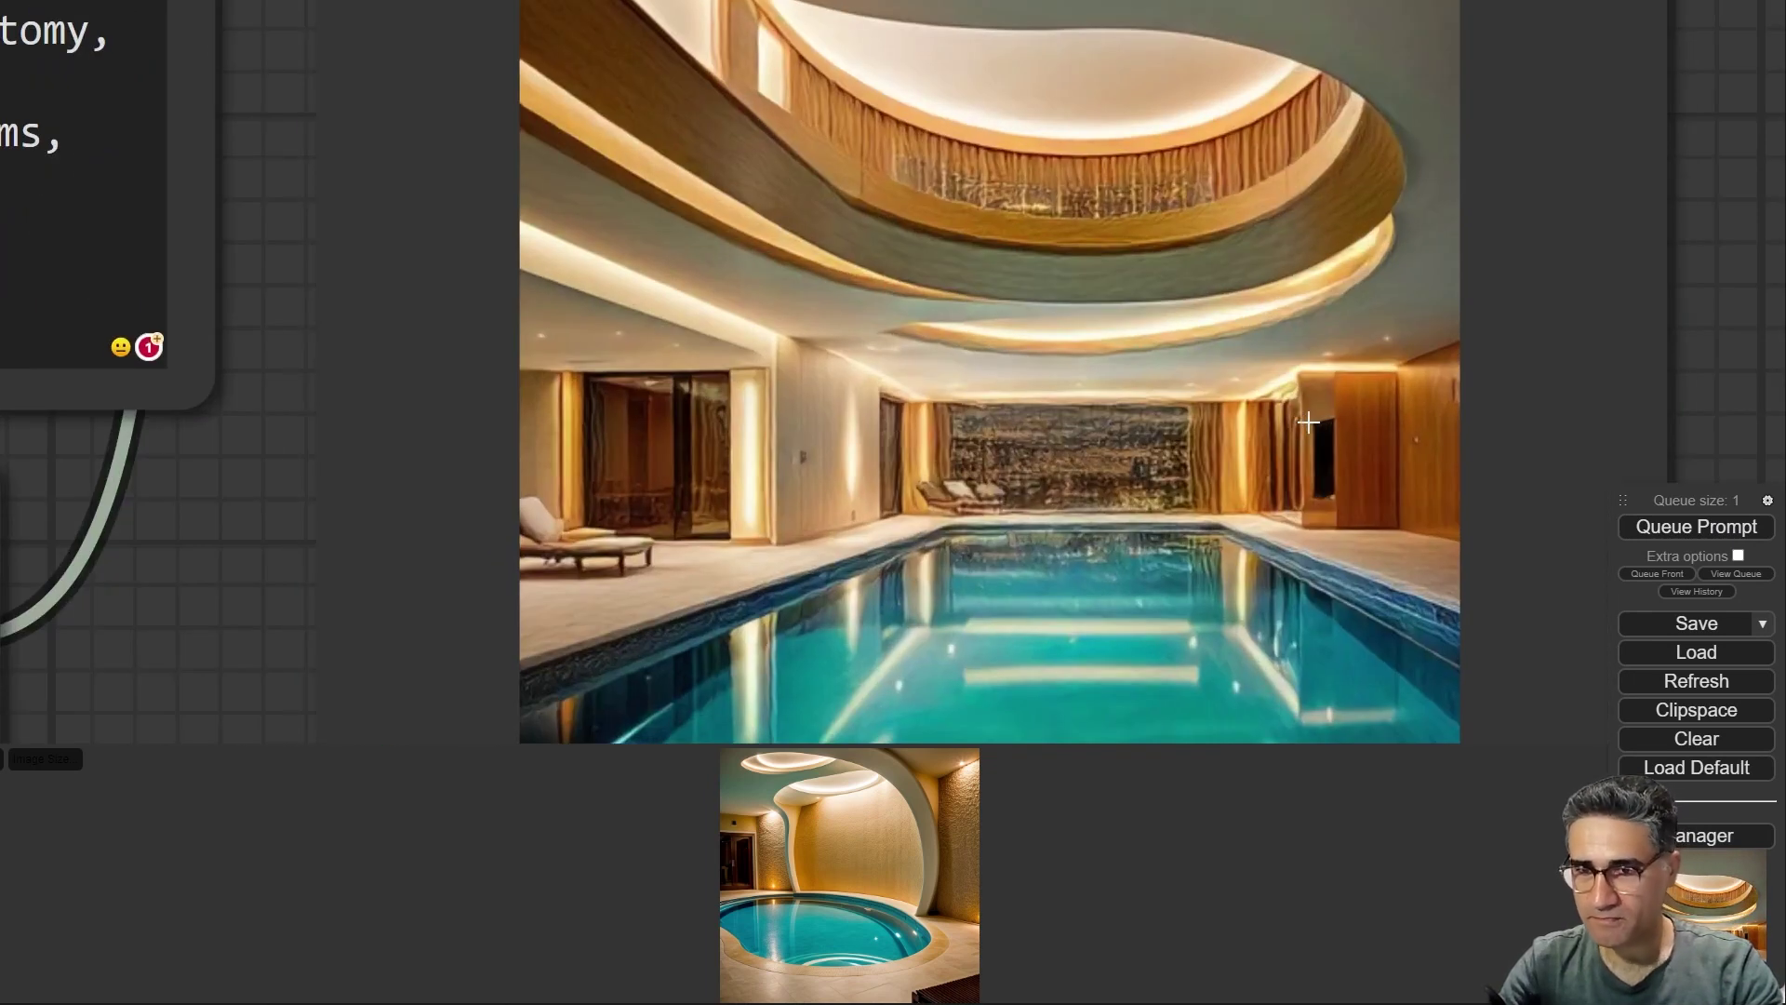
scroll(1274, 438, down, 8)
- Move the floating queue menu higher up on the canvas and close the image feed
drag(1659, 501, 1615, 162)
click(1752, 761)
- Examine the newly generated pool image up close in the Save Image node
drag(1398, 612, 89, 667)
scroll(608, 230, up, 6)
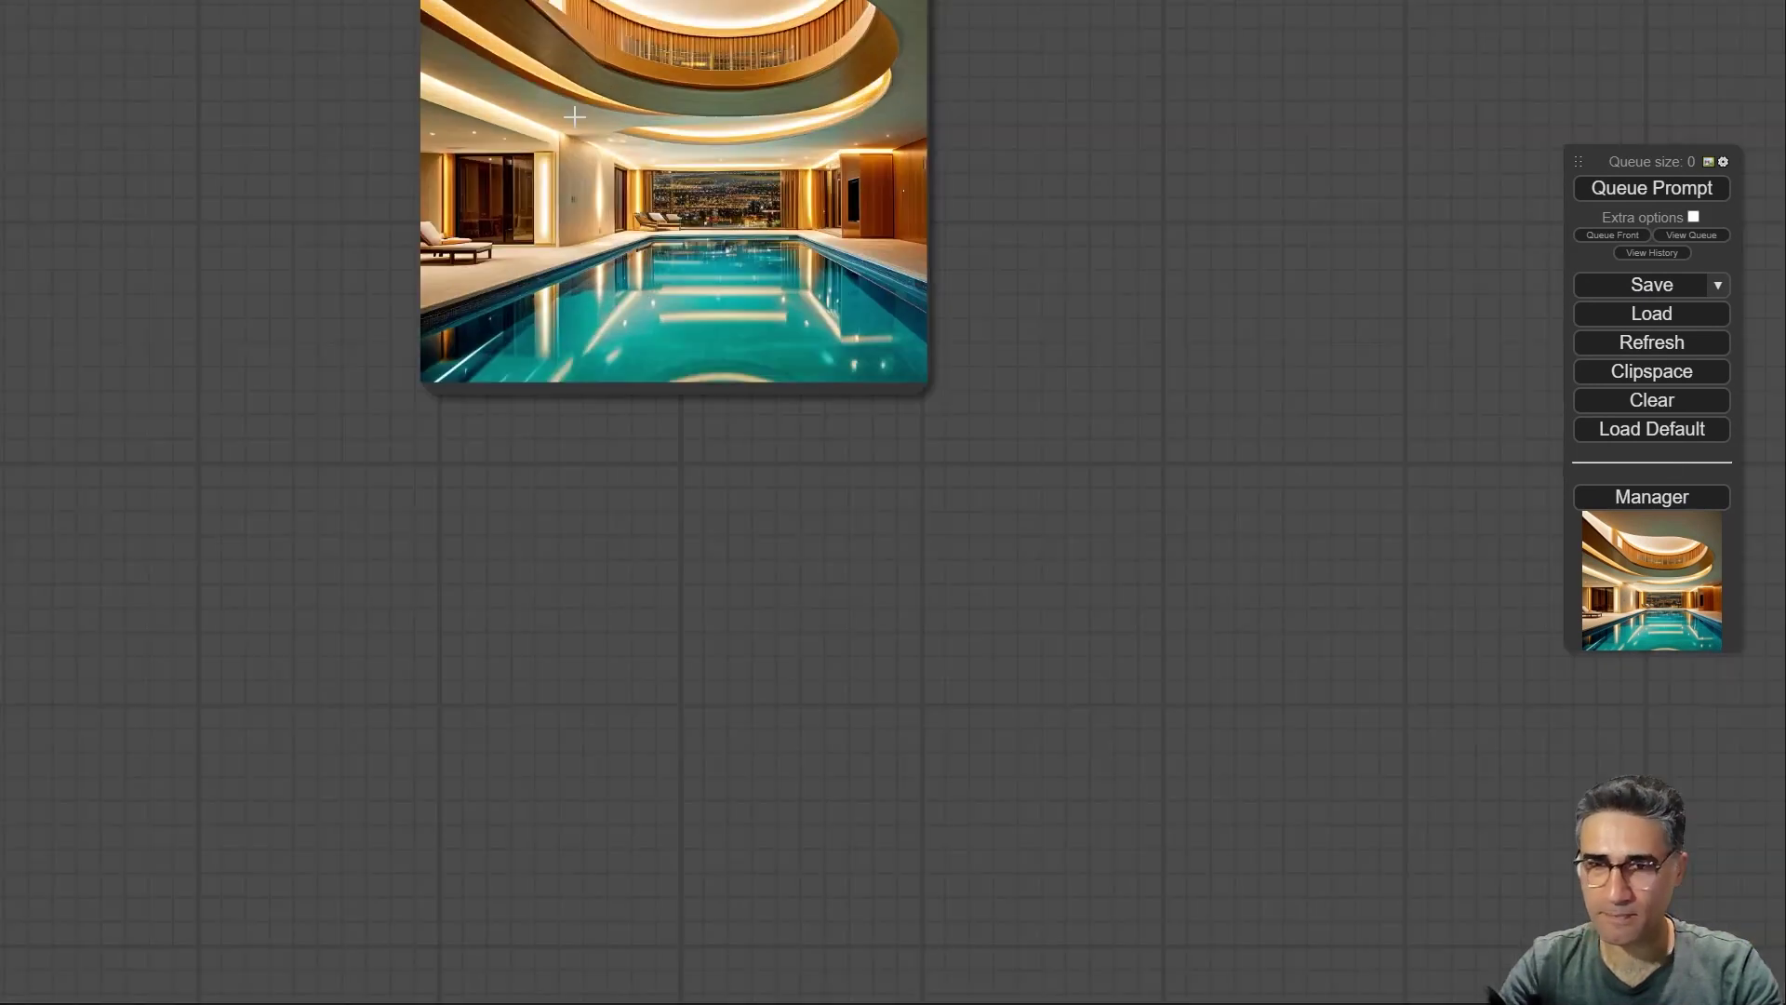
drag(1114, 104, 1137, 307)
scroll(784, 196, up, 6)
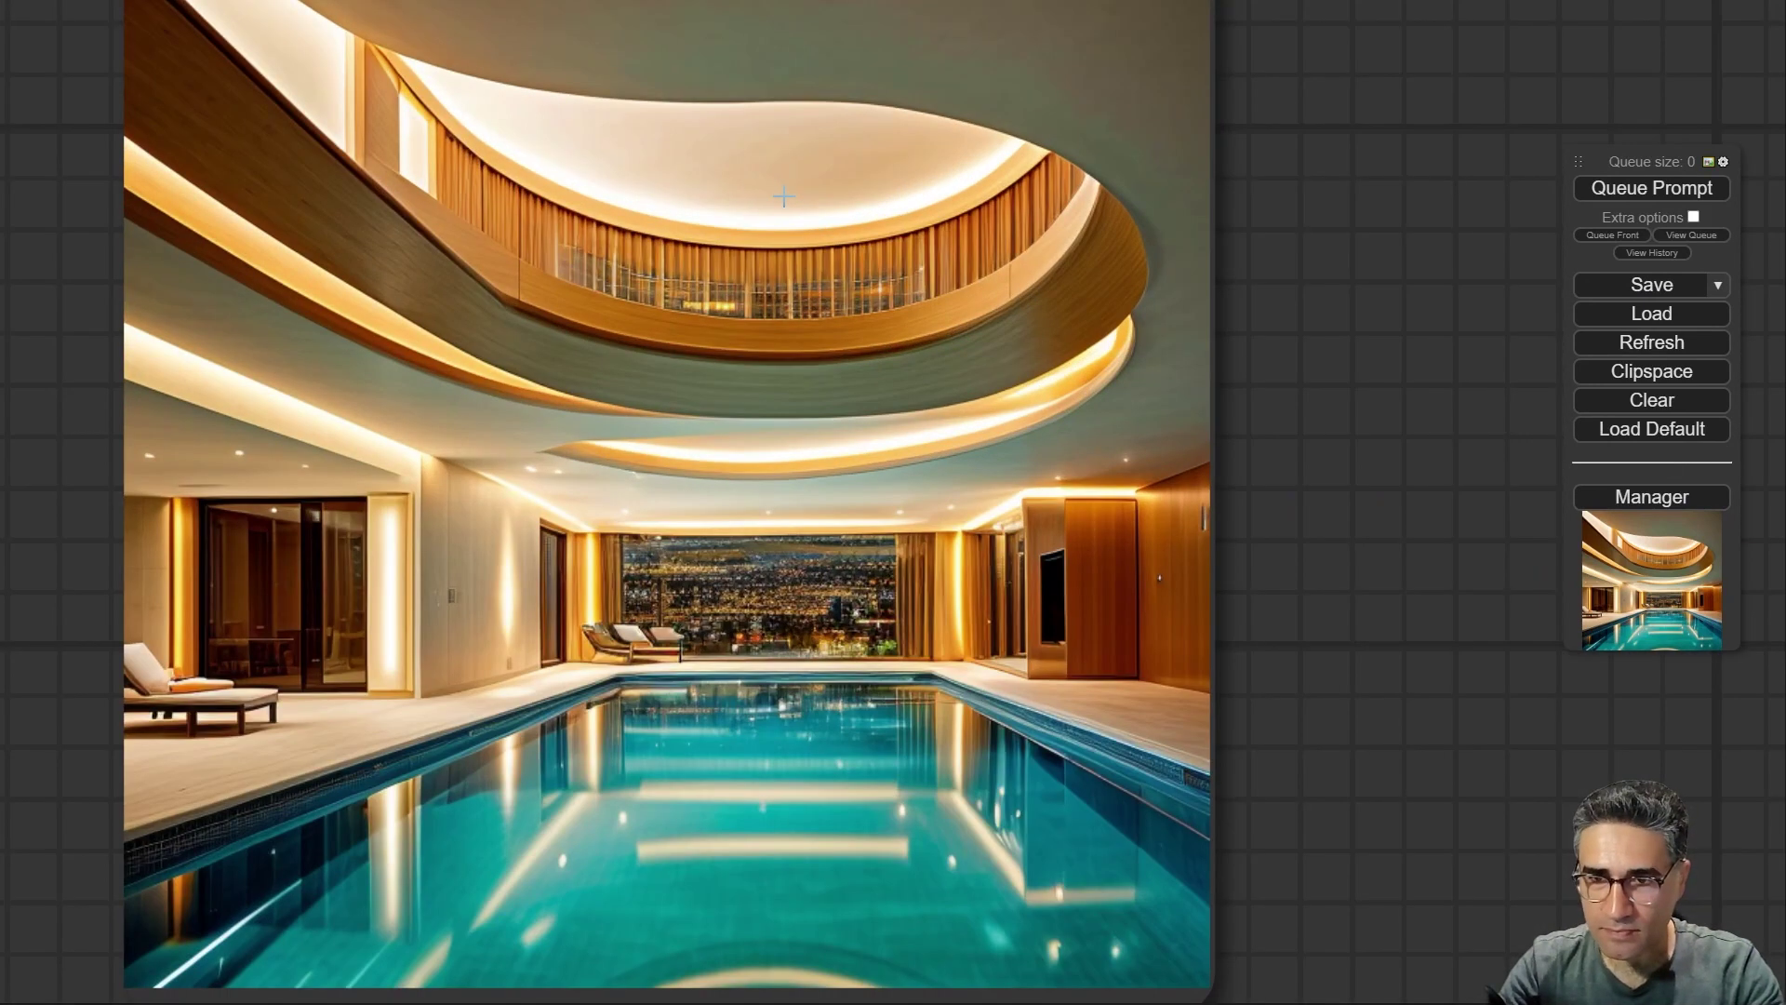
scroll(785, 197, down, 2)
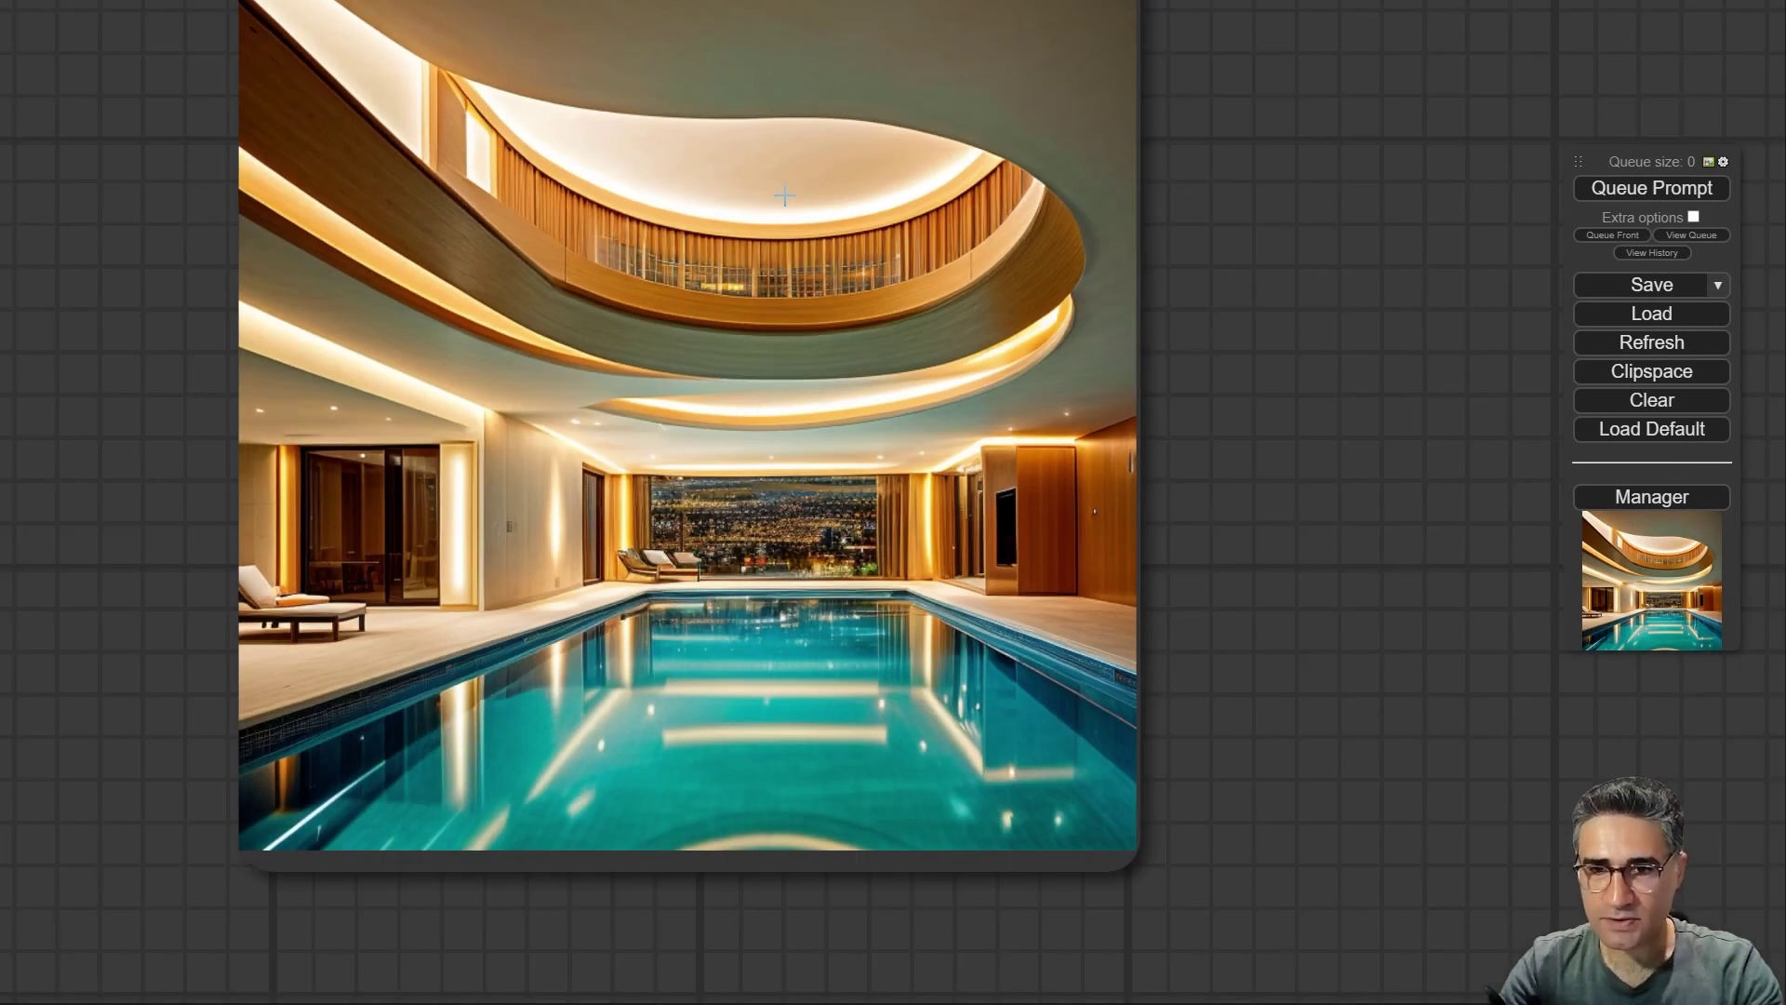
- Raise the weight of "living room" in the positive prompt to 1.2
scroll(785, 195, down, 2)
scroll(586, 434, down, 2)
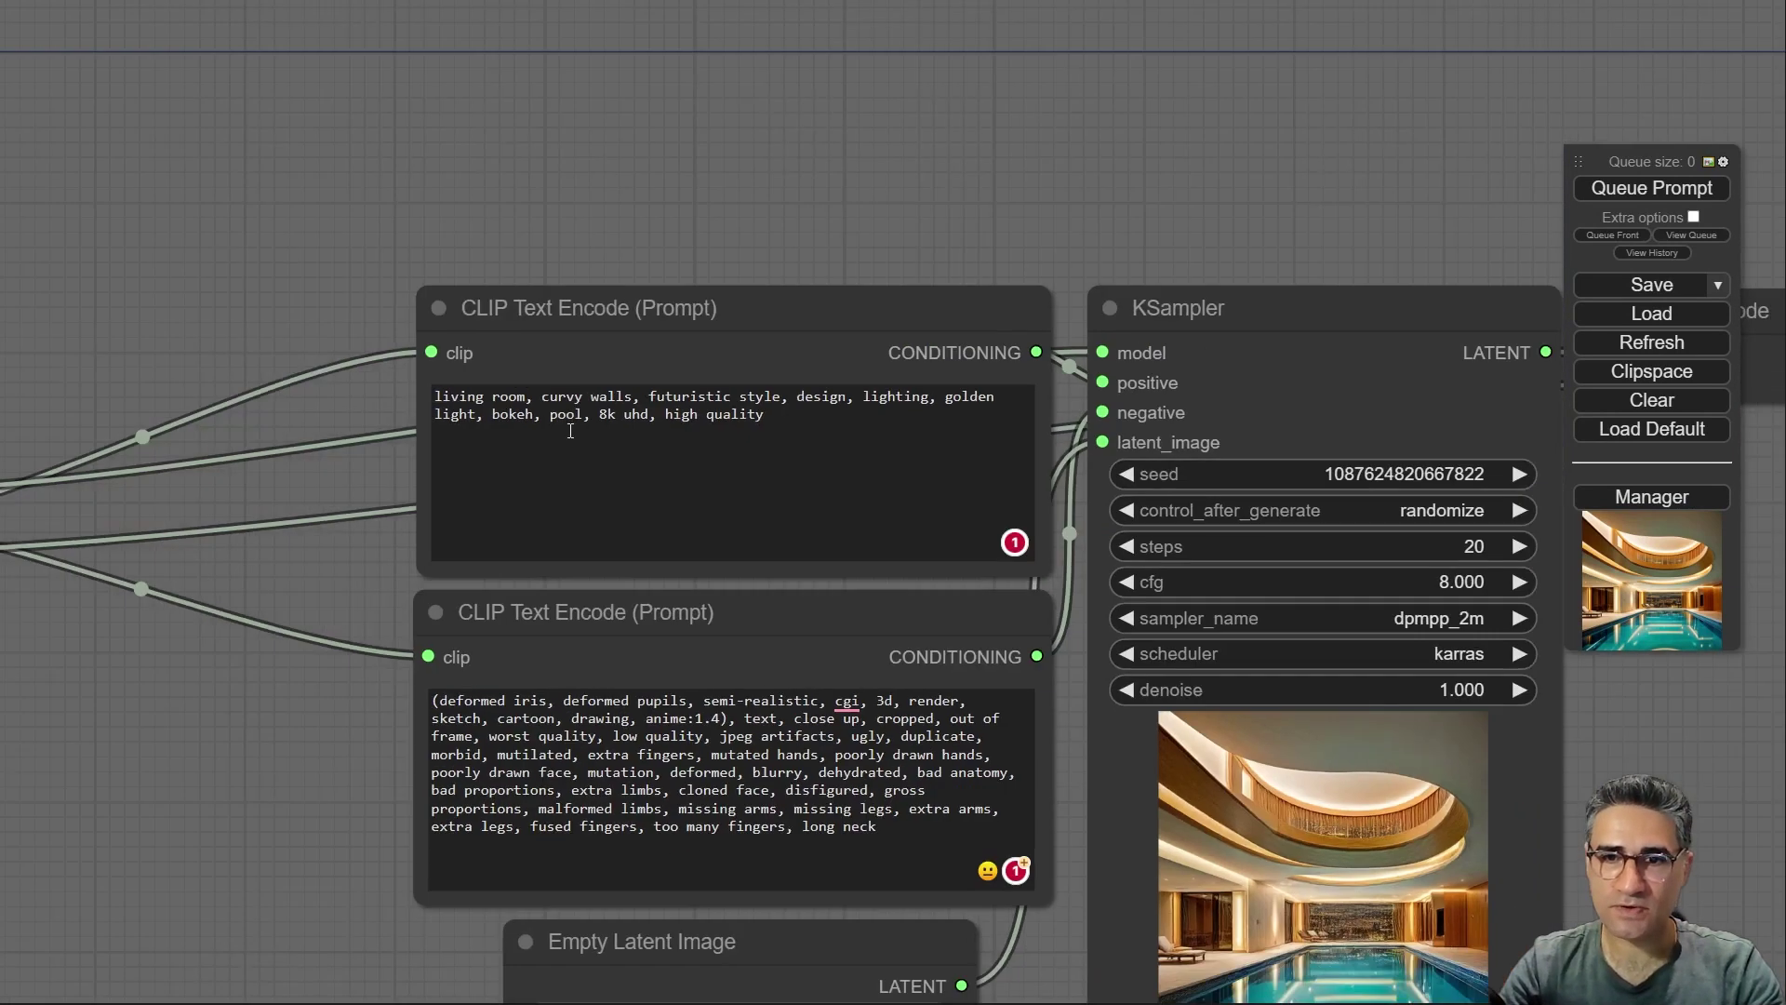
drag(284, 209, 264, 183)
scroll(456, 177, up, 8)
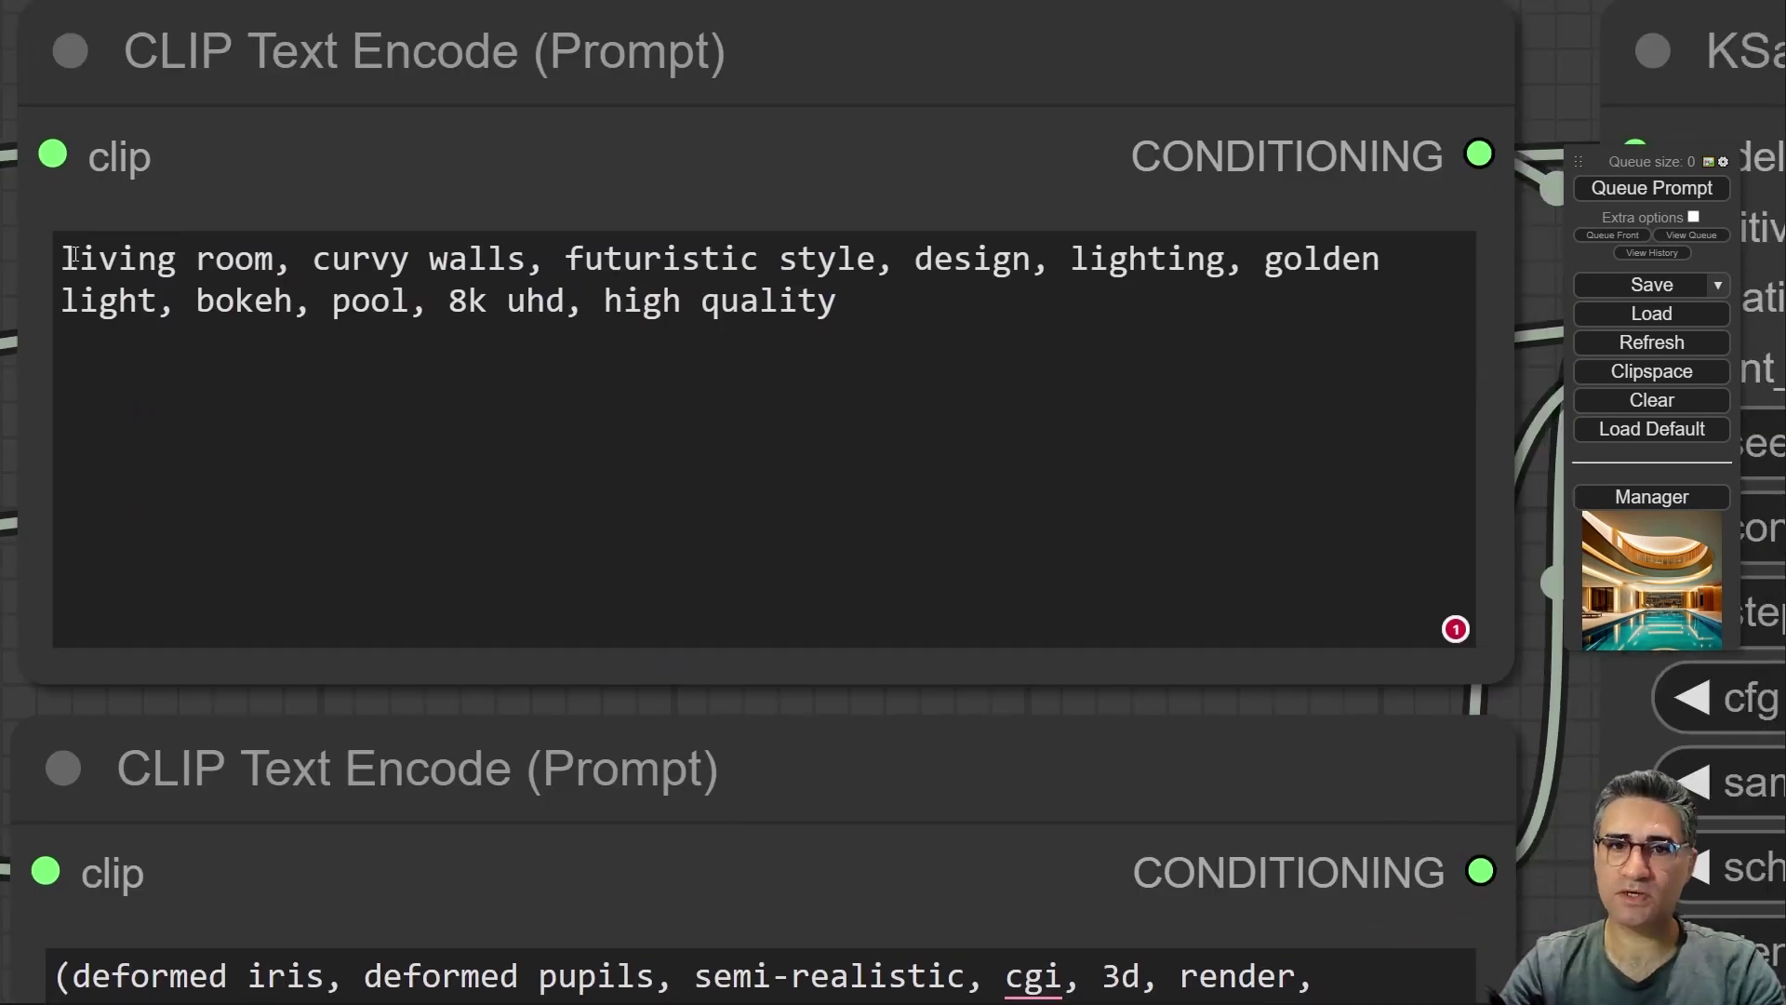
drag(62, 261, 483, 302)
click(86, 257)
drag(272, 259, 49, 265)
key(ctrl+Up)
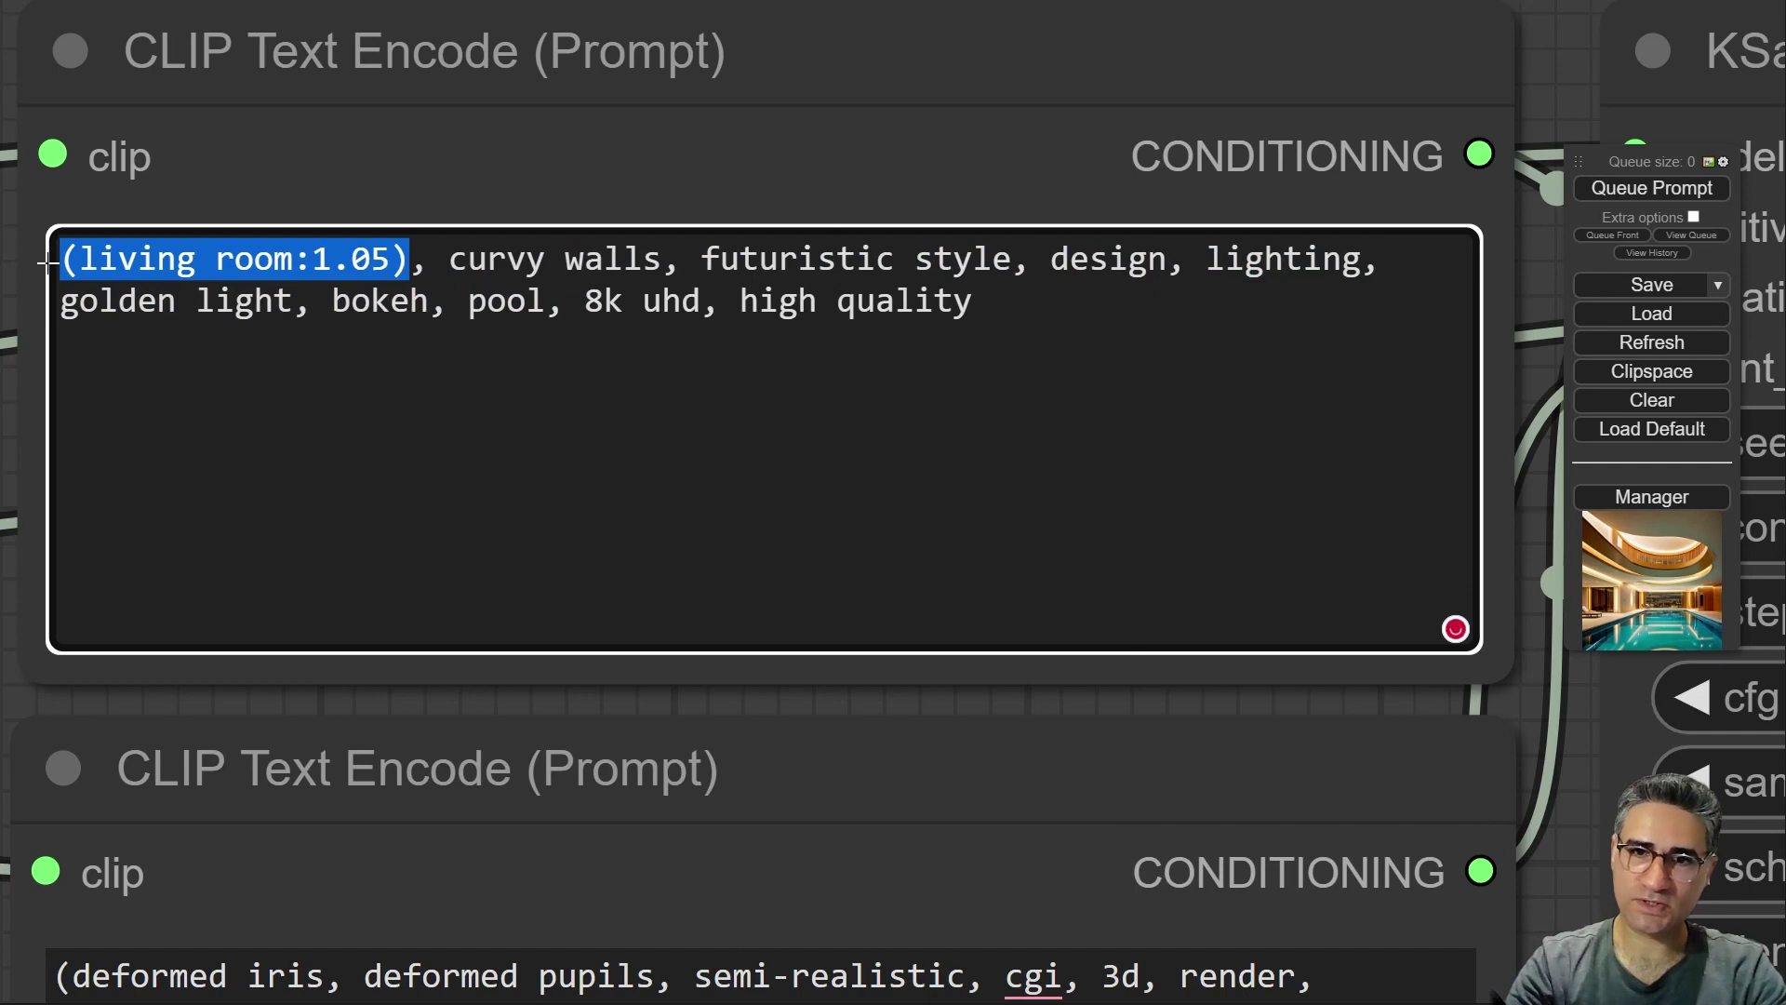
key(ctrl+Up)
key(ctrl+Up)
key(ctrl+Up)
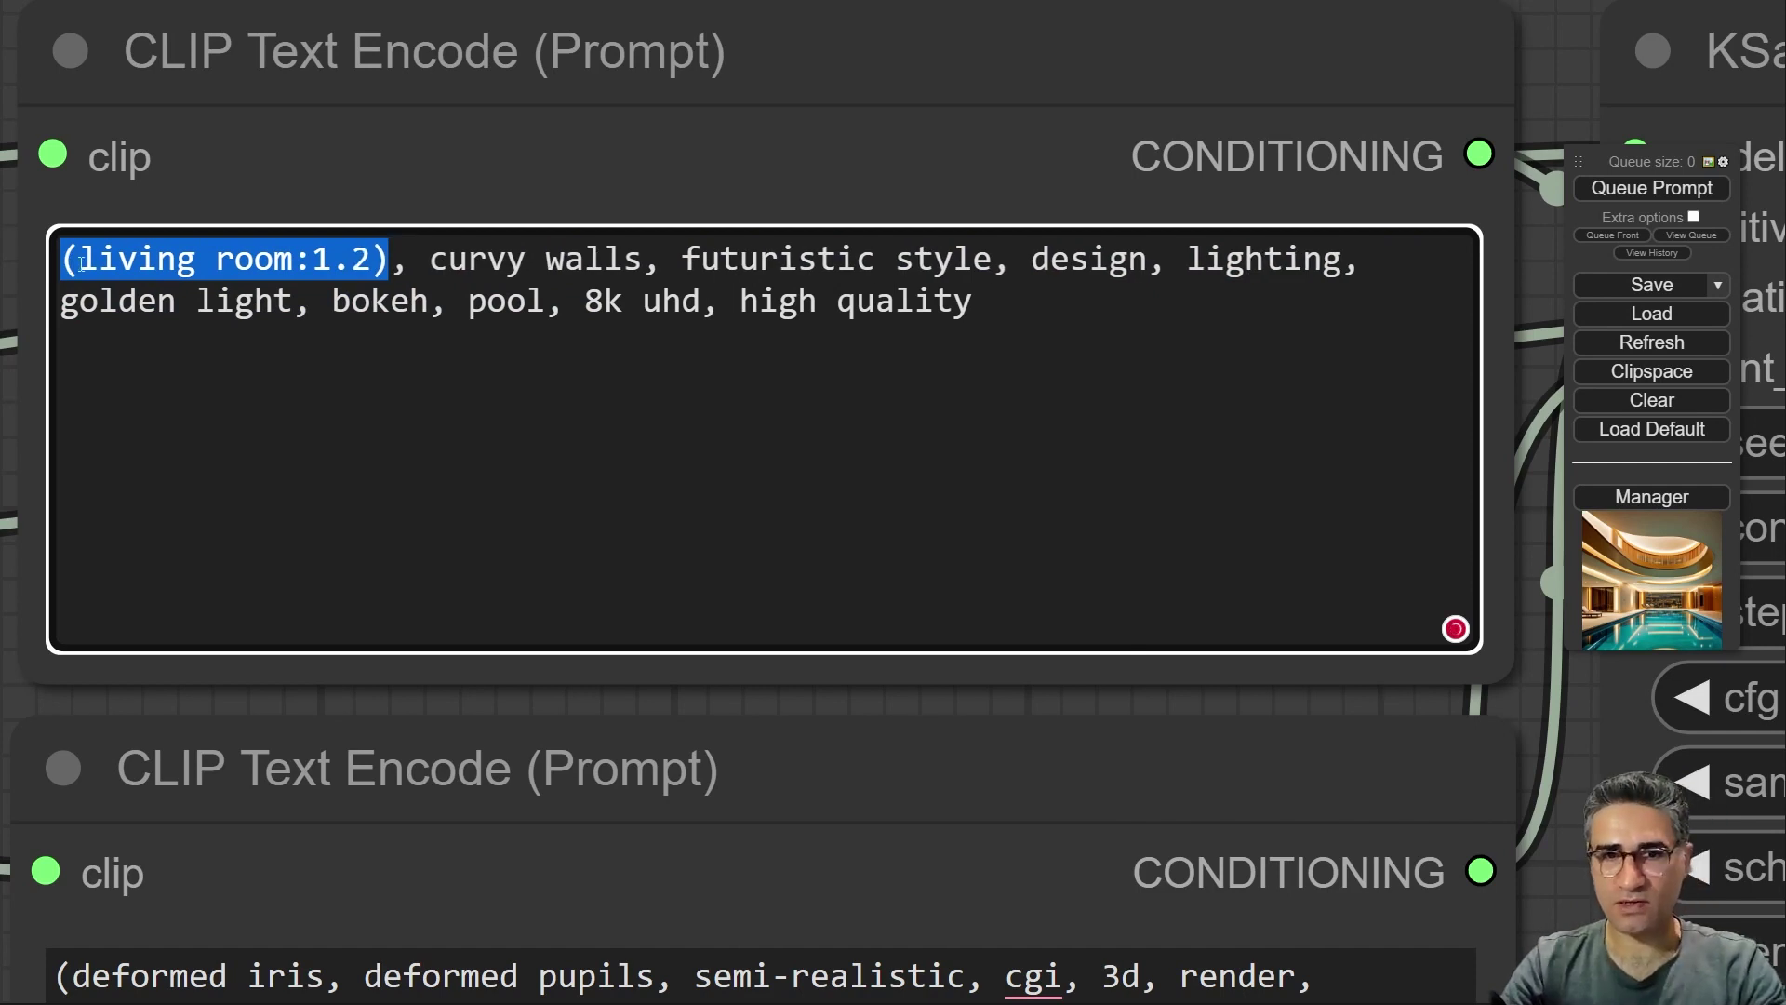
- Queue the weighted prompt and examine the resulting living room image in the Save Image node
click(1649, 190)
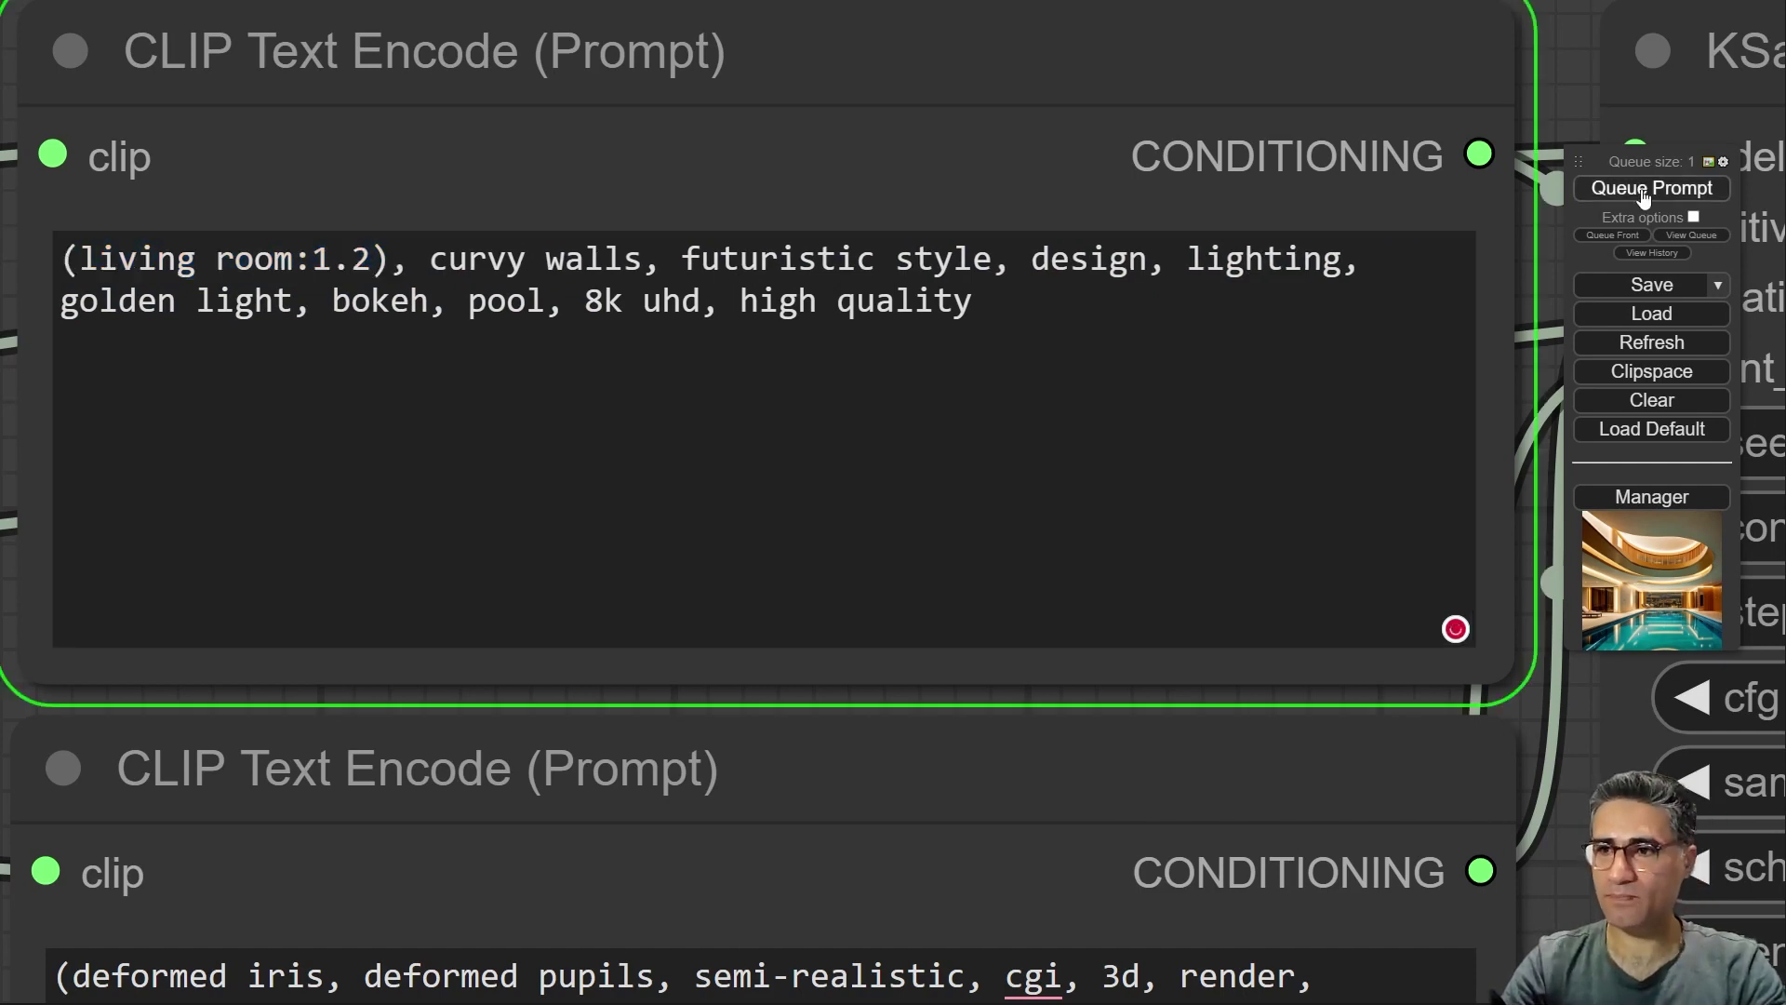
scroll(1215, 672, down, 12)
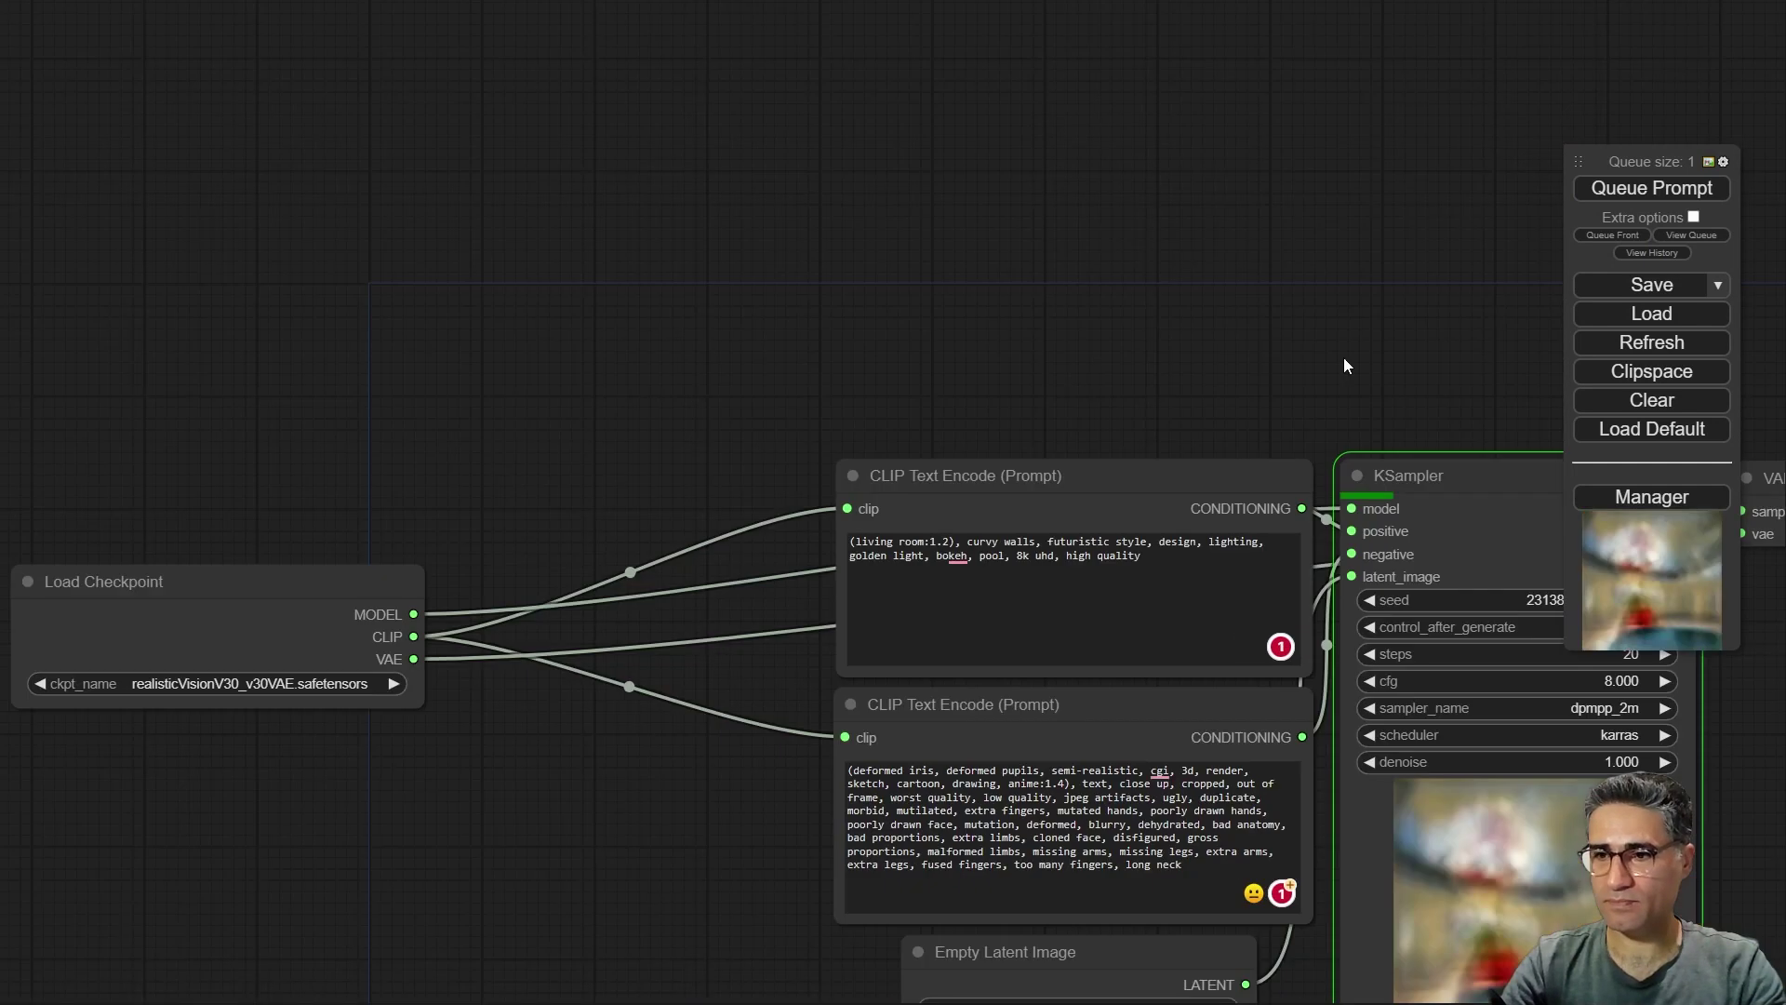
drag(1758, 828, 1081, 428)
scroll(941, 602, up, 10)
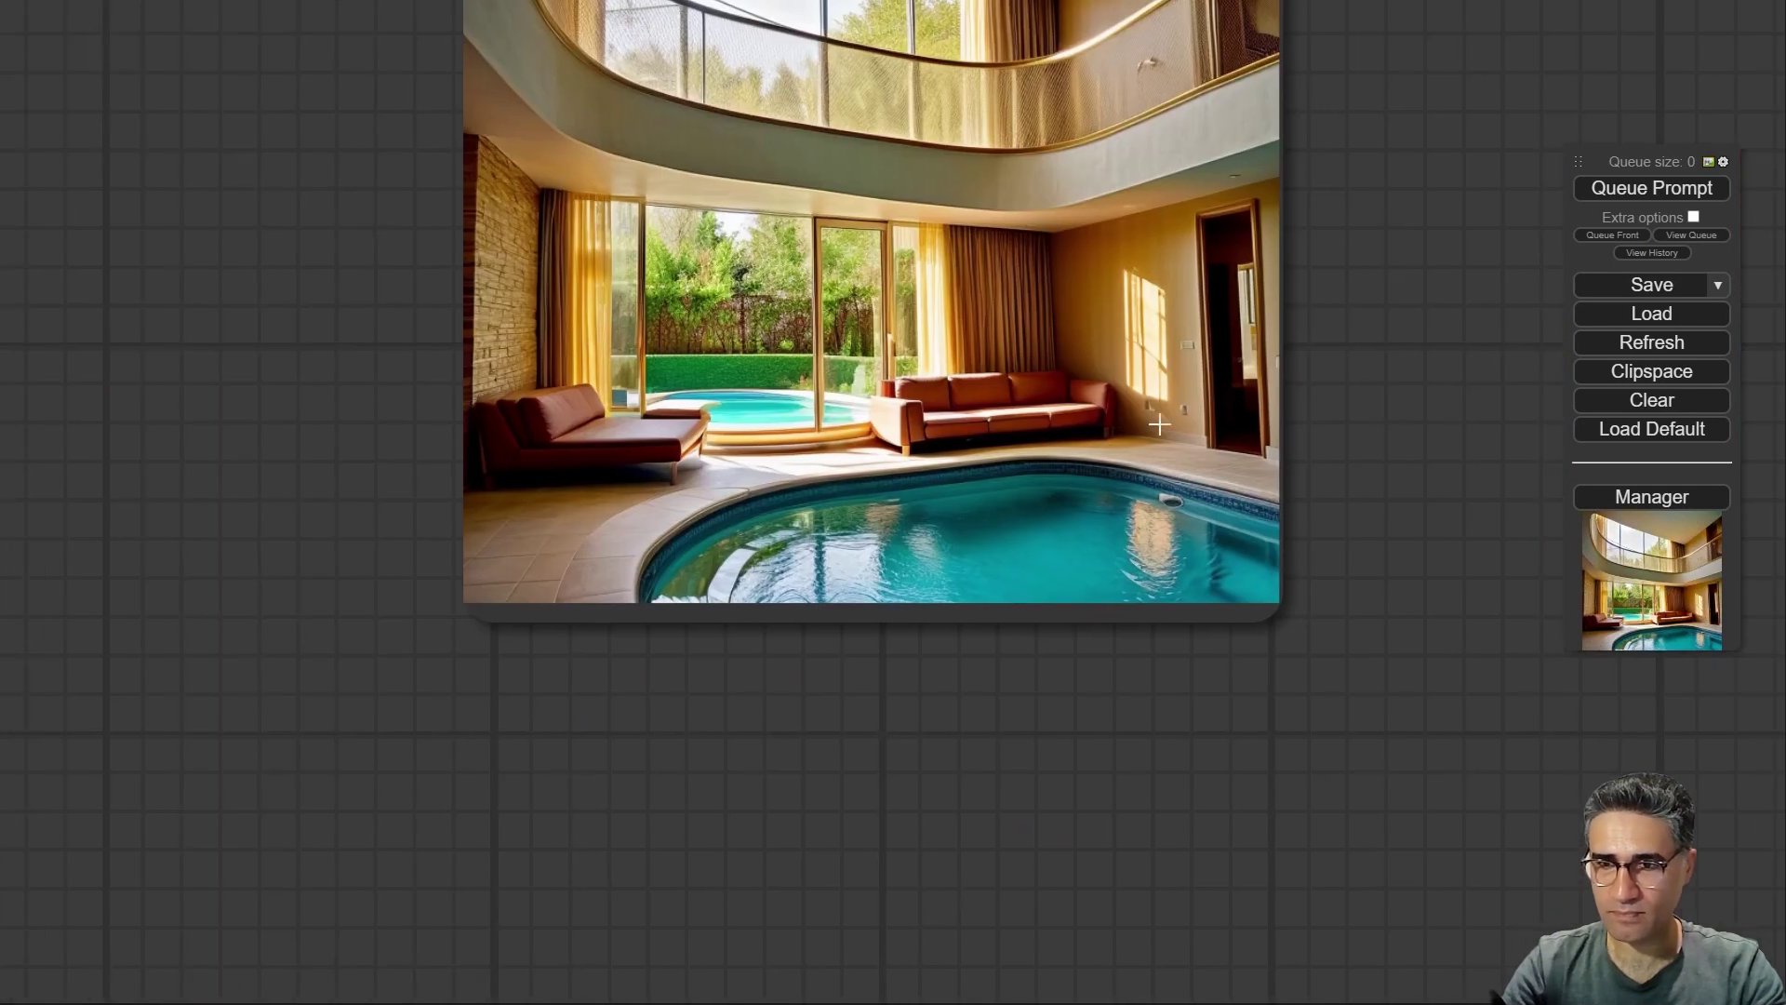
scroll(908, 564, up, 5)
scroll(884, 301, down, 5)
drag(889, 649, 809, 977)
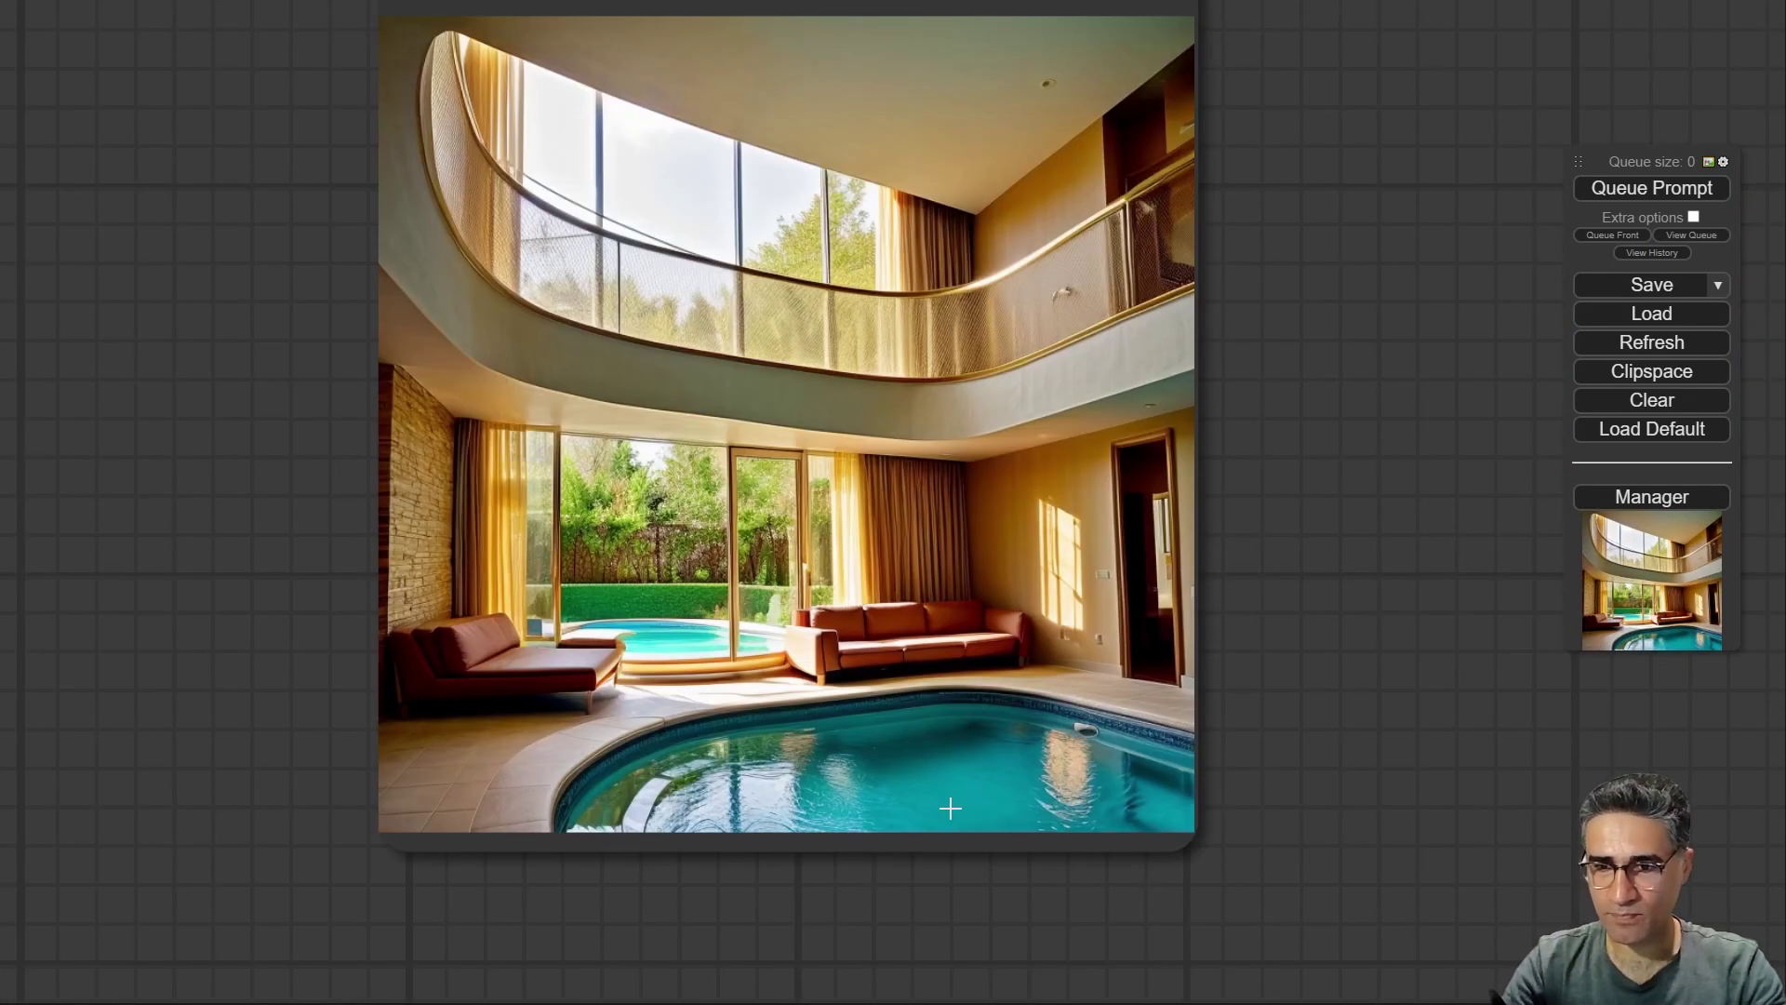
scroll(843, 776, up, 5)
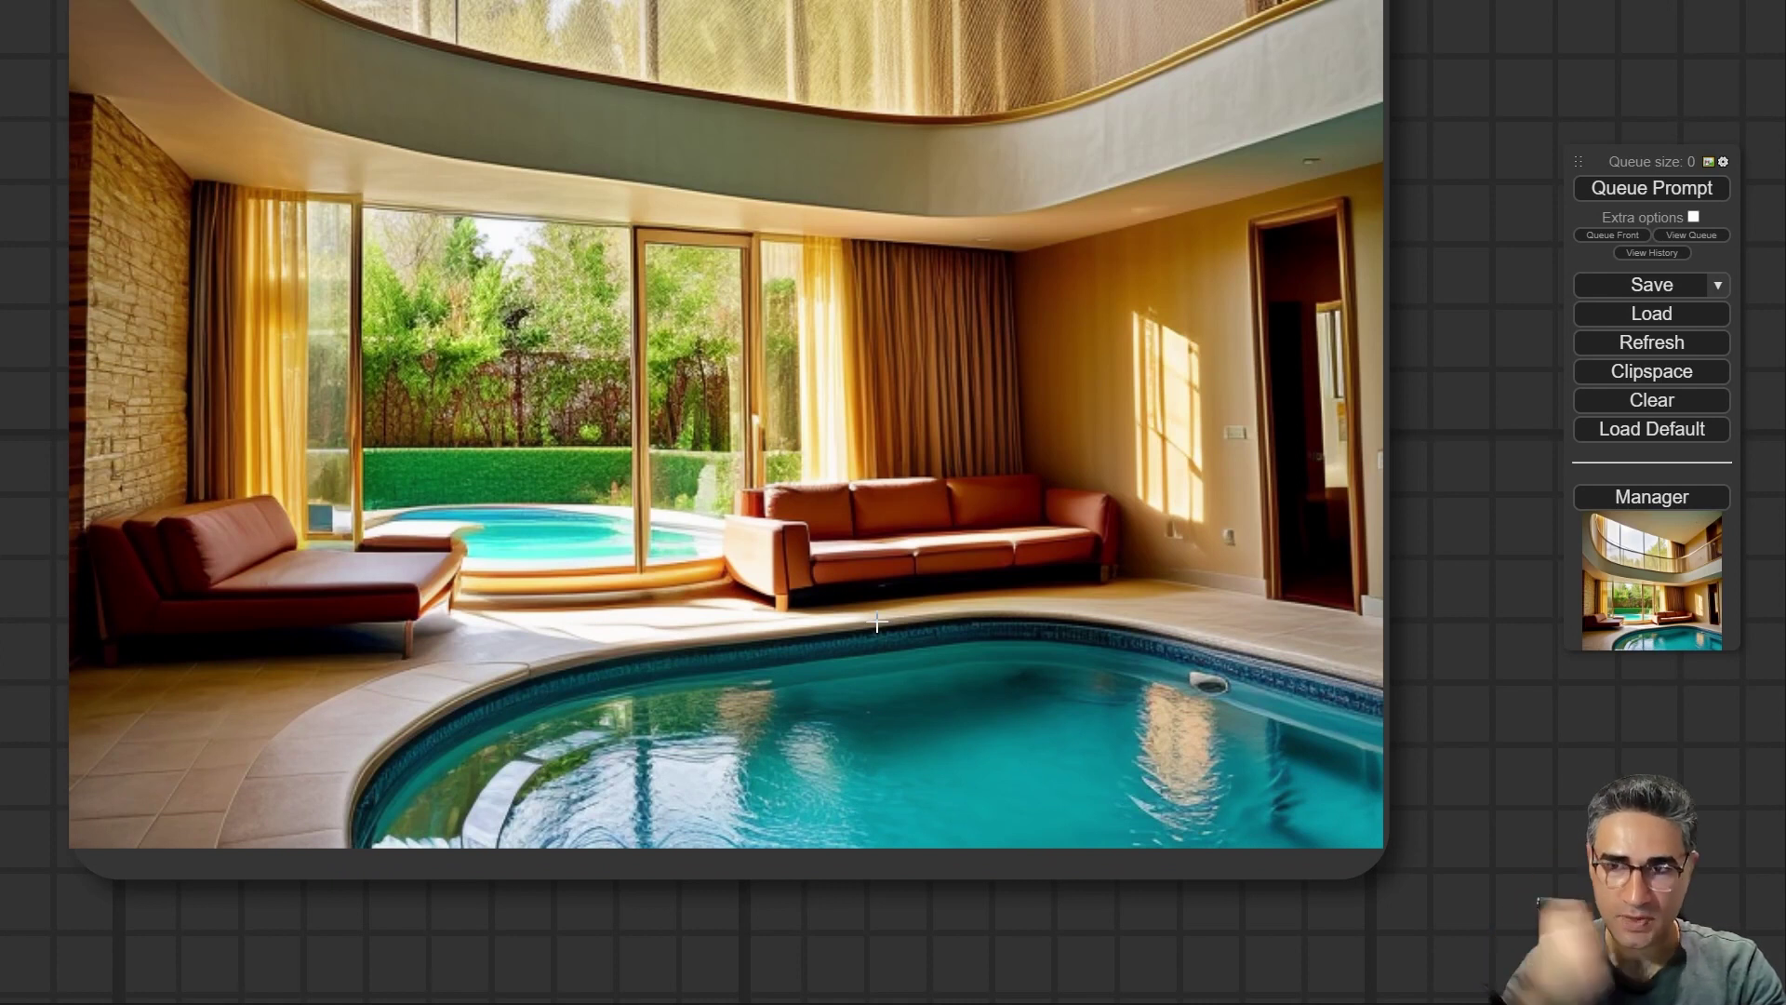
scroll(899, 333, down, 4)
drag(1348, 54, 1300, 232)
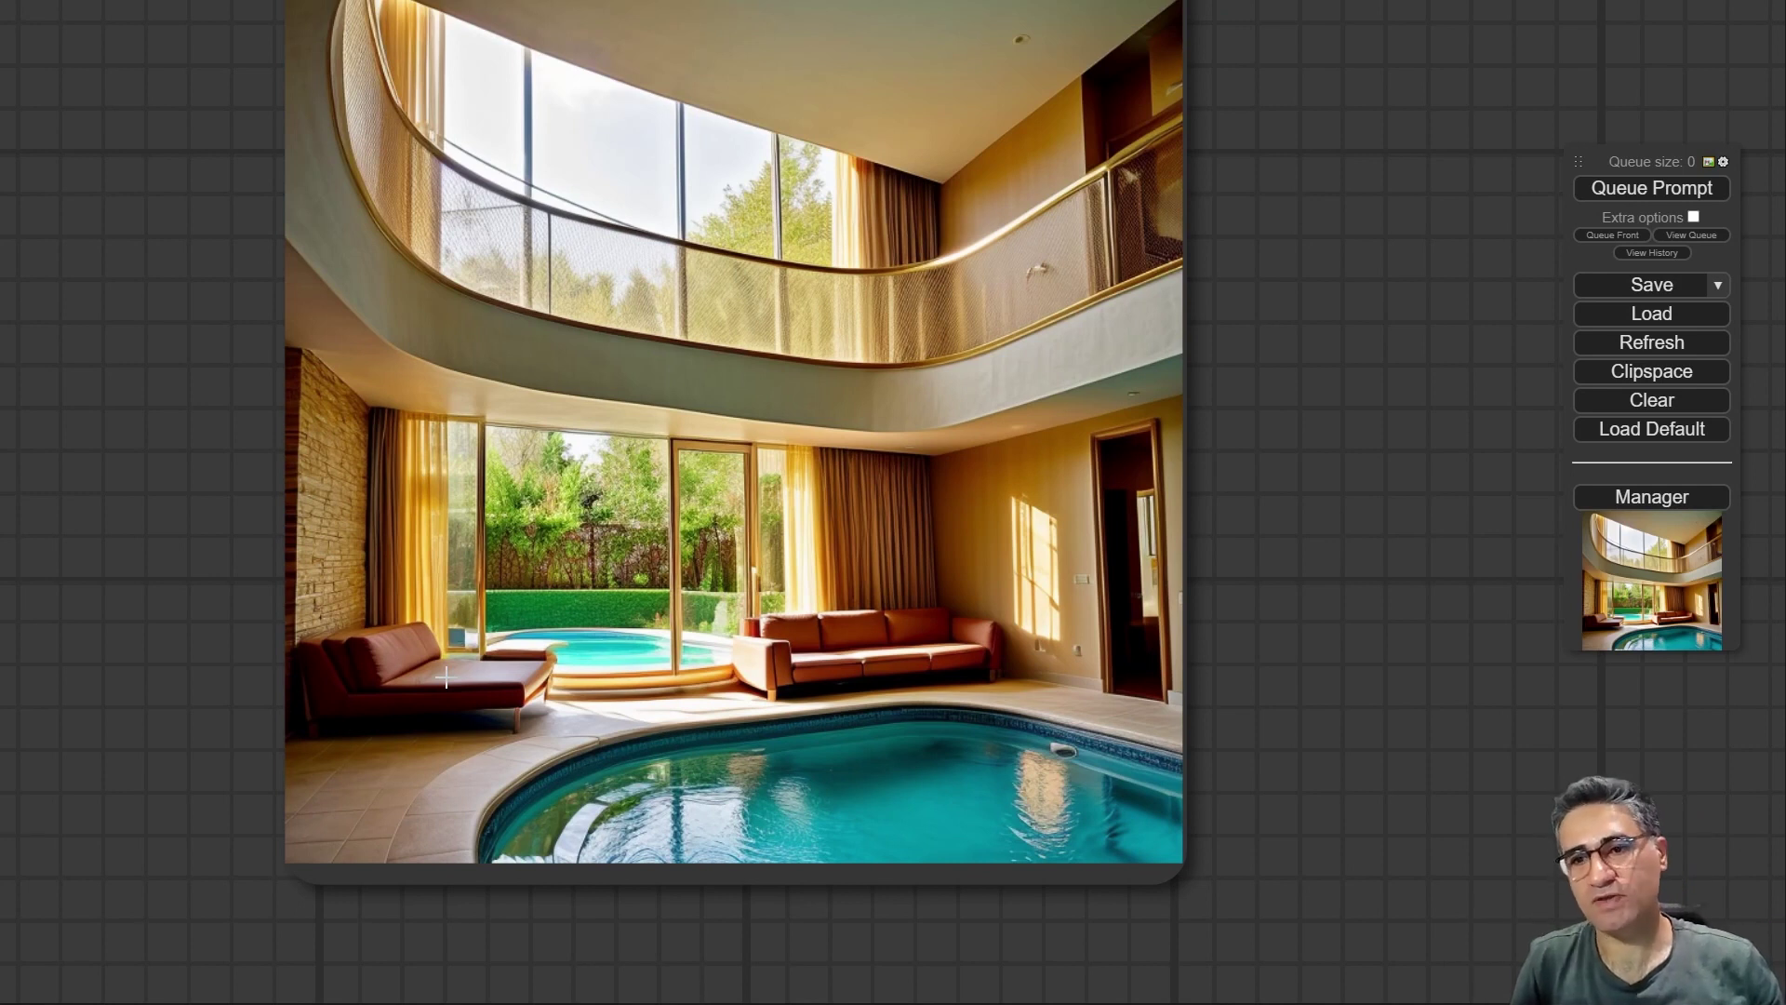
- Move the Save Image node clear of the VAE Decode node, placing it below and to its right
scroll(445, 678, down, 8)
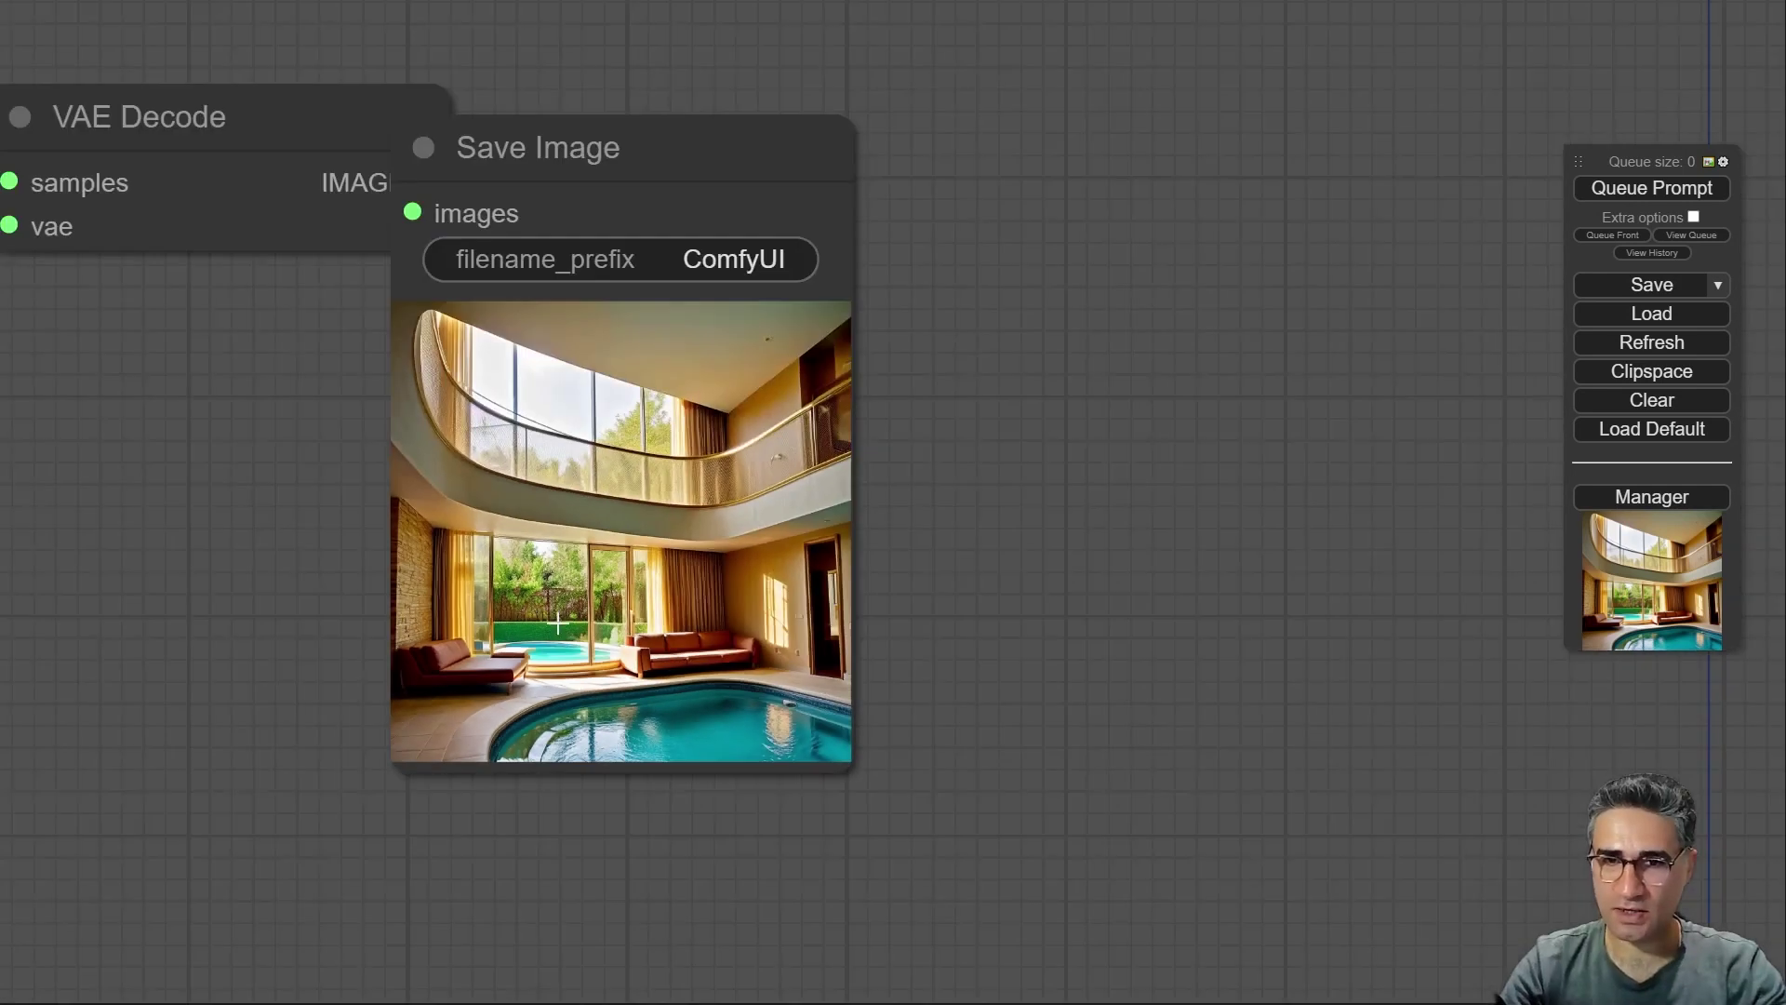
drag(502, 385, 644, 330)
scroll(847, 409, up, 5)
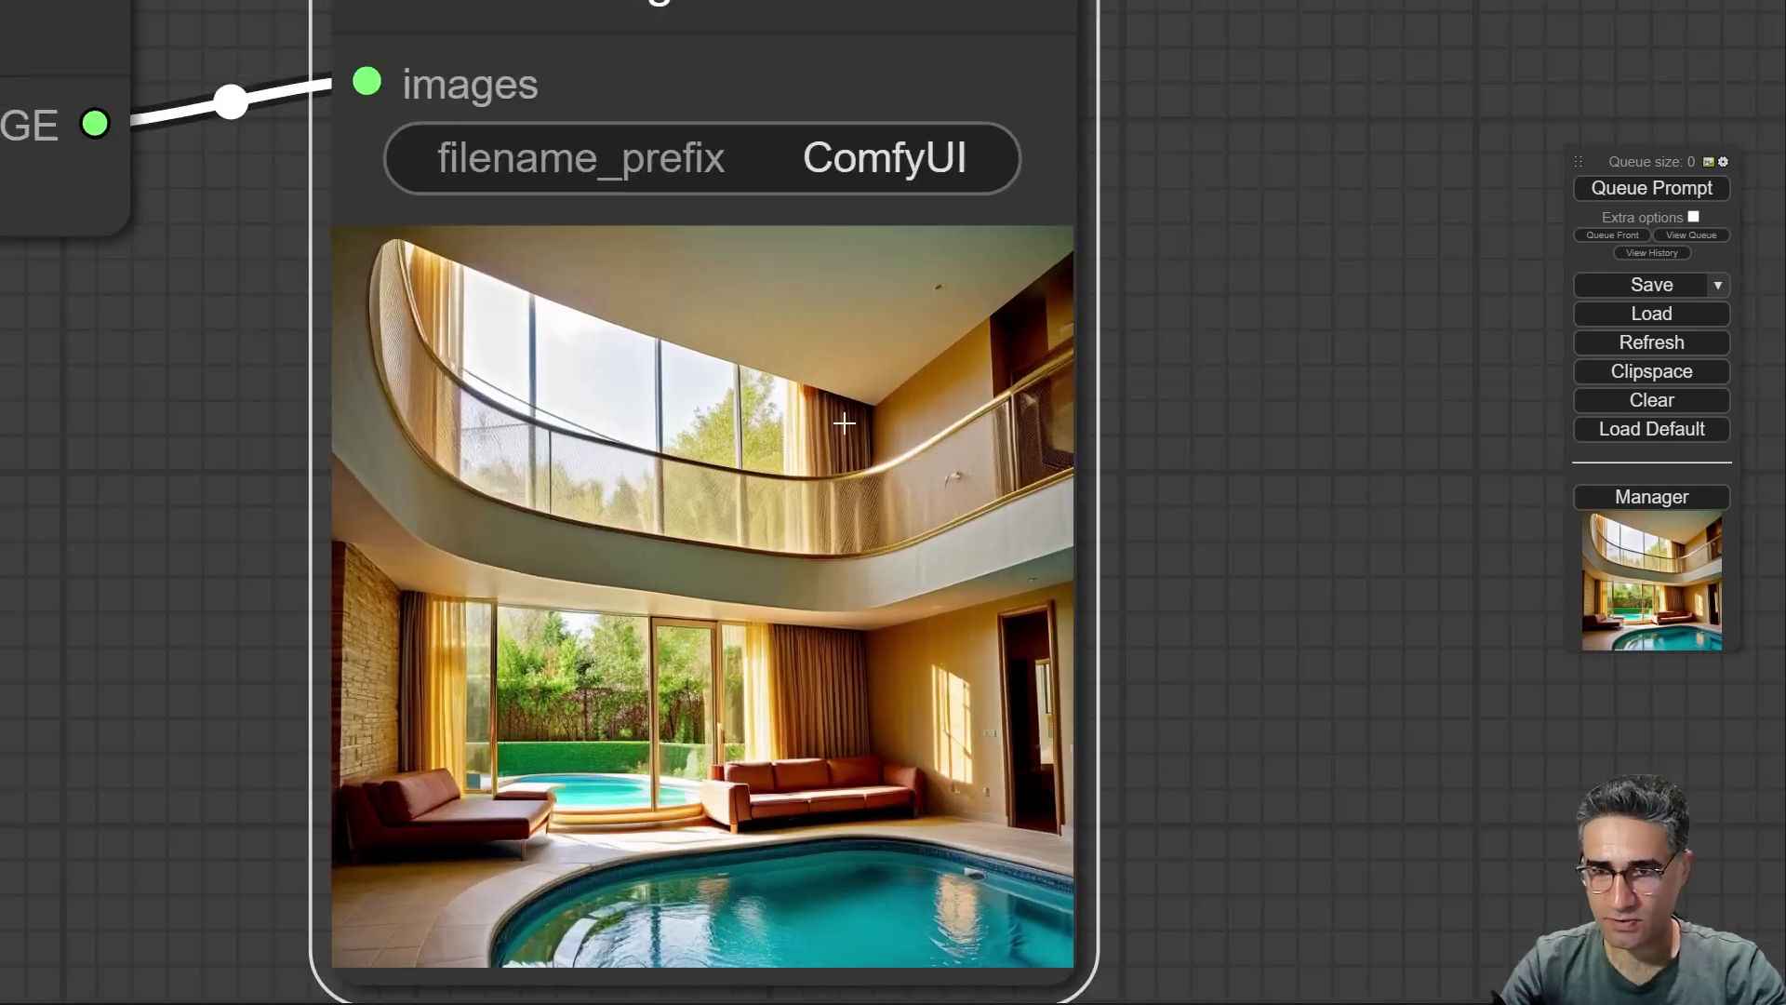
scroll(882, 477, down, 10)
drag(498, 666, 878, 367)
drag(777, 405, 840, 396)
drag(1180, 271, 1121, 490)
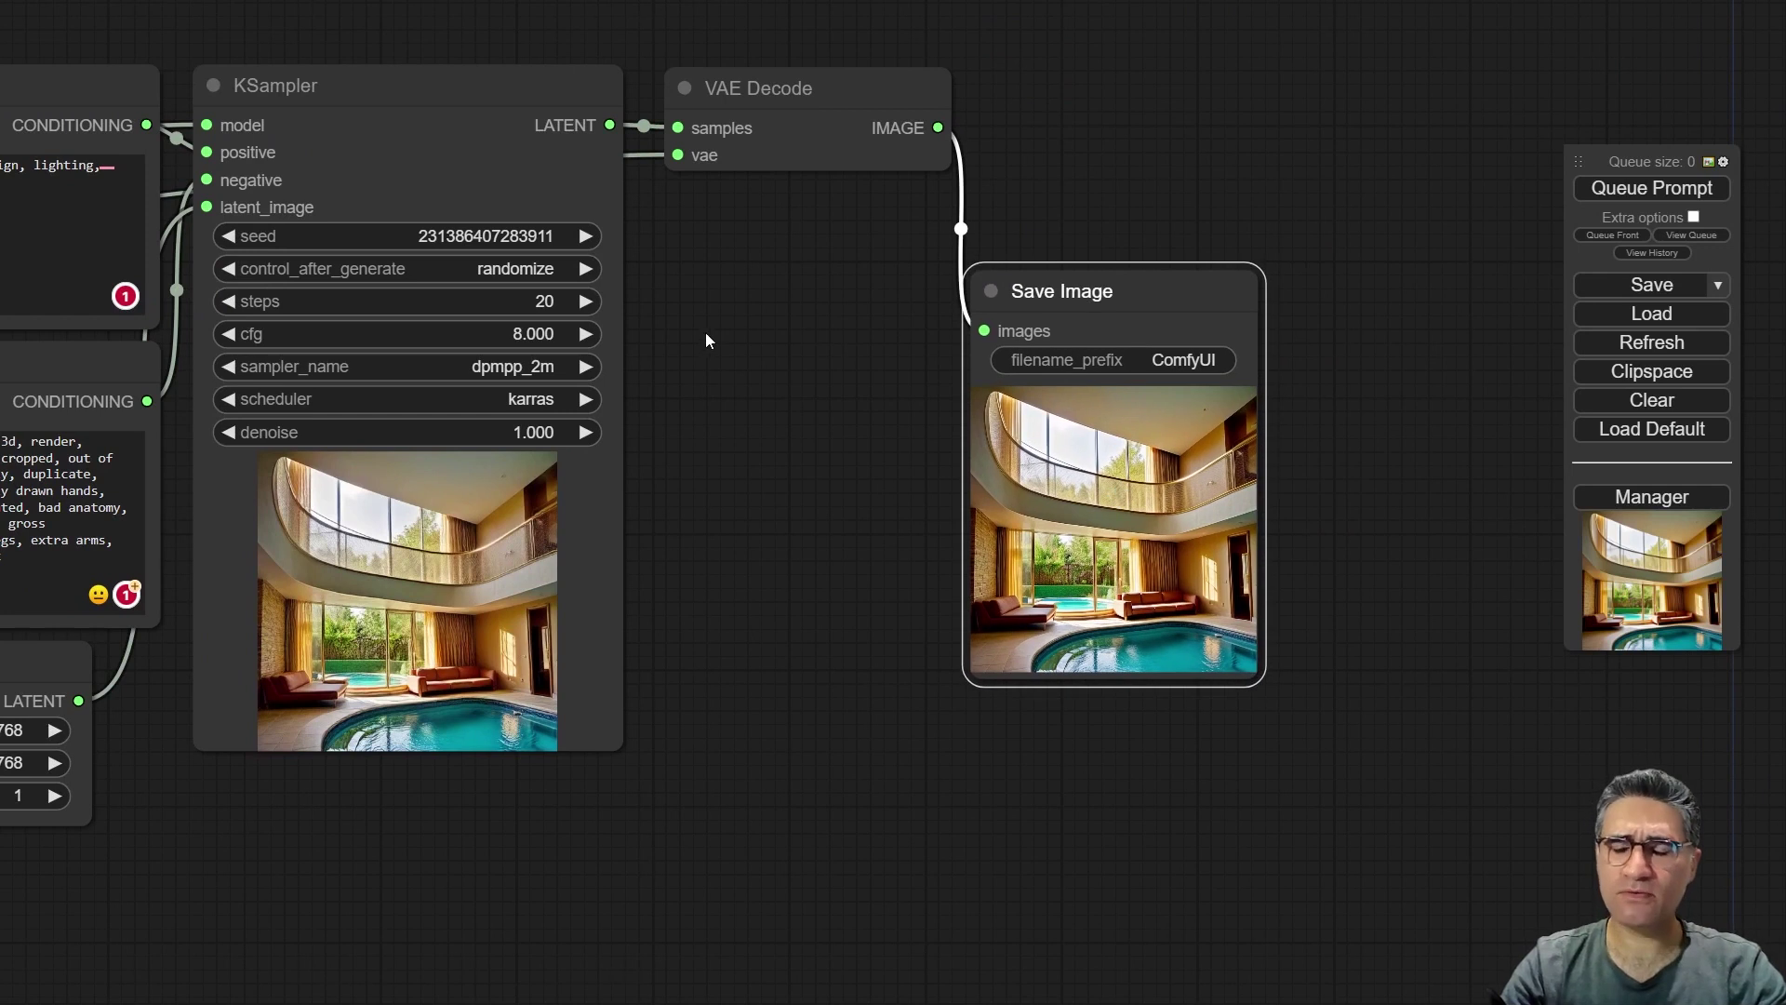
scroll(423, 503, up, 6)
scroll(426, 500, down, 5)
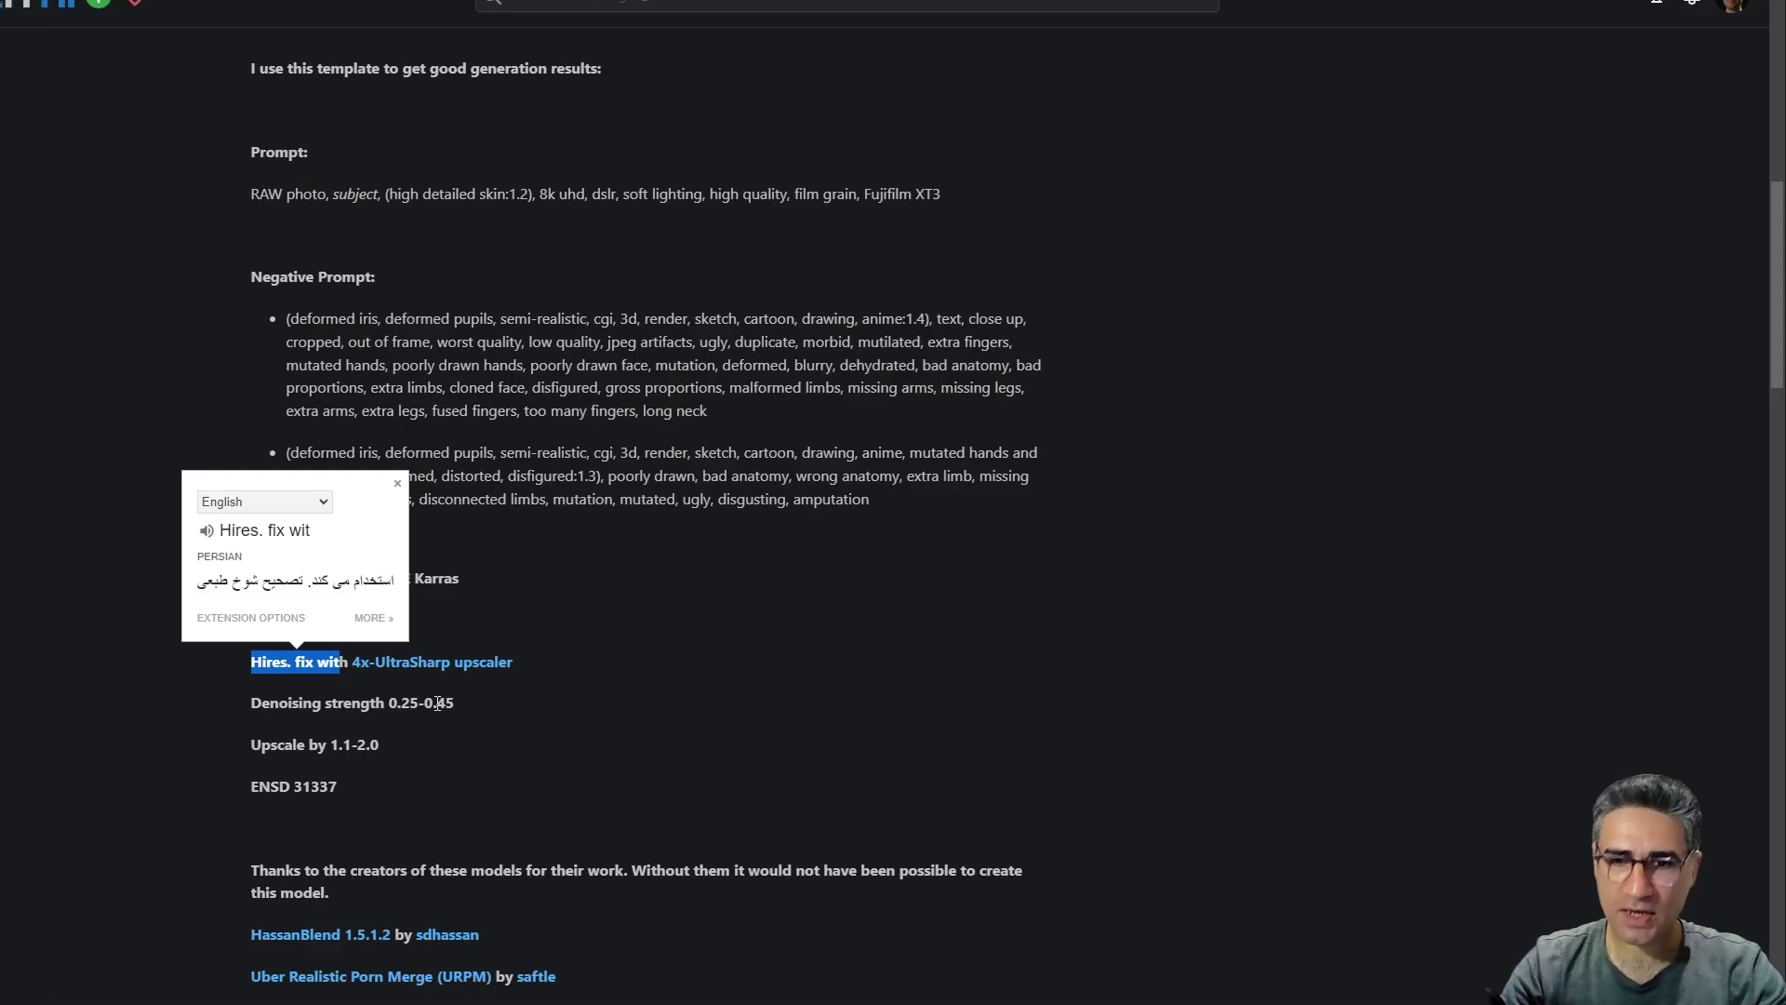
- Switch to the checkpoint's web page to review its Hires. fix settings, and view the linked 4x-UltraSharp upscaler's files page
scroll(428, 570, up, 2)
click(428, 570)
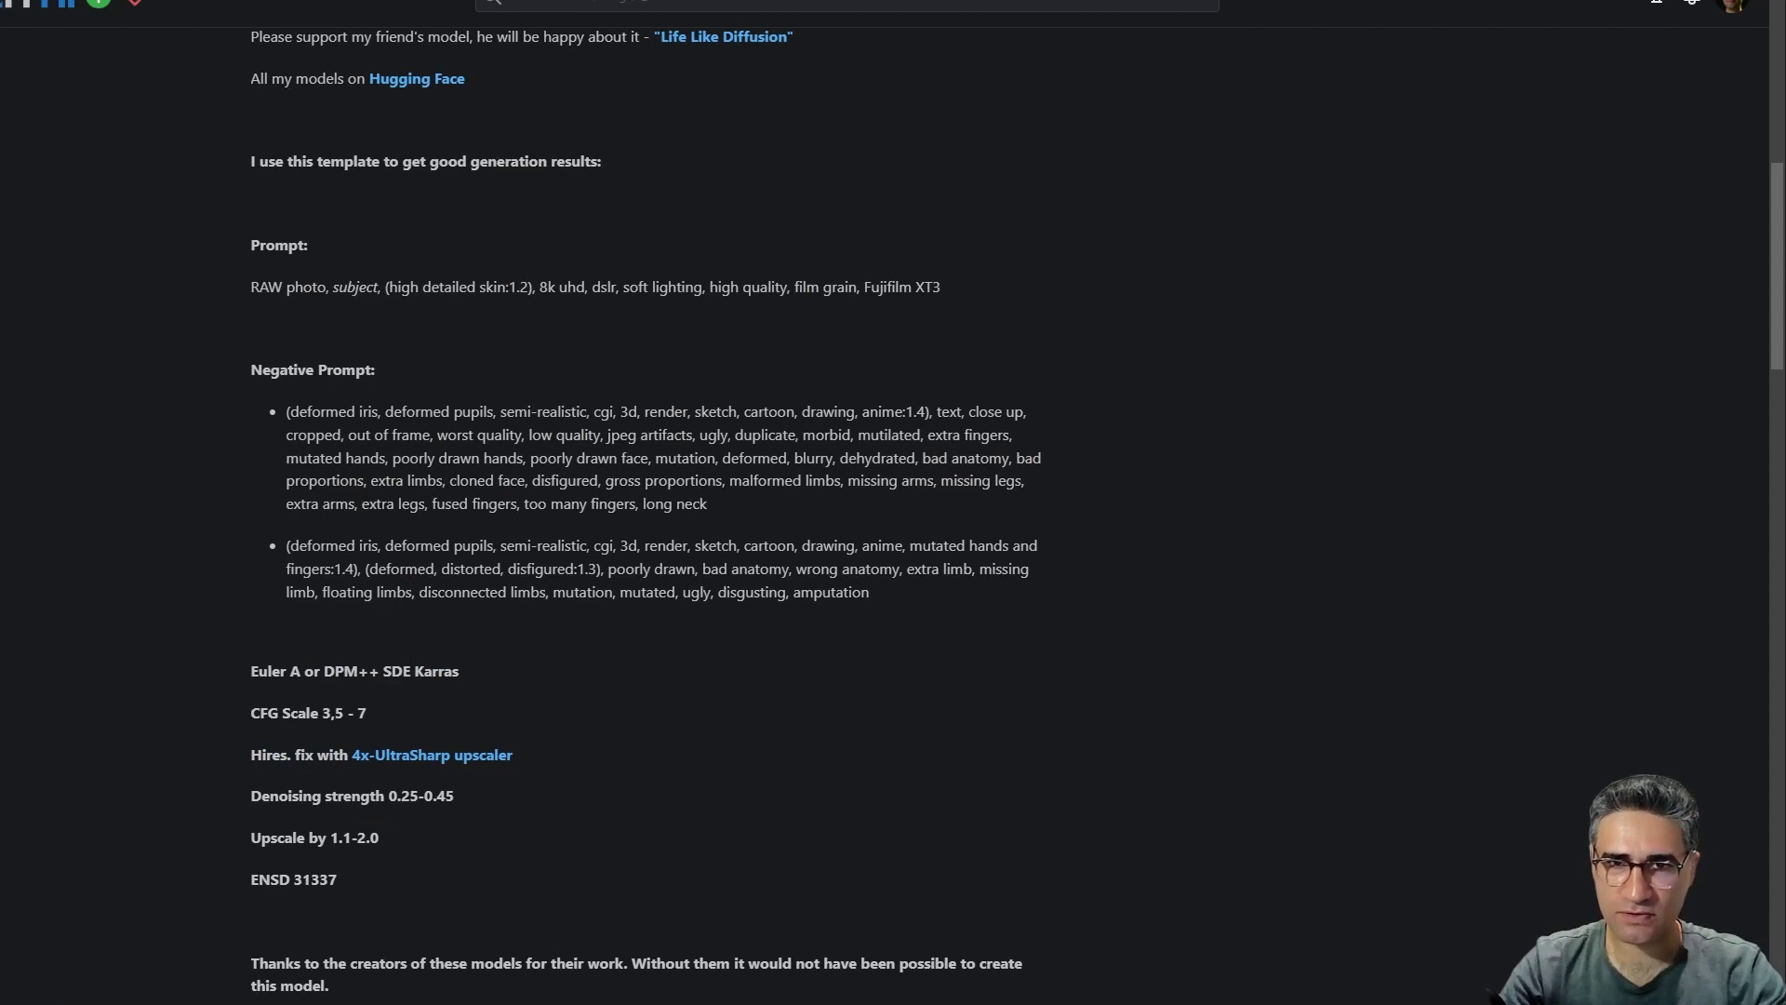
scroll(414, 456, down, 6)
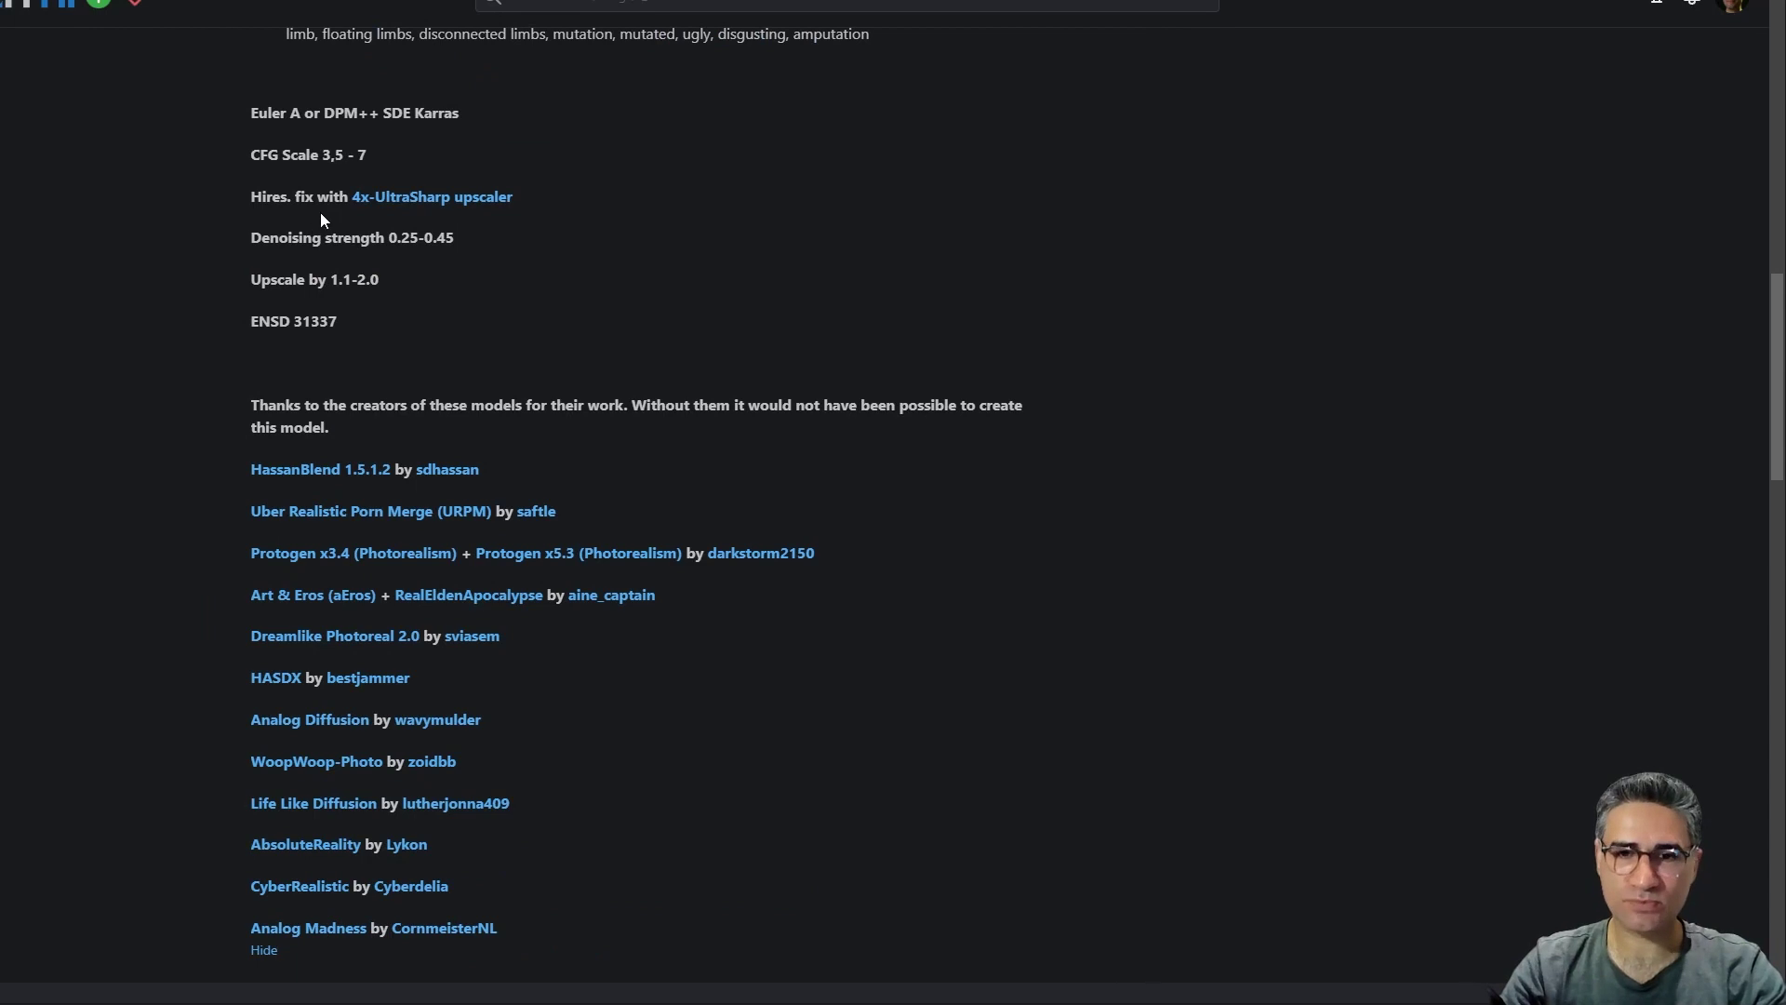
scroll(361, 206, up, 1)
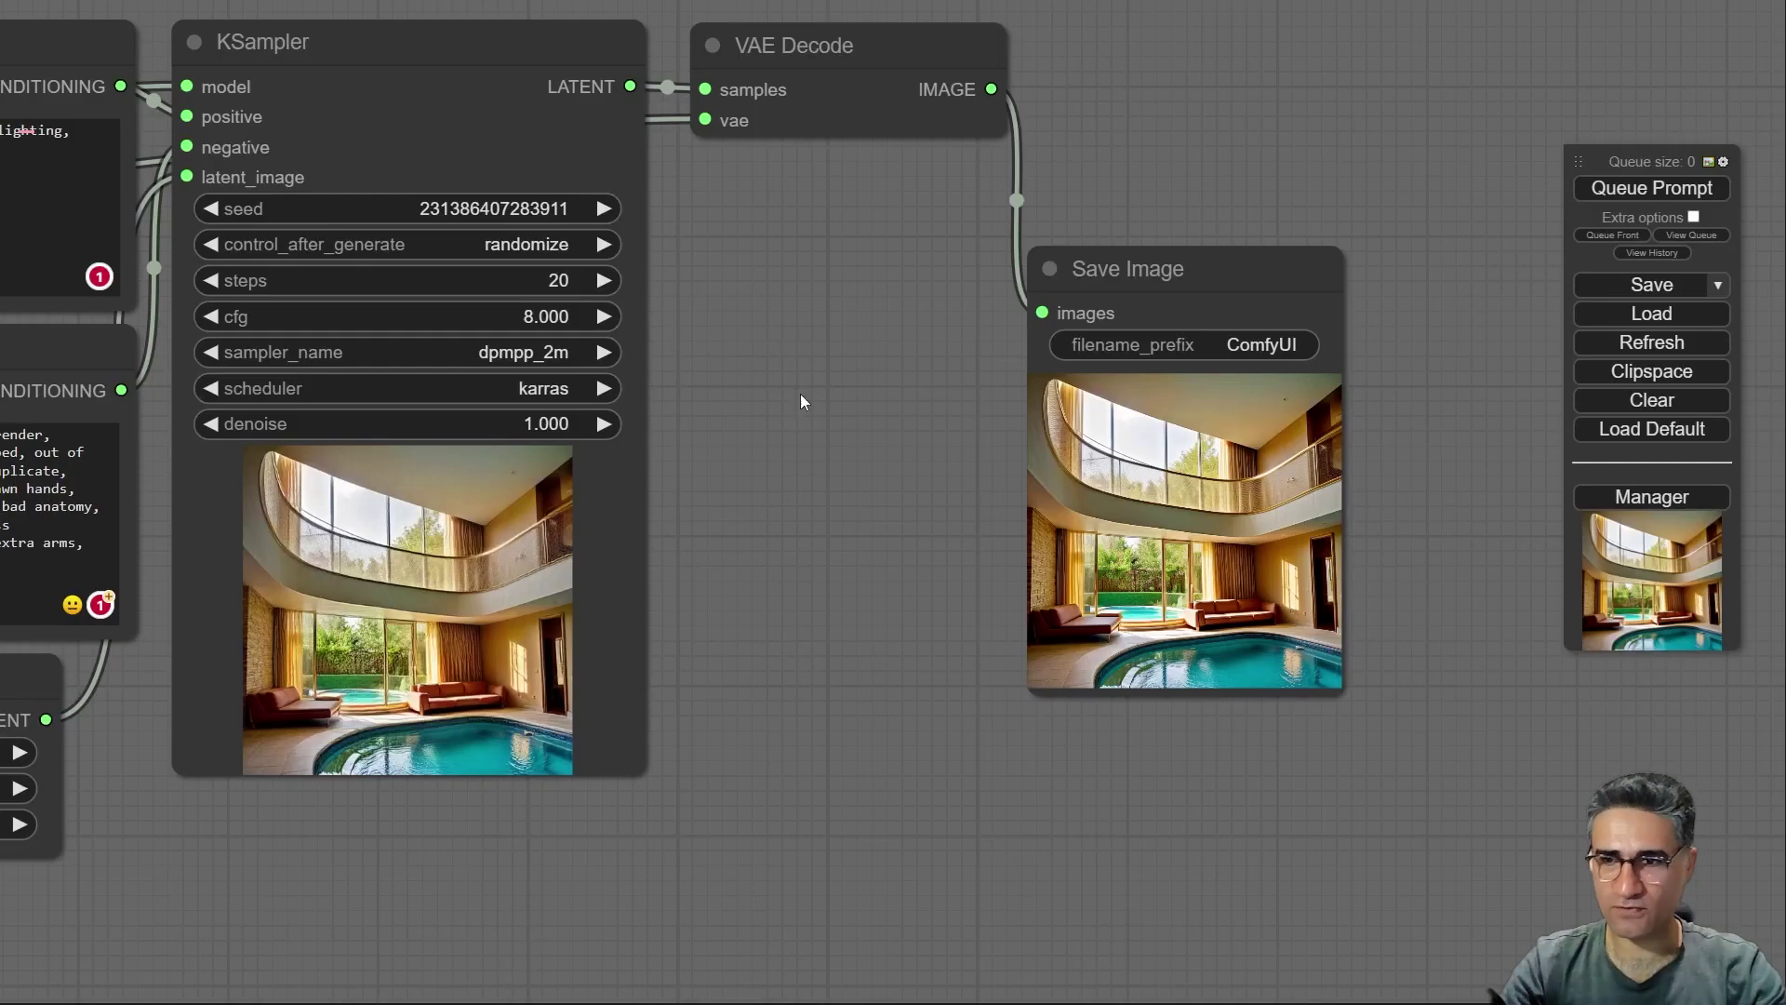
scroll(800, 393, down, 5)
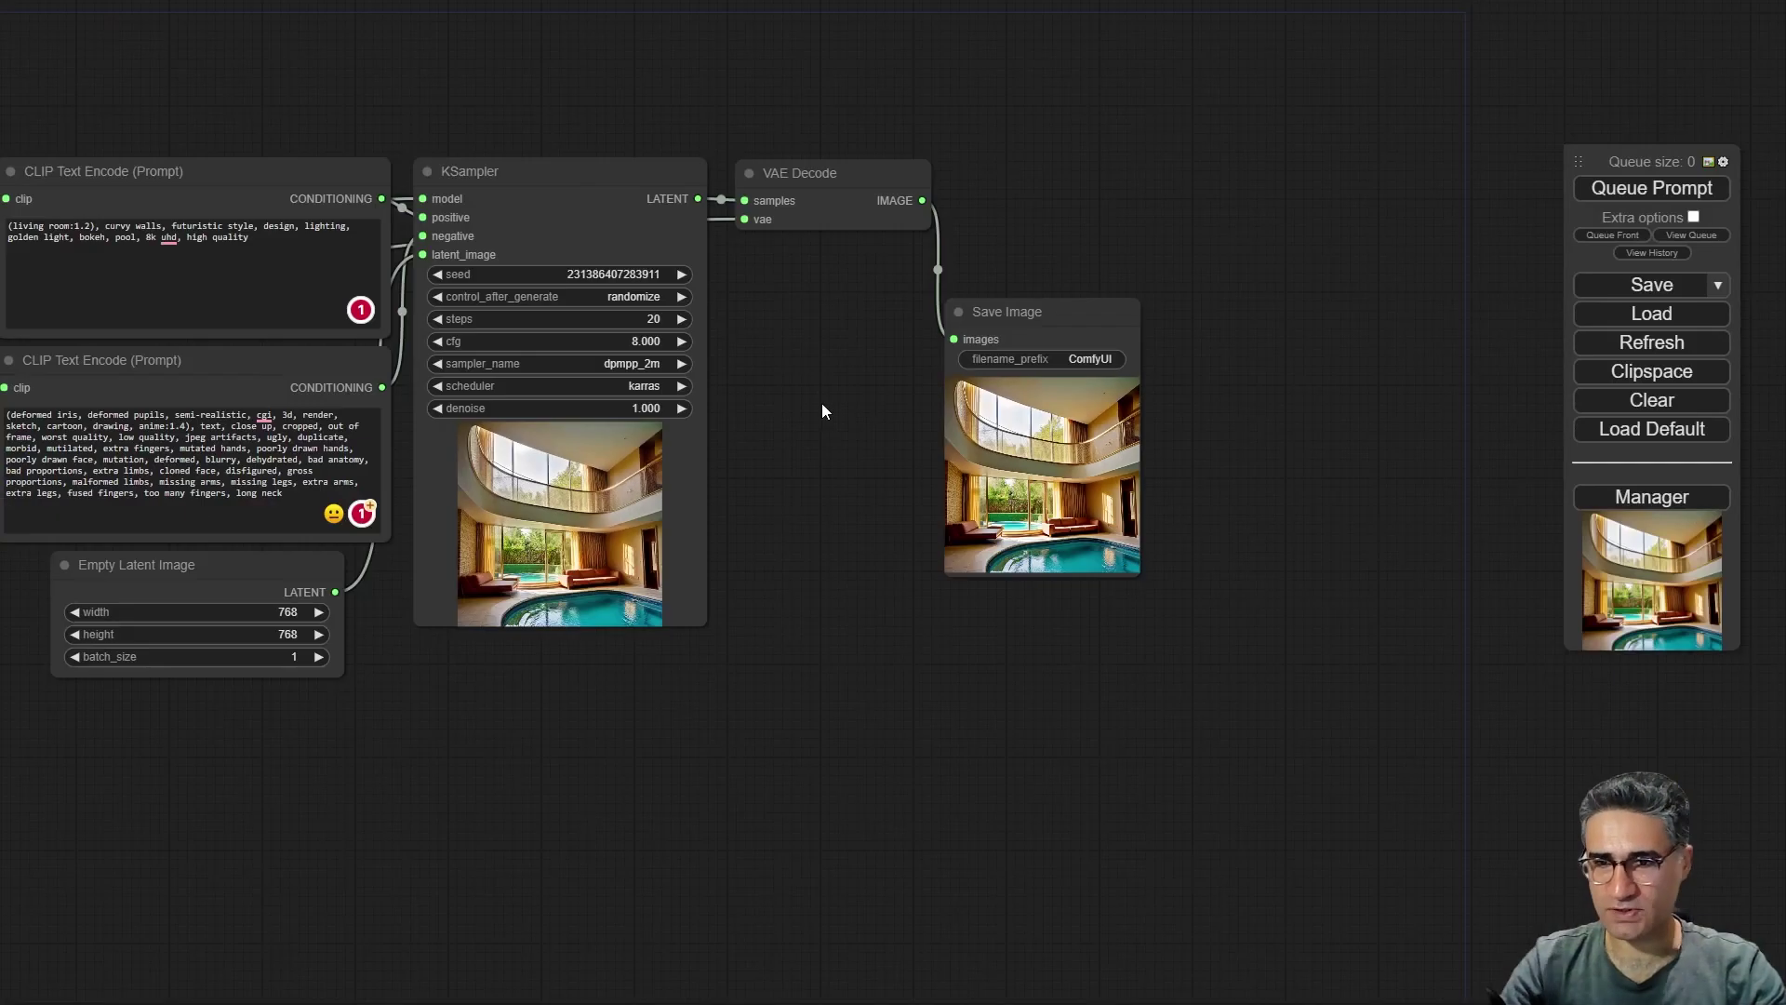
- In ComfyUI, move the VAE Decode node above the KSampler and the Save Image node farther down to free space between them
drag(822, 404, 579, 482)
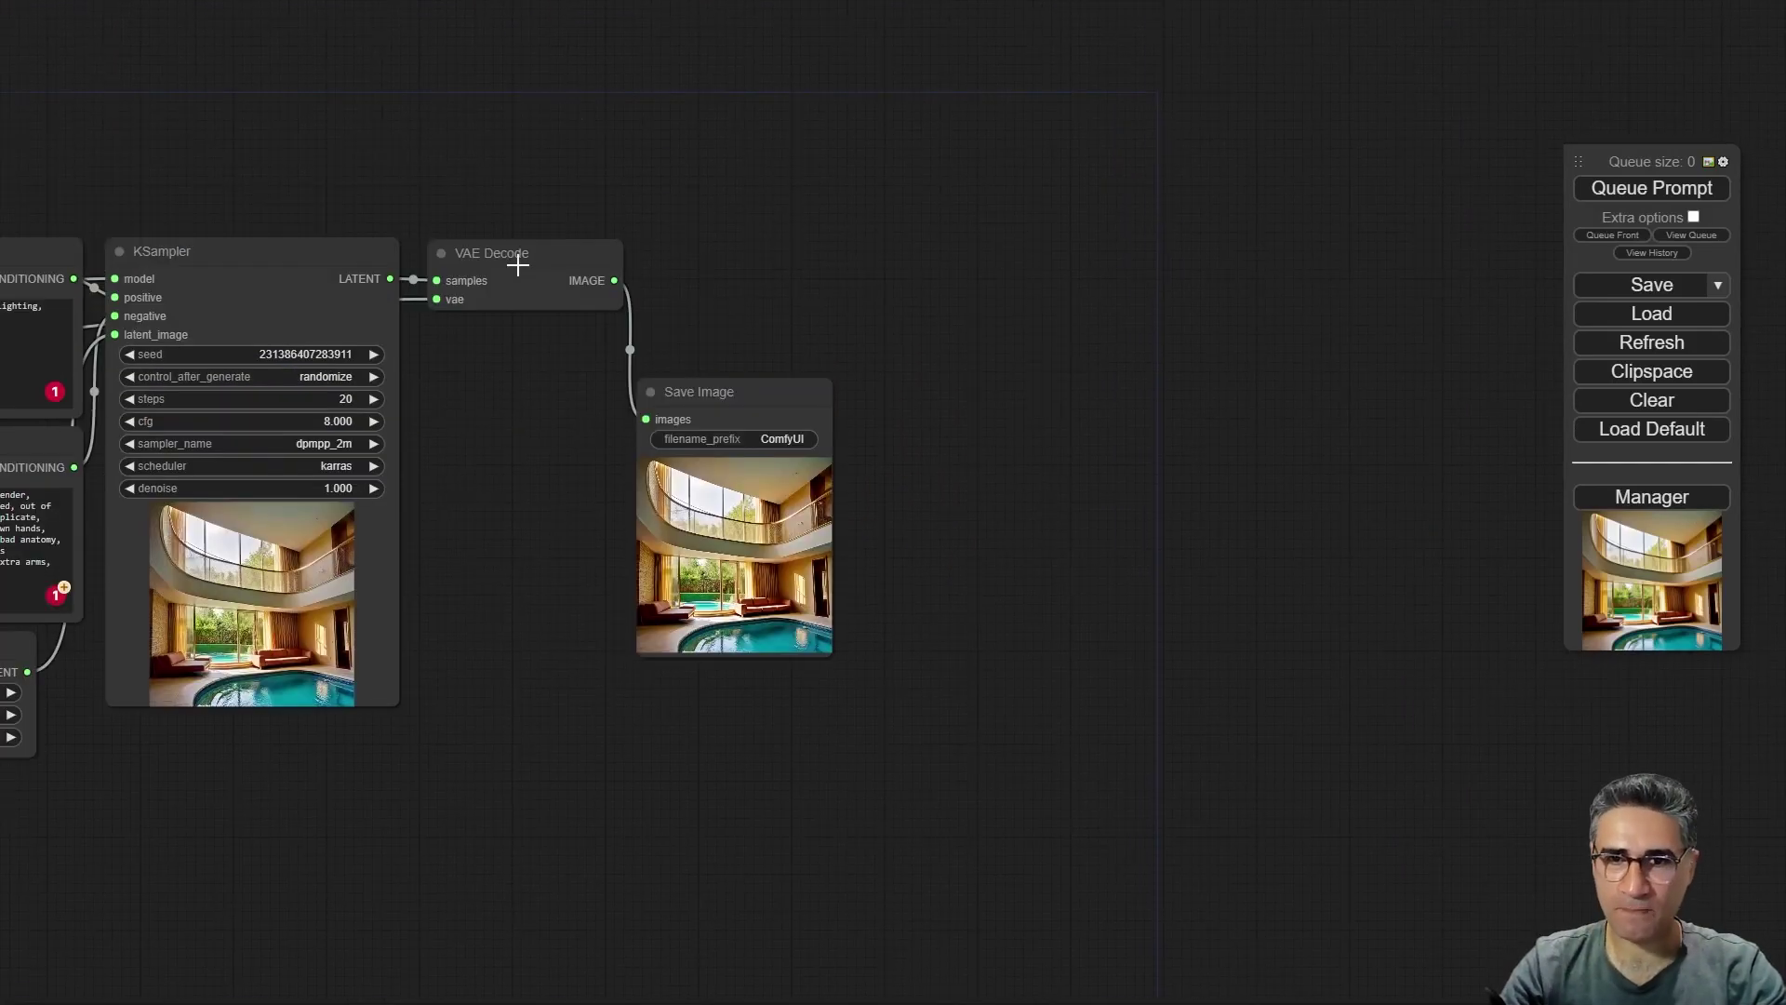
drag(535, 253, 547, 113)
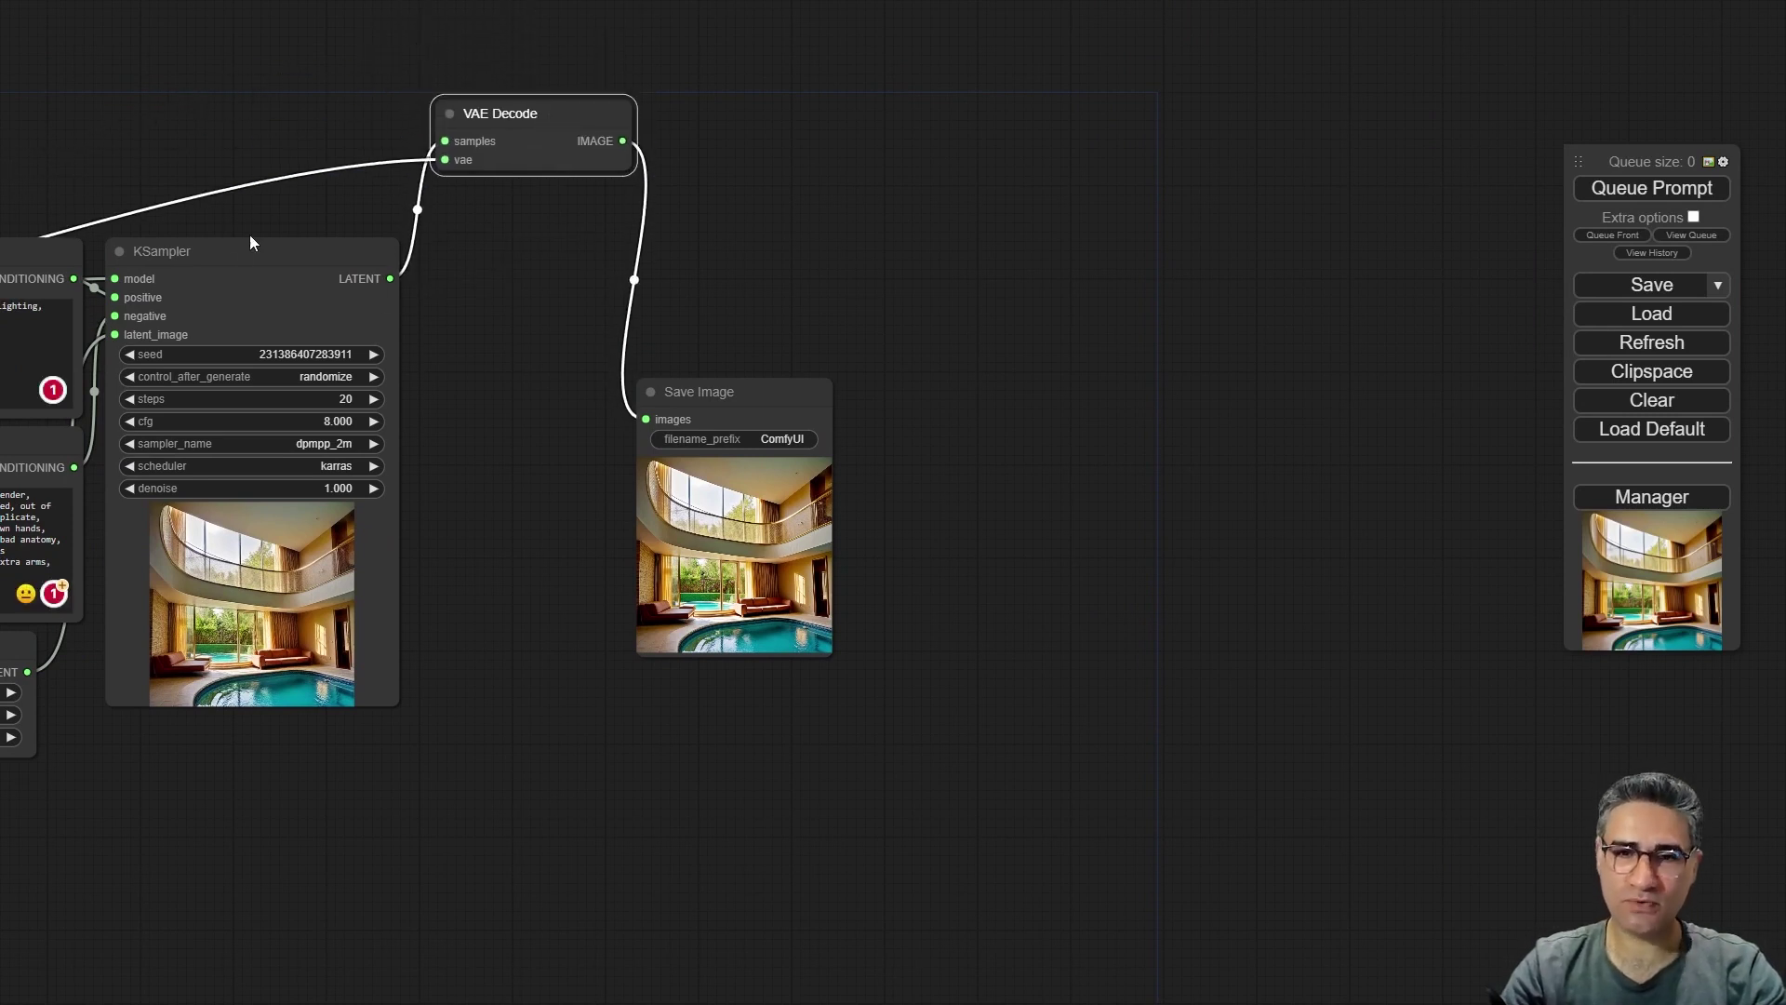
drag(779, 395, 714, 643)
scroll(632, 828, up, 20)
scroll(1367, 671, down, 5)
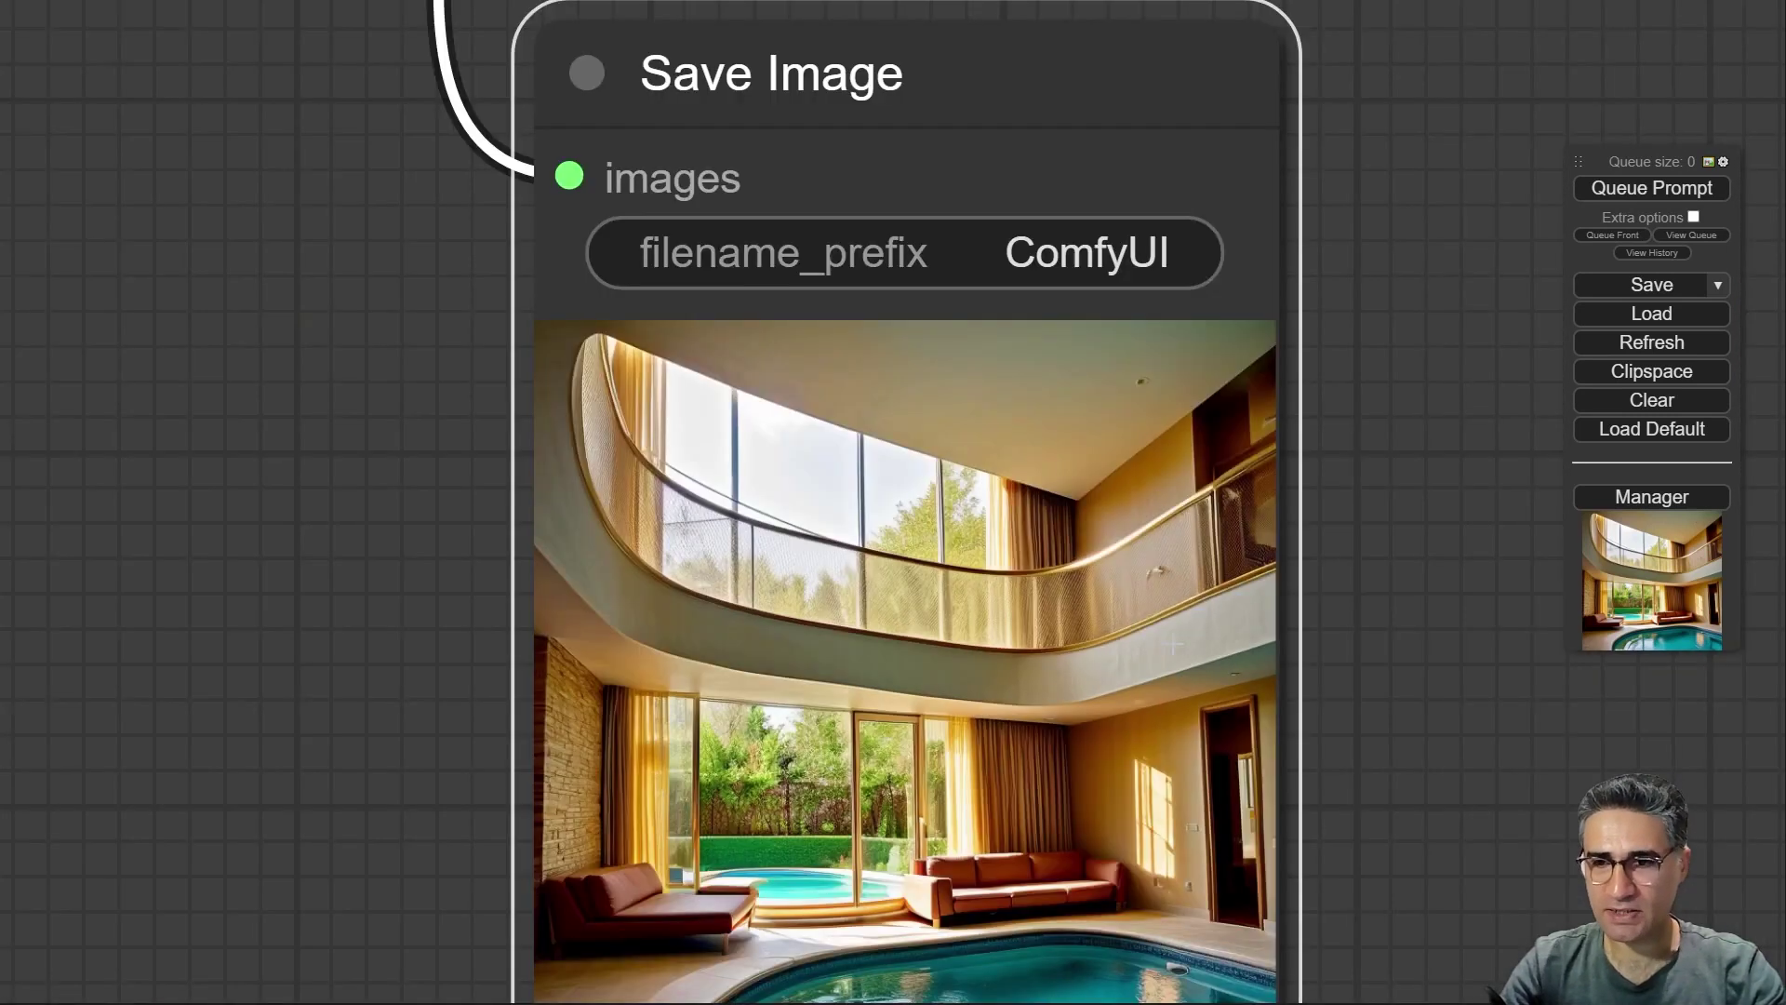
drag(1368, 671, 1154, 406)
scroll(1153, 406, down, 10)
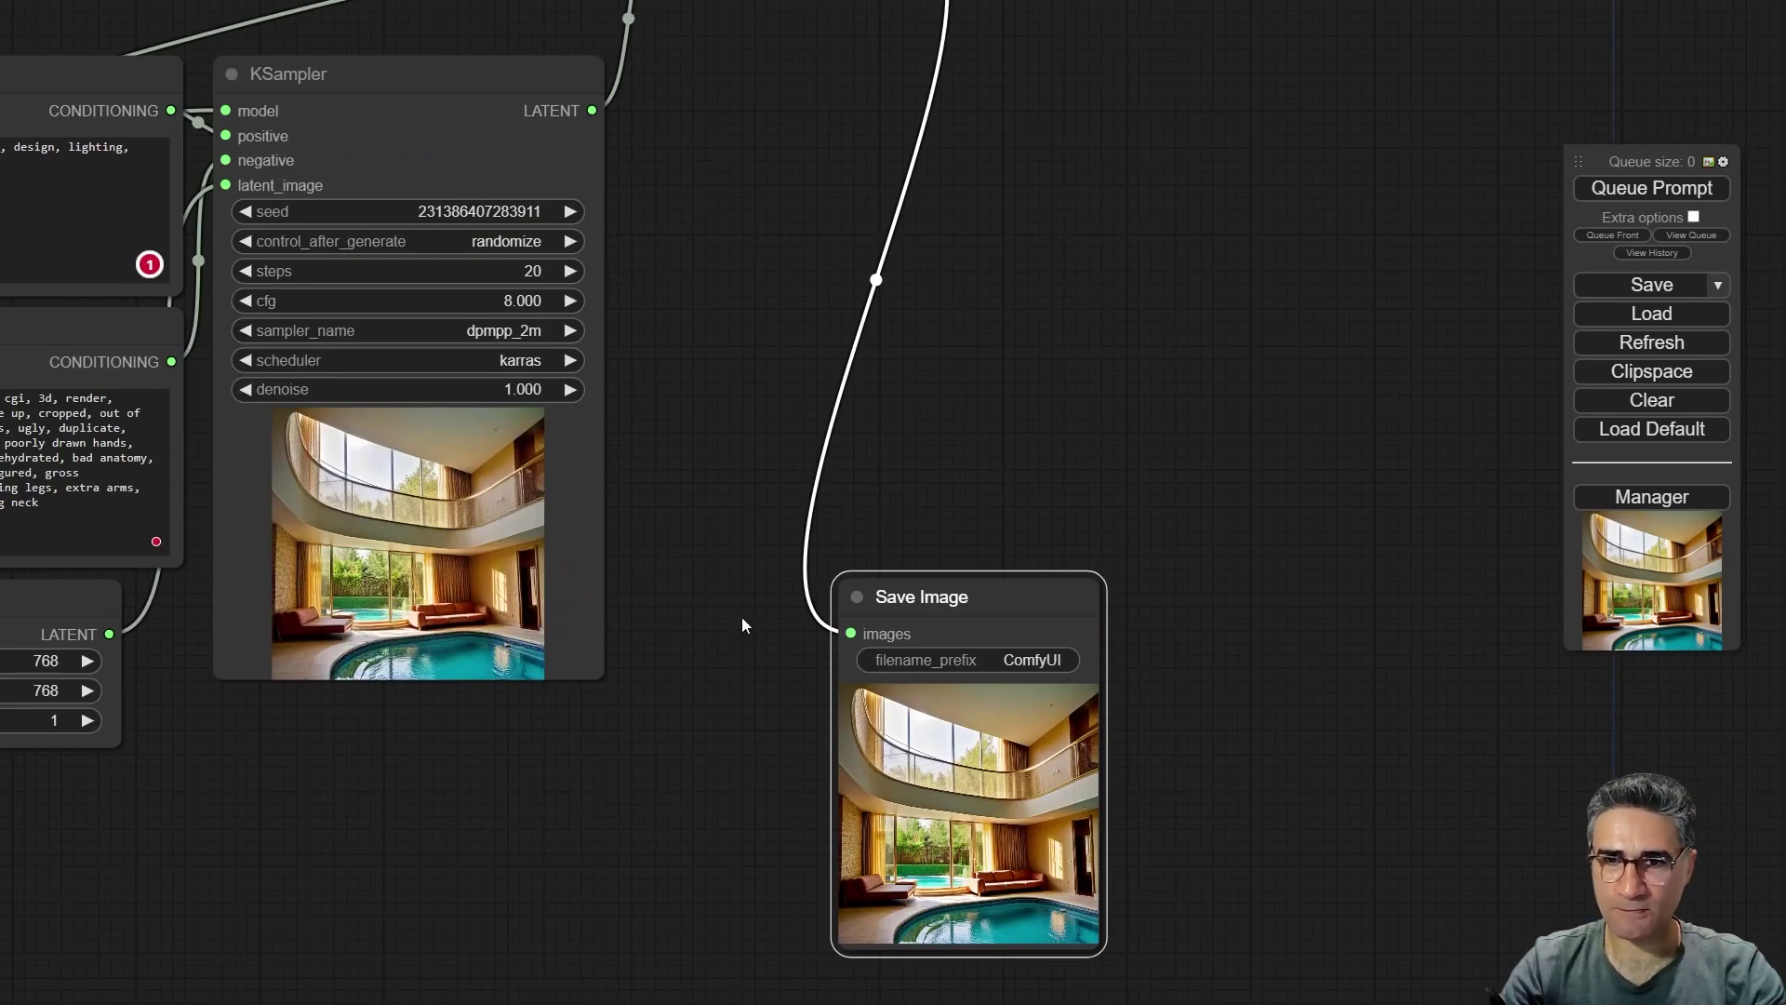
- Duplicate the KSampler node with its input connections and place the copy to the right of the Save Image node
scroll(726, 493, down, 5)
scroll(589, 327, up, 3)
drag(721, 256, 456, 351)
click(208, 307)
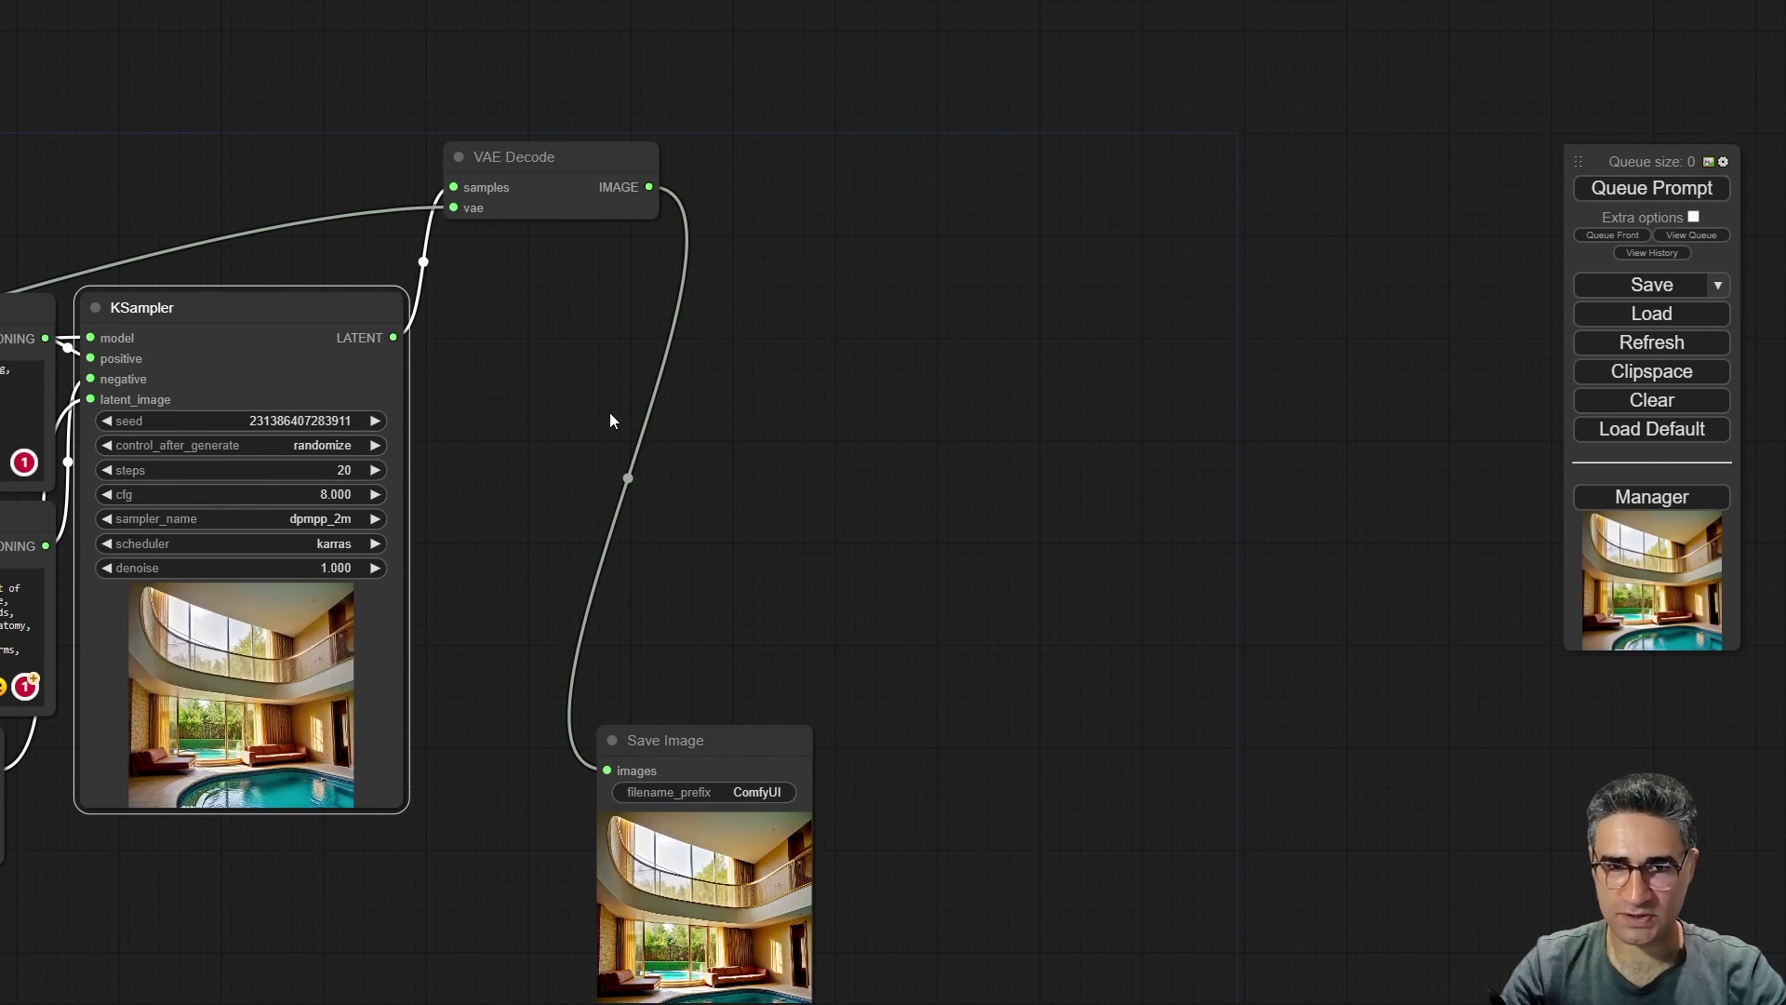
drag(465, 386, 685, 178)
scroll(685, 178, down, 1)
click(515, 115)
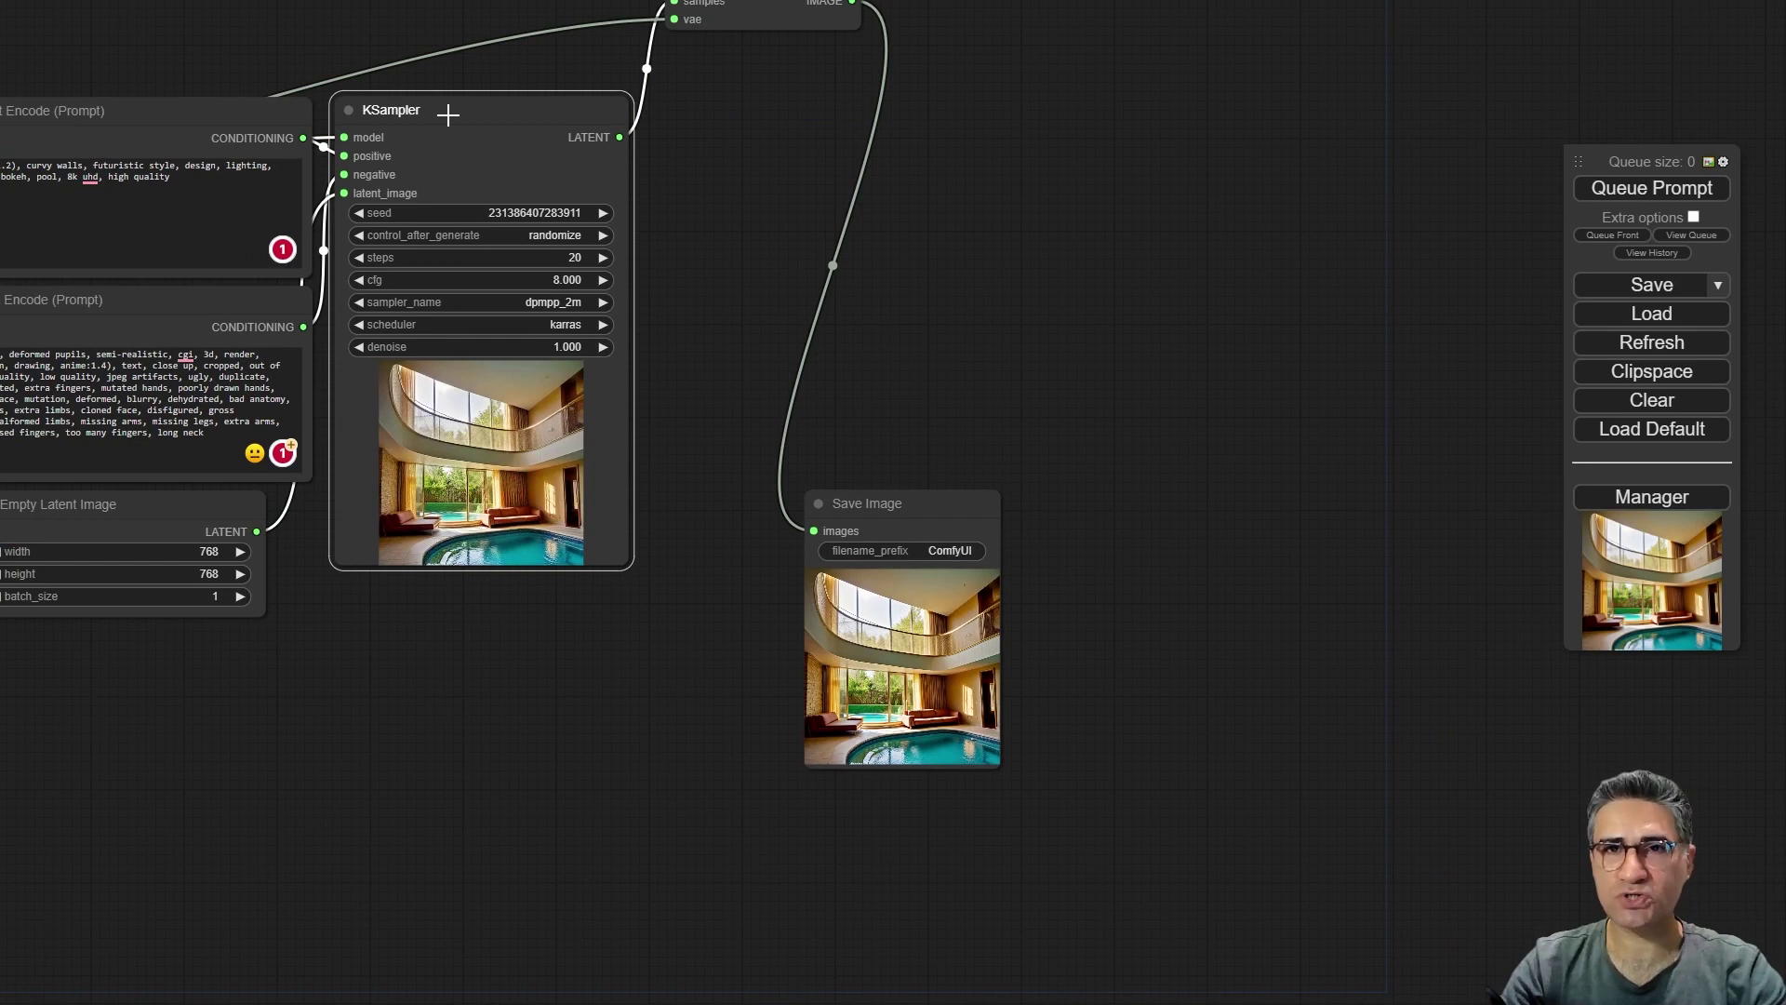
drag(449, 114, 1260, 105)
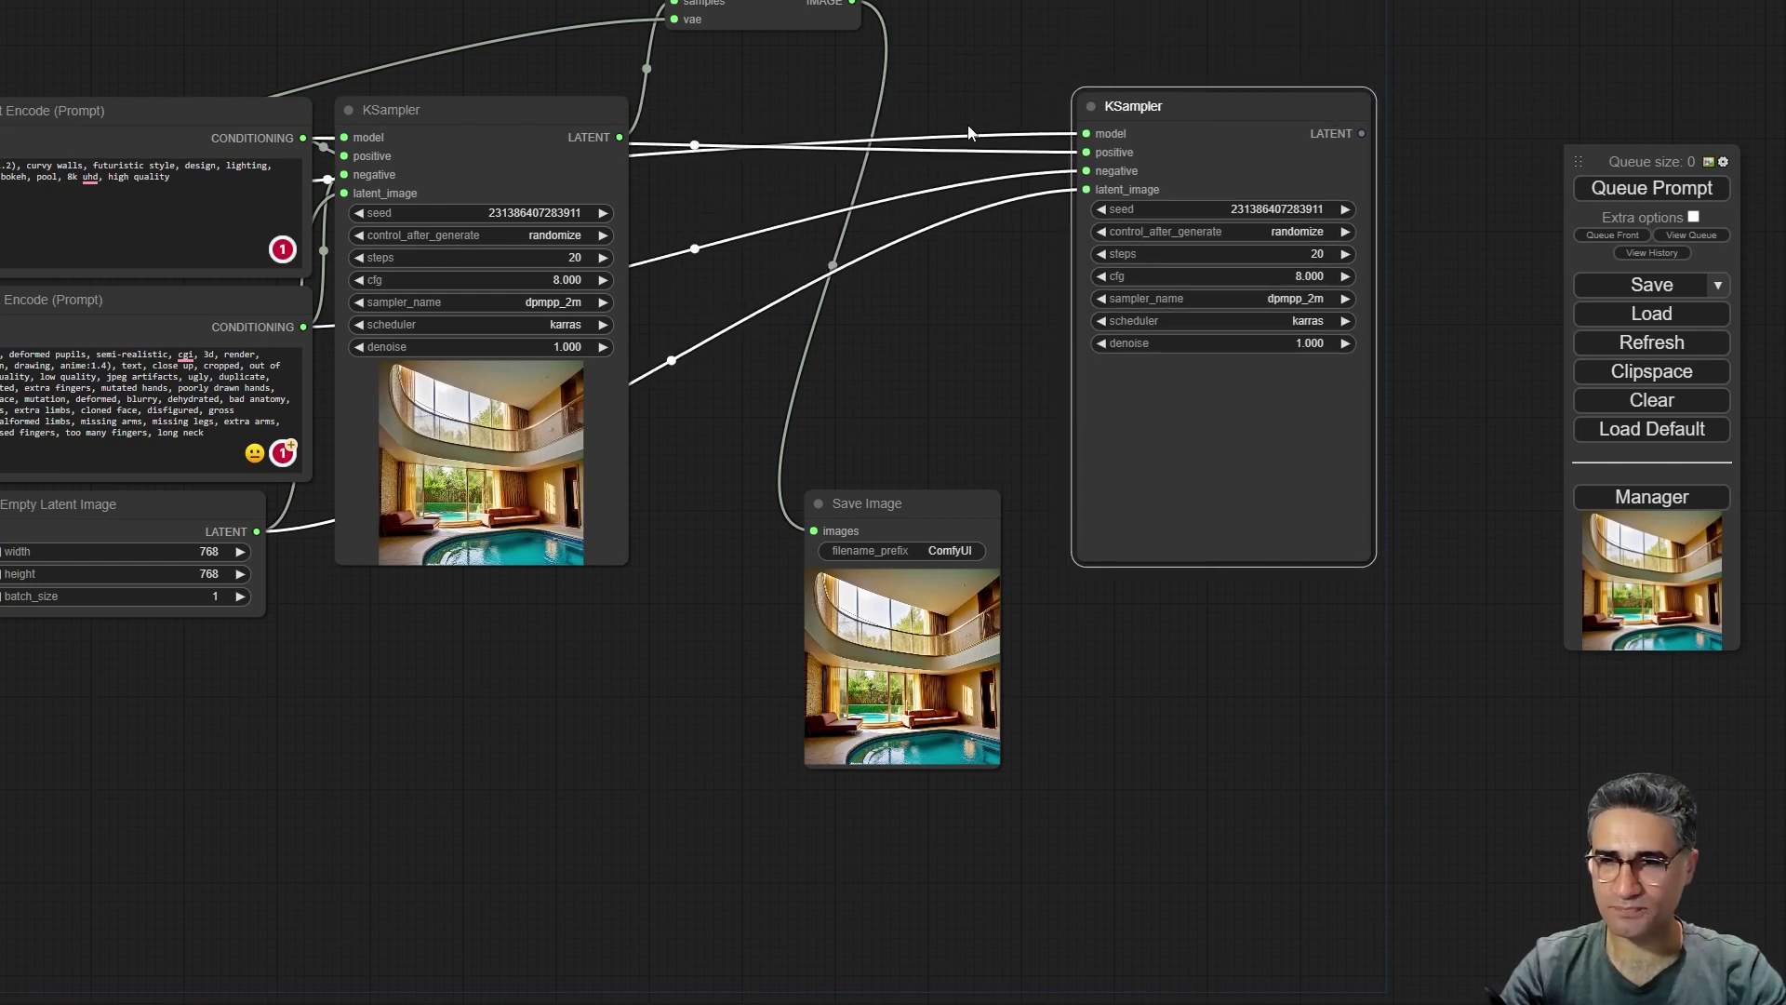
- Shift the second KSampler farther right and connect the first KSampler's LATENT output to its latent_image input
scroll(1142, 167, up, 5)
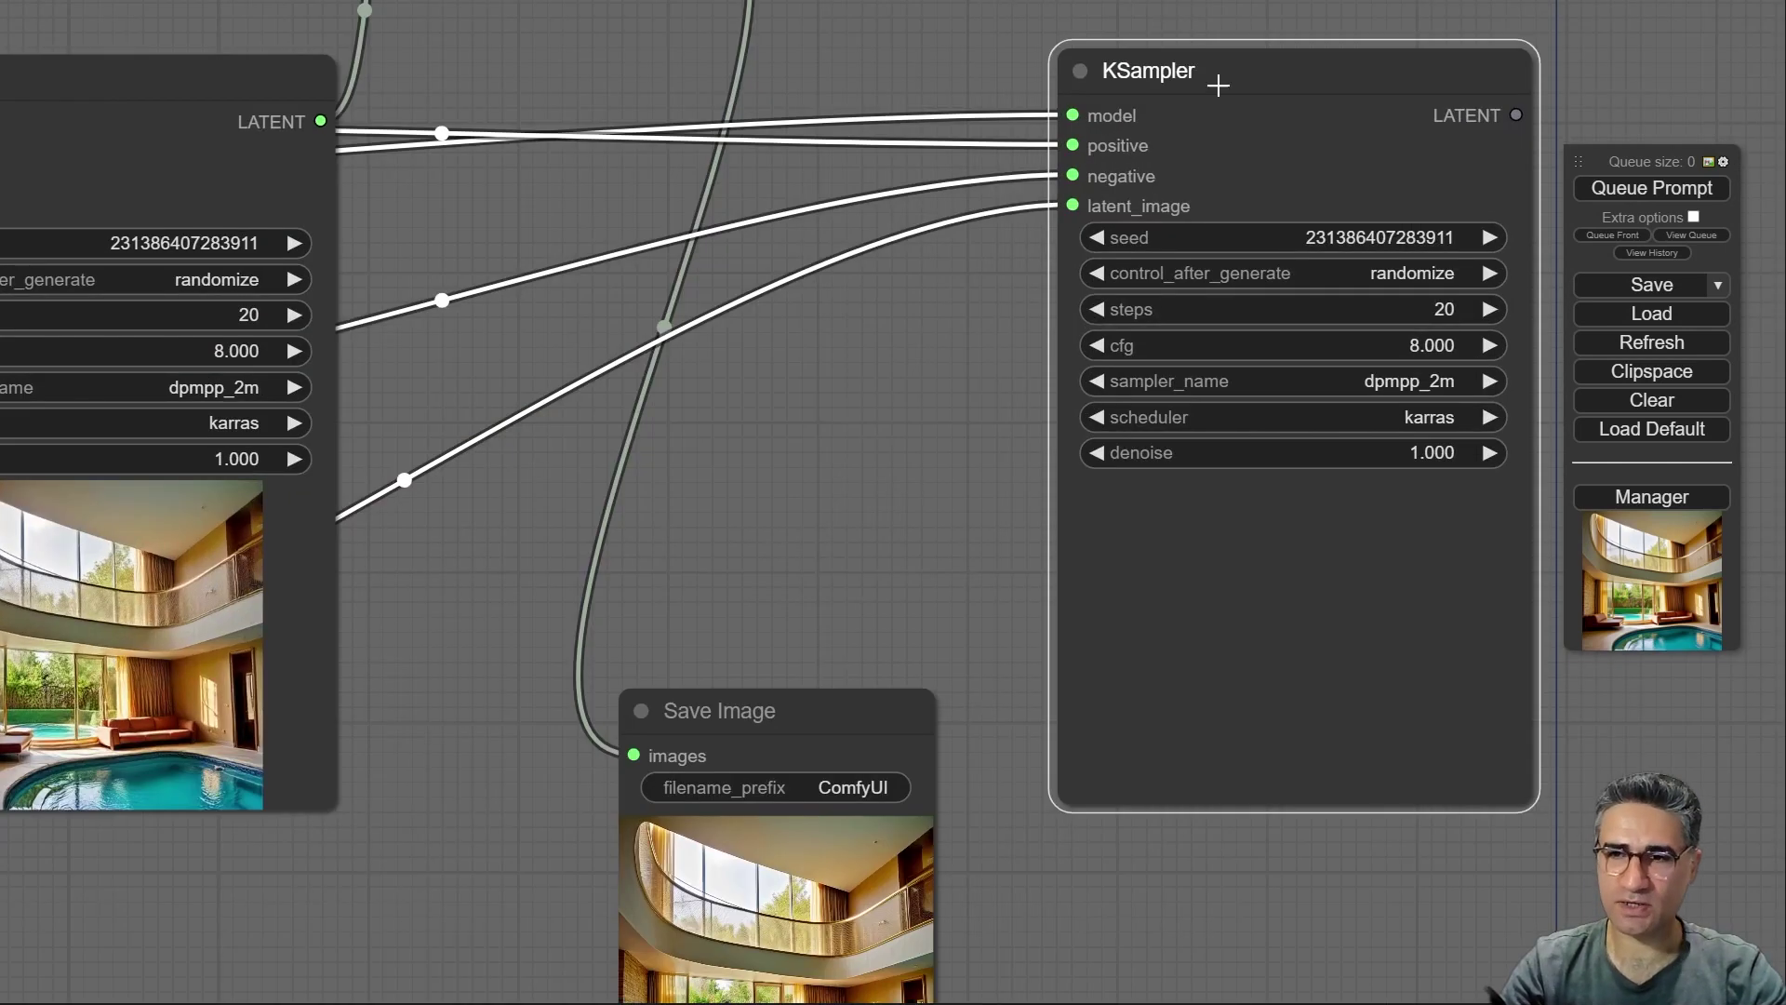
drag(810, 414, 753, 454)
drag(870, 451, 821, 479)
drag(1123, 151, 1262, 61)
scroll(1191, 122, down, 5)
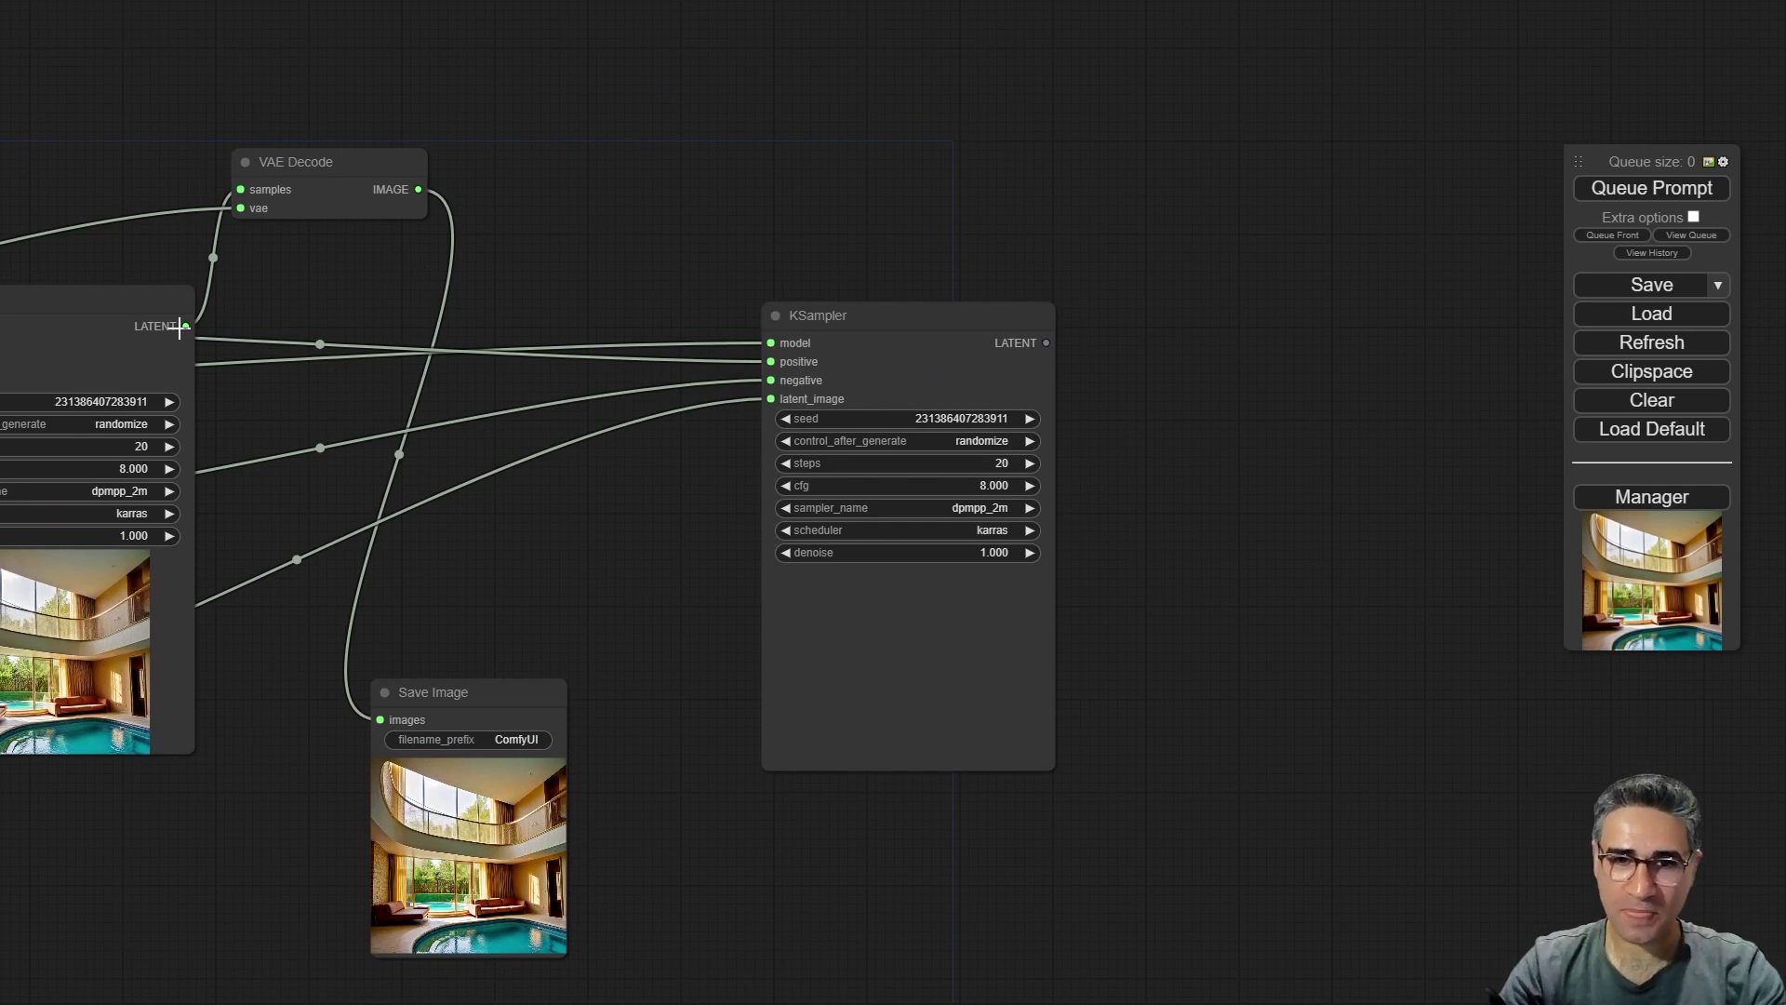
drag(184, 328, 770, 400)
scroll(706, 510, up, 3)
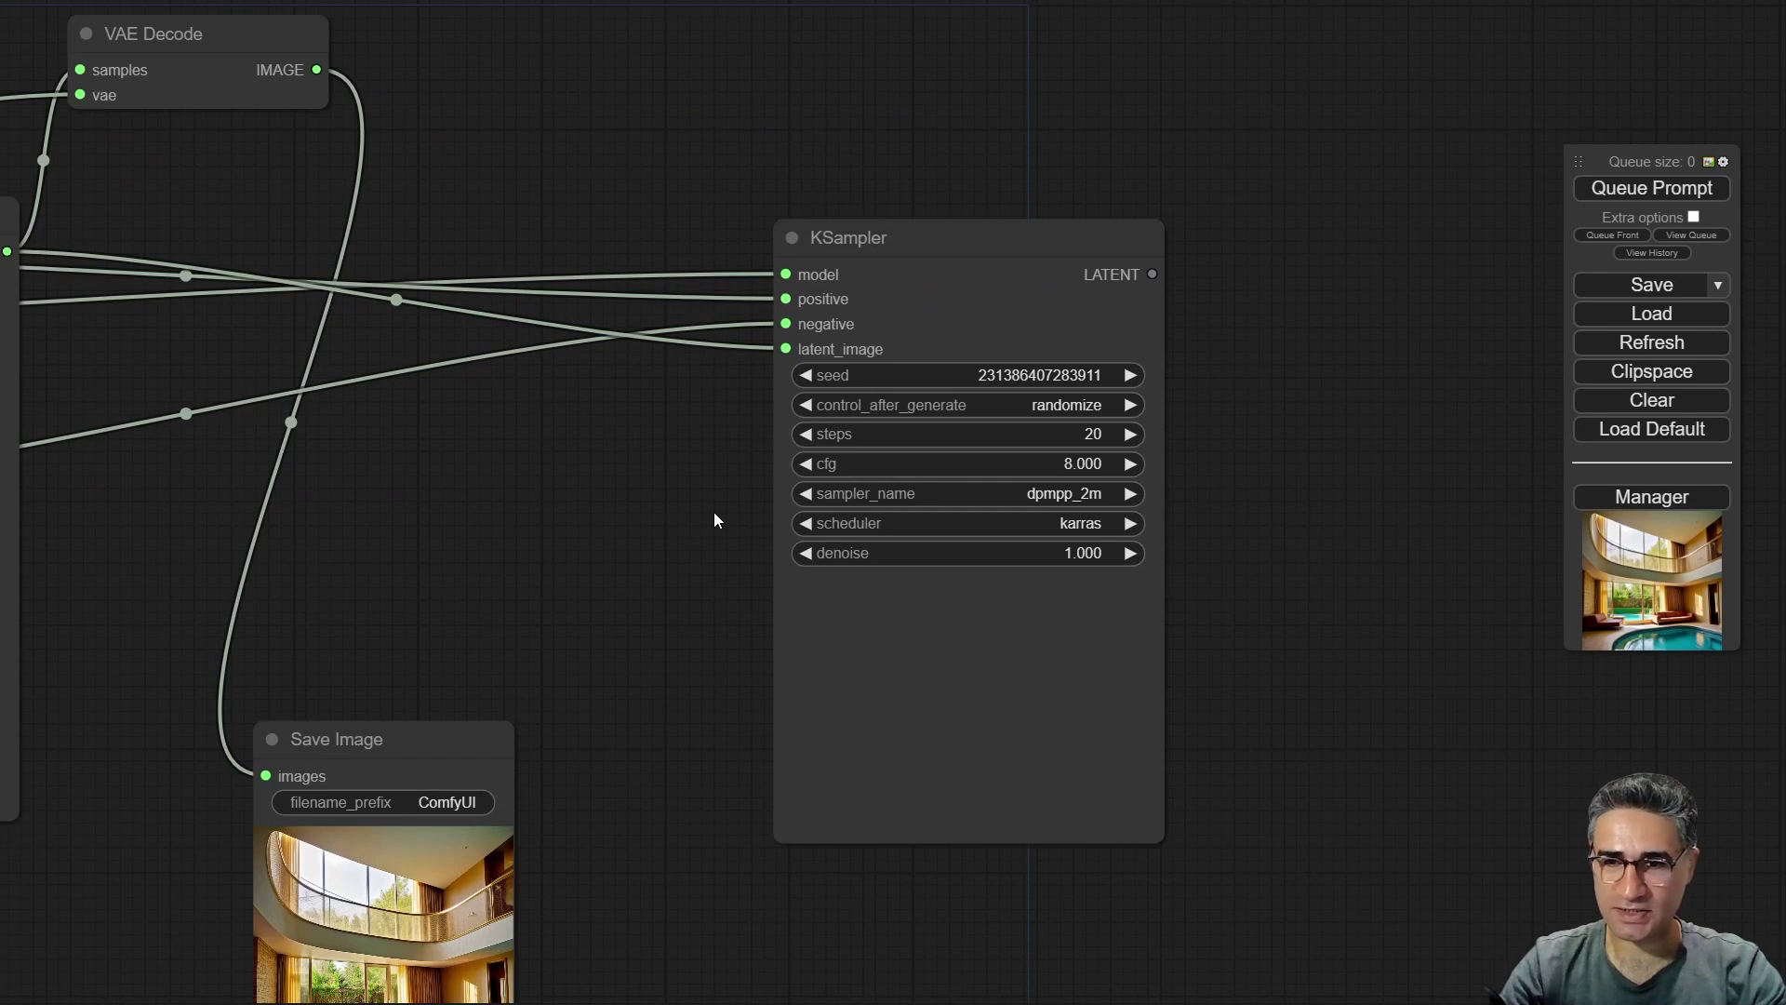
- Move the second KSampler node up slightly and disconnect the first KSampler's link from its latent_image input
drag(672, 522, 885, 462)
drag(1187, 196, 1198, 115)
drag(870, 388, 1058, 427)
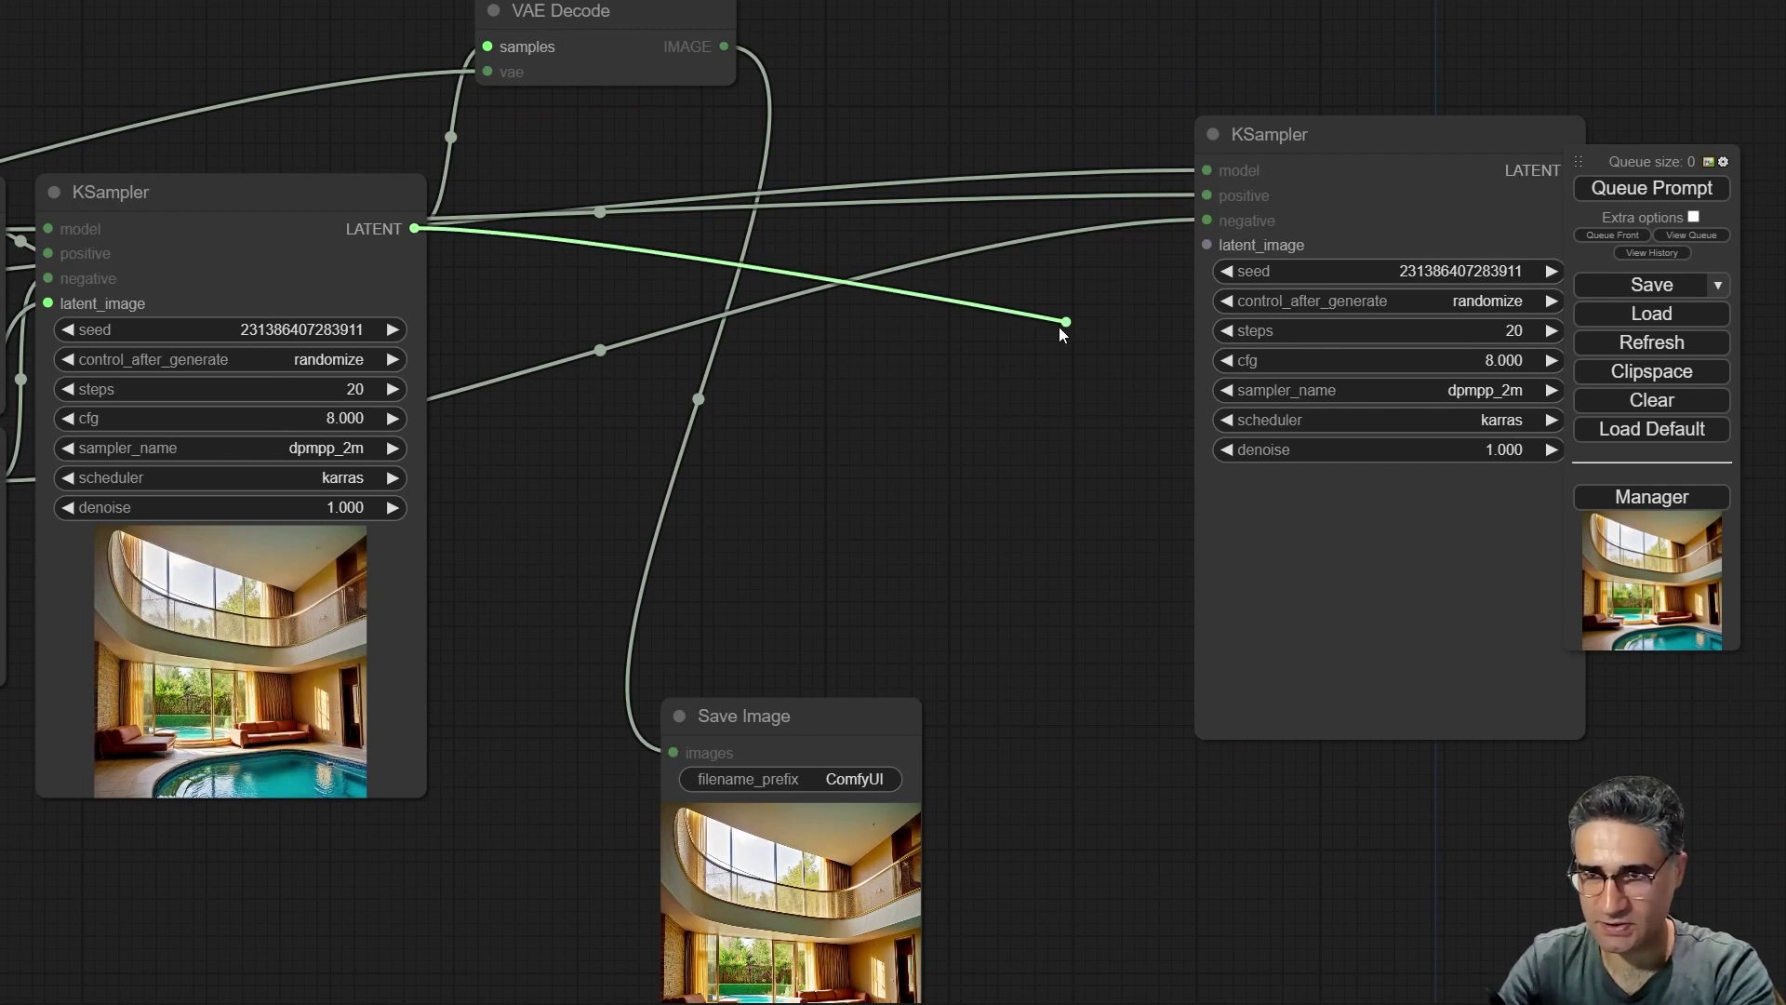
drag(1207, 245, 1059, 317)
- Add an Upscale Latent By node from the first KSampler's LATENT output and place it just before the second KSampler
drag(415, 236, 815, 374)
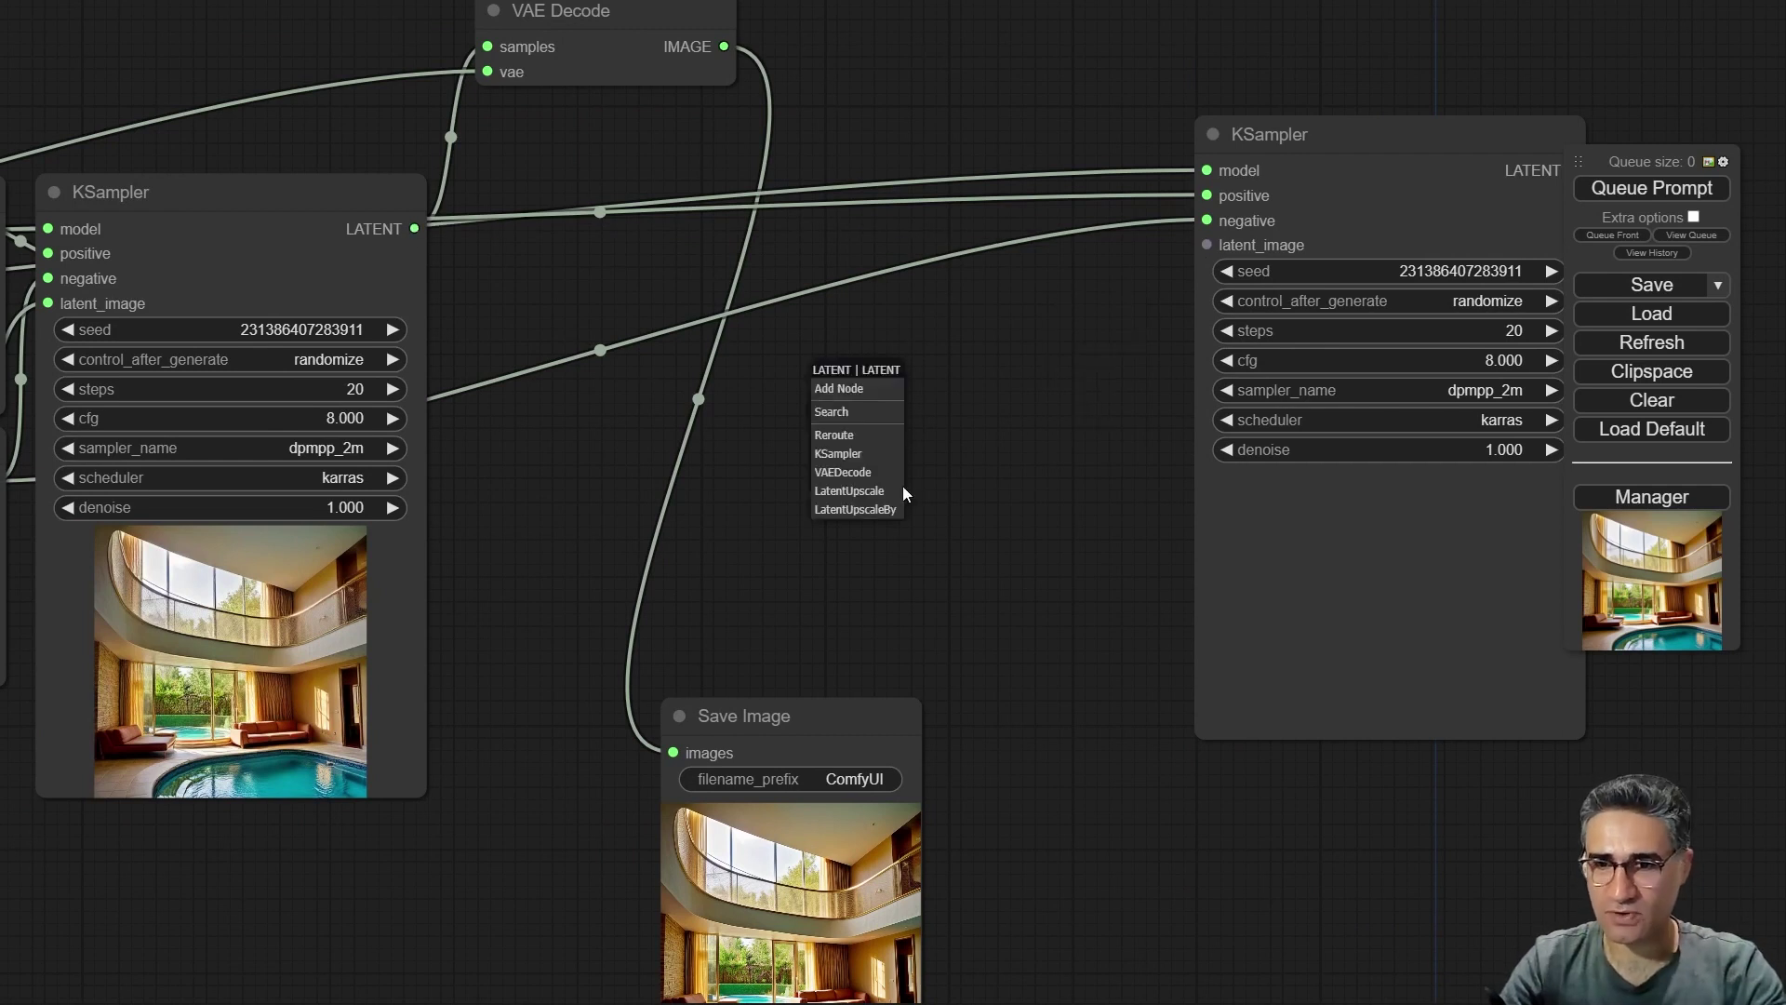
click(825, 508)
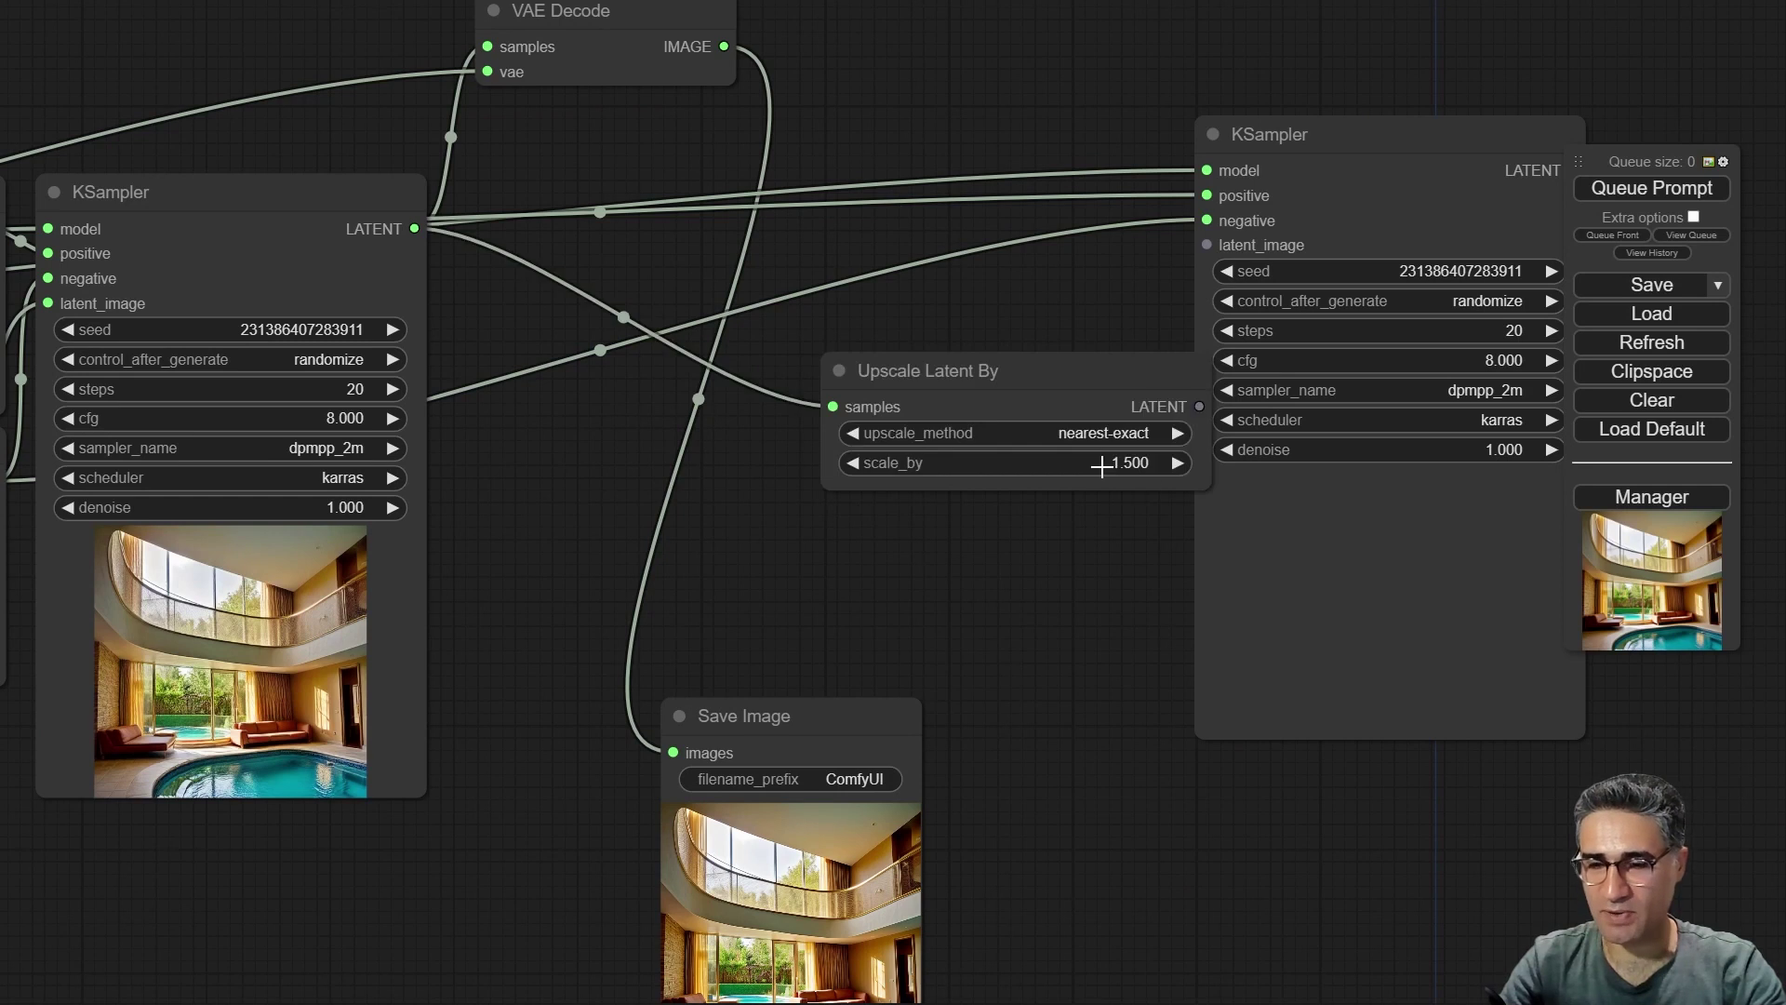
drag(1047, 522, 722, 558)
scroll(765, 415, up, 5)
click(769, 328)
drag(768, 328, 650, 359)
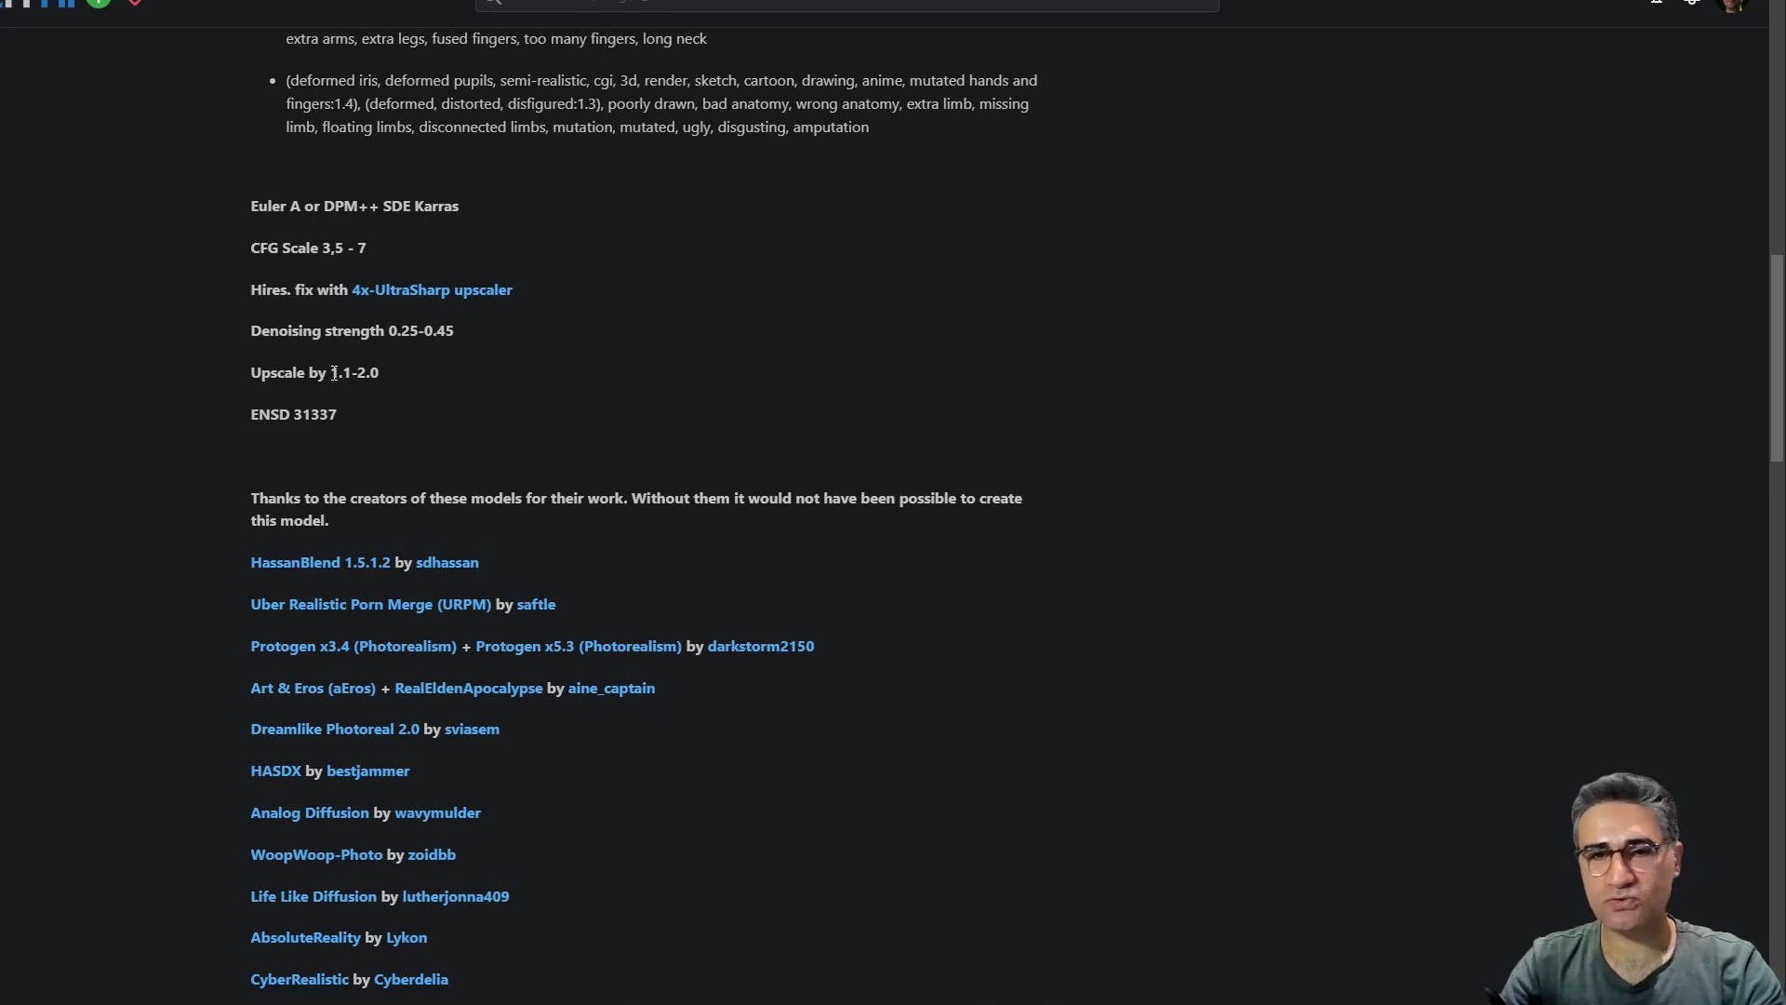
- Switch to the checkpoint's web page to check the recommended upscale factor and denoising strength ranges
drag(332, 374, 351, 375)
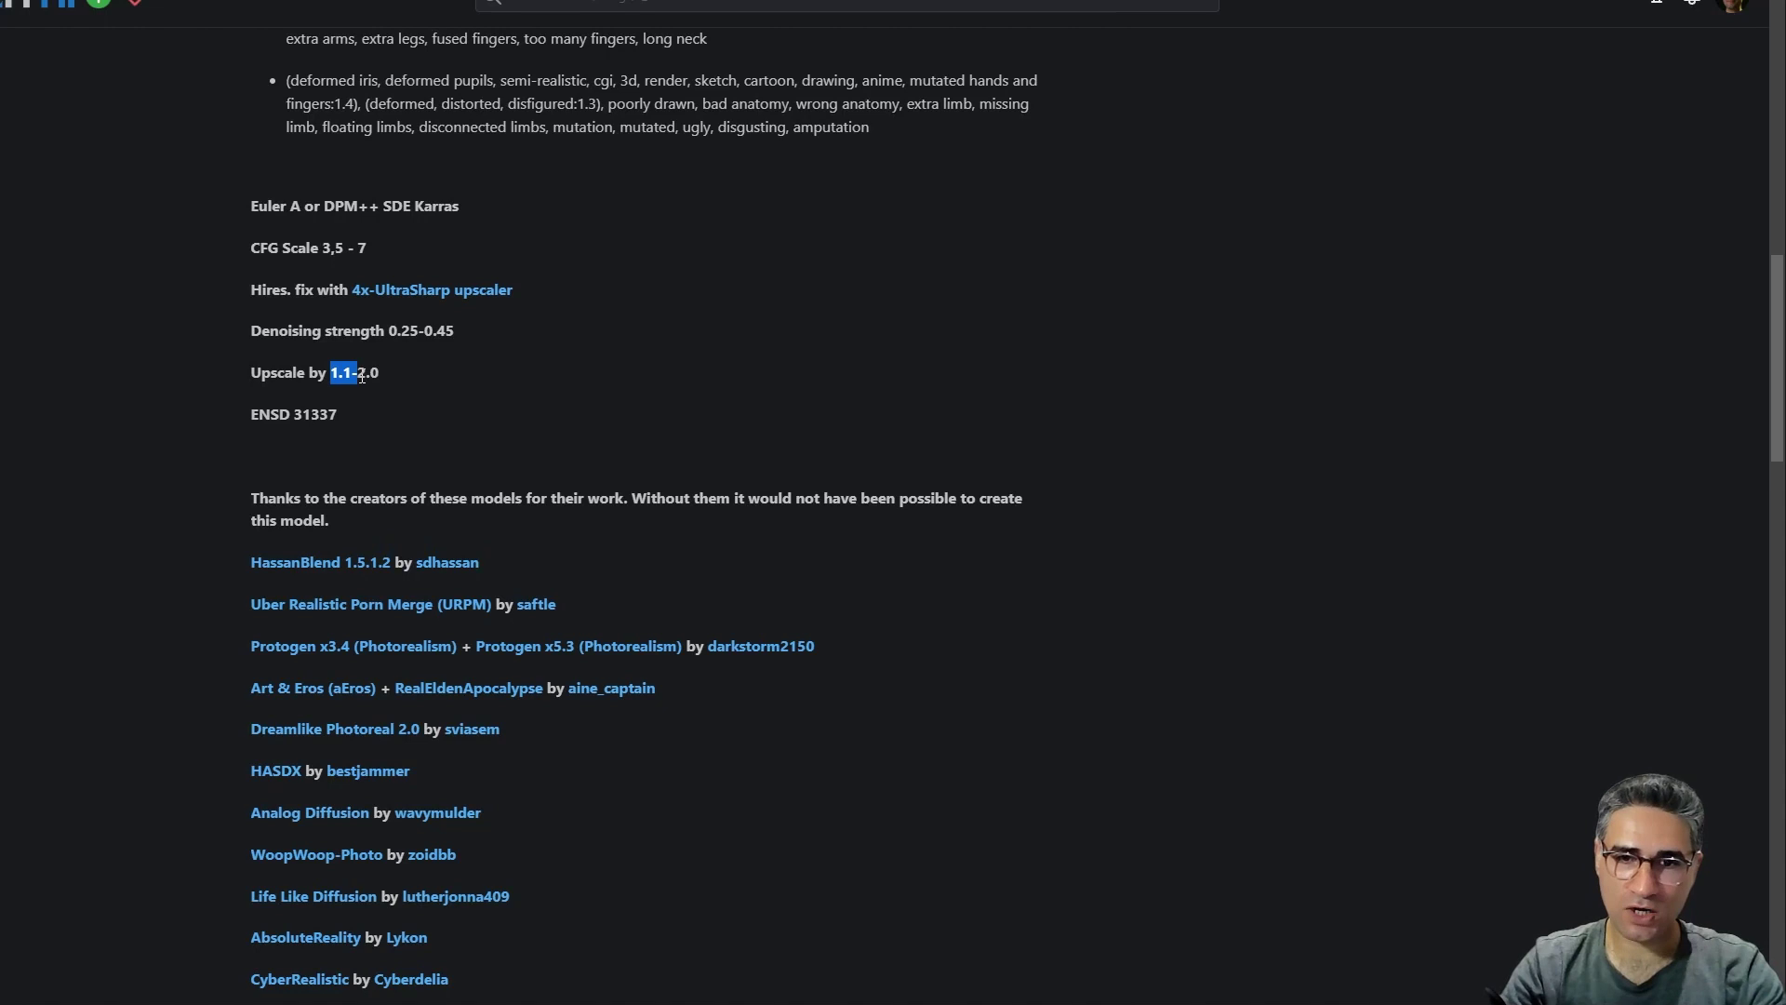
click(362, 377)
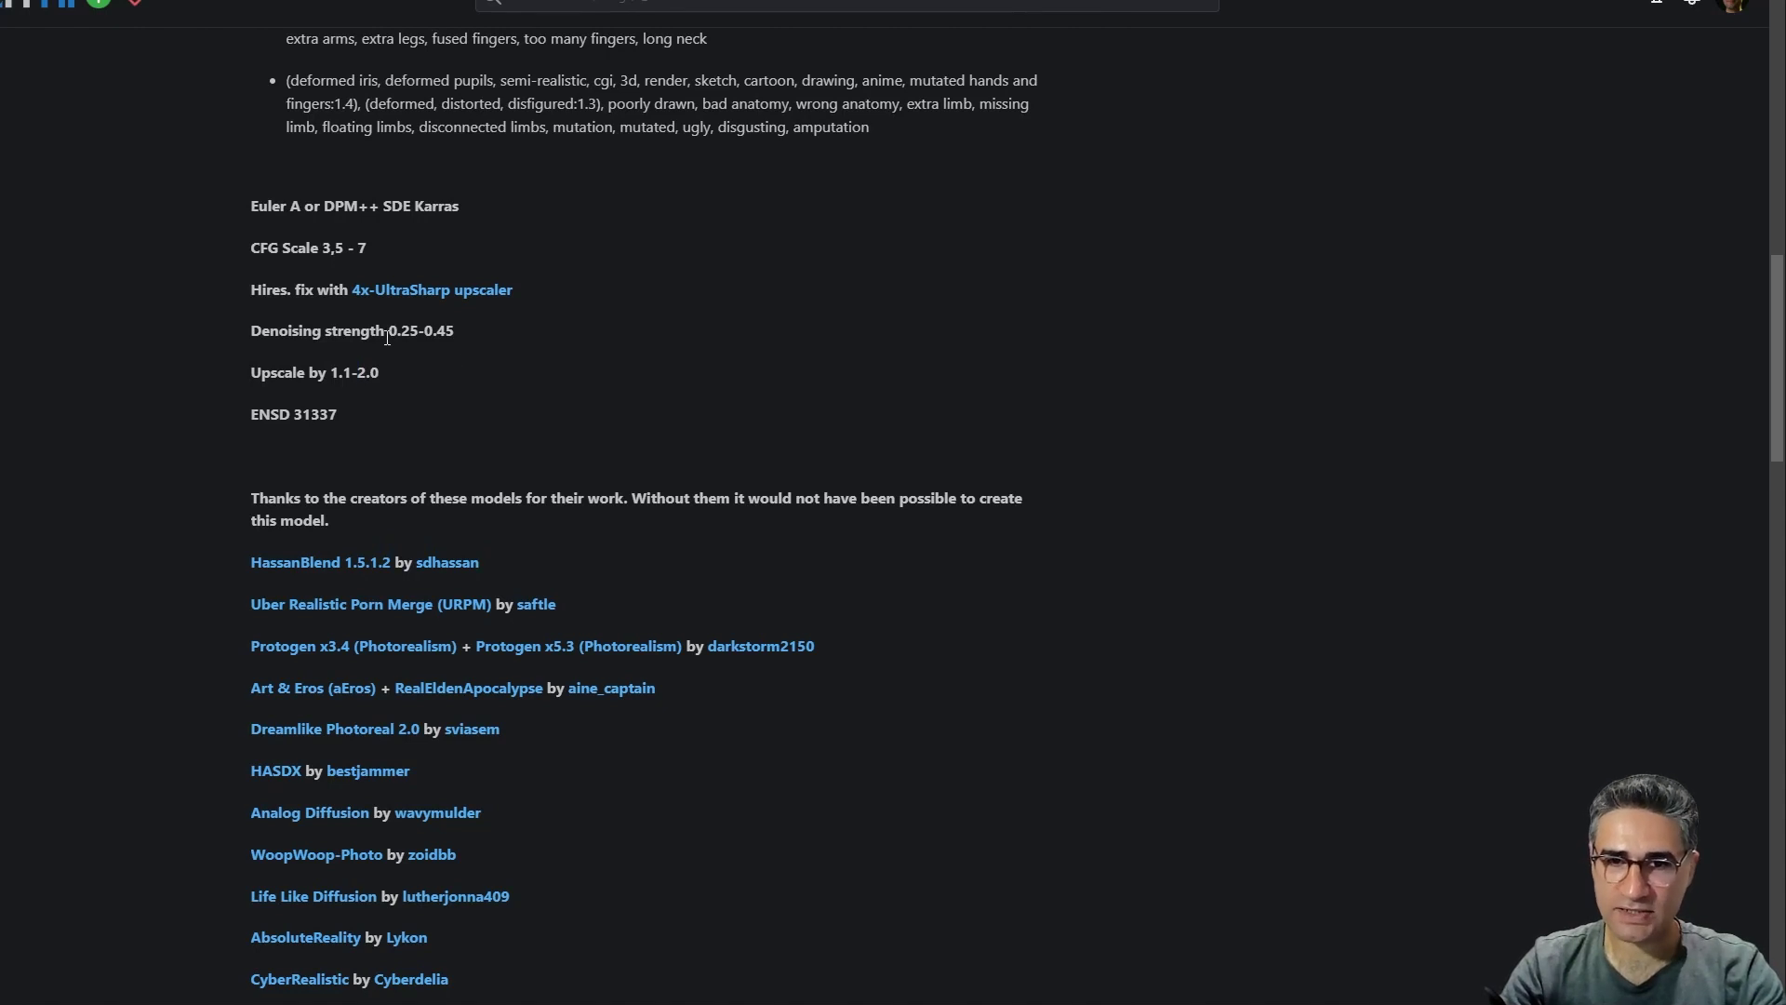
drag(386, 337, 437, 328)
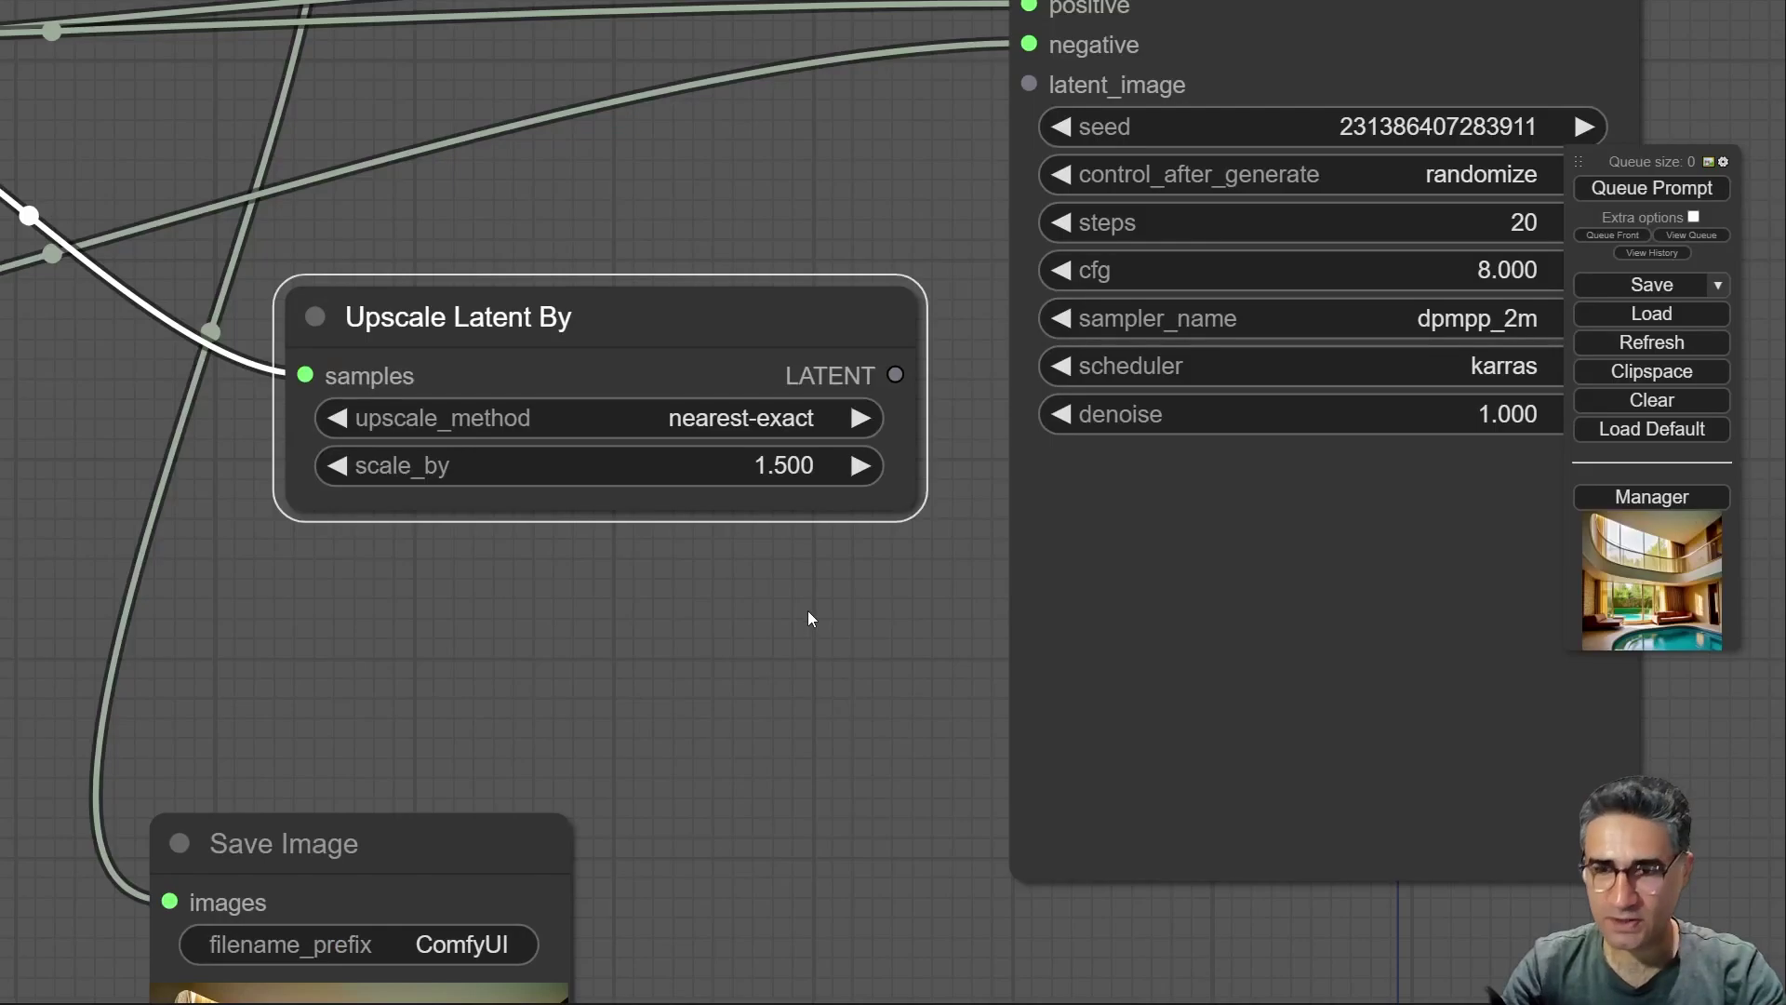
- In ComfyUI, connect the Upscale Latent By node's LATENT output to the second KSampler's latent_image input and open that sampler's denoise value
scroll(807, 614, down, 5)
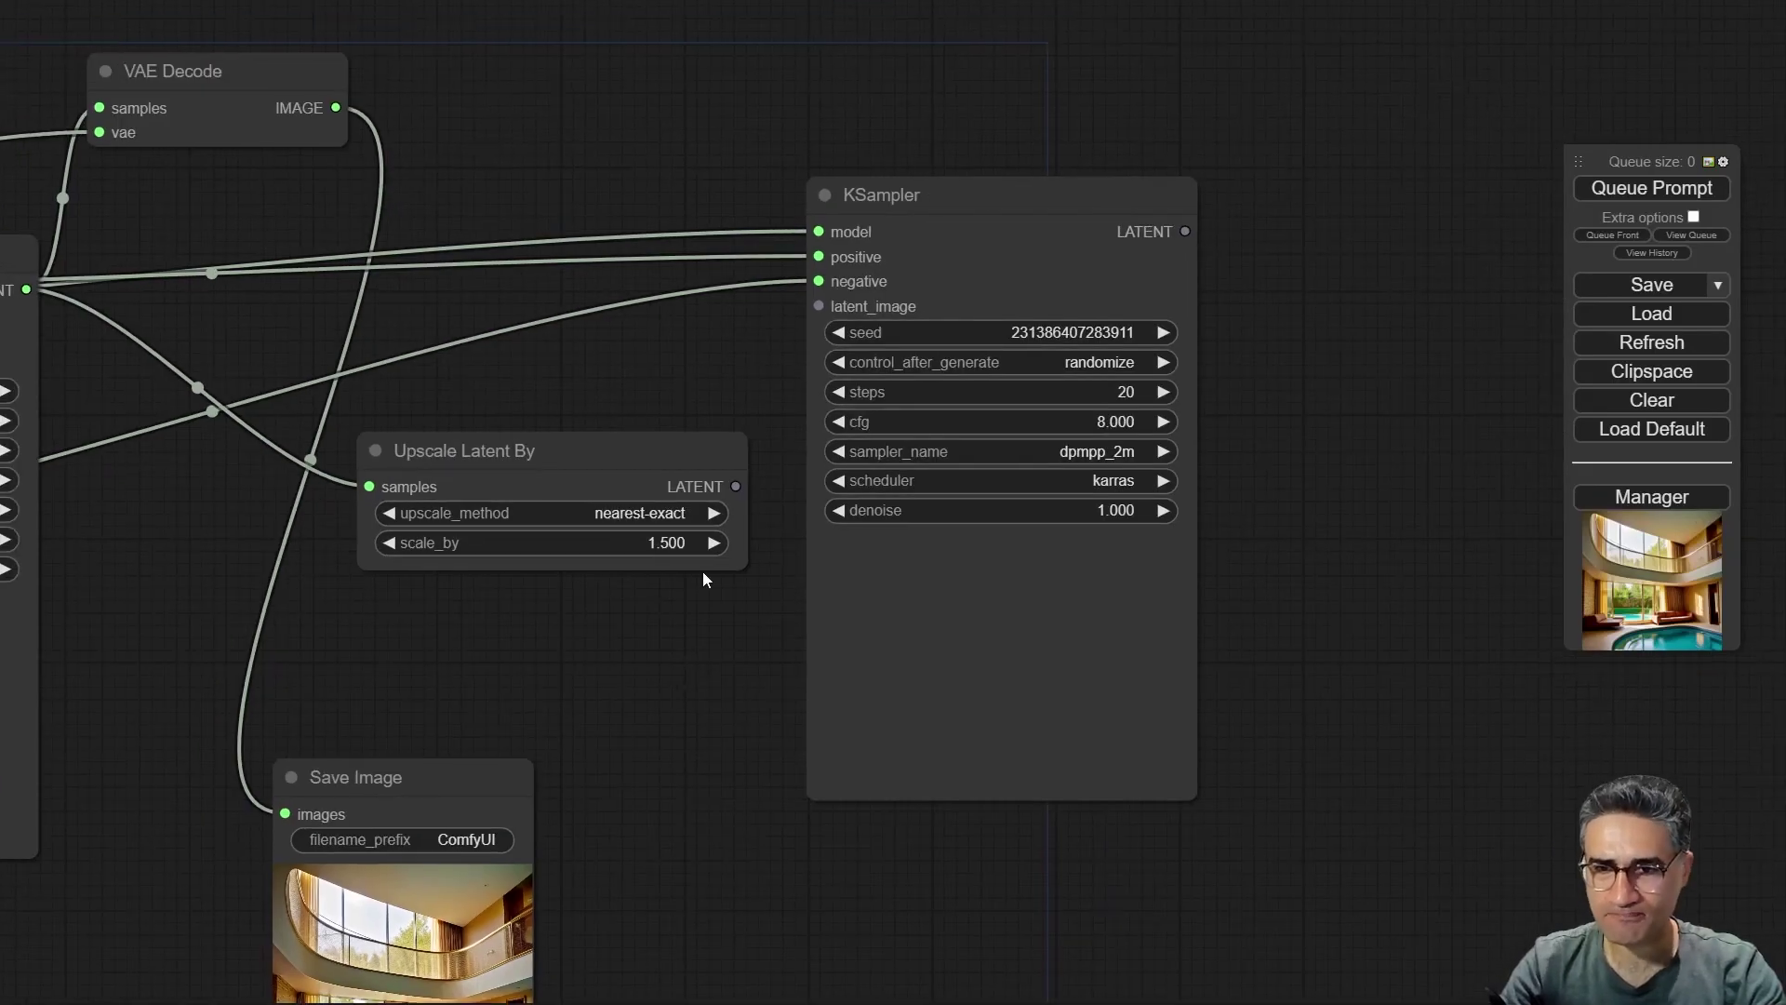
drag(735, 486, 819, 306)
drag(1274, 515, 1153, 437)
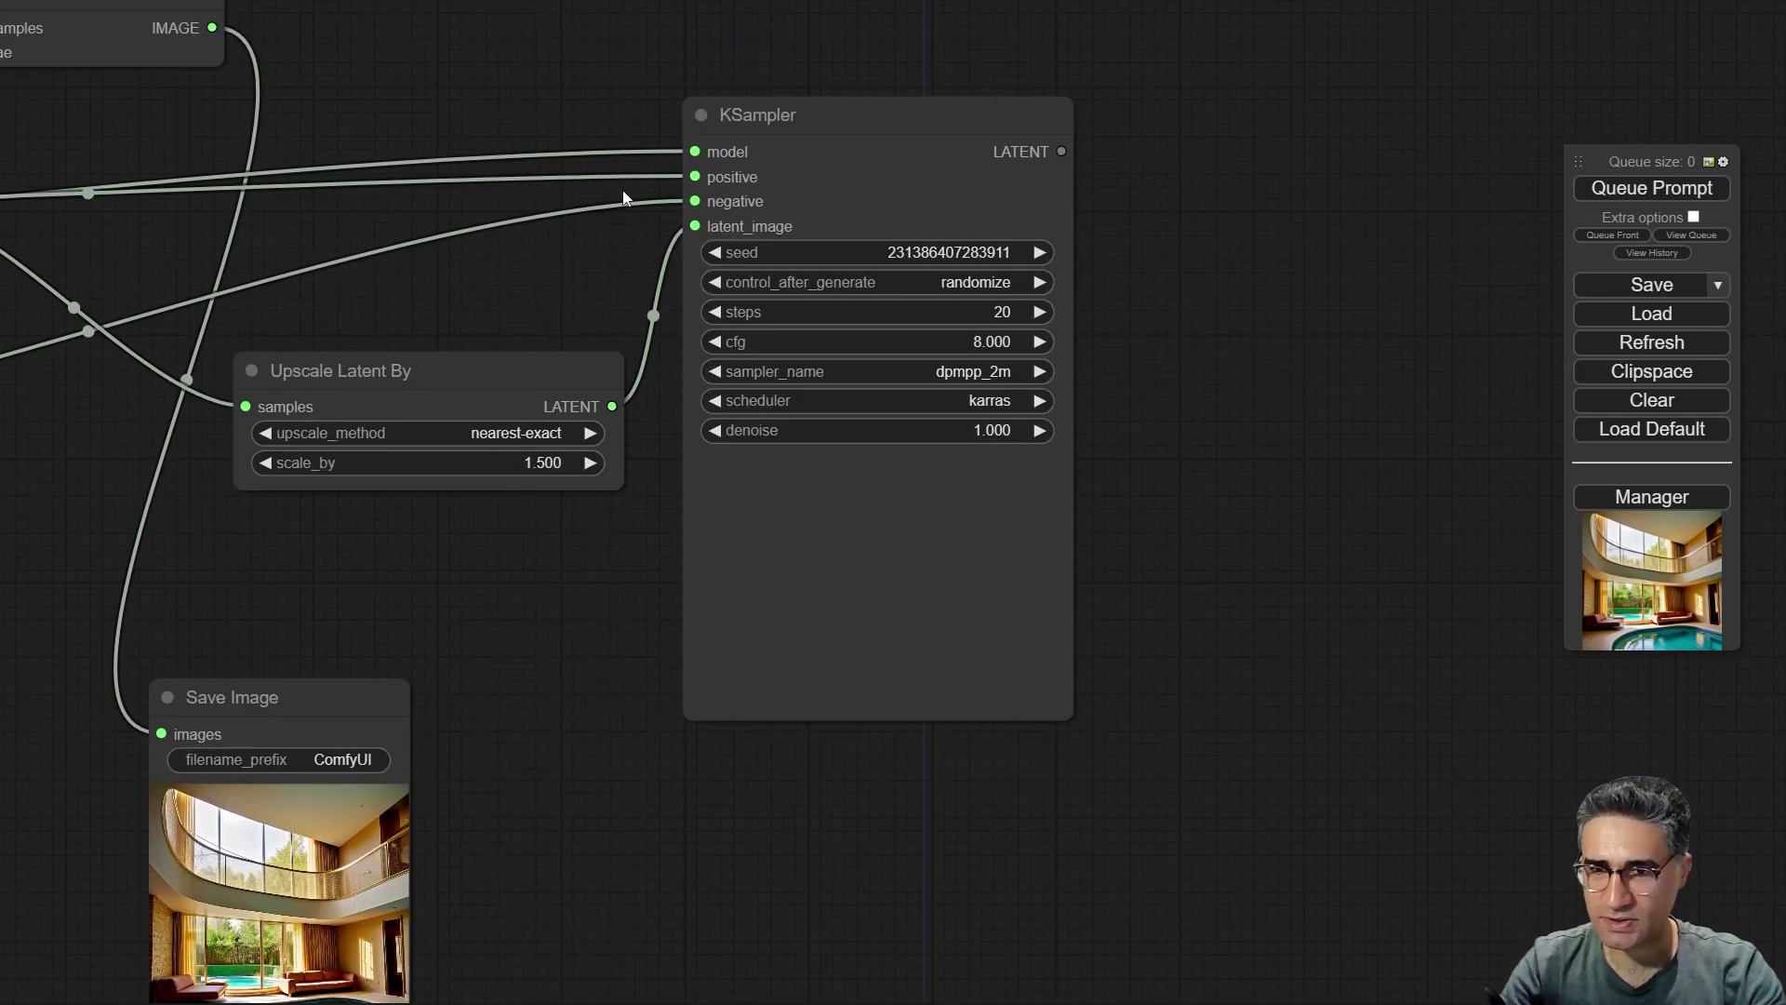
click(979, 430)
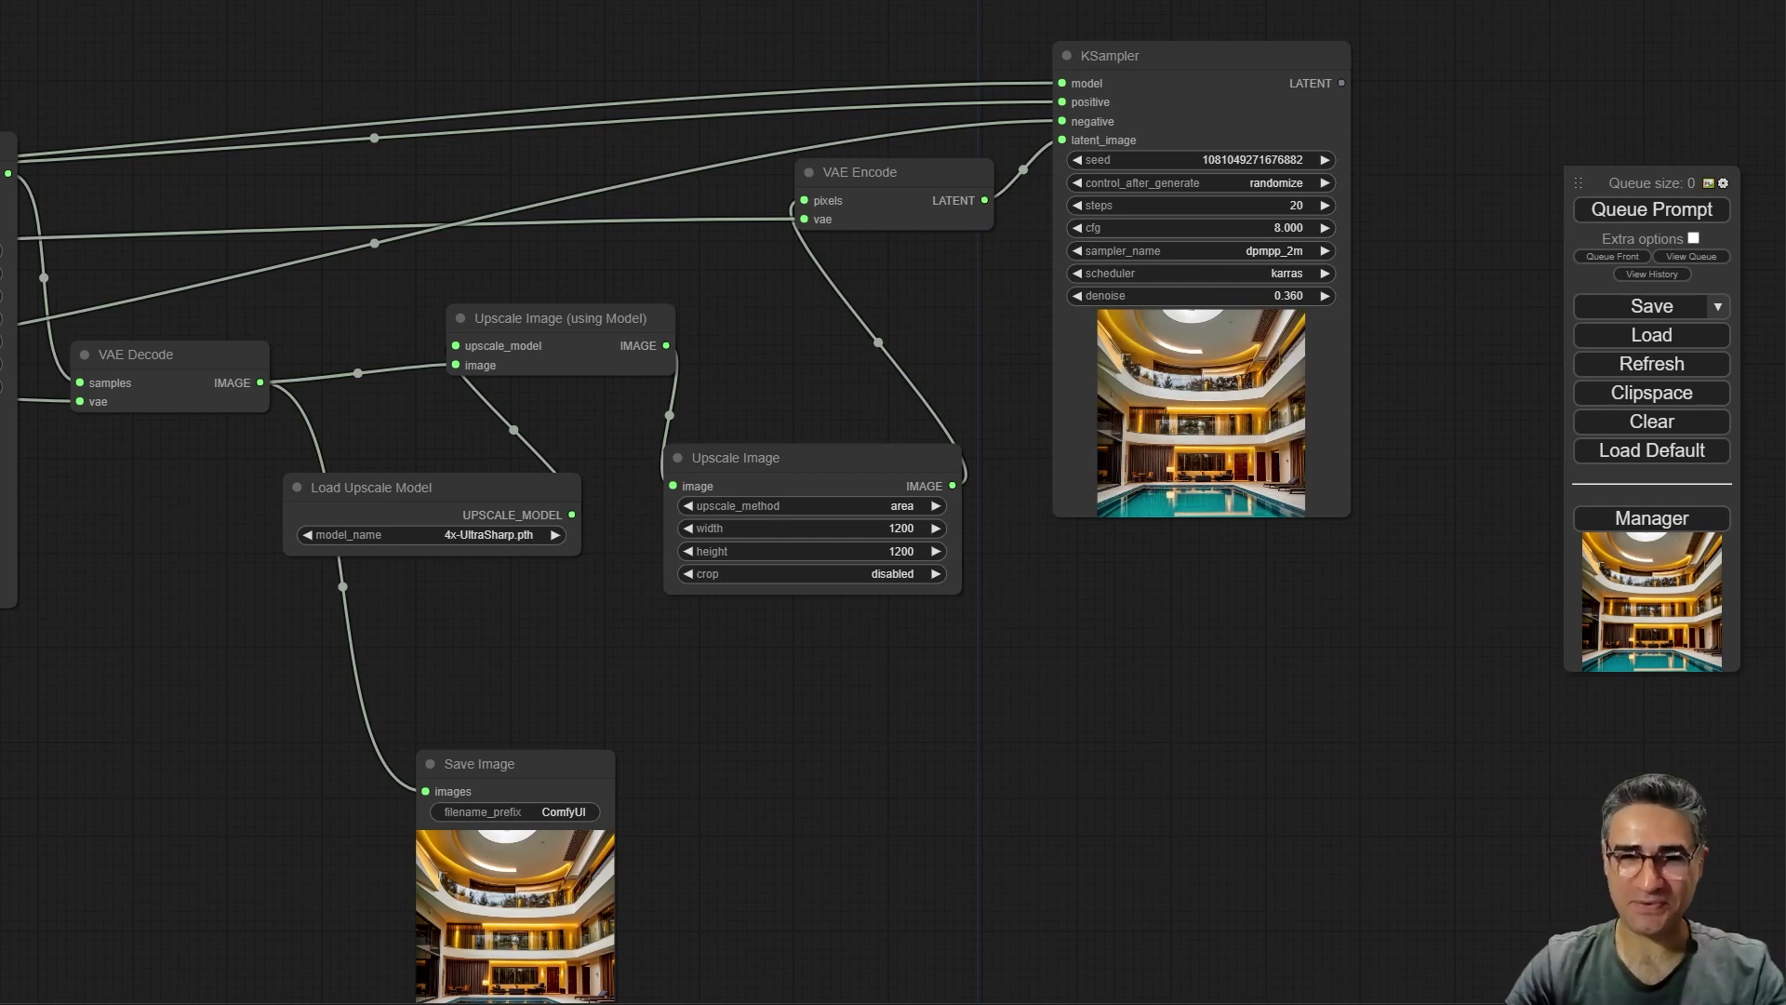
- Examine how the first KSampler's latent passes through VAE Decode into the Upscale Image (using Model) node
drag(8, 253, 400, 469)
click(302, 333)
mouse_move(302, 331)
mouse_down()
mouse_move(326, 333)
mouse_move(291, 344)
mouse_move(309, 325)
mouse_up()
scroll(495, 777, up, 4)
drag(578, 527, 731, 288)
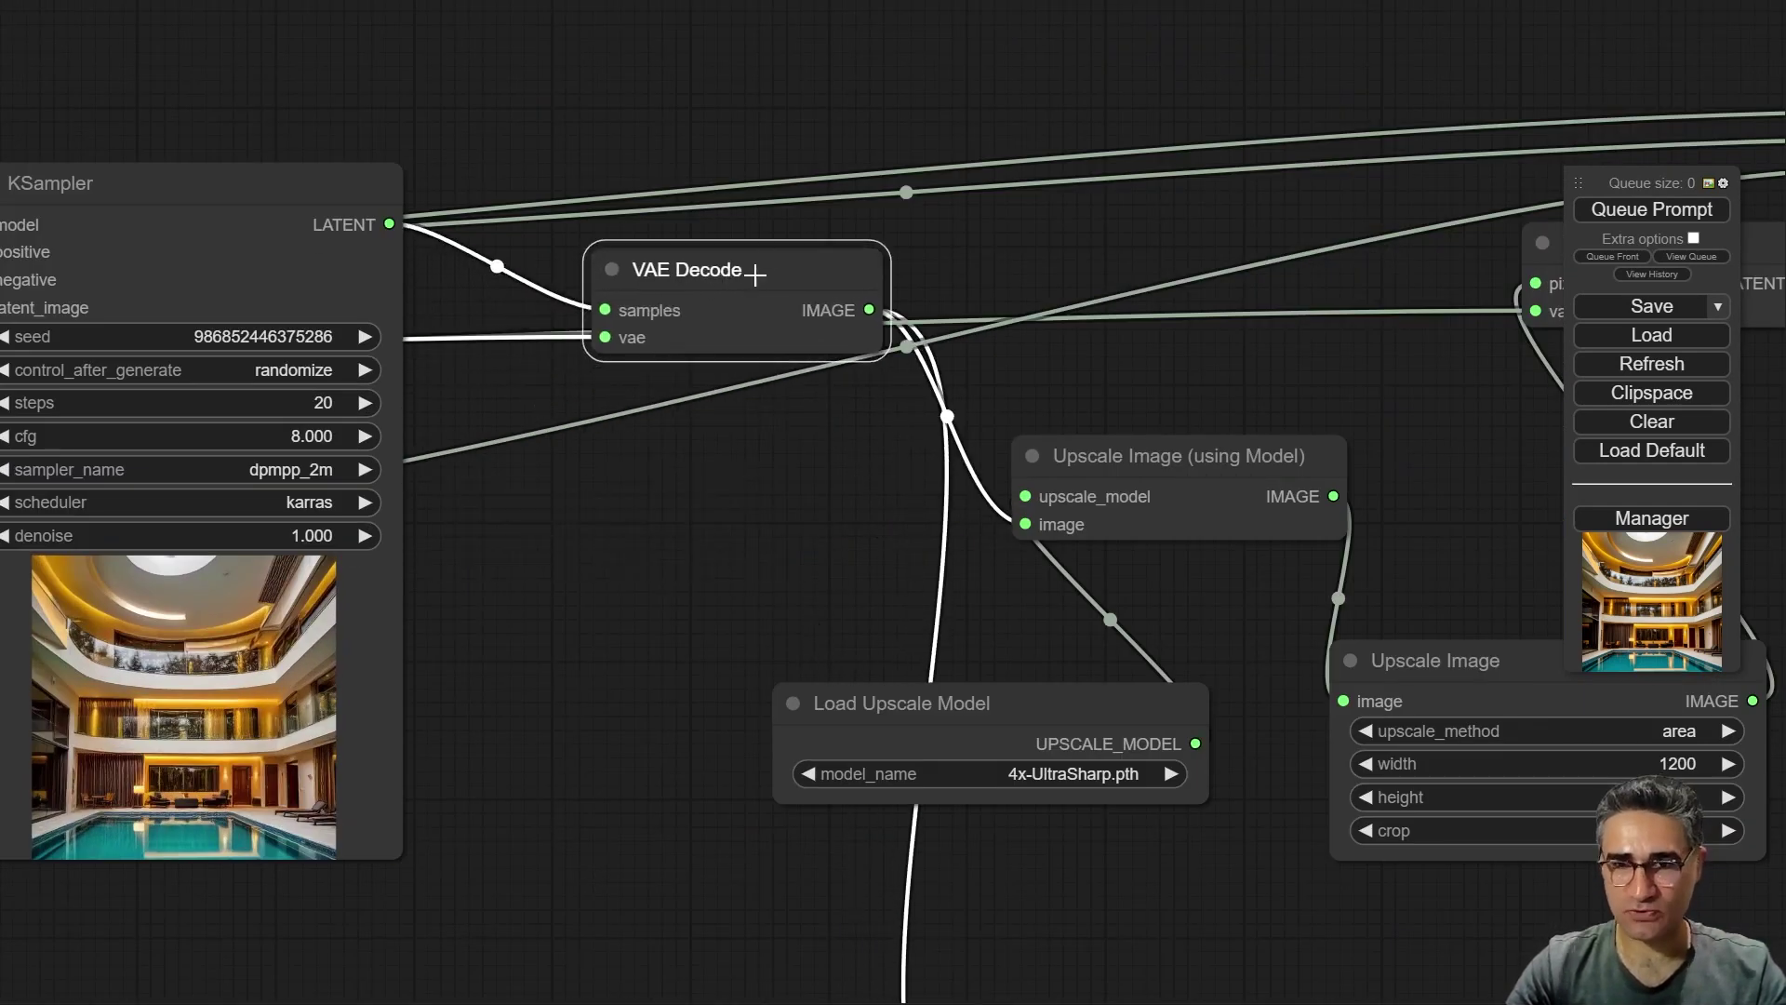
drag(745, 603, 254, 520)
drag(247, 218, 200, 406)
scroll(293, 432, up, 4)
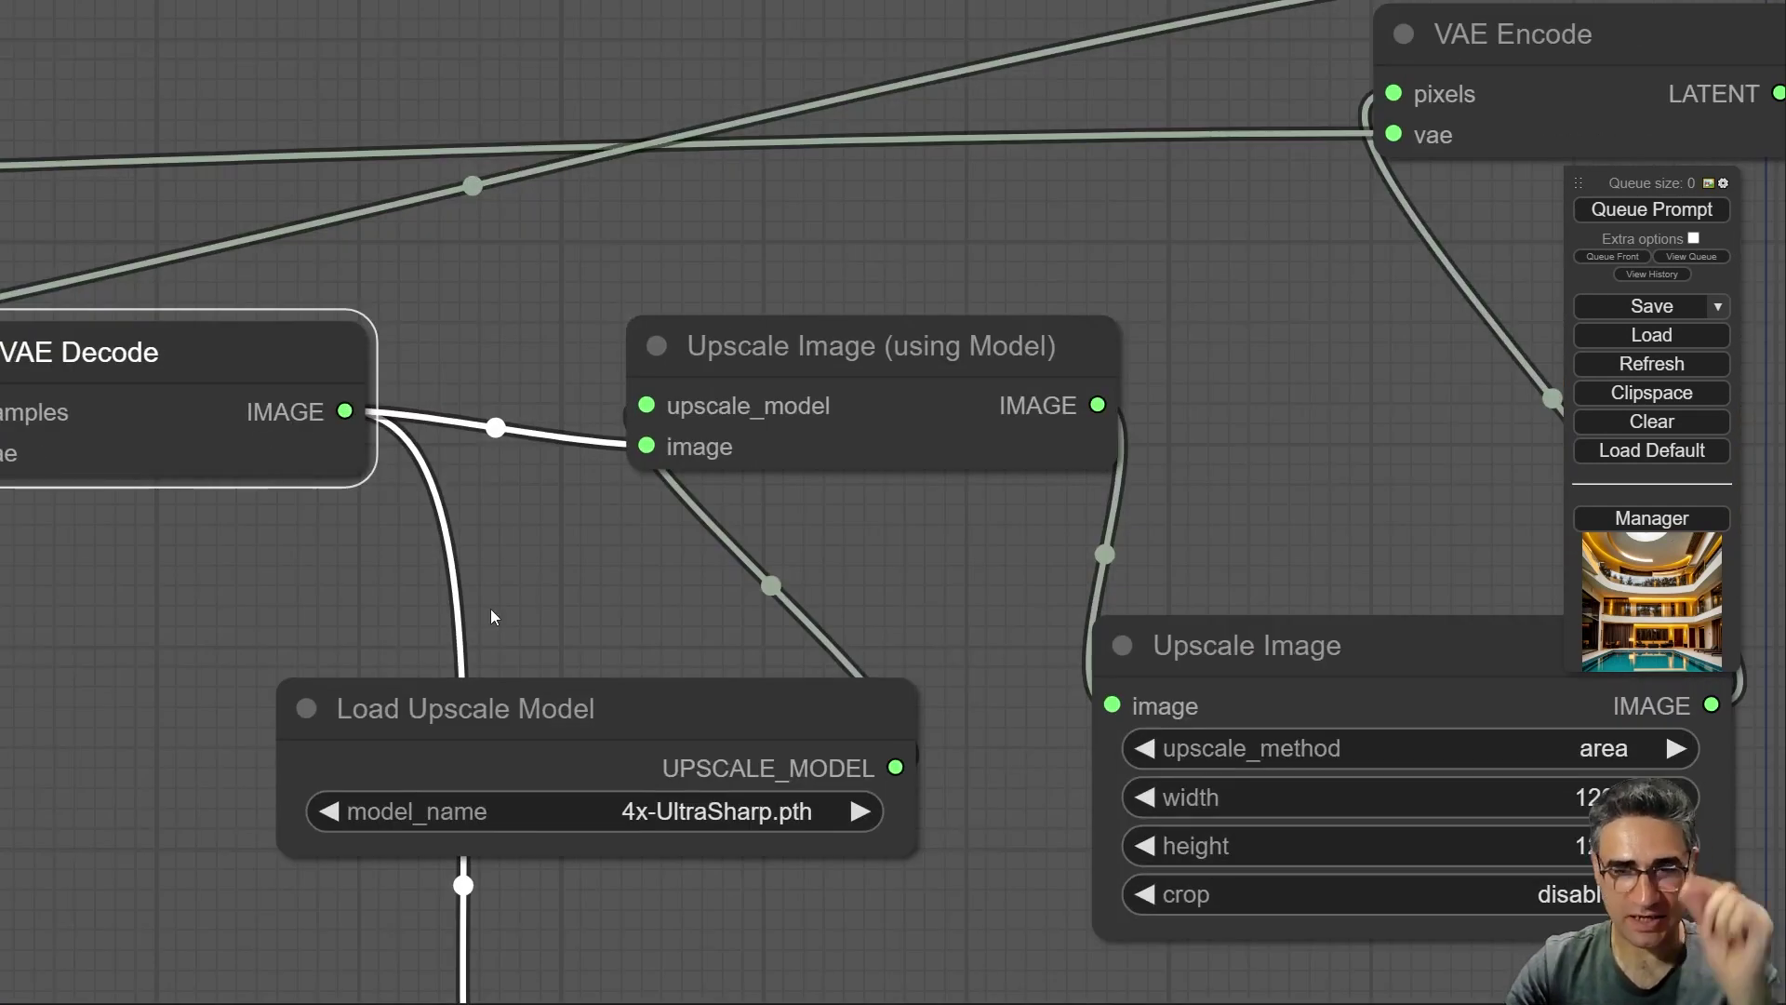
- Examine the chain from Load Upscale Model through Upscale Image and VAE Encode to the second KSampler
drag(798, 370, 823, 302)
drag(954, 515, 617, 390)
drag(471, 598, 257, 587)
drag(598, 493, 242, 607)
scroll(282, 579, down, 4)
click(227, 369)
drag(526, 621, 553, 577)
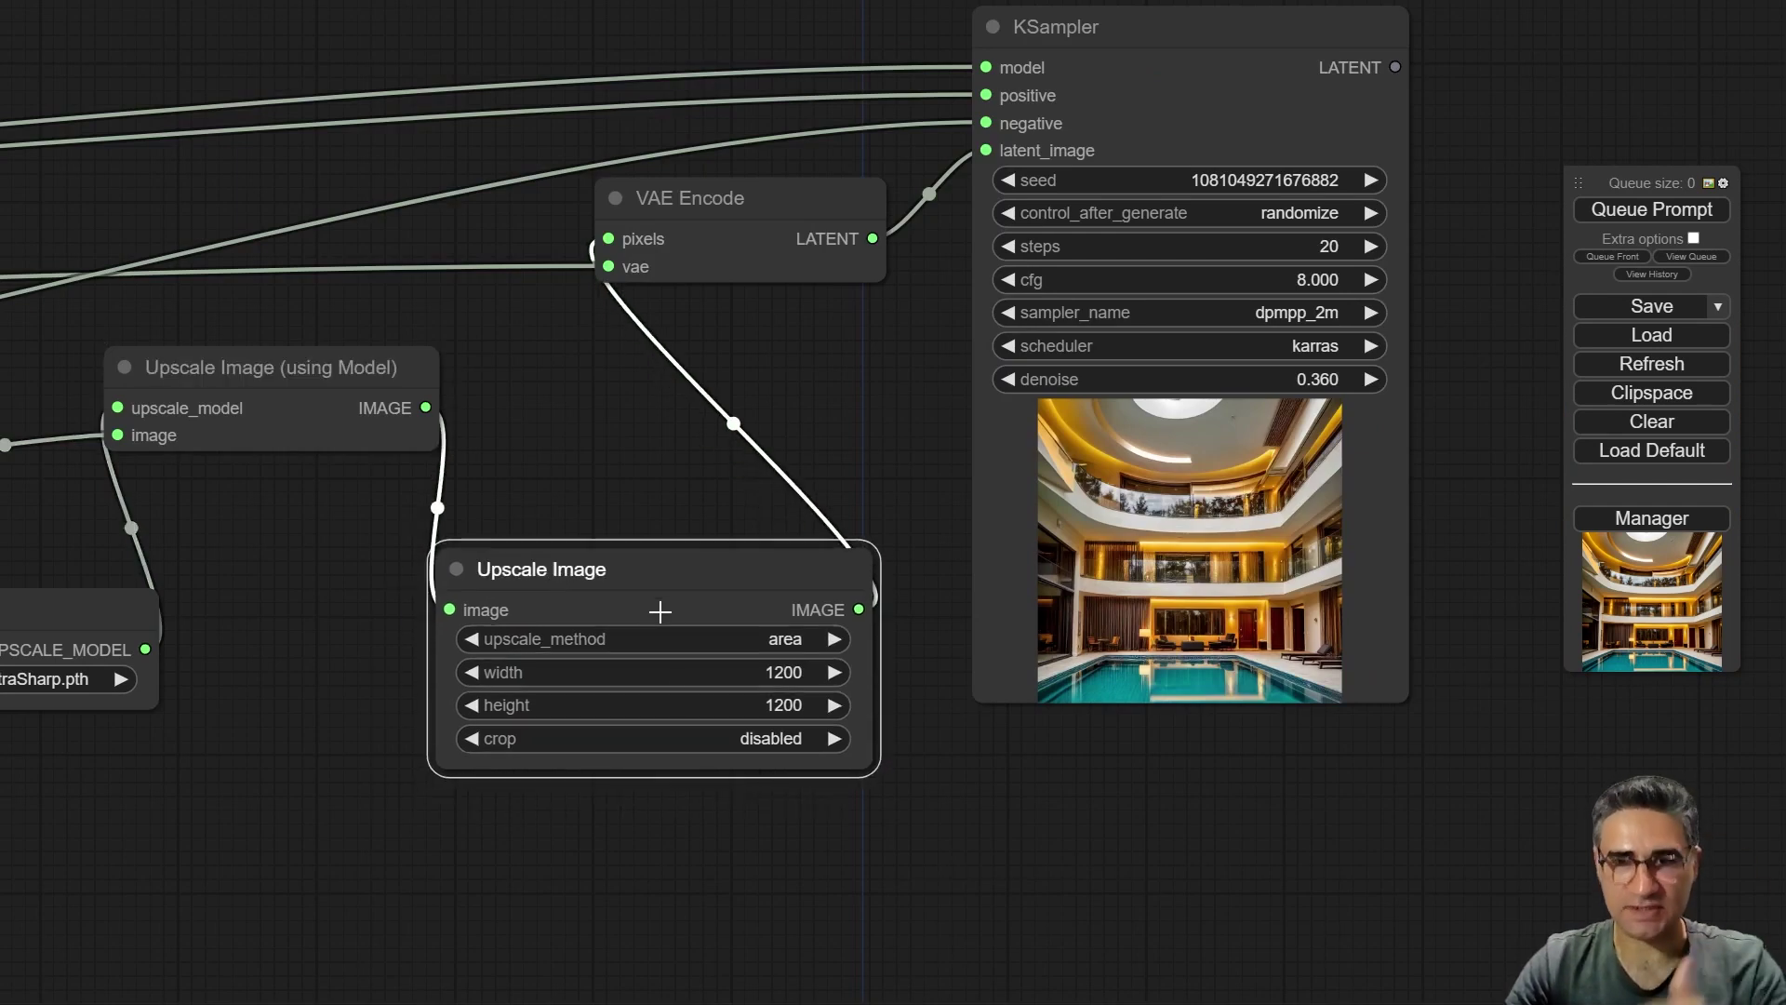
drag(620, 509, 367, 602)
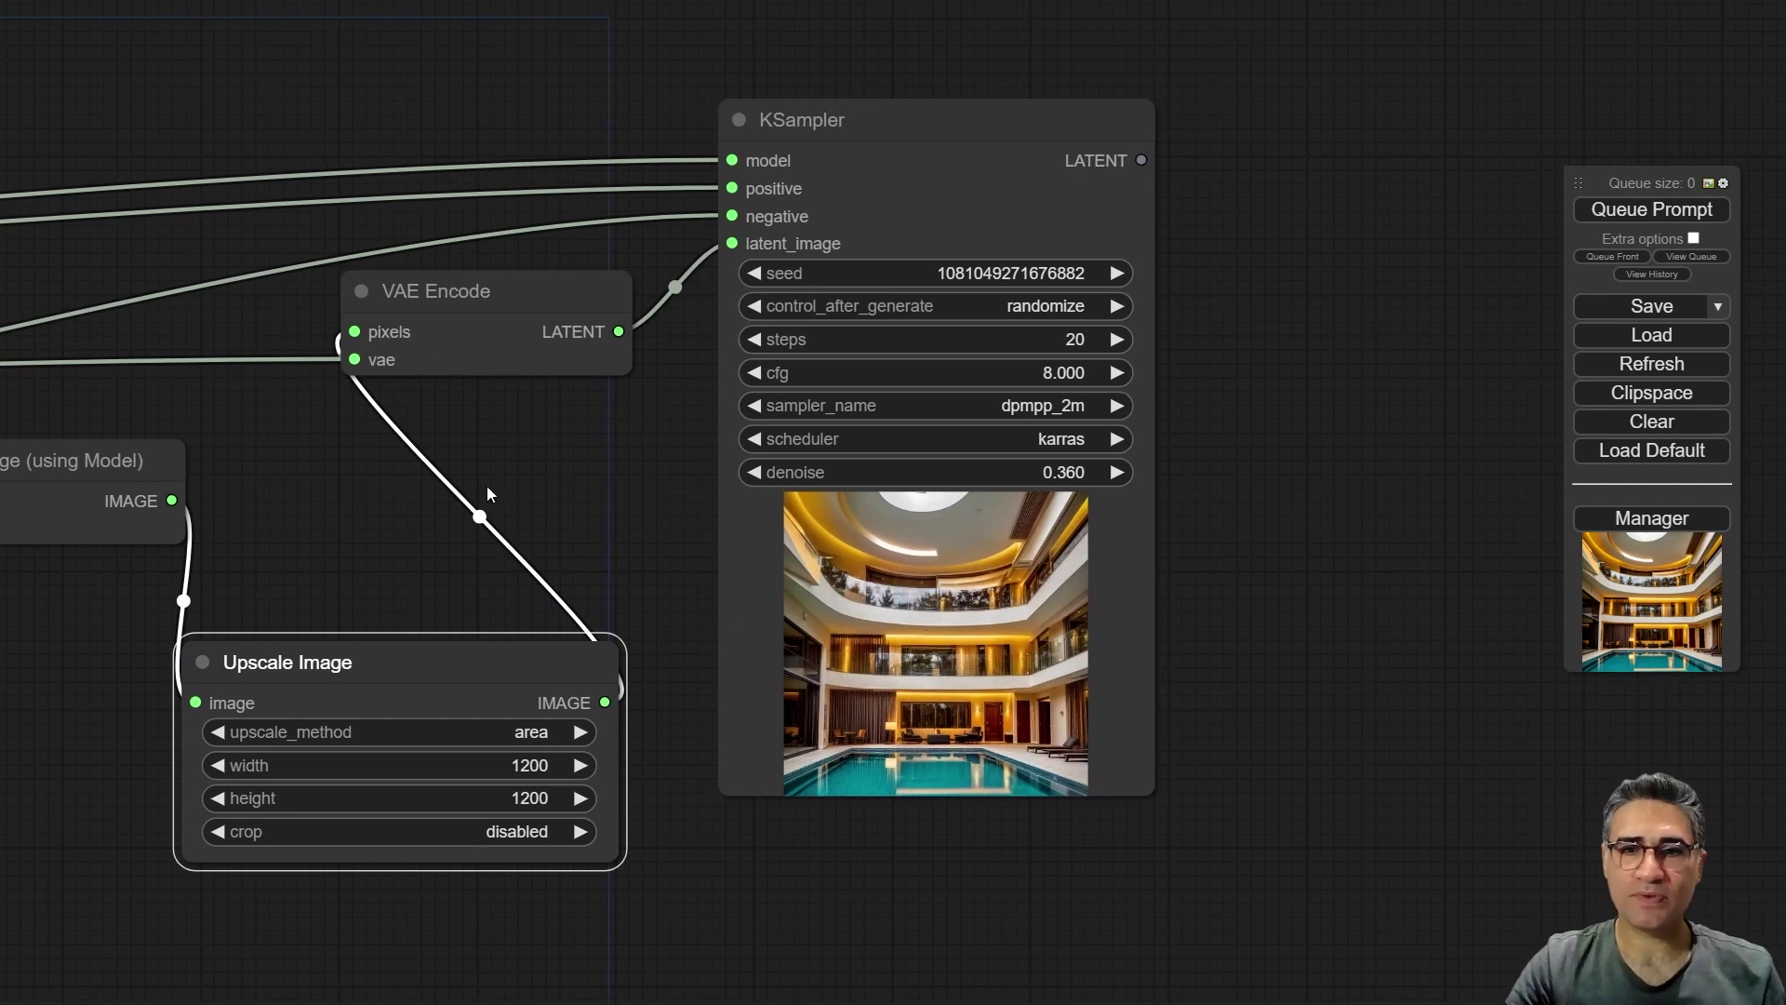
click(507, 301)
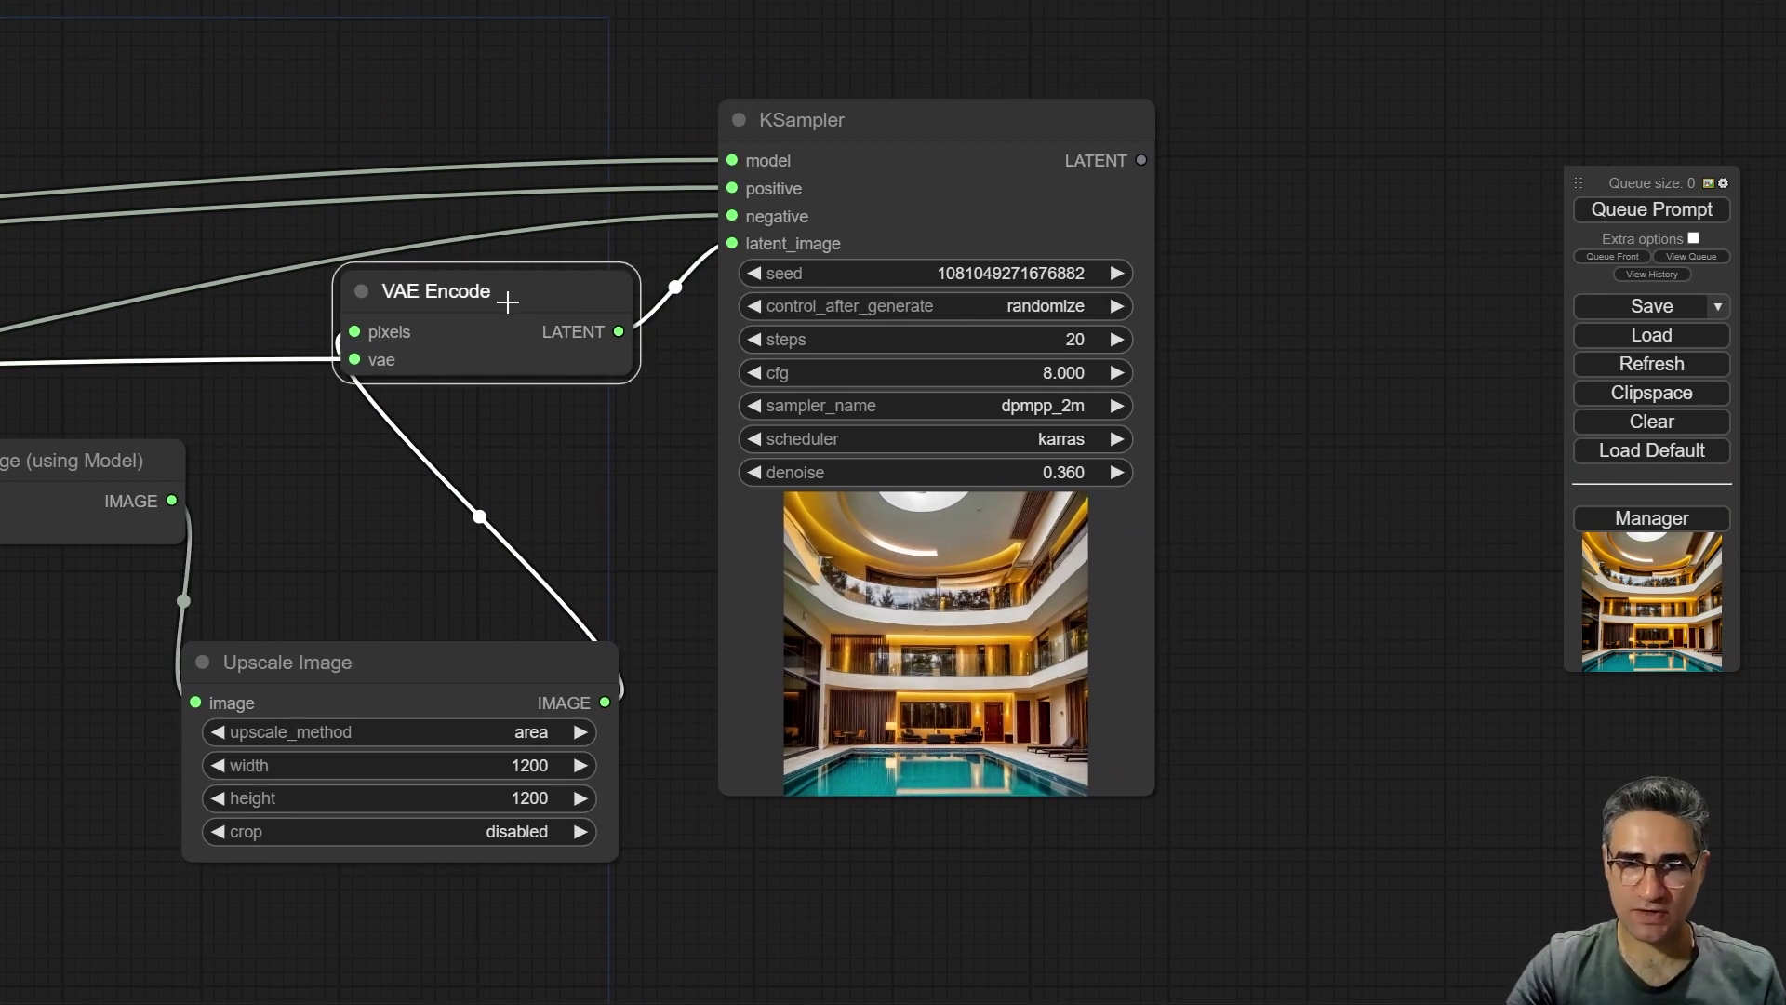
drag(881, 115, 859, 95)
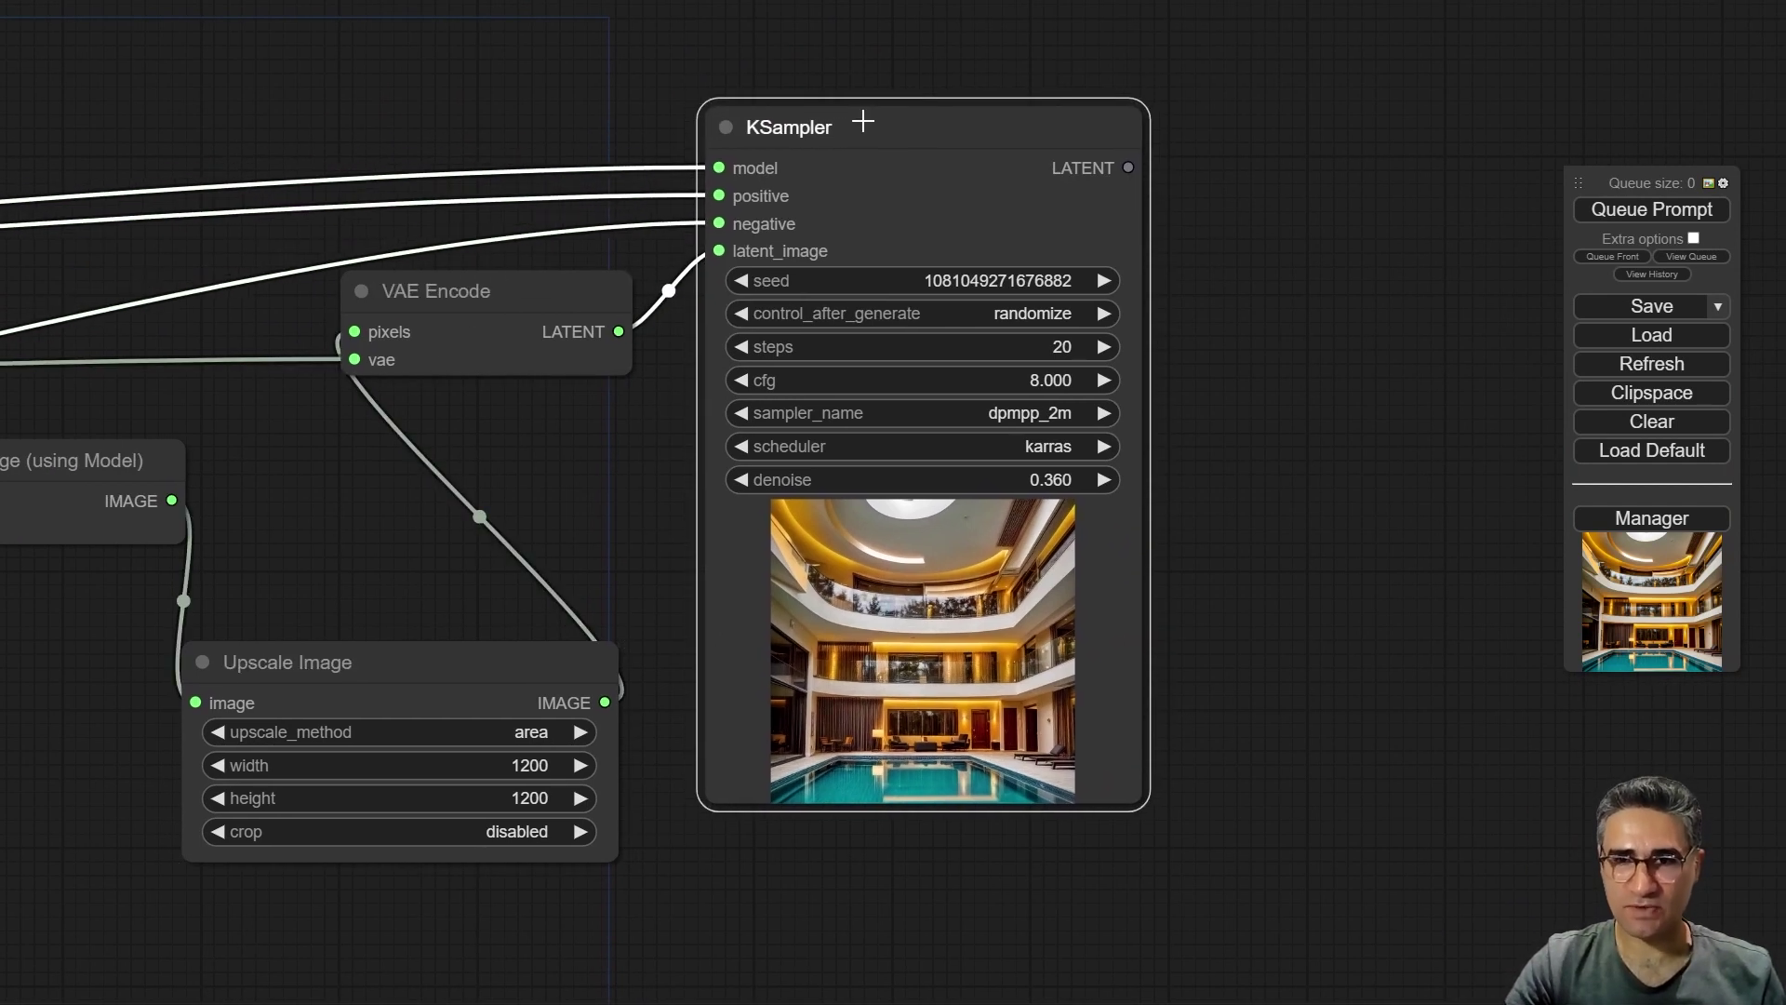
- Add a VAE Decode node from the second KSampler's LATENT output and align it beside the sampler
drag(1196, 186, 787, 268)
drag(700, 221, 882, 318)
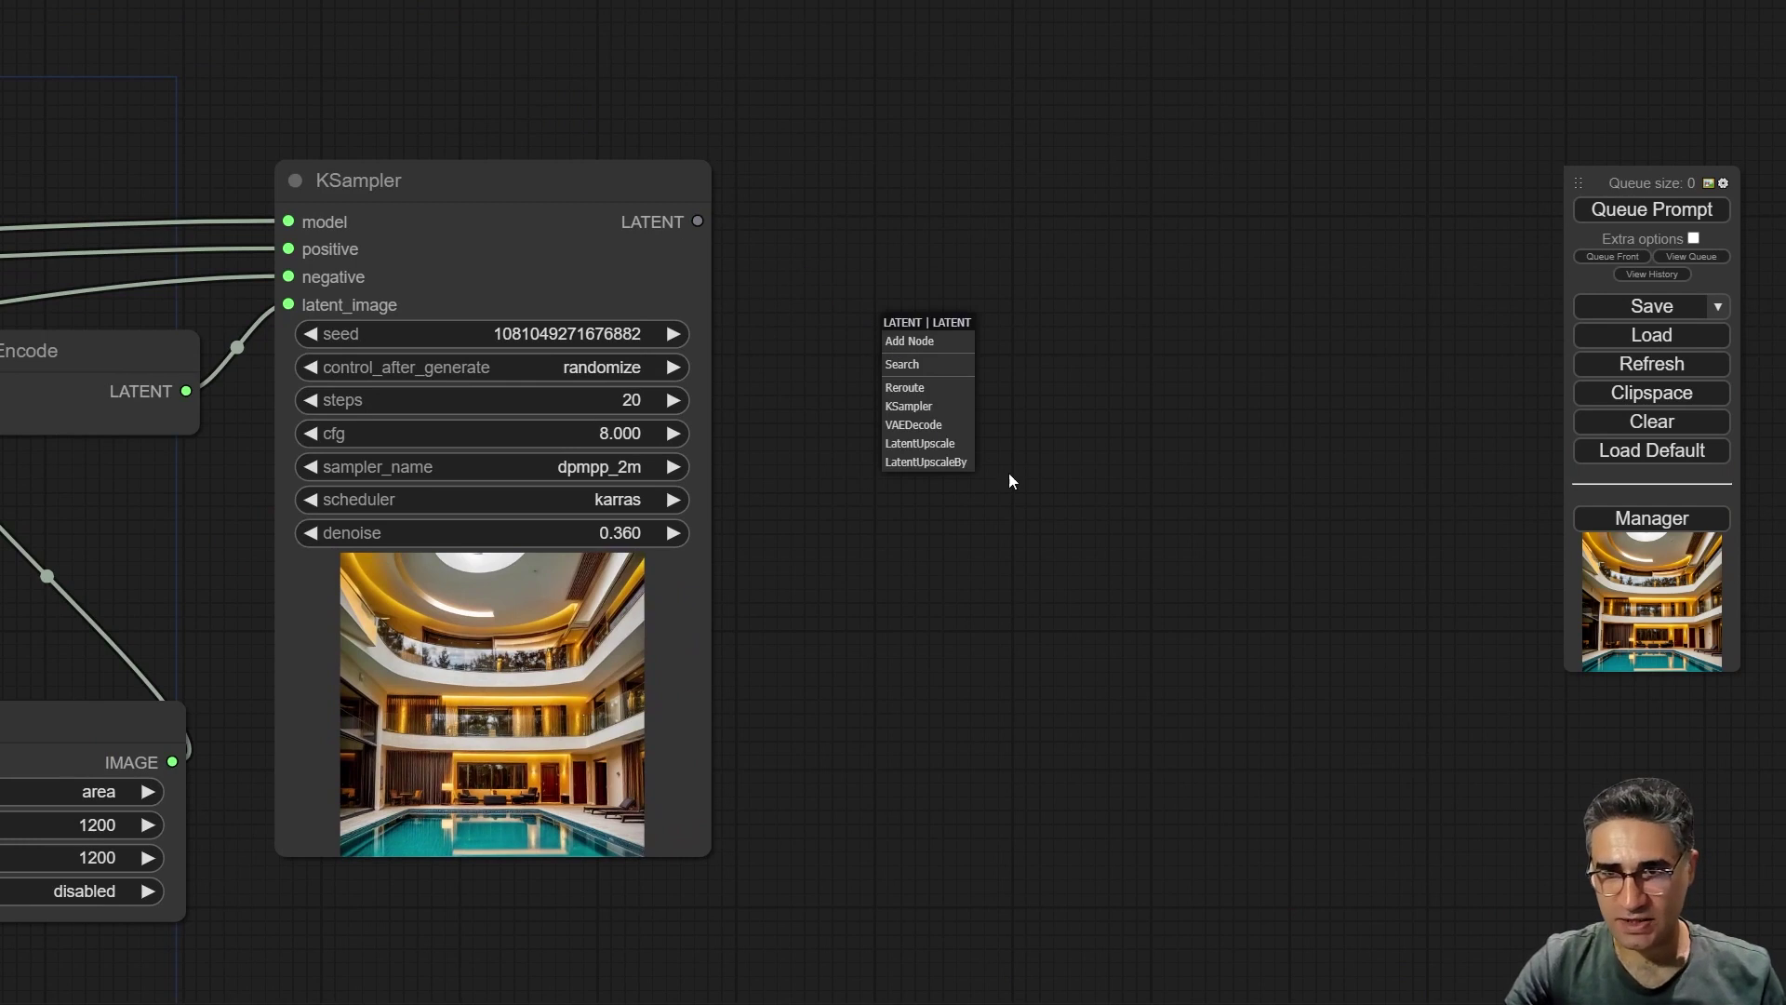
click(954, 427)
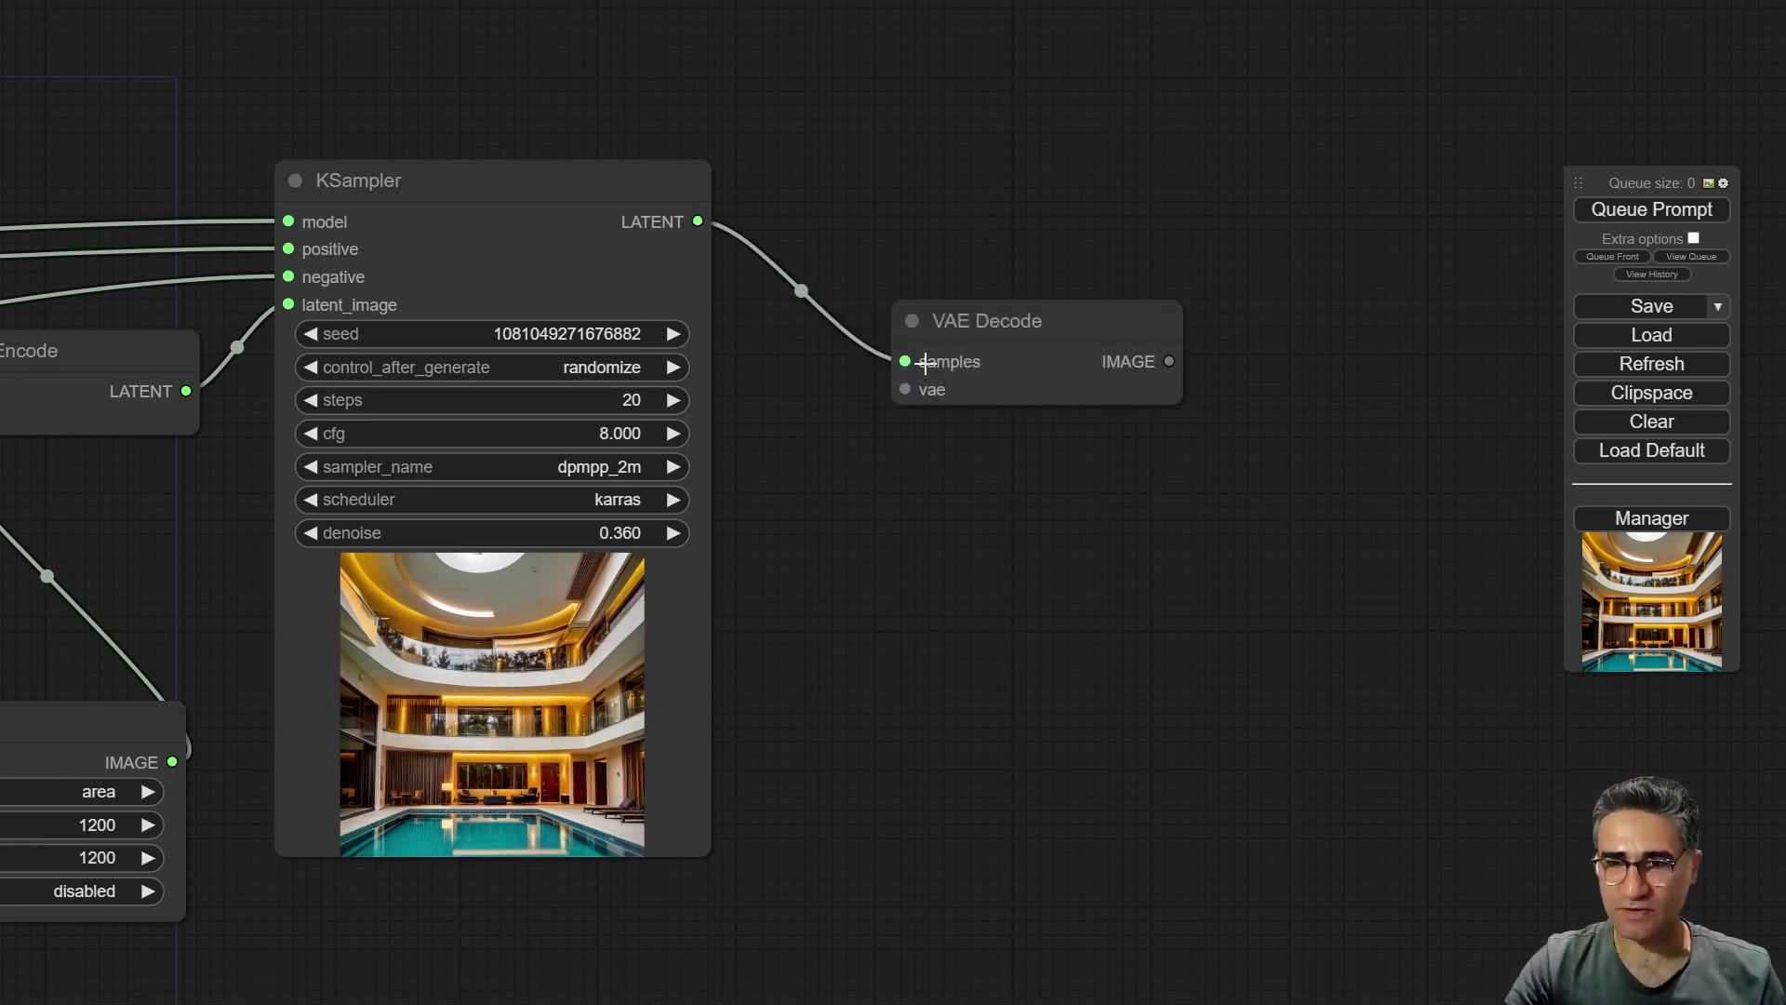
drag(973, 307, 926, 164)
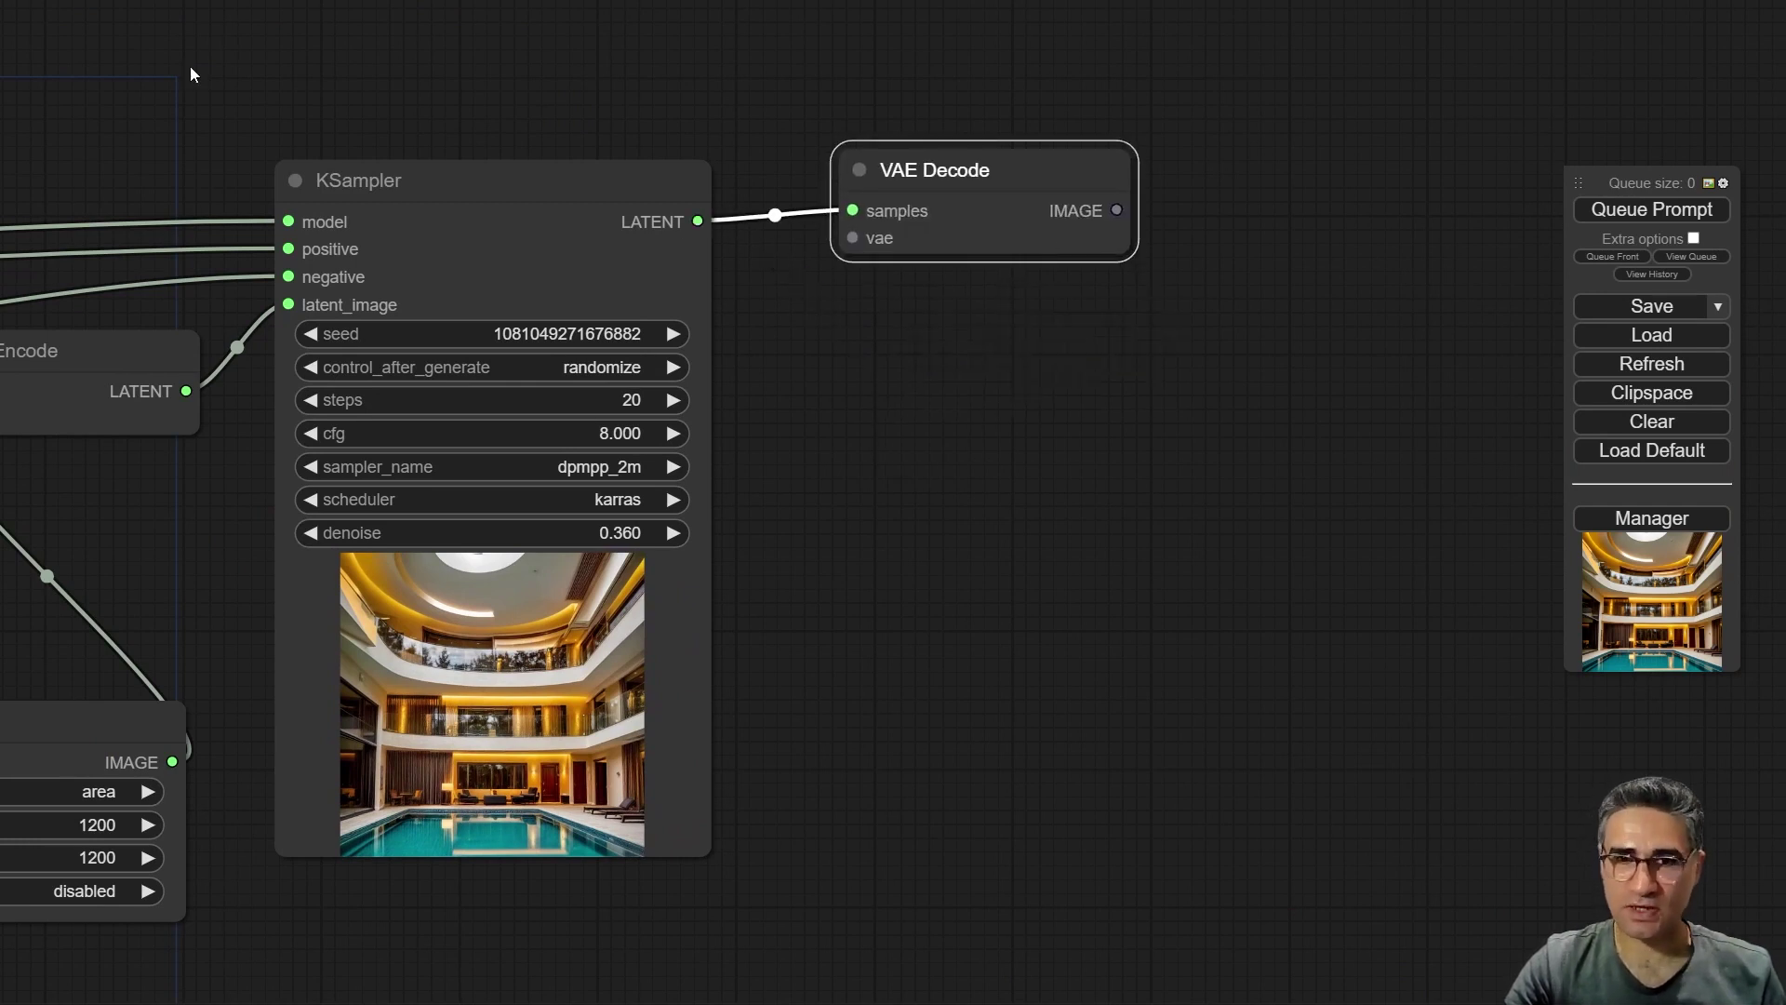
- Connect the checkpoint's VAE output to the vae input of the new VAE Decode node
scroll(877, 193, down, 6)
drag(204, 164, 558, 128)
drag(59, 217, 1330, 127)
drag(1361, 196, 918, 279)
- Add a Save Image node from the new VAE Decode node's IMAGE output and move it up slightly
scroll(917, 279, up, 5)
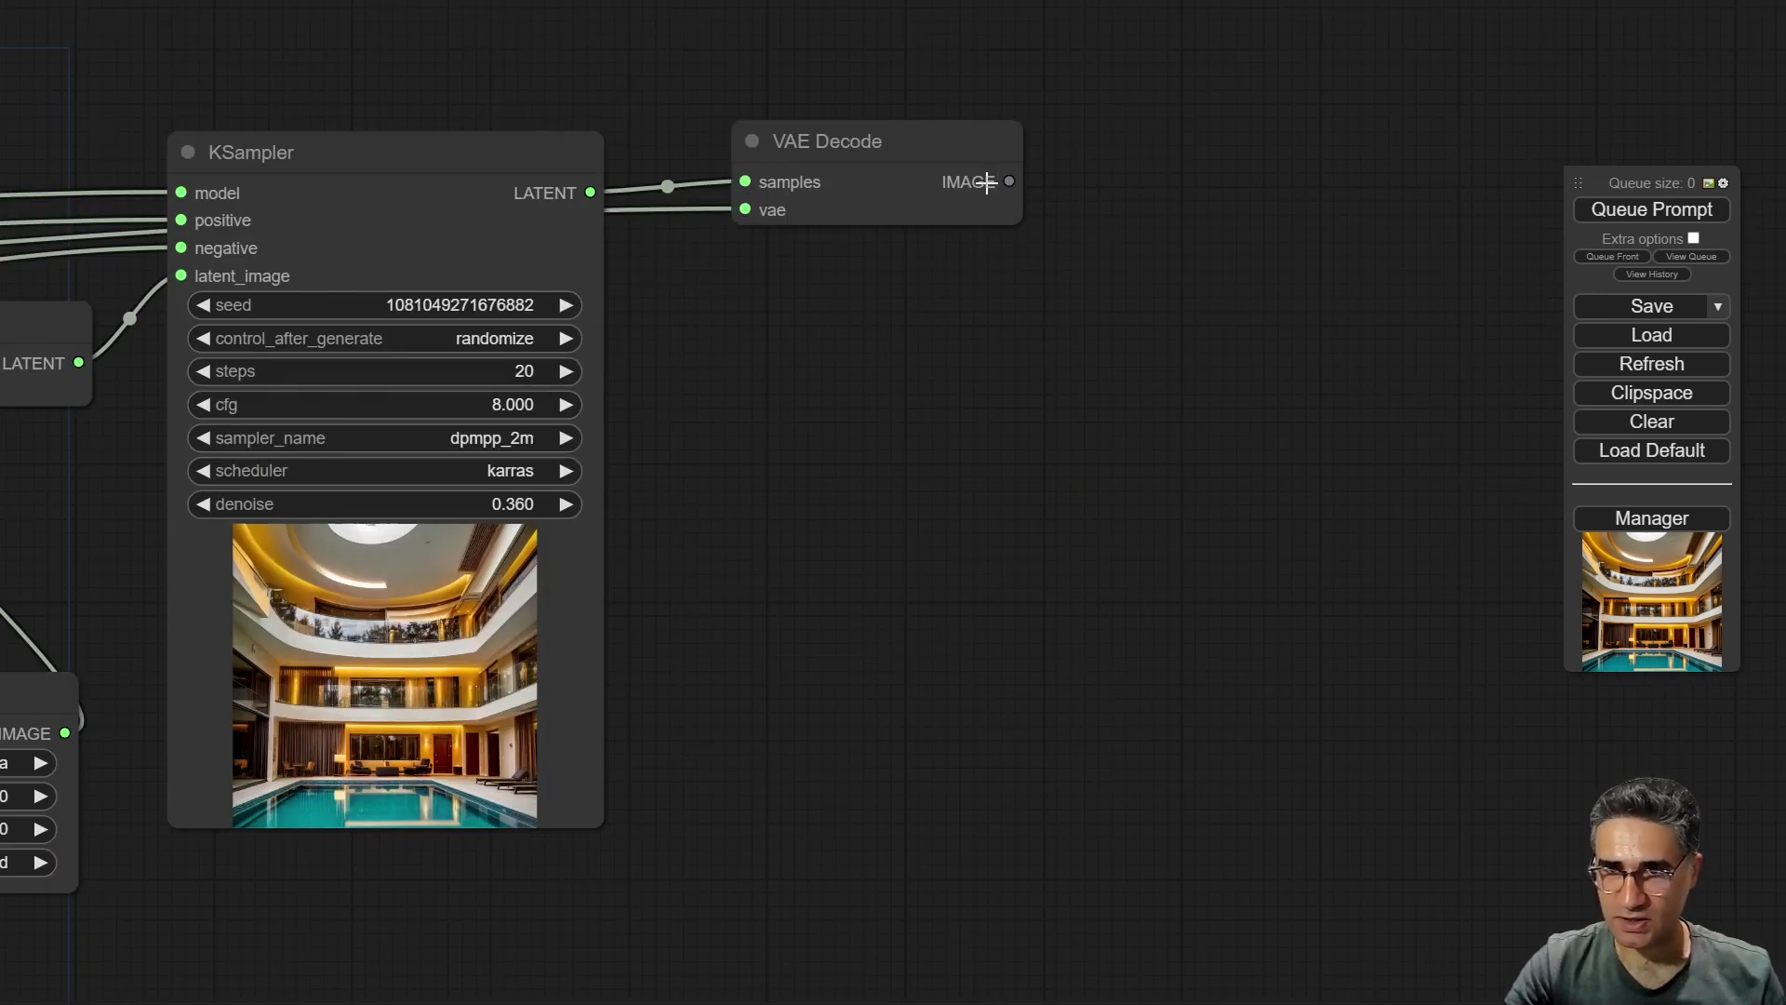
drag(1008, 181, 1112, 435)
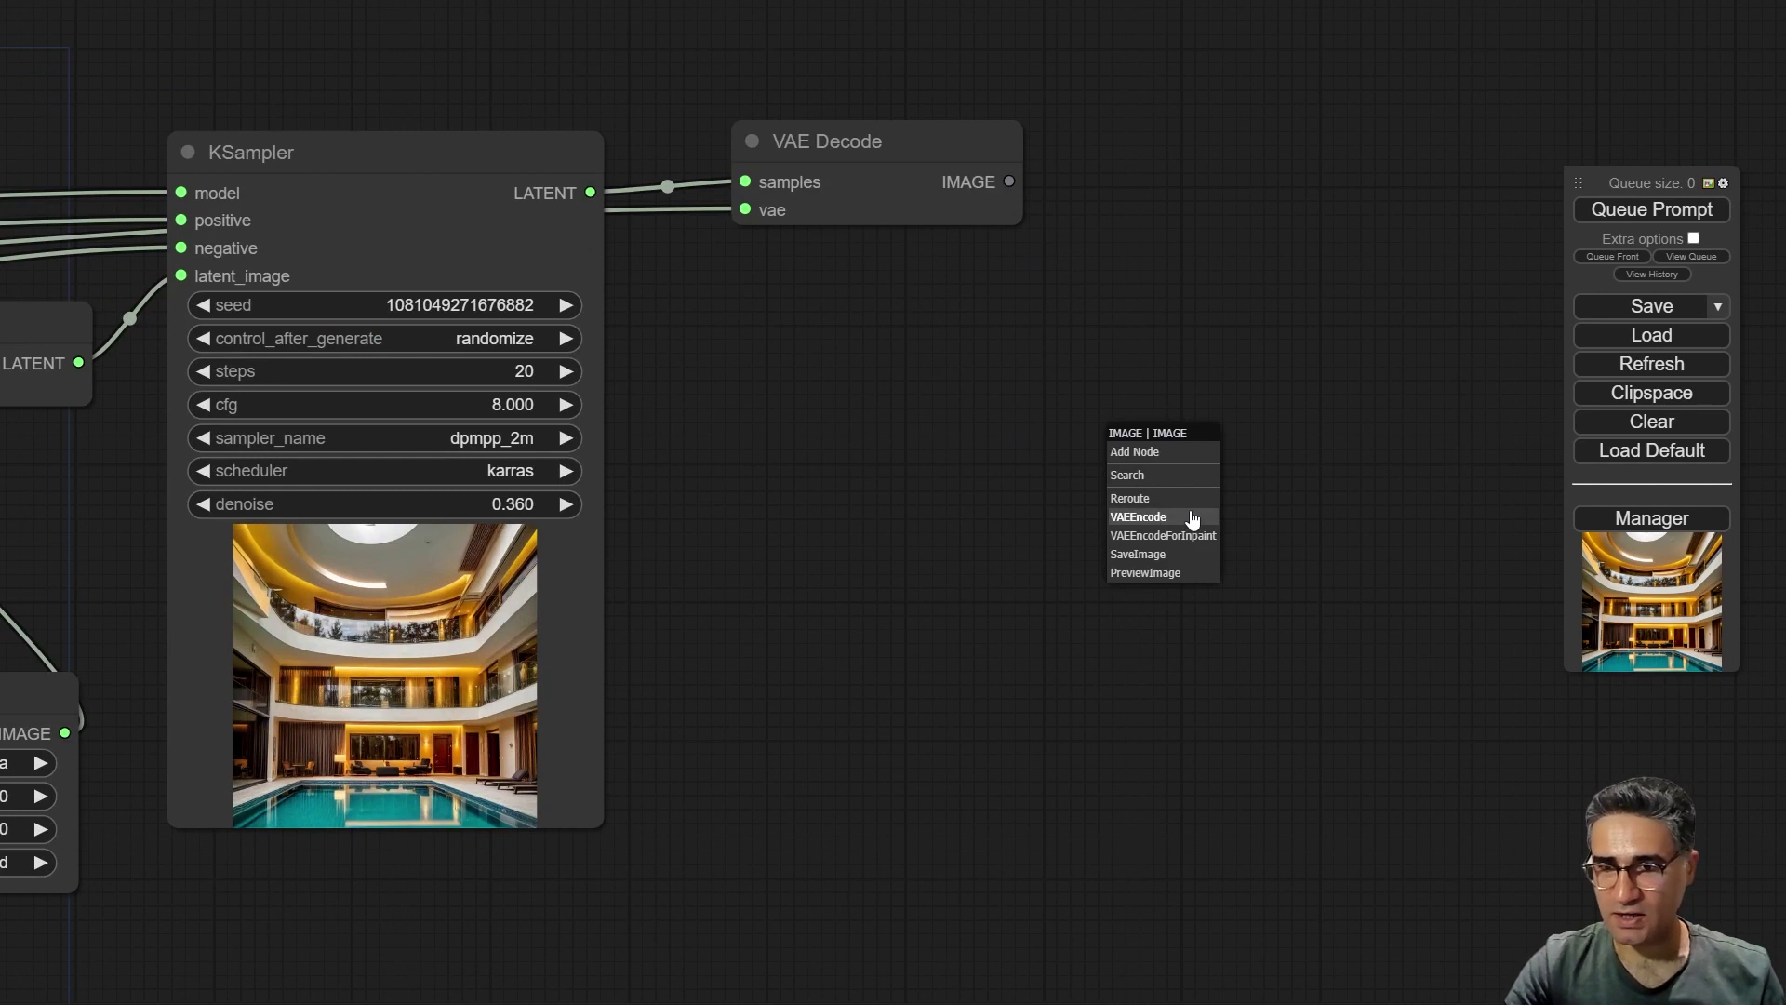
click(1154, 556)
drag(1236, 459, 1236, 395)
scroll(877, 508, down, 3)
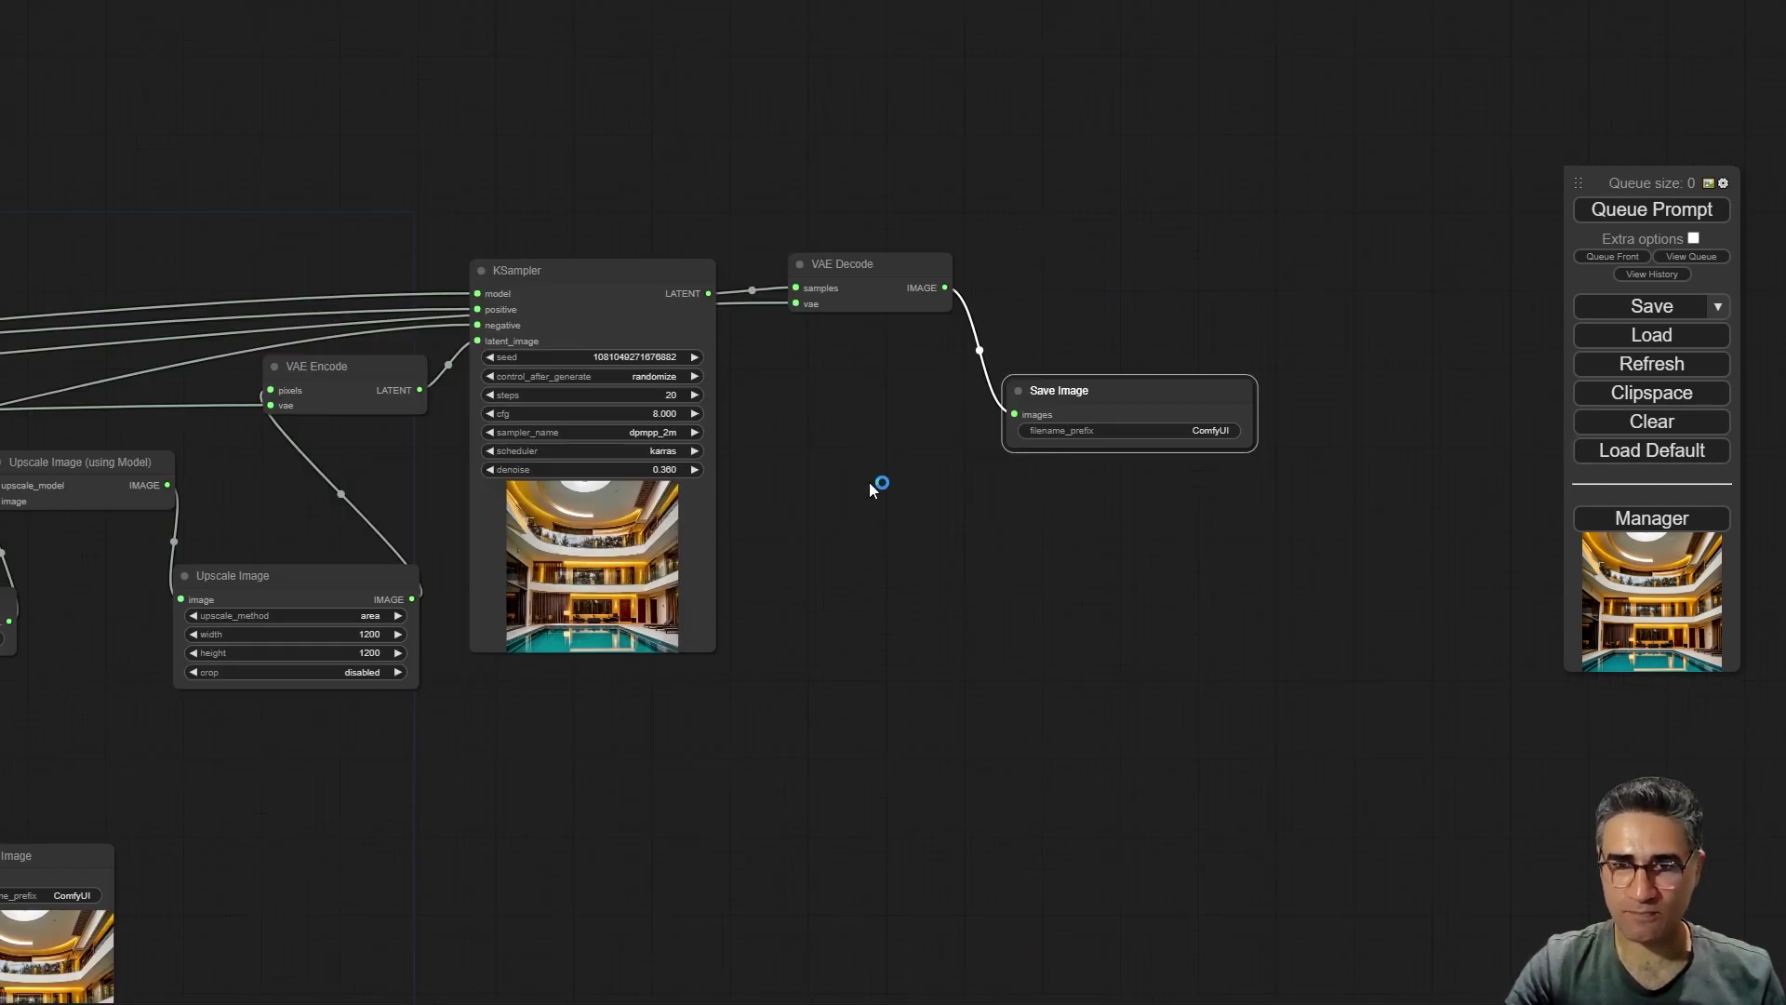
drag(876, 509, 1078, 417)
- Review the Load Upscale Model and Upscale Image (using Model) nodes and the target width and height in Upscale Image
drag(846, 765, 790, 735)
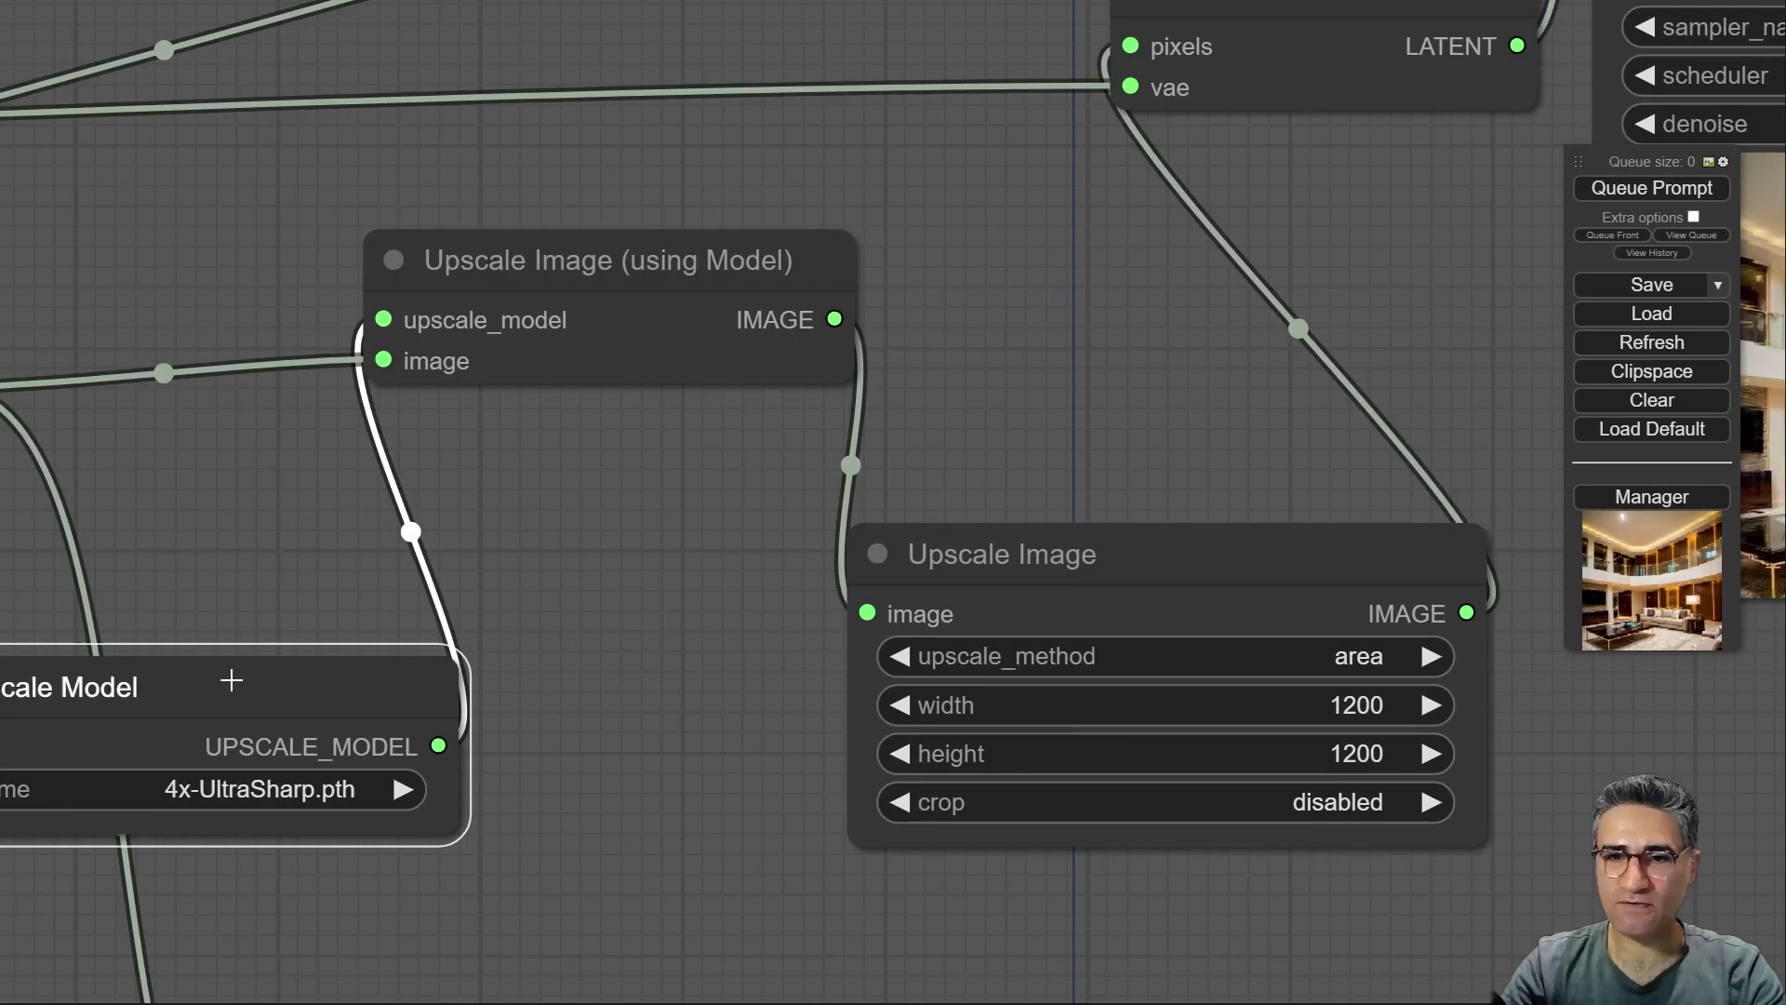
drag(260, 505, 407, 478)
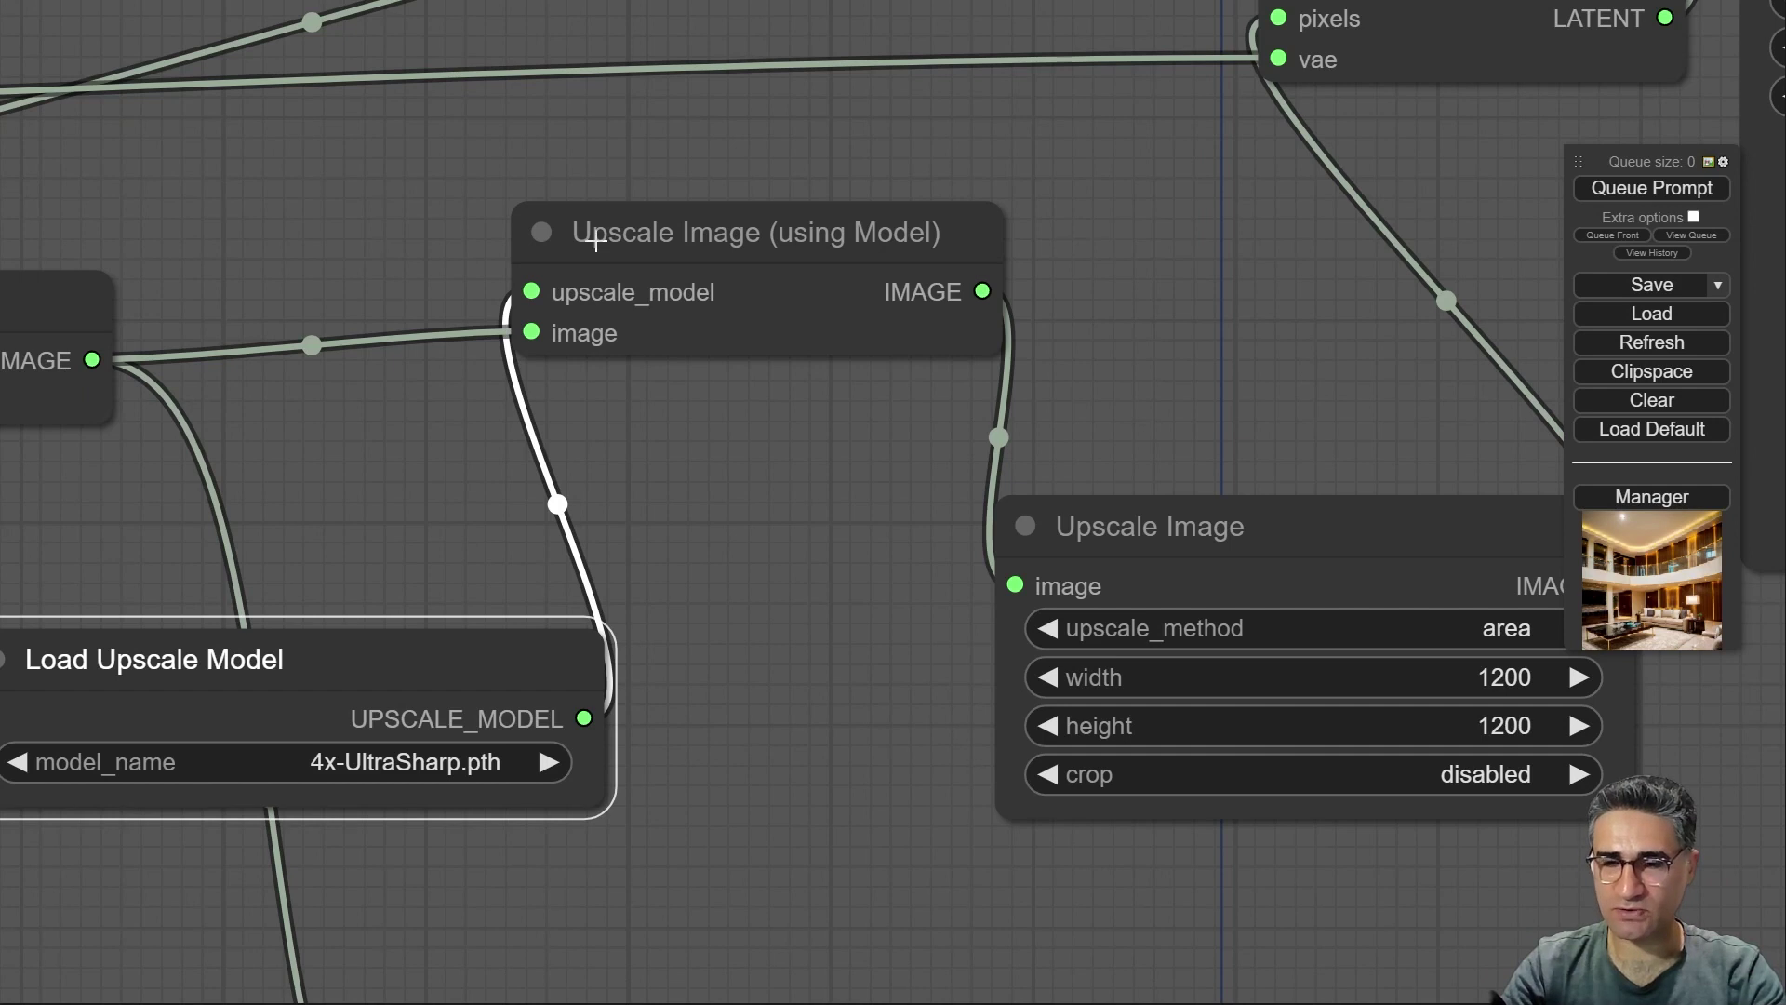
drag(823, 229, 804, 220)
drag(698, 530, 24, 447)
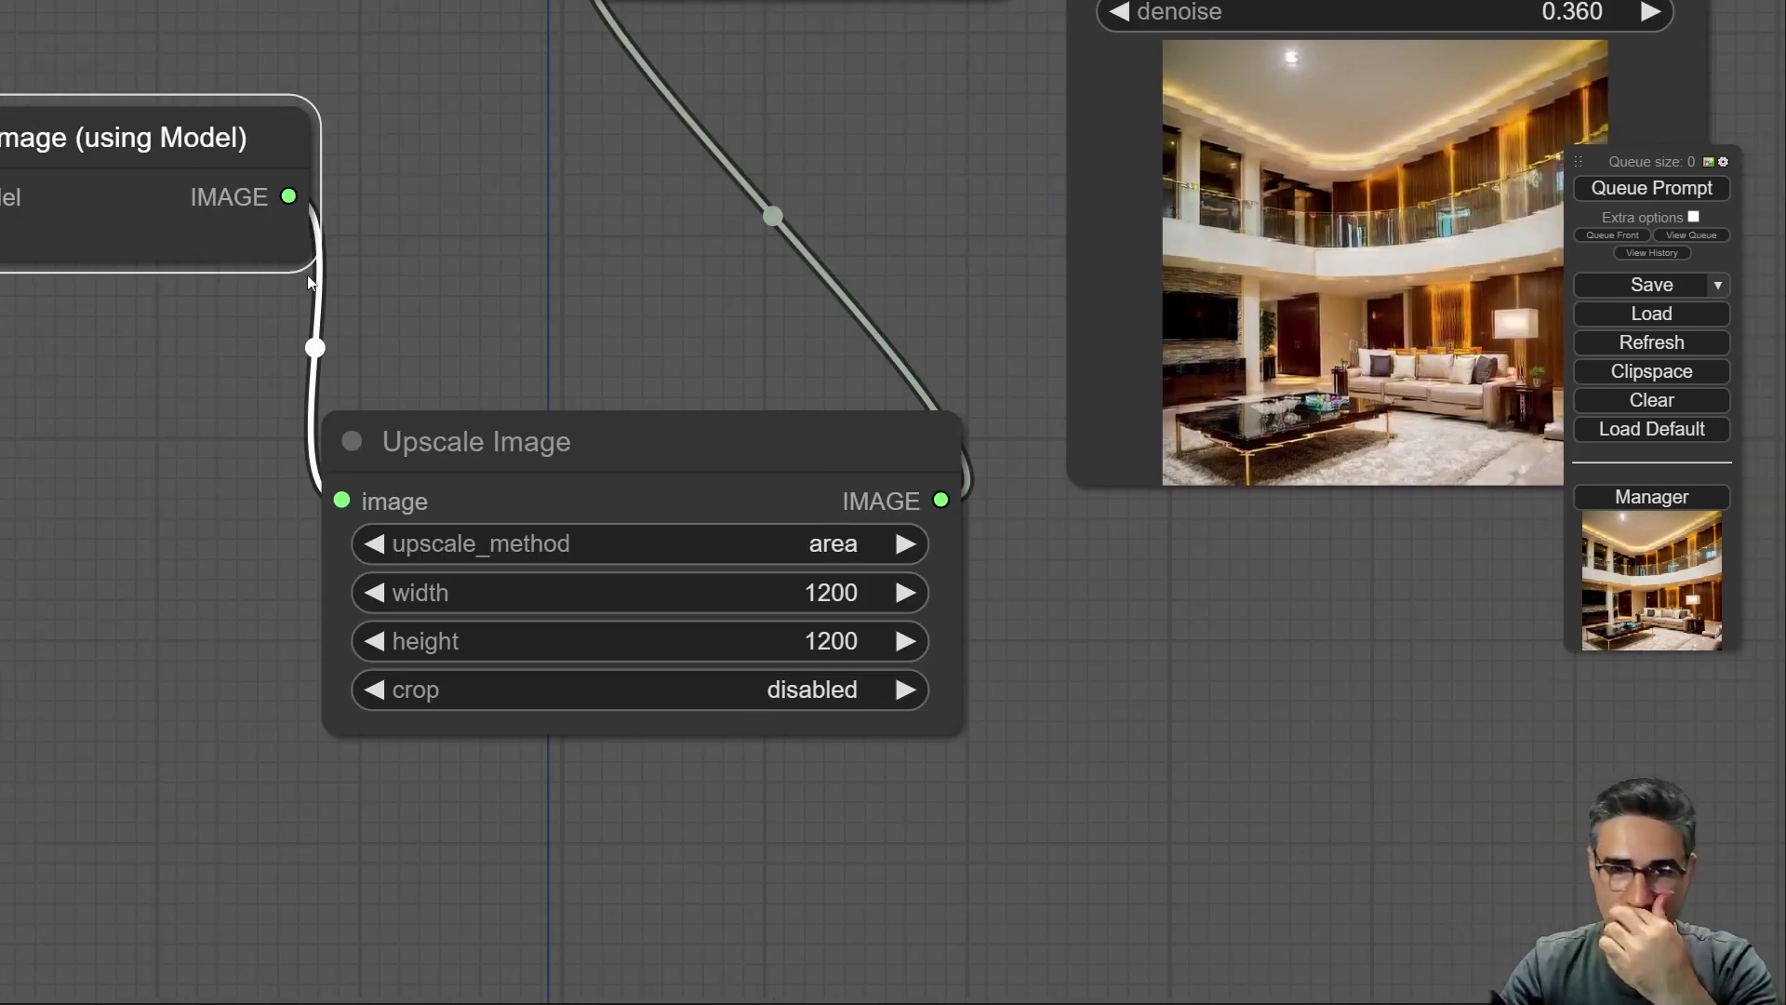
drag(734, 476, 695, 475)
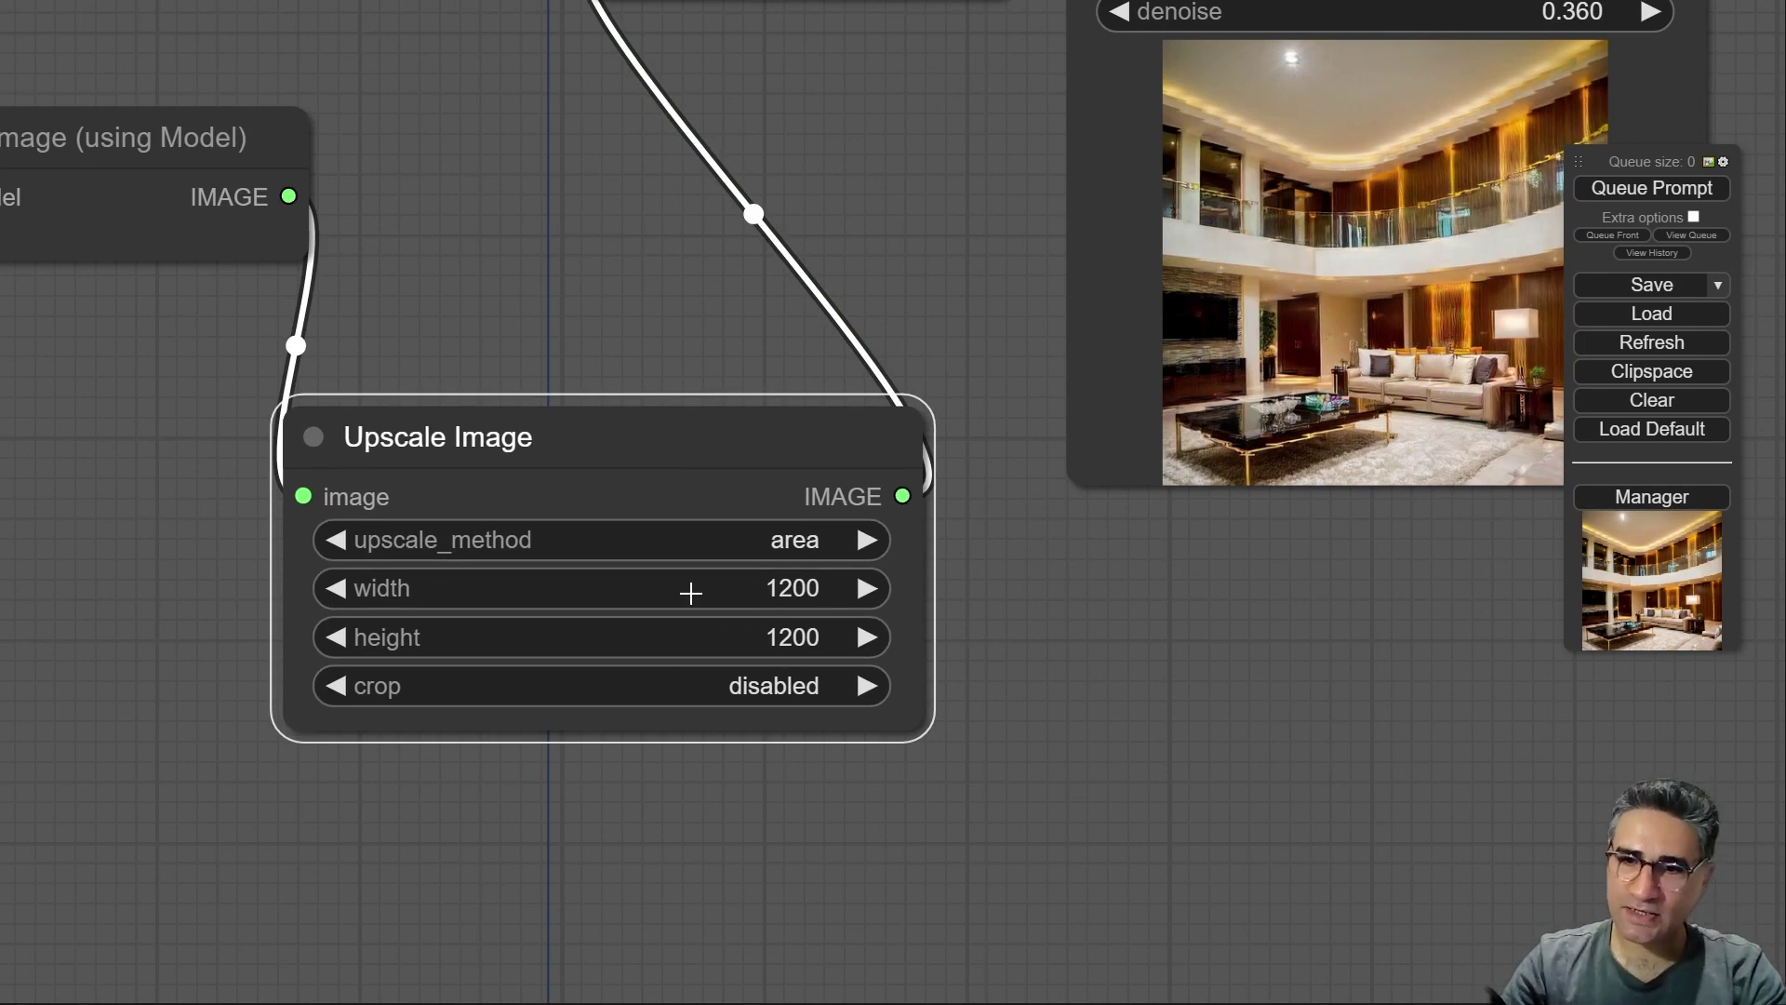
drag(856, 105, 603, 612)
drag(658, 838, 615, 601)
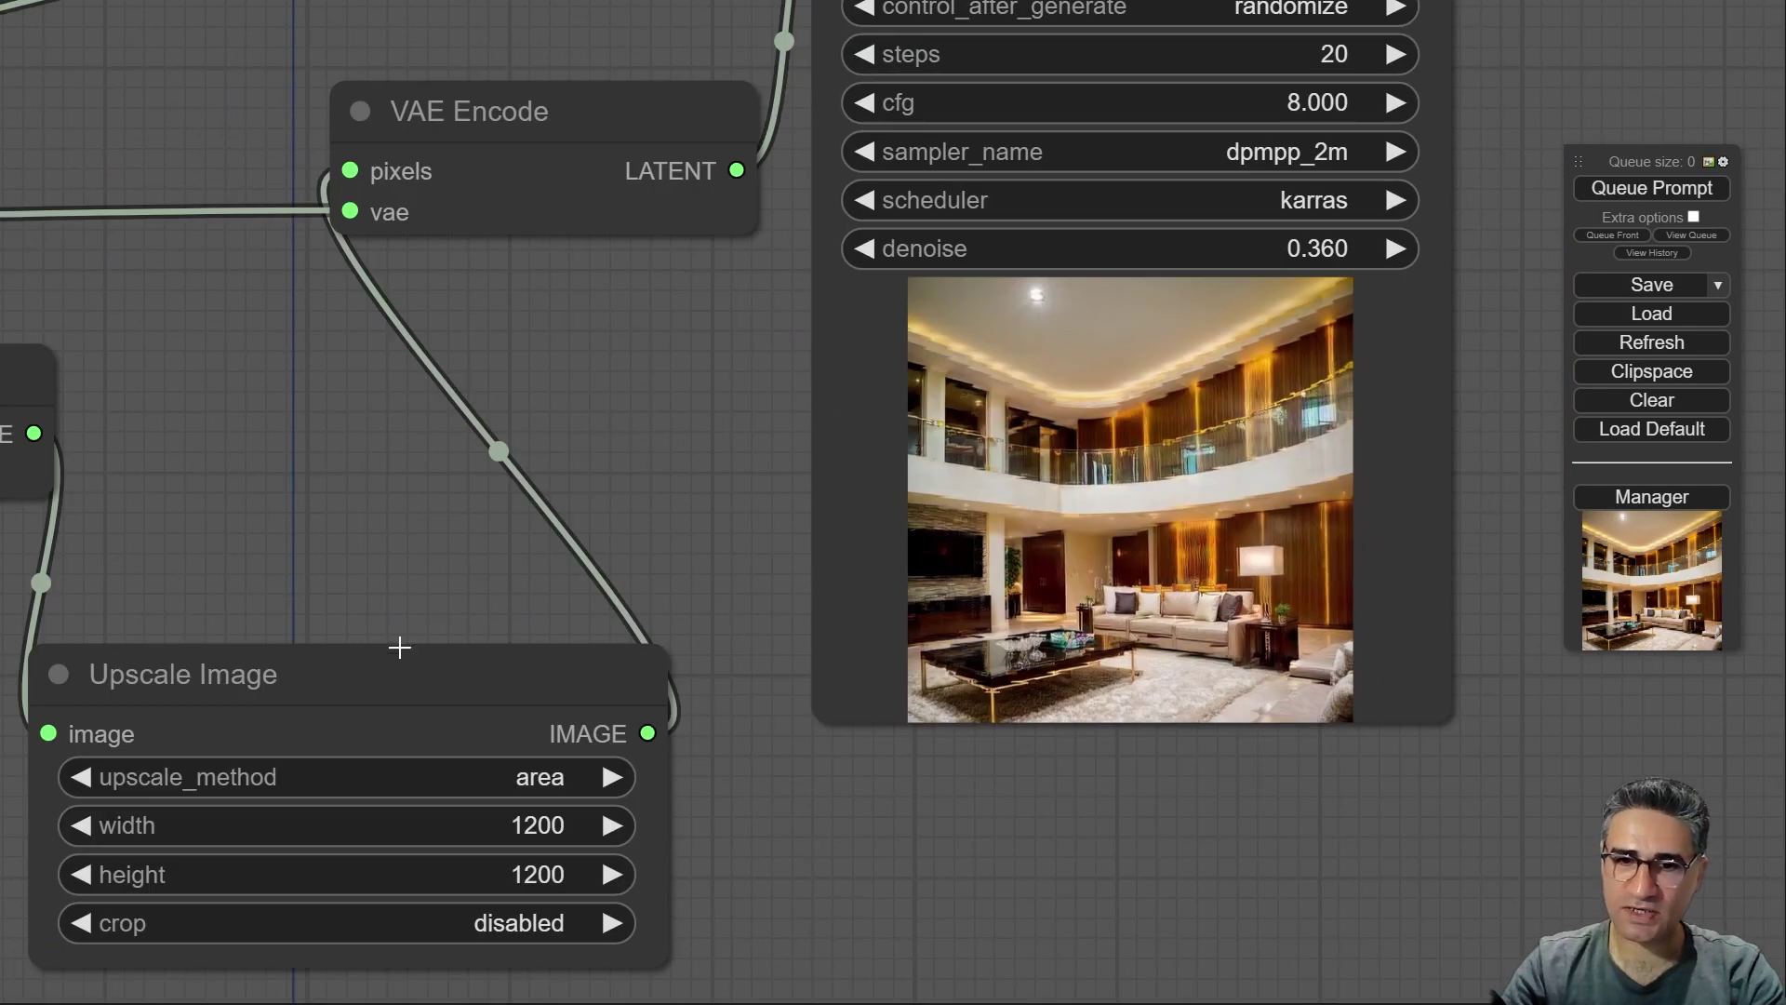
- Review how VAE Encode turns the resized image into a latent for the second KSampler and its settings
drag(633, 281, 553, 404)
click(479, 234)
drag(479, 234, 472, 198)
drag(552, 406, 333, 657)
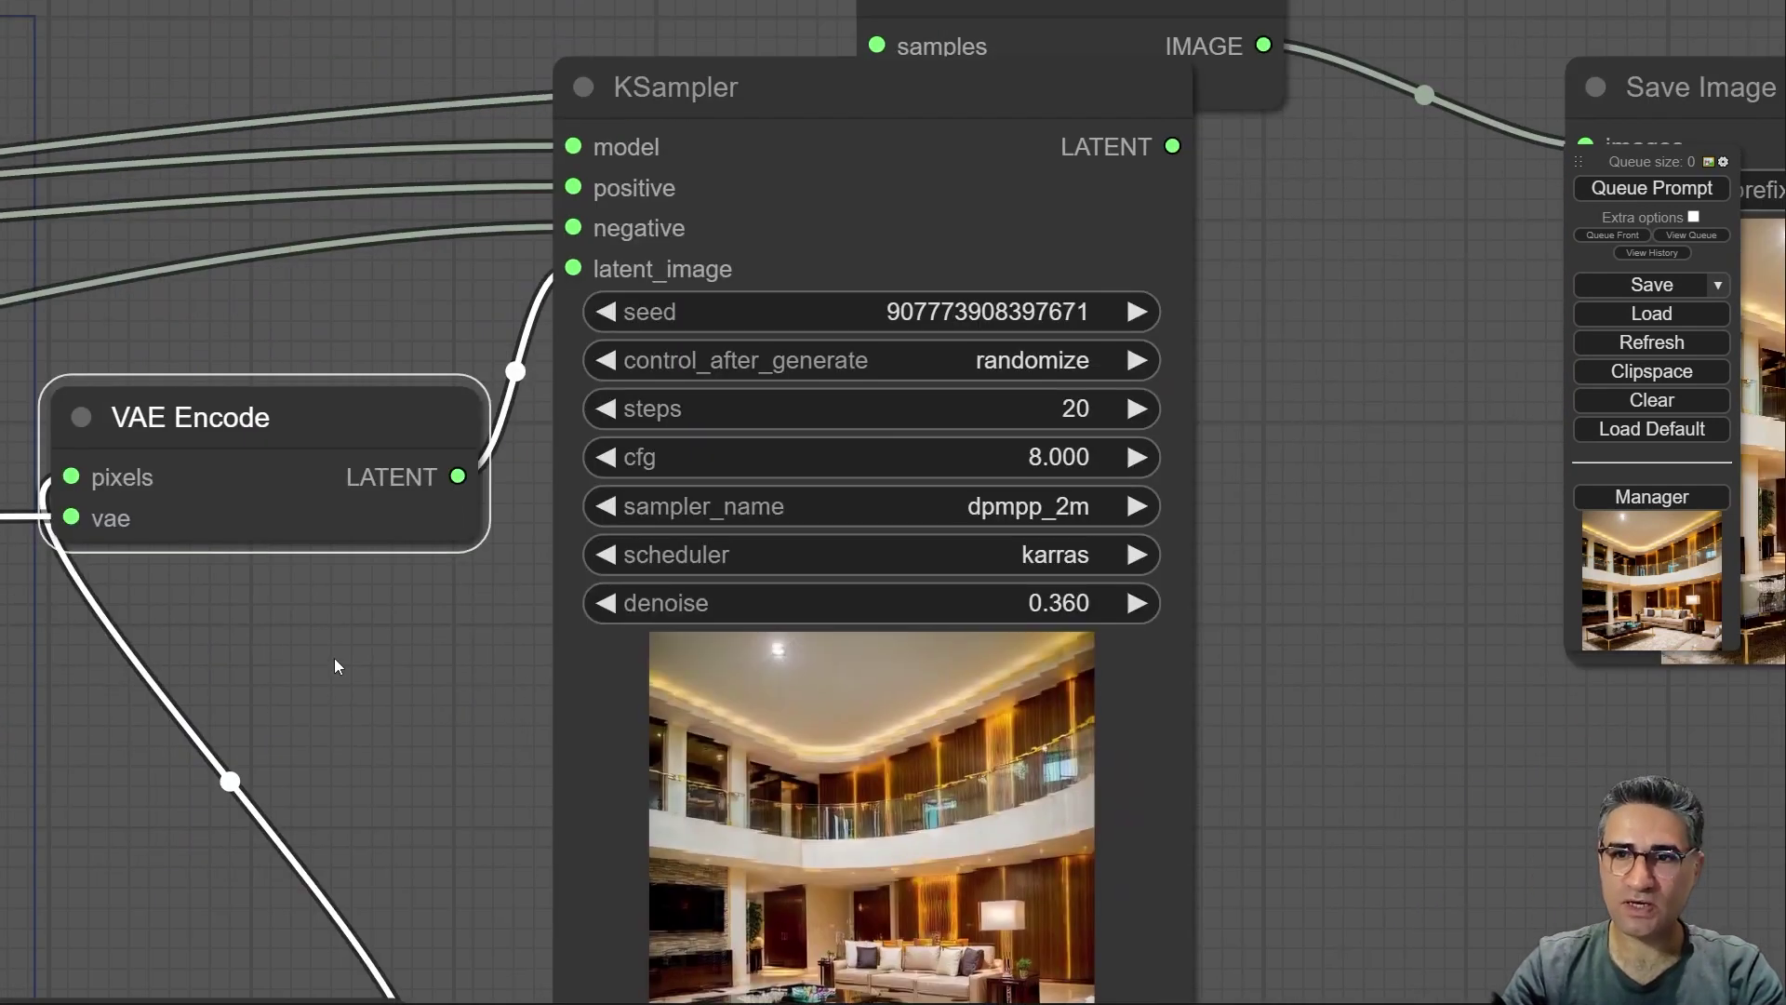
drag(757, 76, 808, 155)
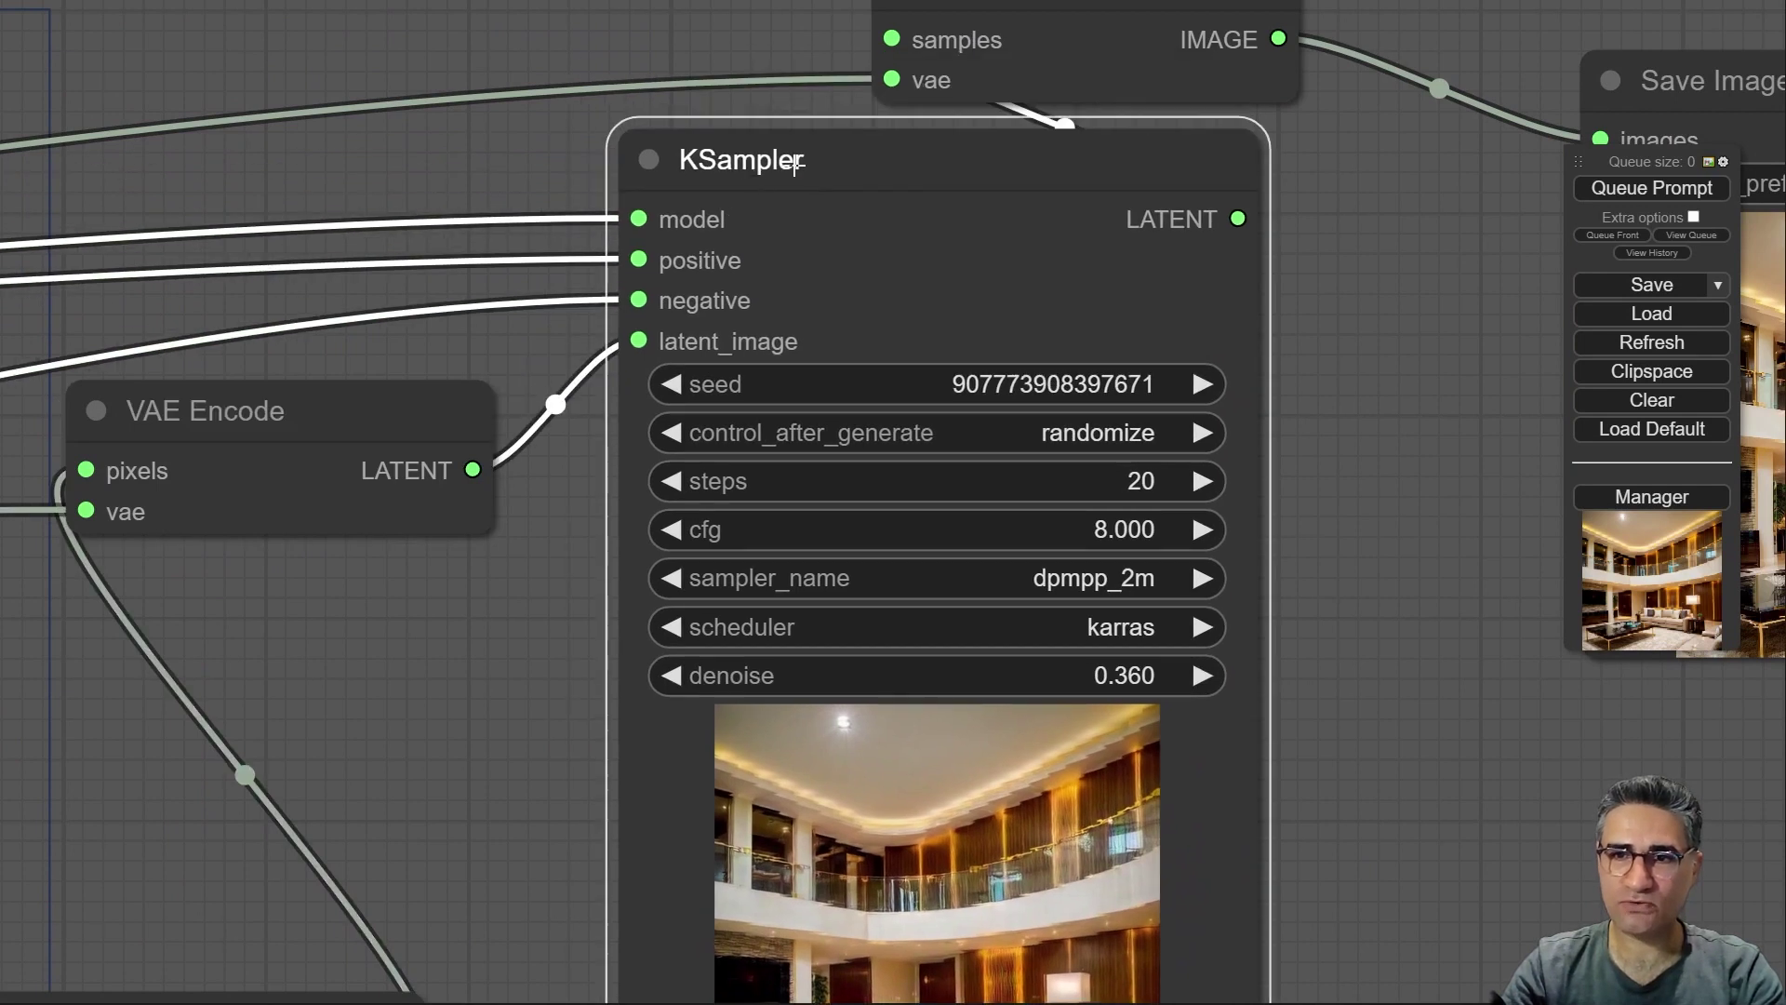
drag(1273, 479, 850, 356)
- Queue the prompt and inspect the first KSampler's preview image up close
click(1656, 191)
drag(1020, 856, 1231, 378)
scroll(963, 738, down, 5)
drag(731, 787, 1625, 399)
drag(131, 487, 792, 658)
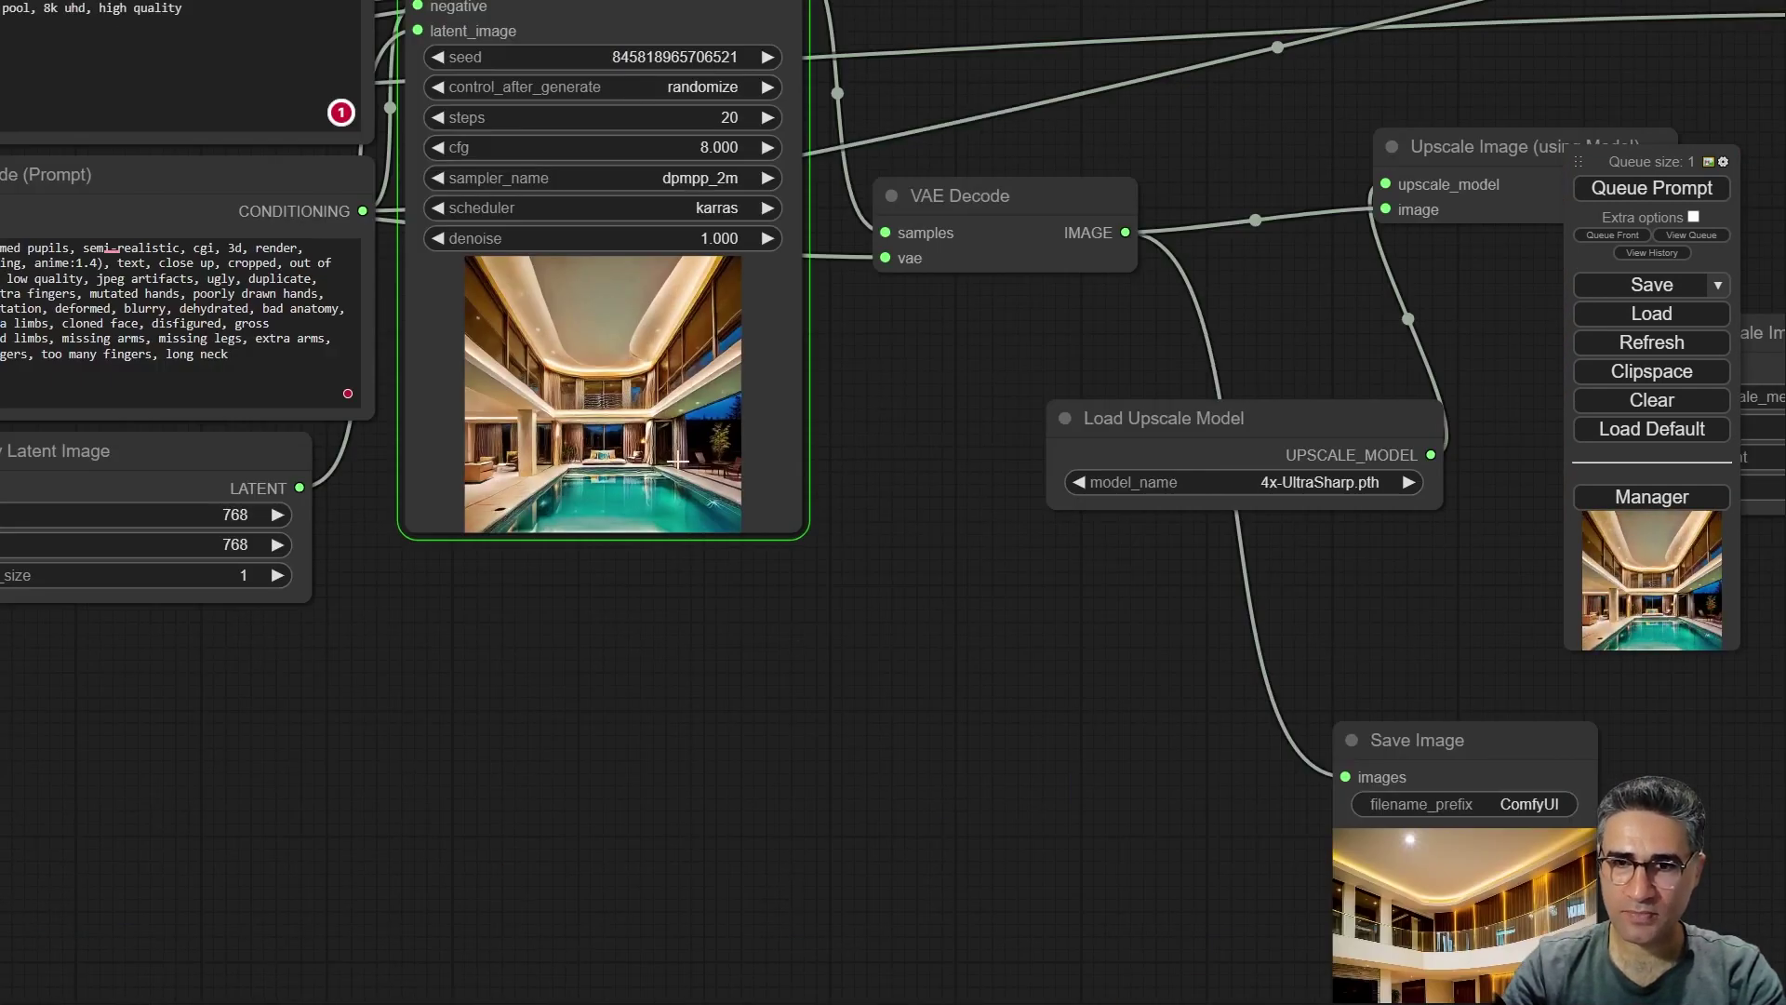
scroll(605, 387, up, 11)
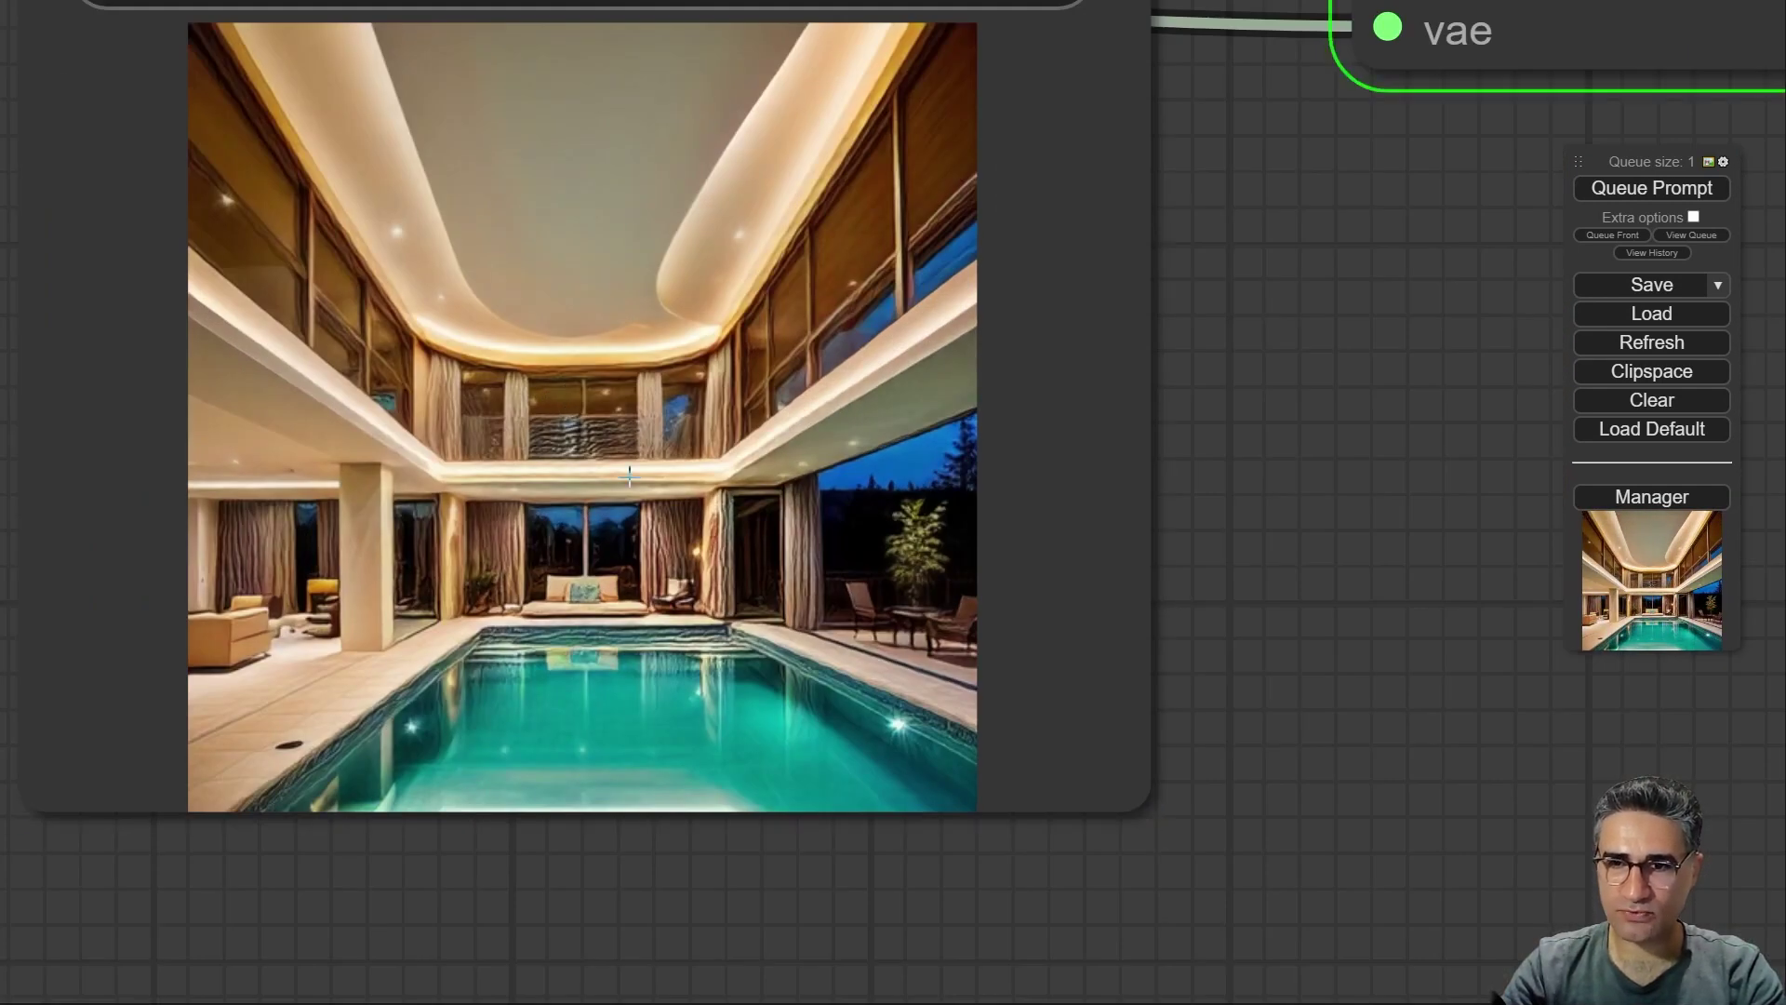
scroll(675, 528, down, 11)
- Follow the run along the upscale nodes and inspect the second KSampler's preview image up close
drag(832, 736, 346, 711)
drag(926, 715, 343, 713)
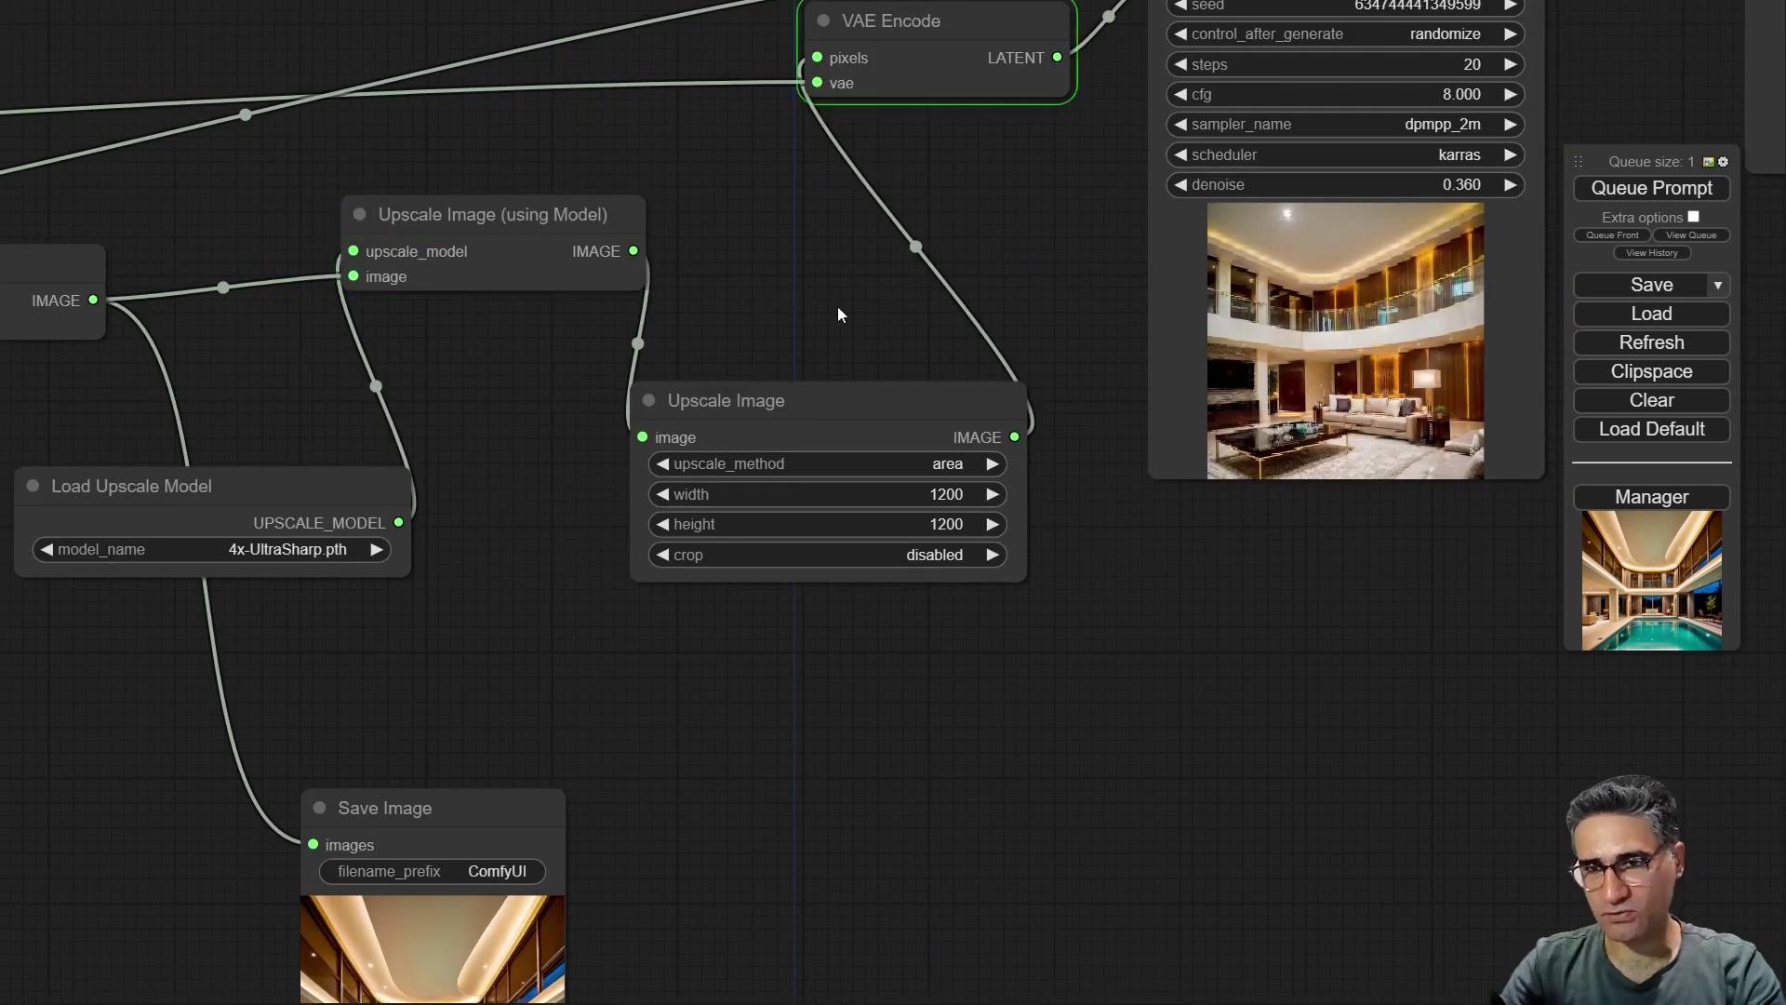
drag(840, 307, 314, 605)
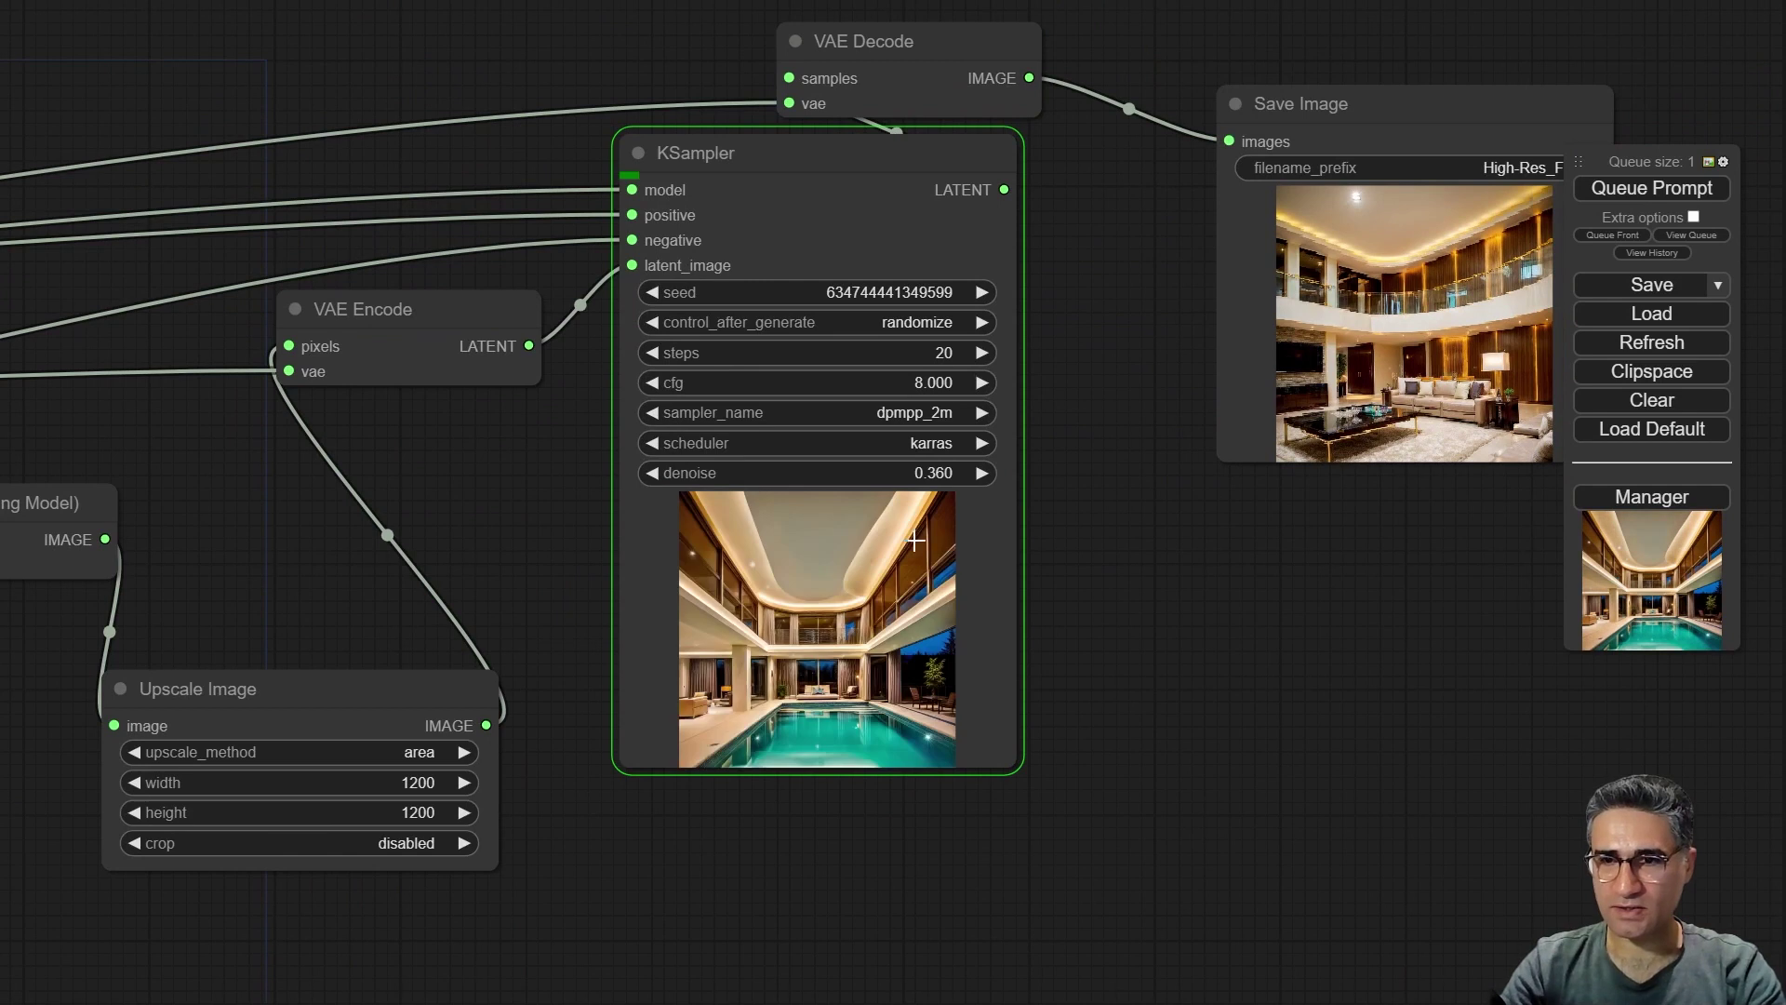
scroll(908, 528, up, 5)
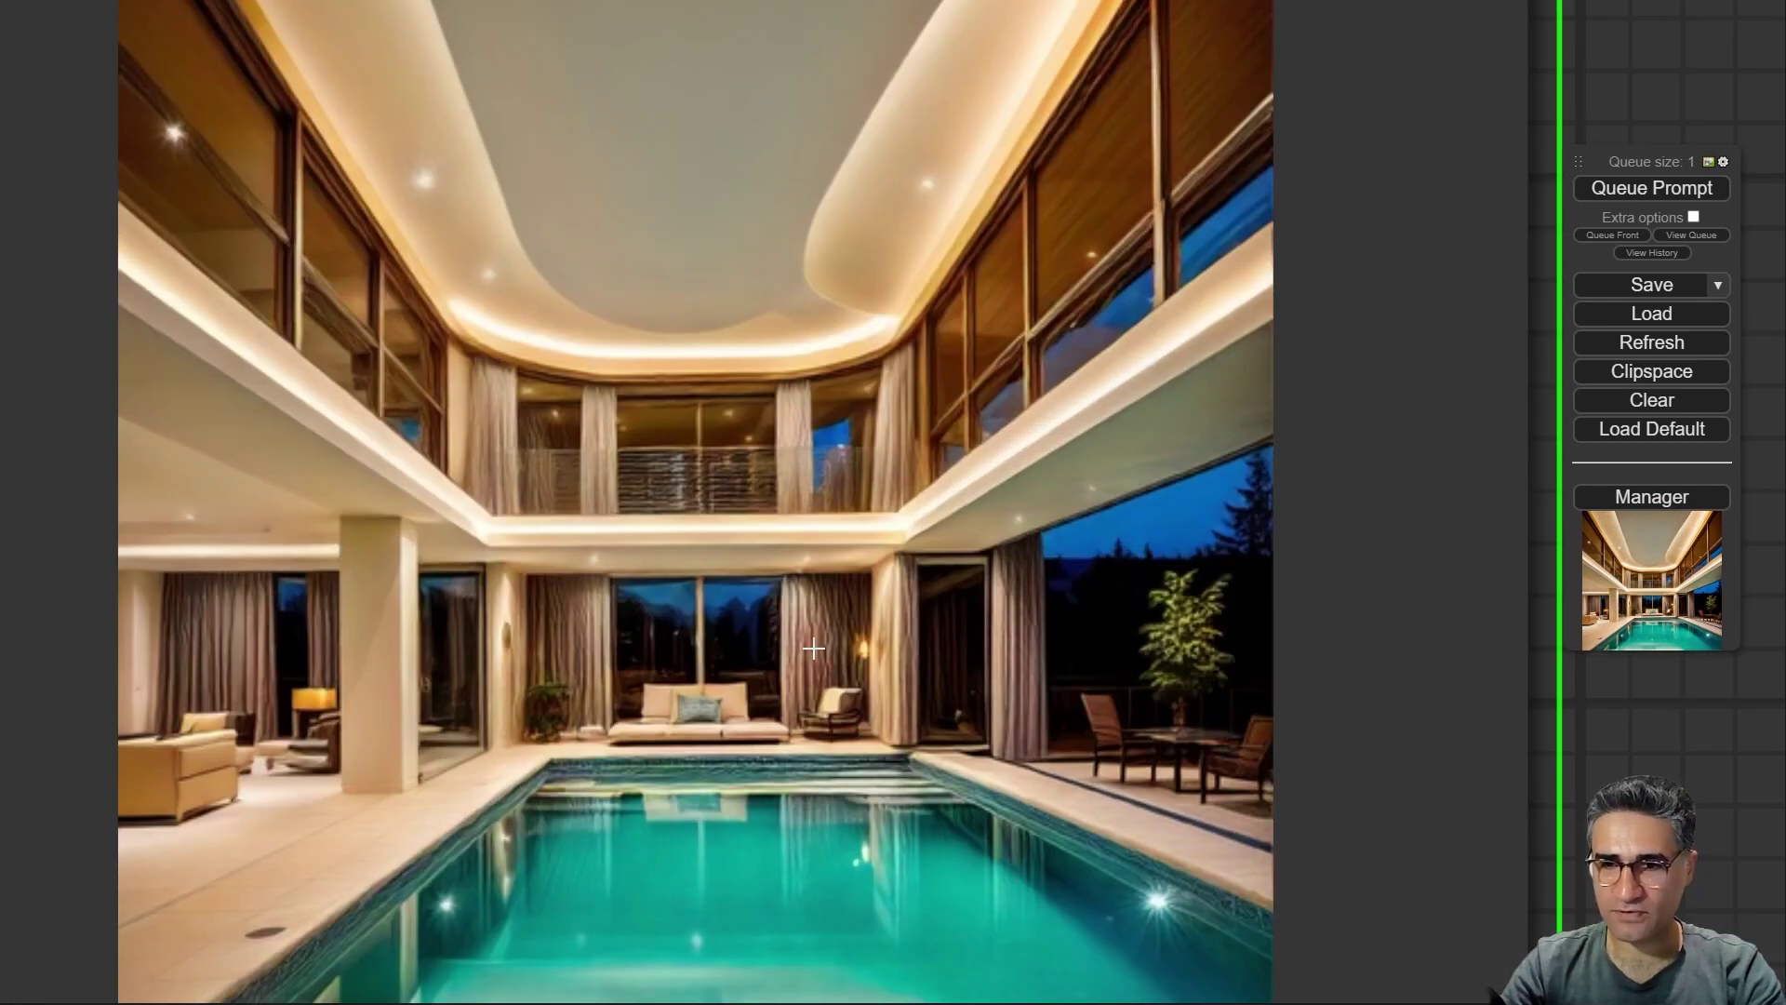
scroll(814, 648, down, 3)
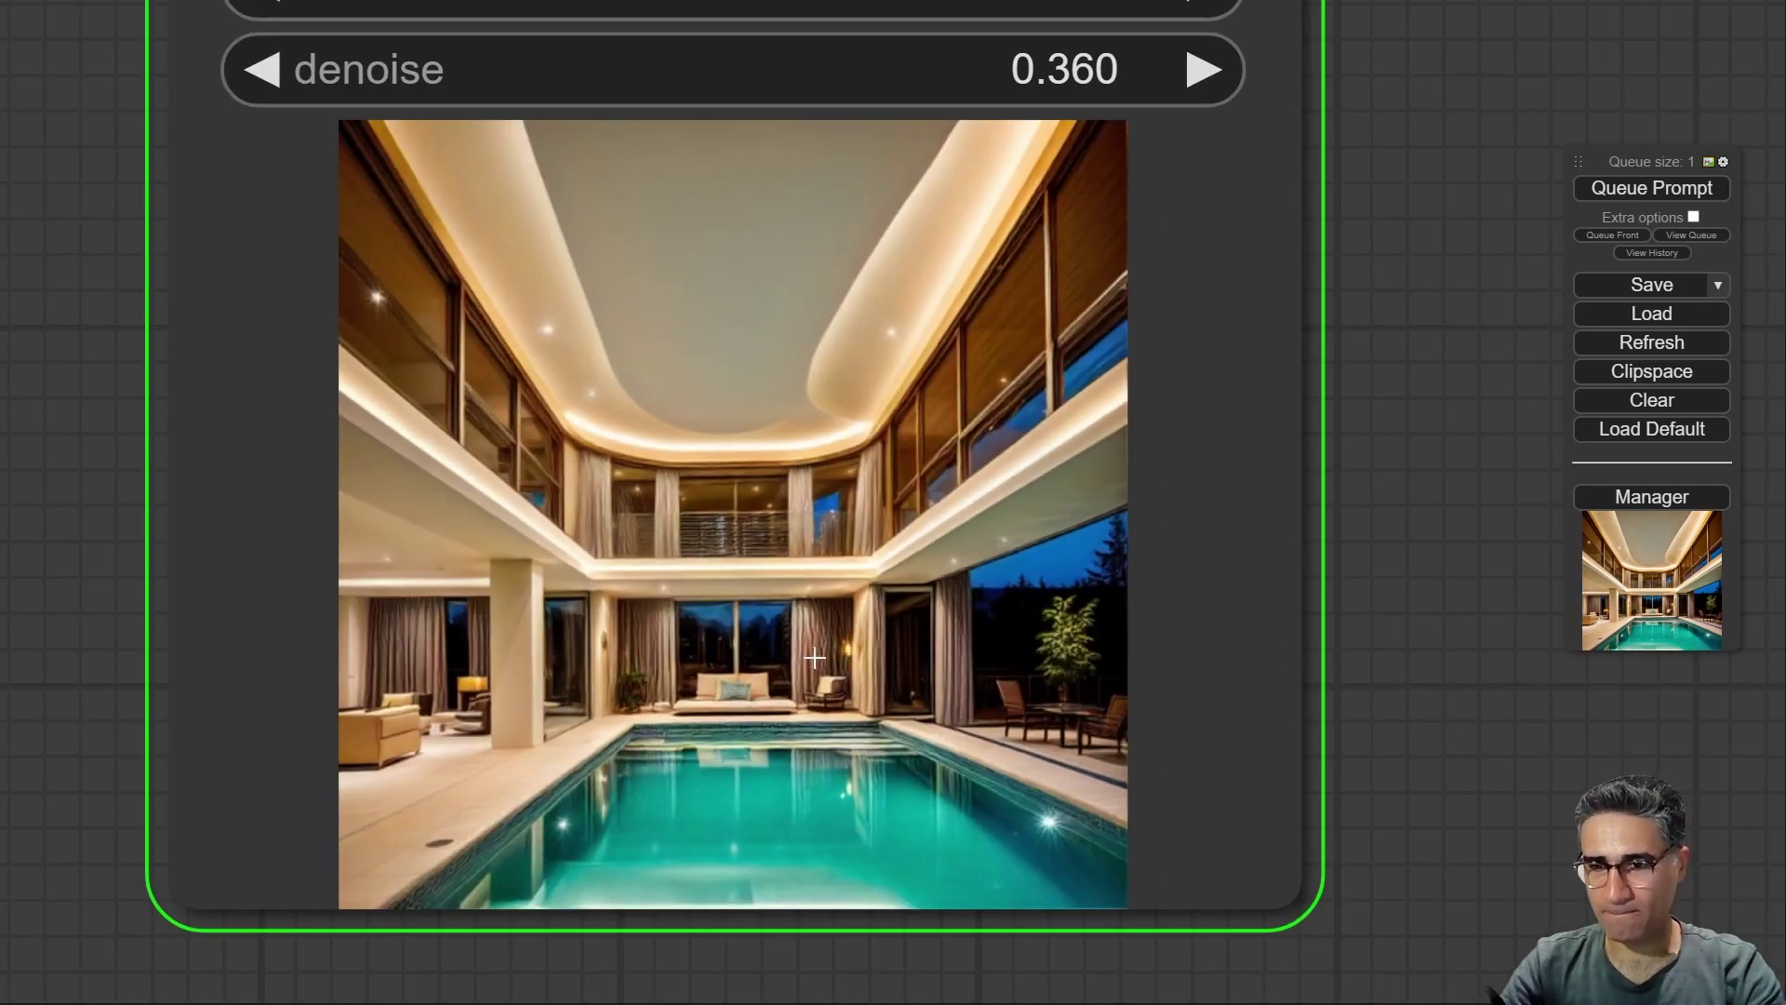
- Follow the run to the High-Res_Fix Save Image node and examine the generated pool interior up close
scroll(814, 658, down, 5)
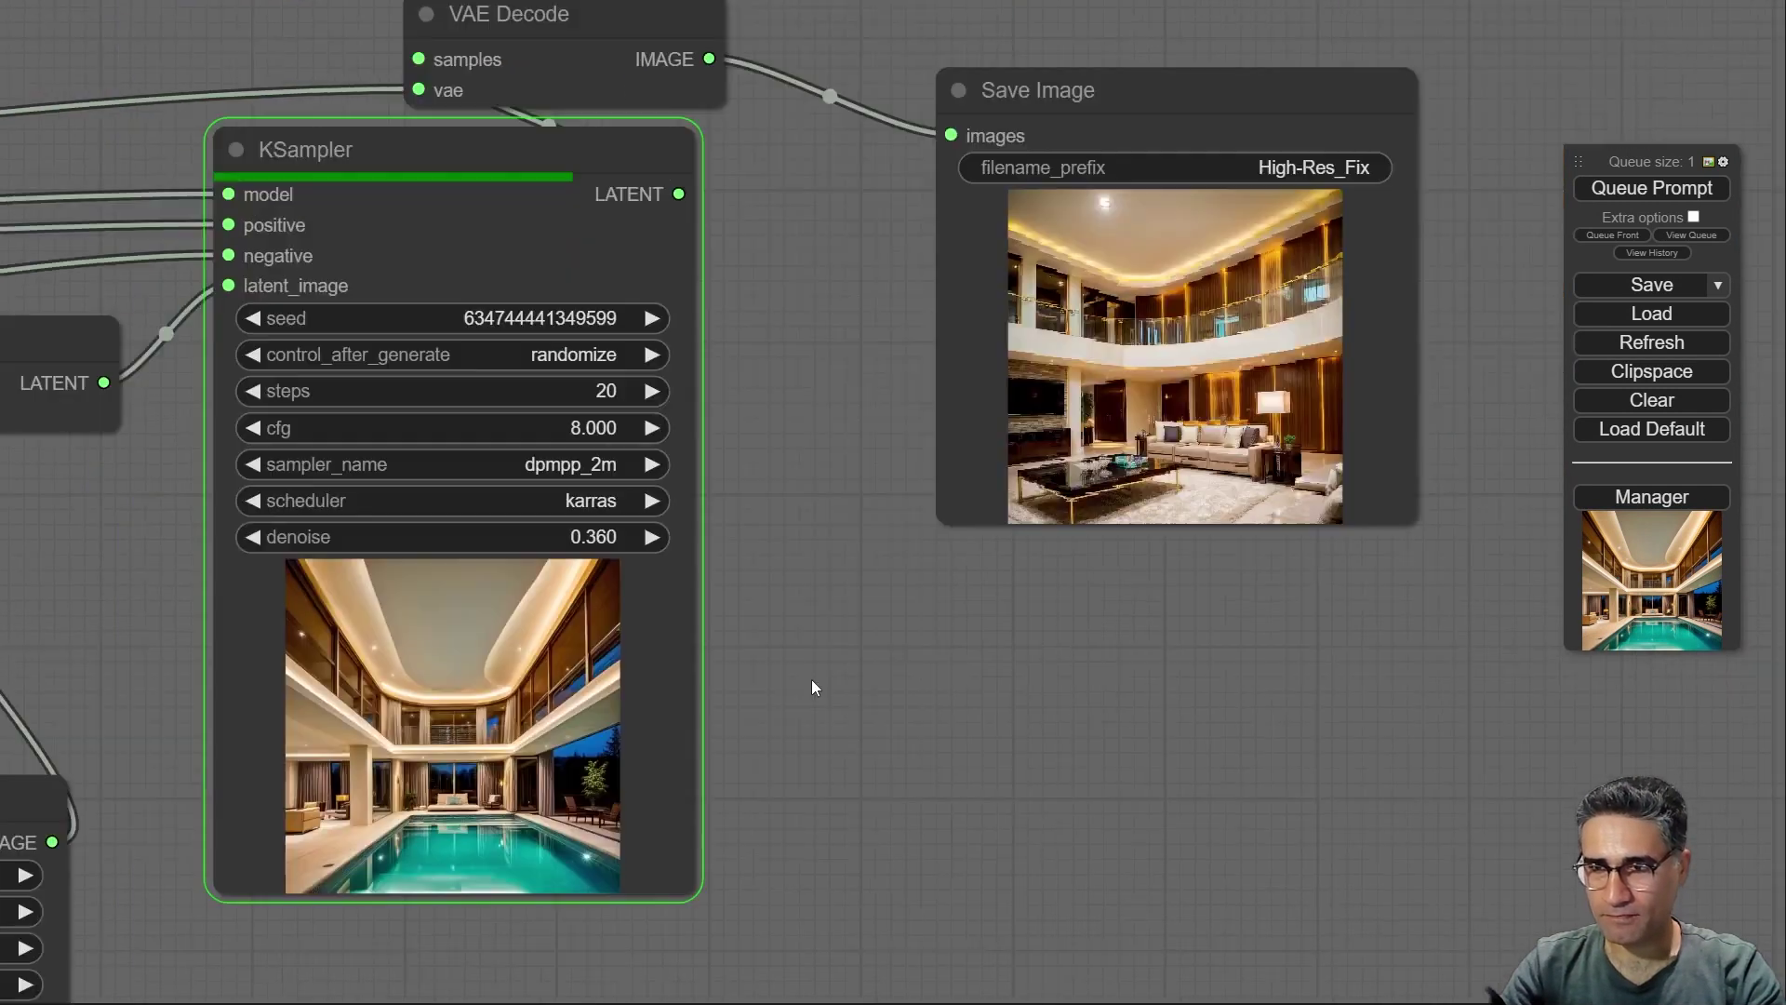
drag(1065, 559, 855, 583)
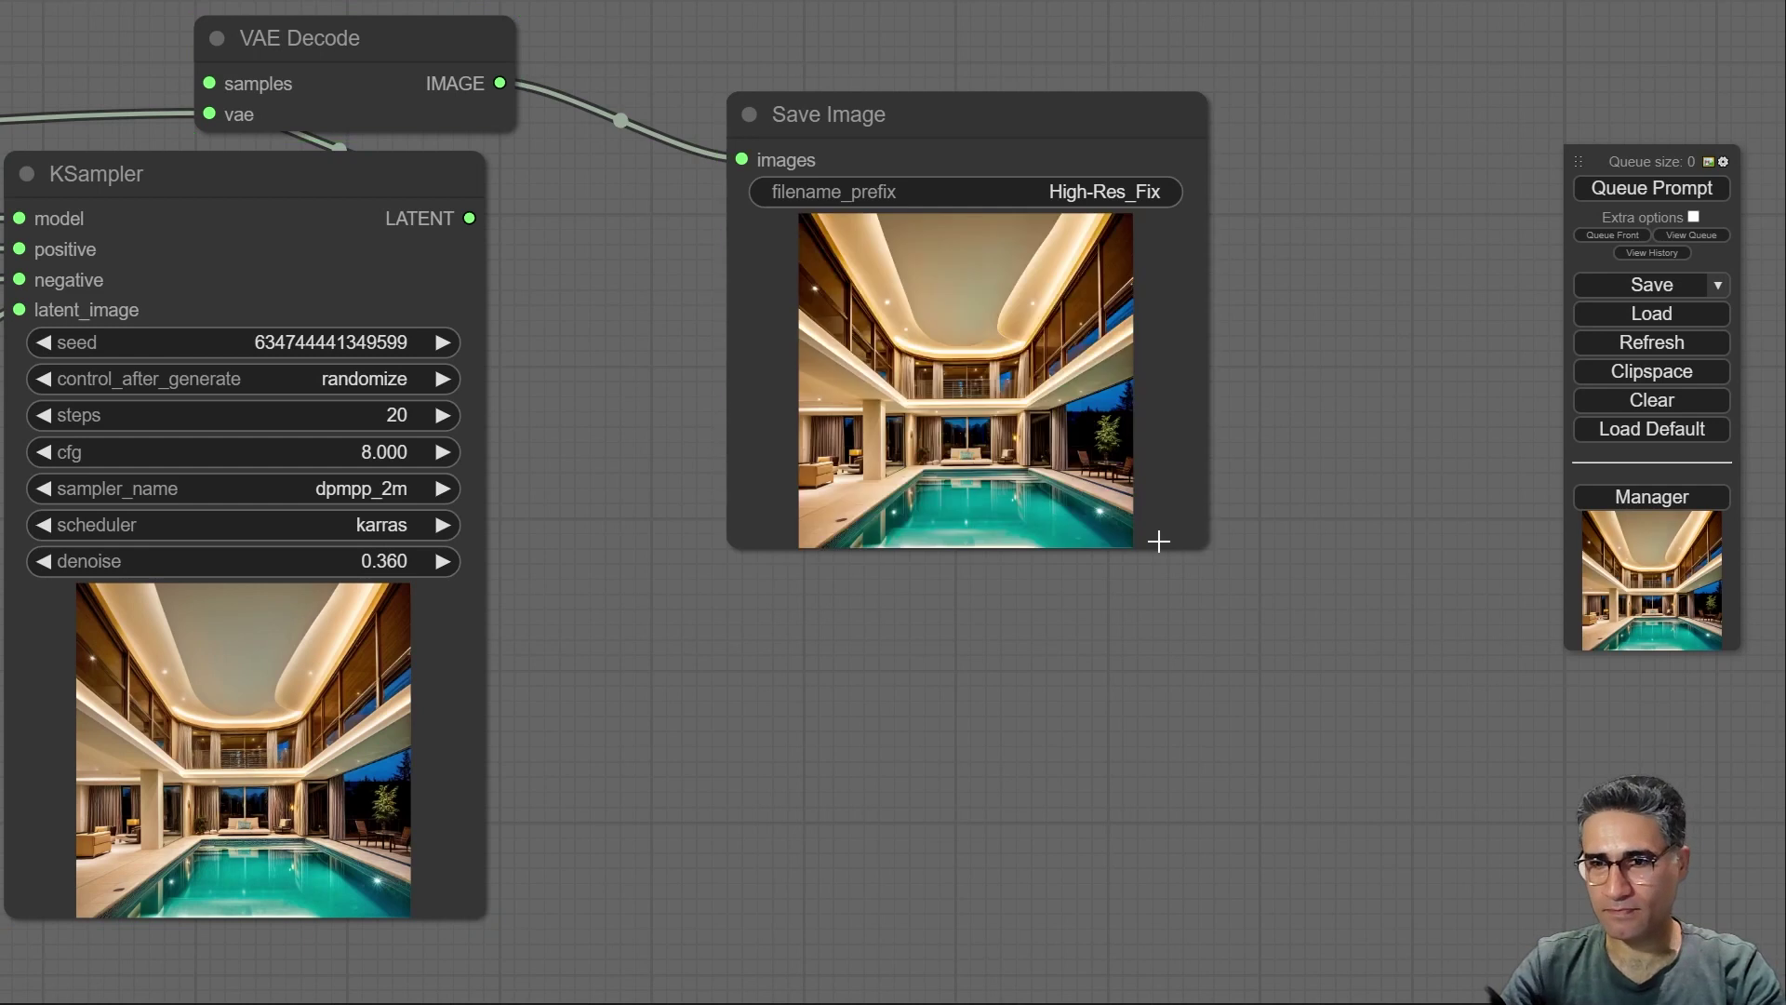
scroll(1152, 518, up, 6)
scroll(993, 475, down, 10)
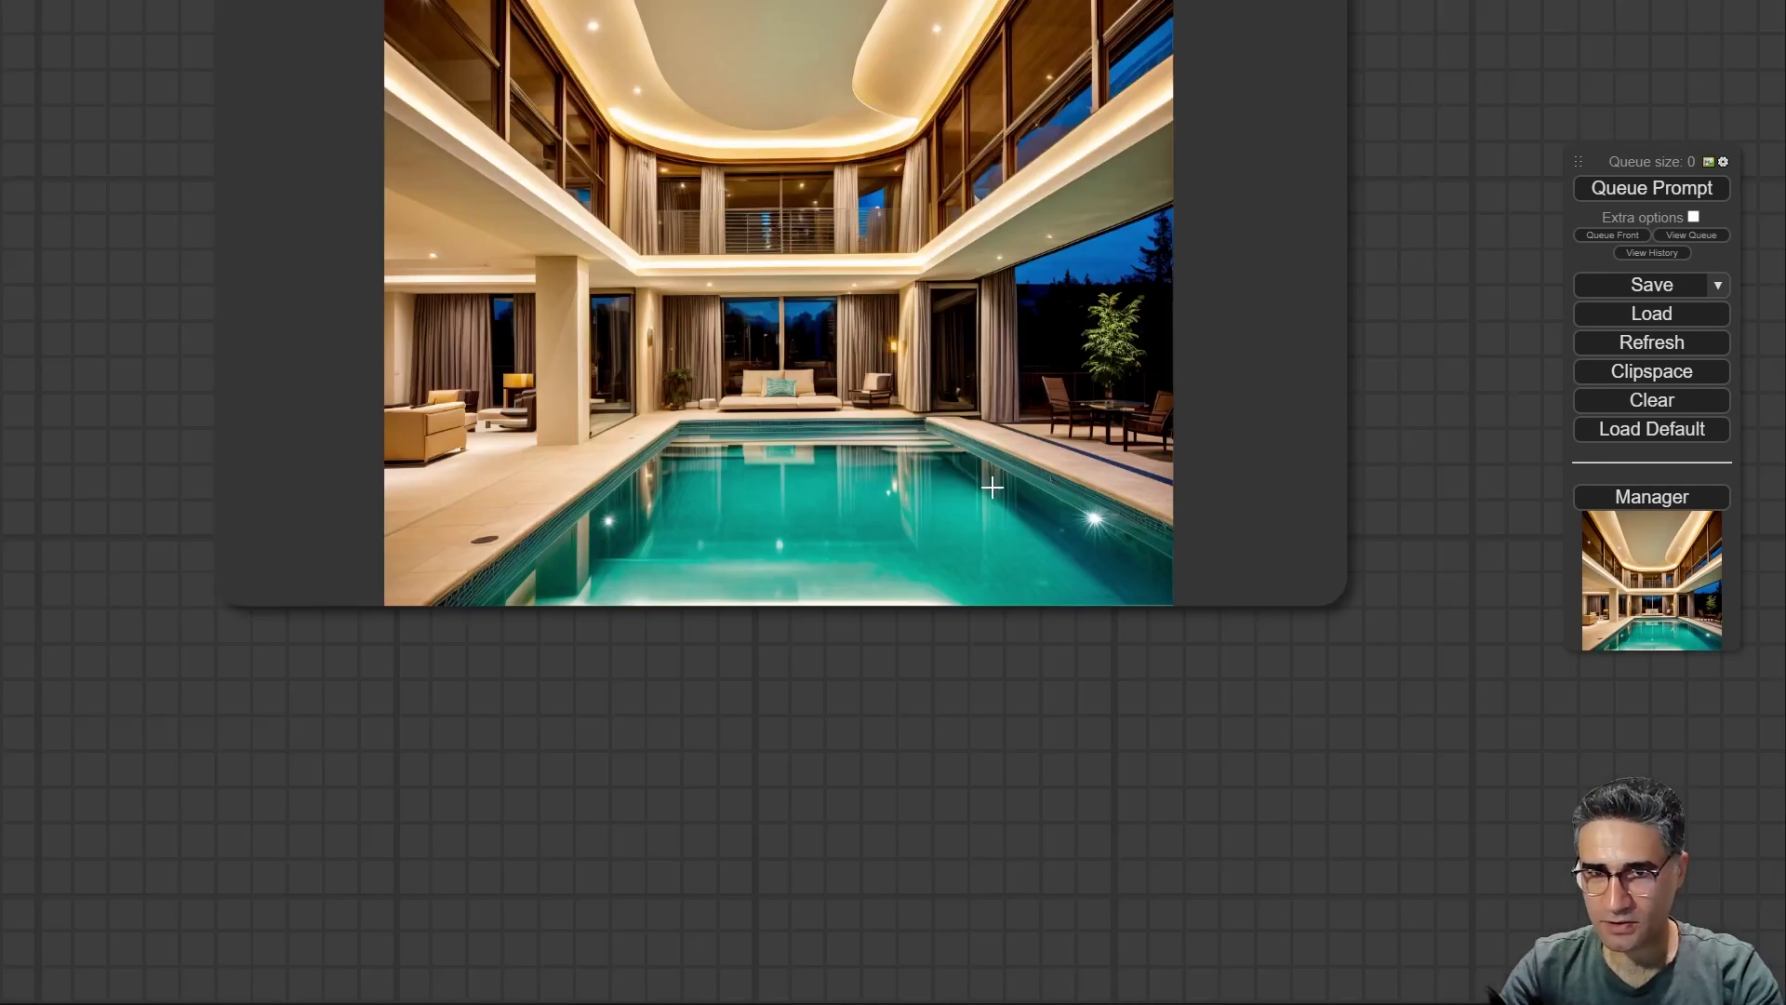
scroll(749, 329, up, 10)
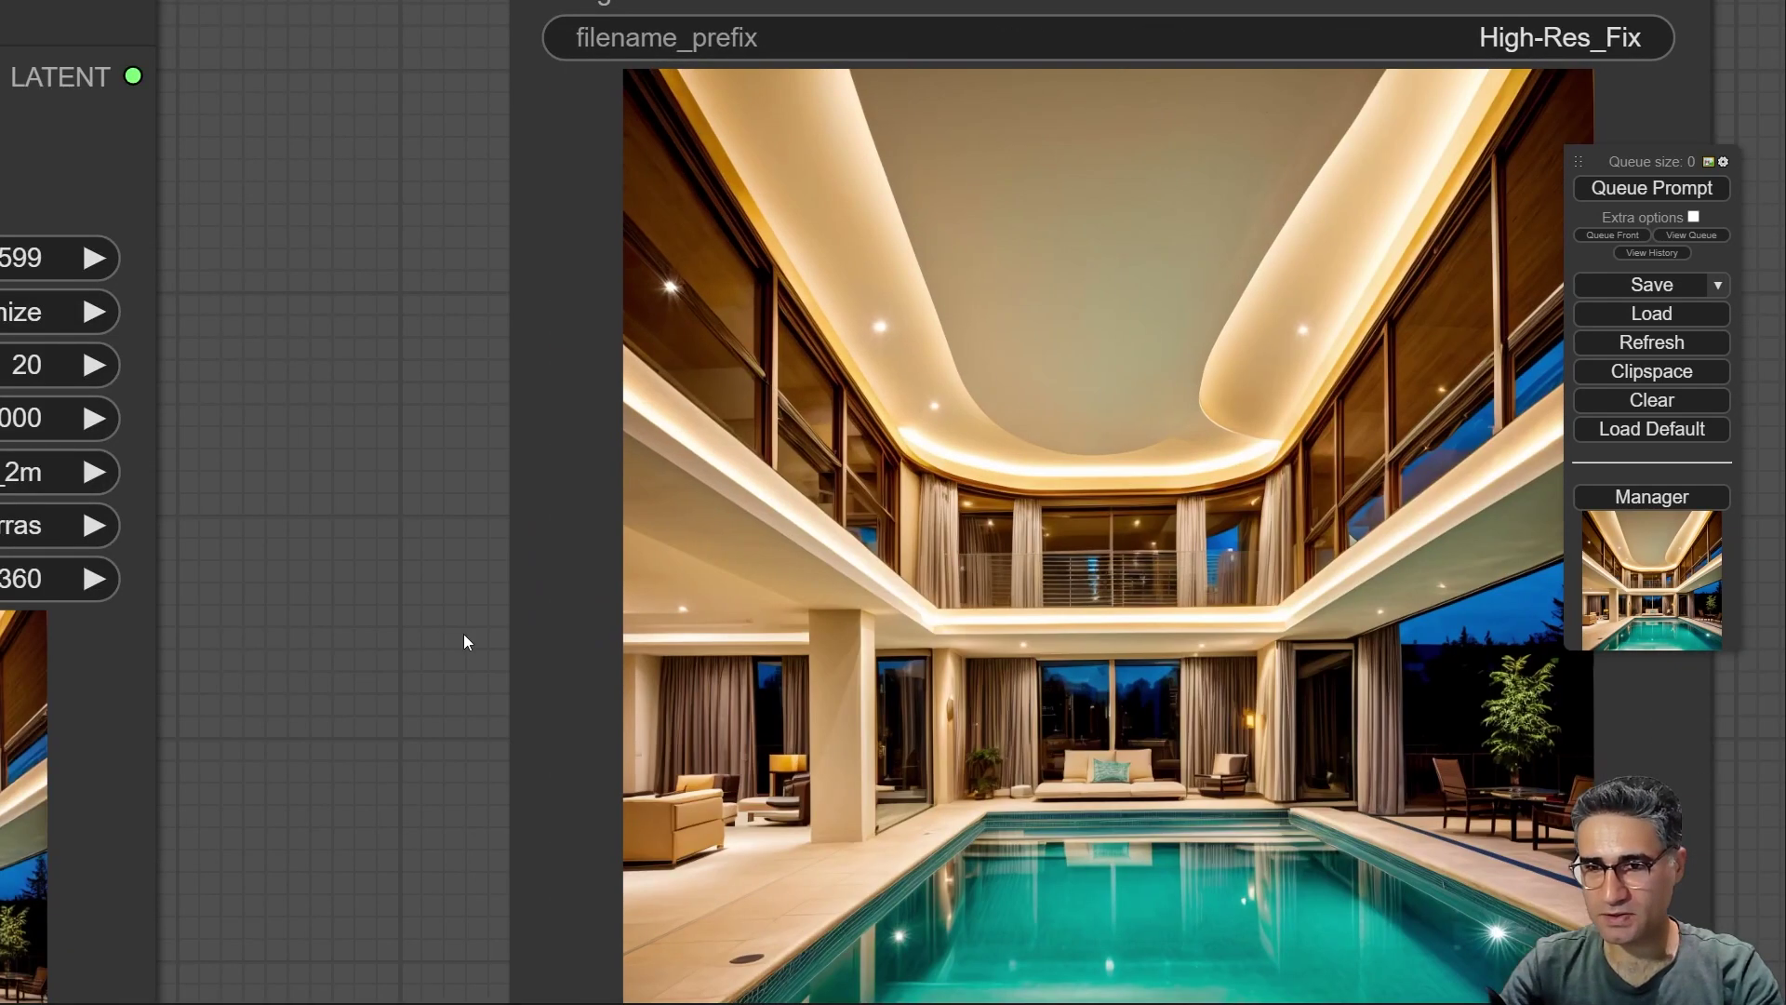
scroll(749, 328, up, 6)
scroll(725, 307, down, 6)
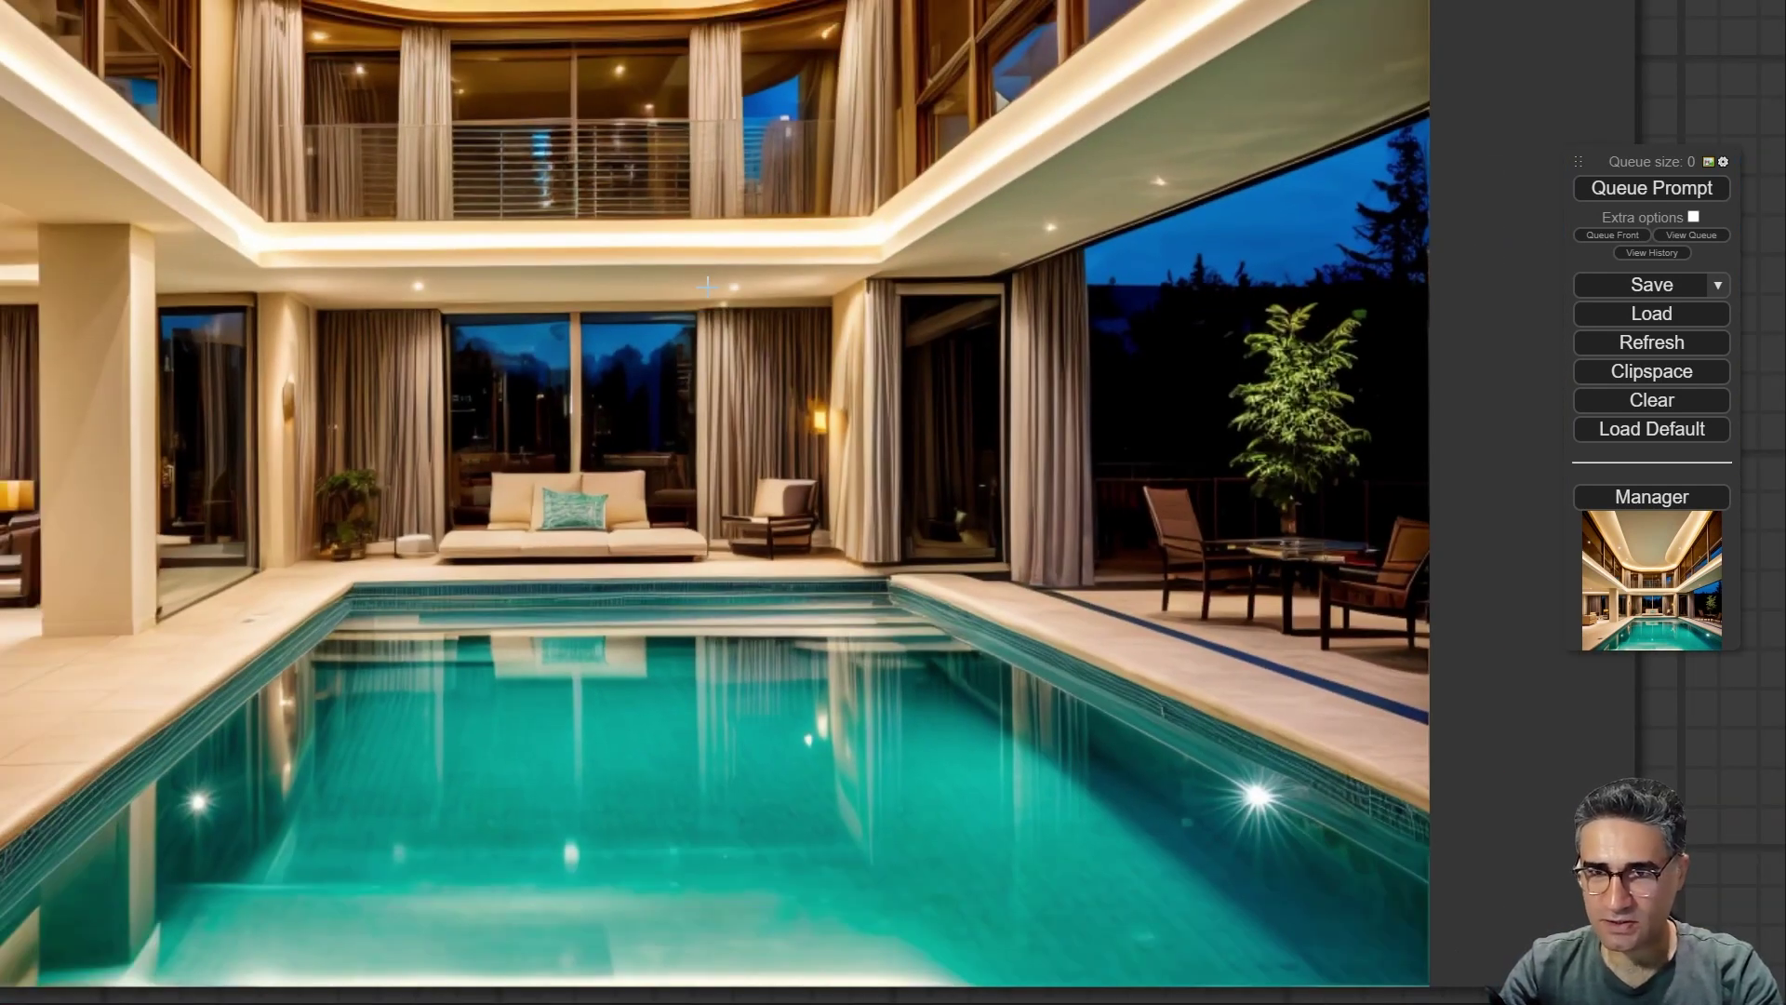
scroll(707, 285, down, 4)
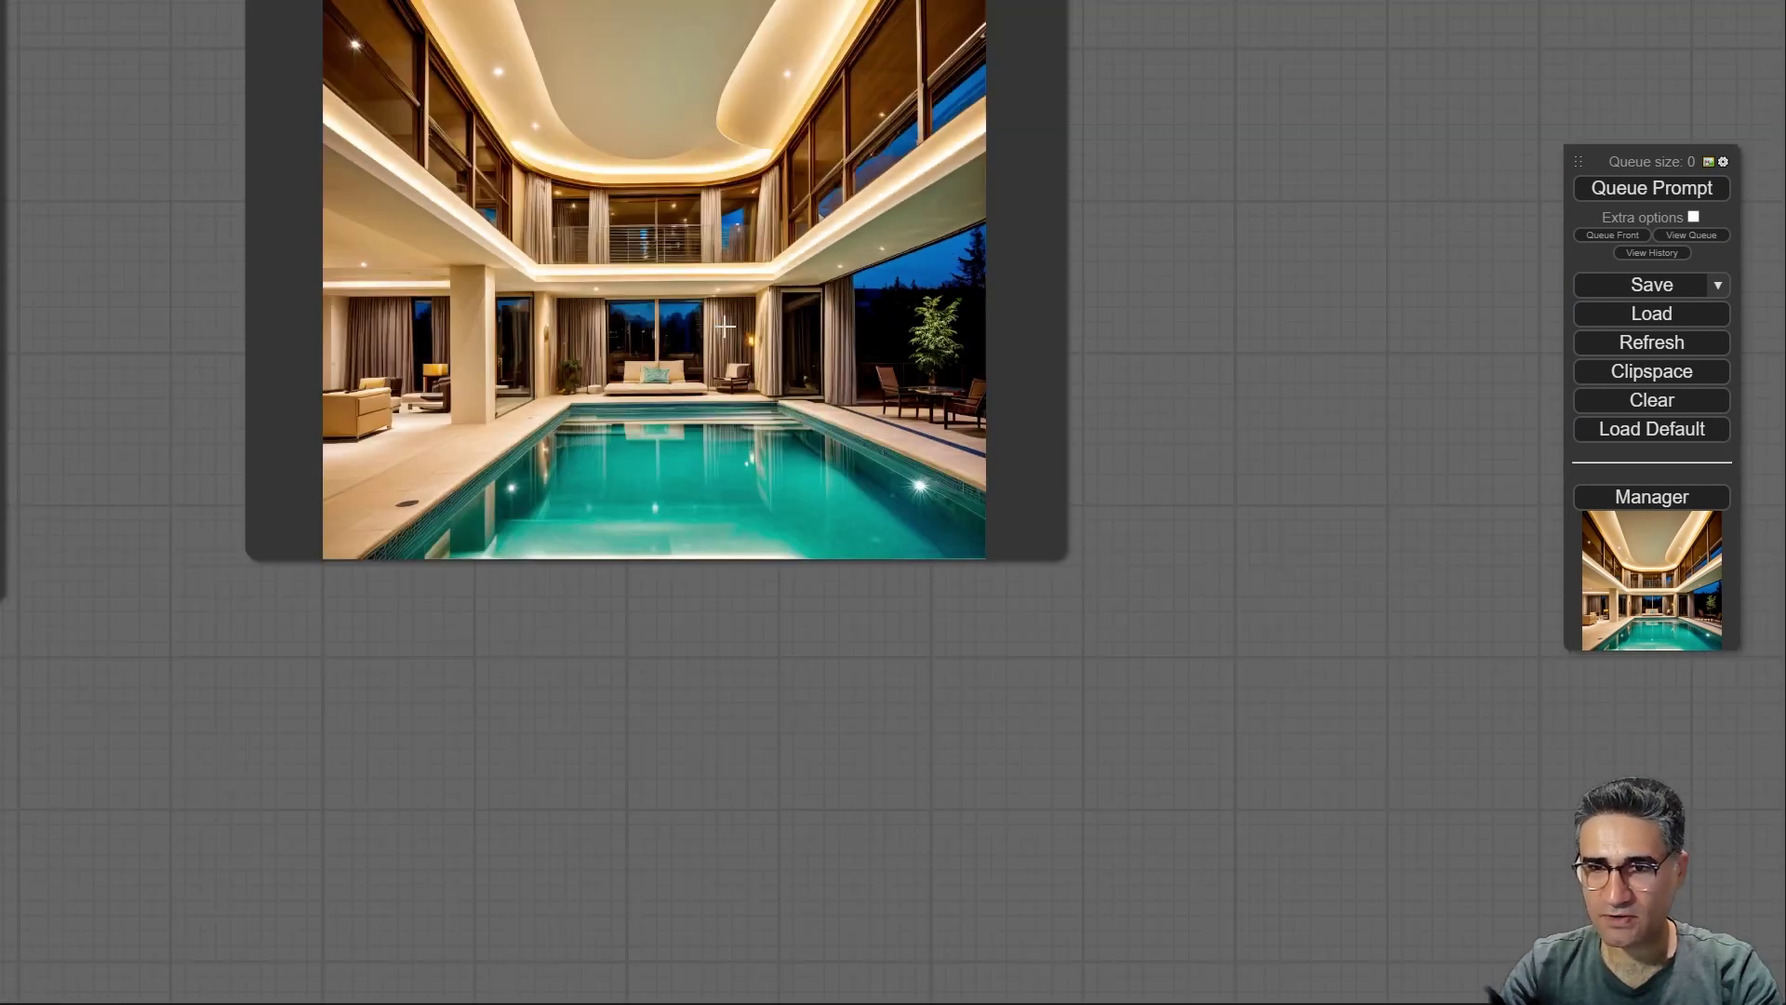
- Enlarge the High-Res_Fix Save Image node and examine the ceiling and pool details in its bigger preview
drag(1065, 556, 1269, 921)
scroll(844, 287, up, 6)
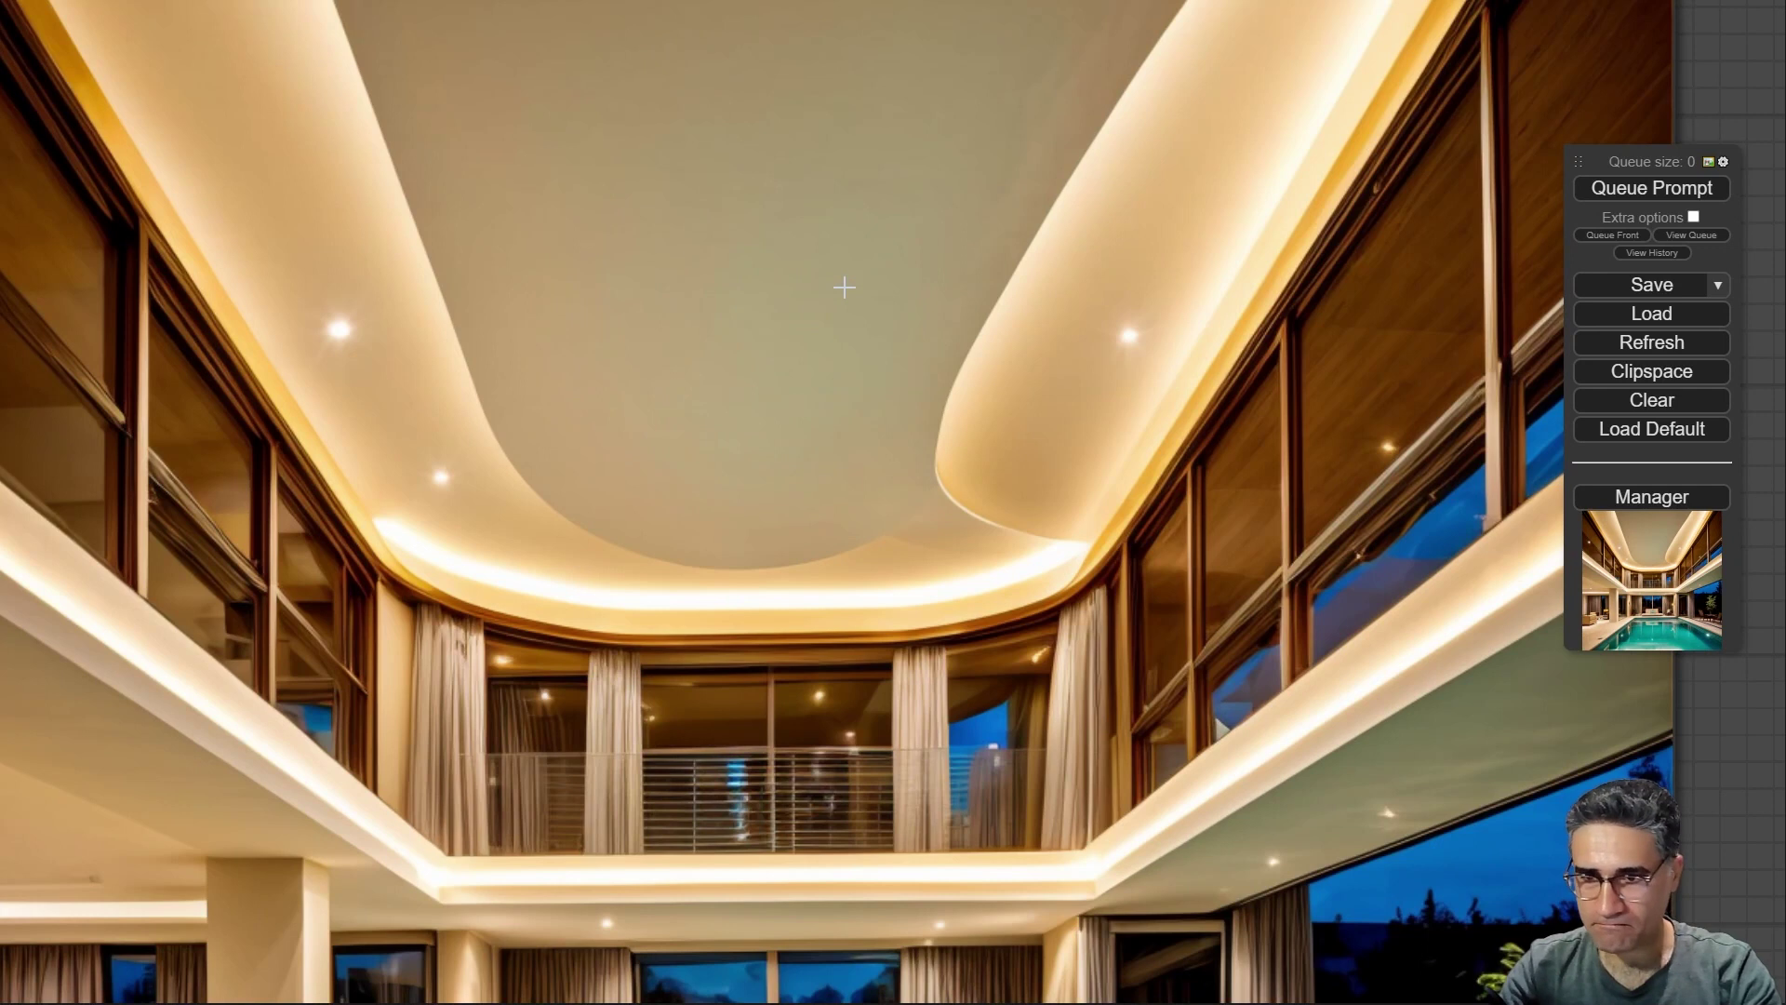
scroll(843, 287, down, 5)
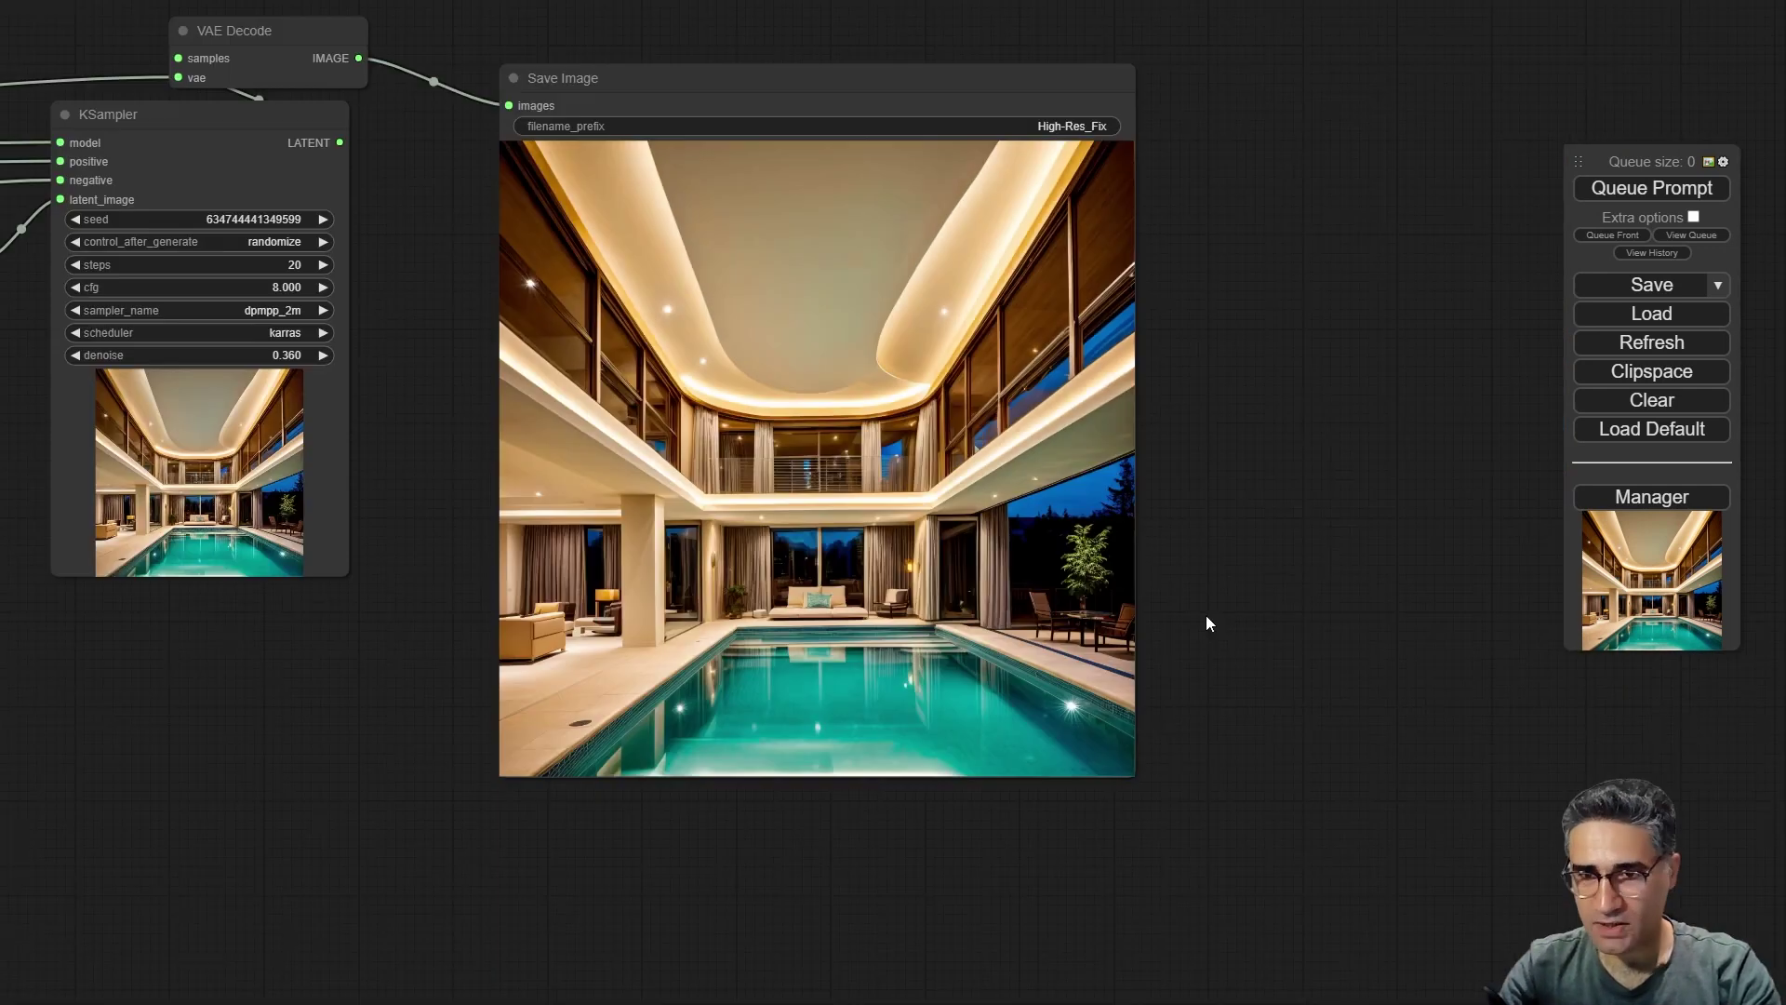
scroll(1168, 709, up, 8)
scroll(459, 531, down, 8)
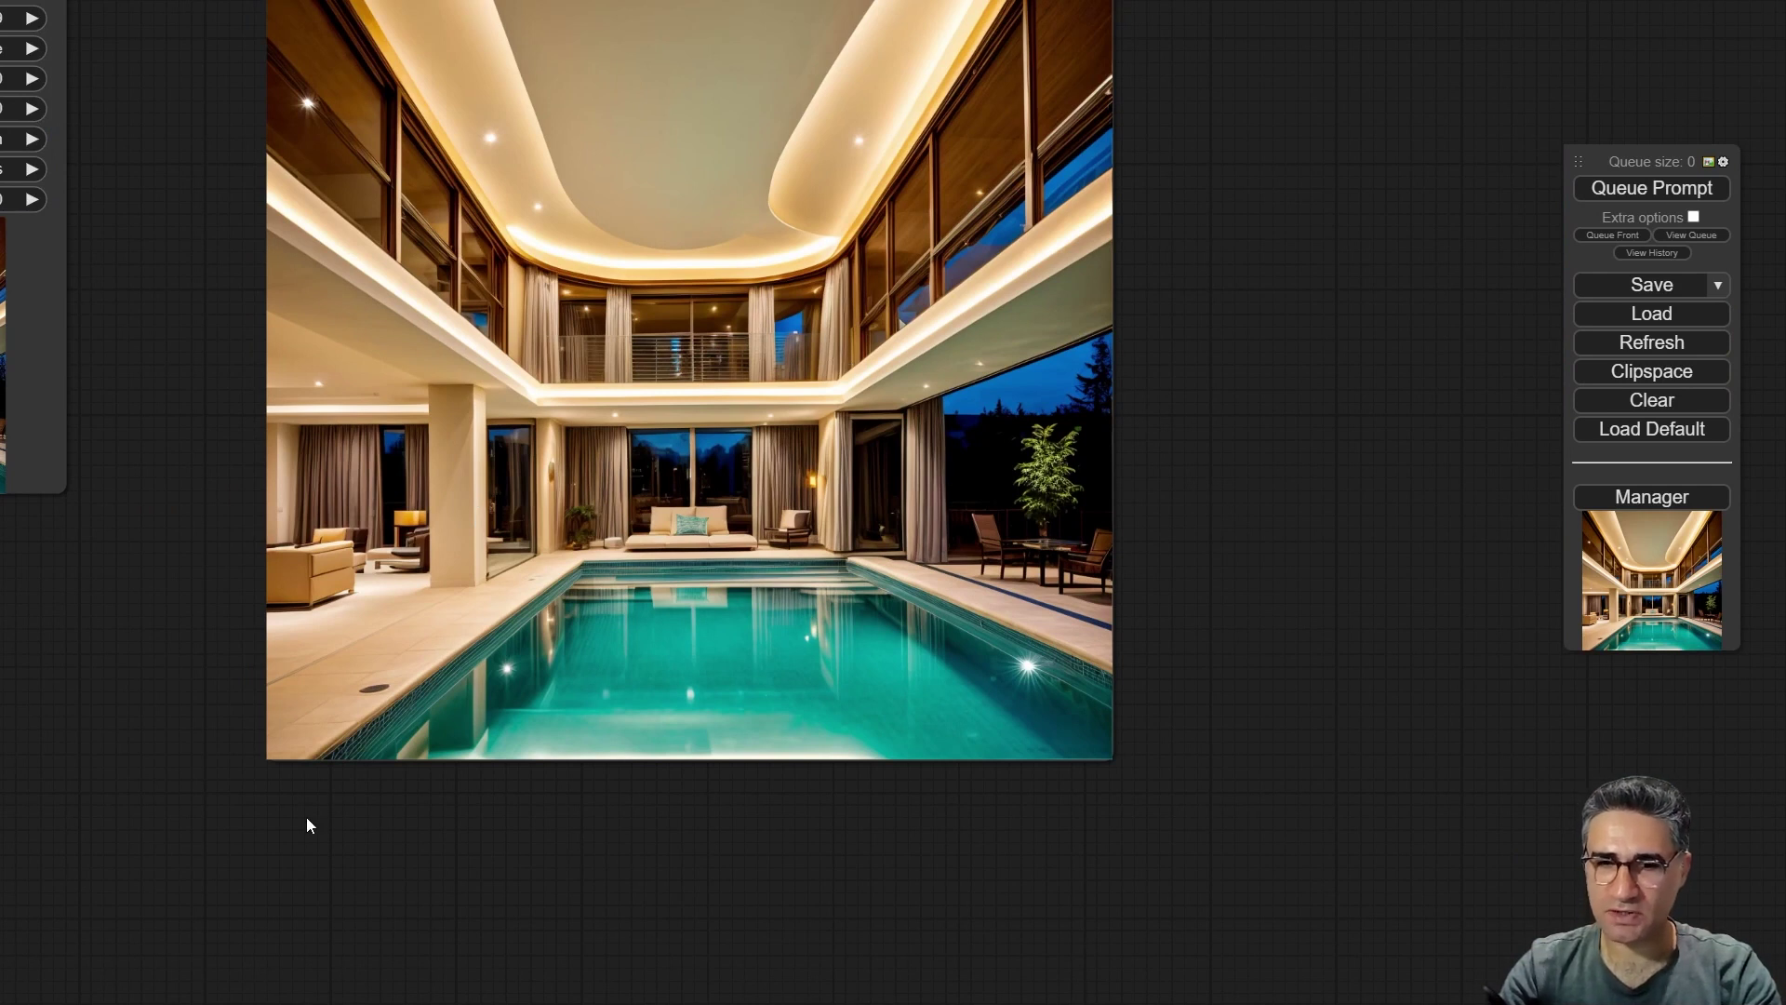
- Move the Load Checkpoint node slightly up and review the node chain from the checkpoint to the final Save Image
scroll(404, 692, down, 5)
drag(124, 812, 1571, 717)
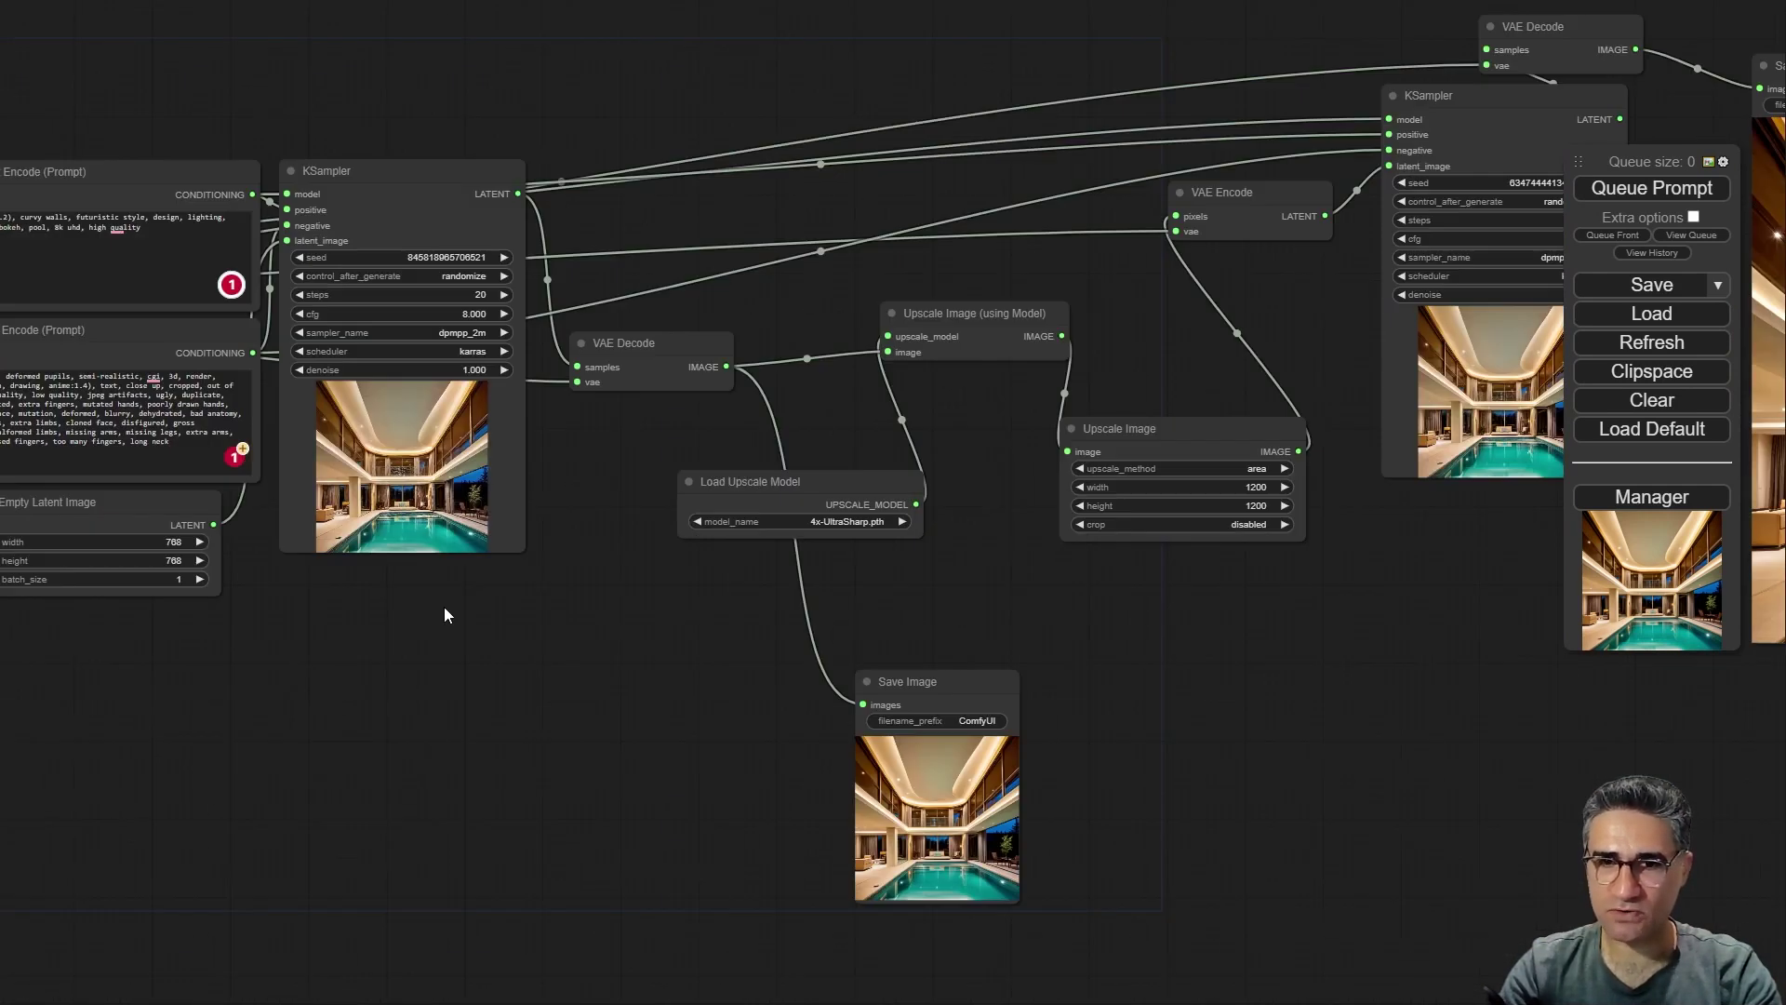
drag(395, 712, 1121, 674)
scroll(558, 409, up, 3)
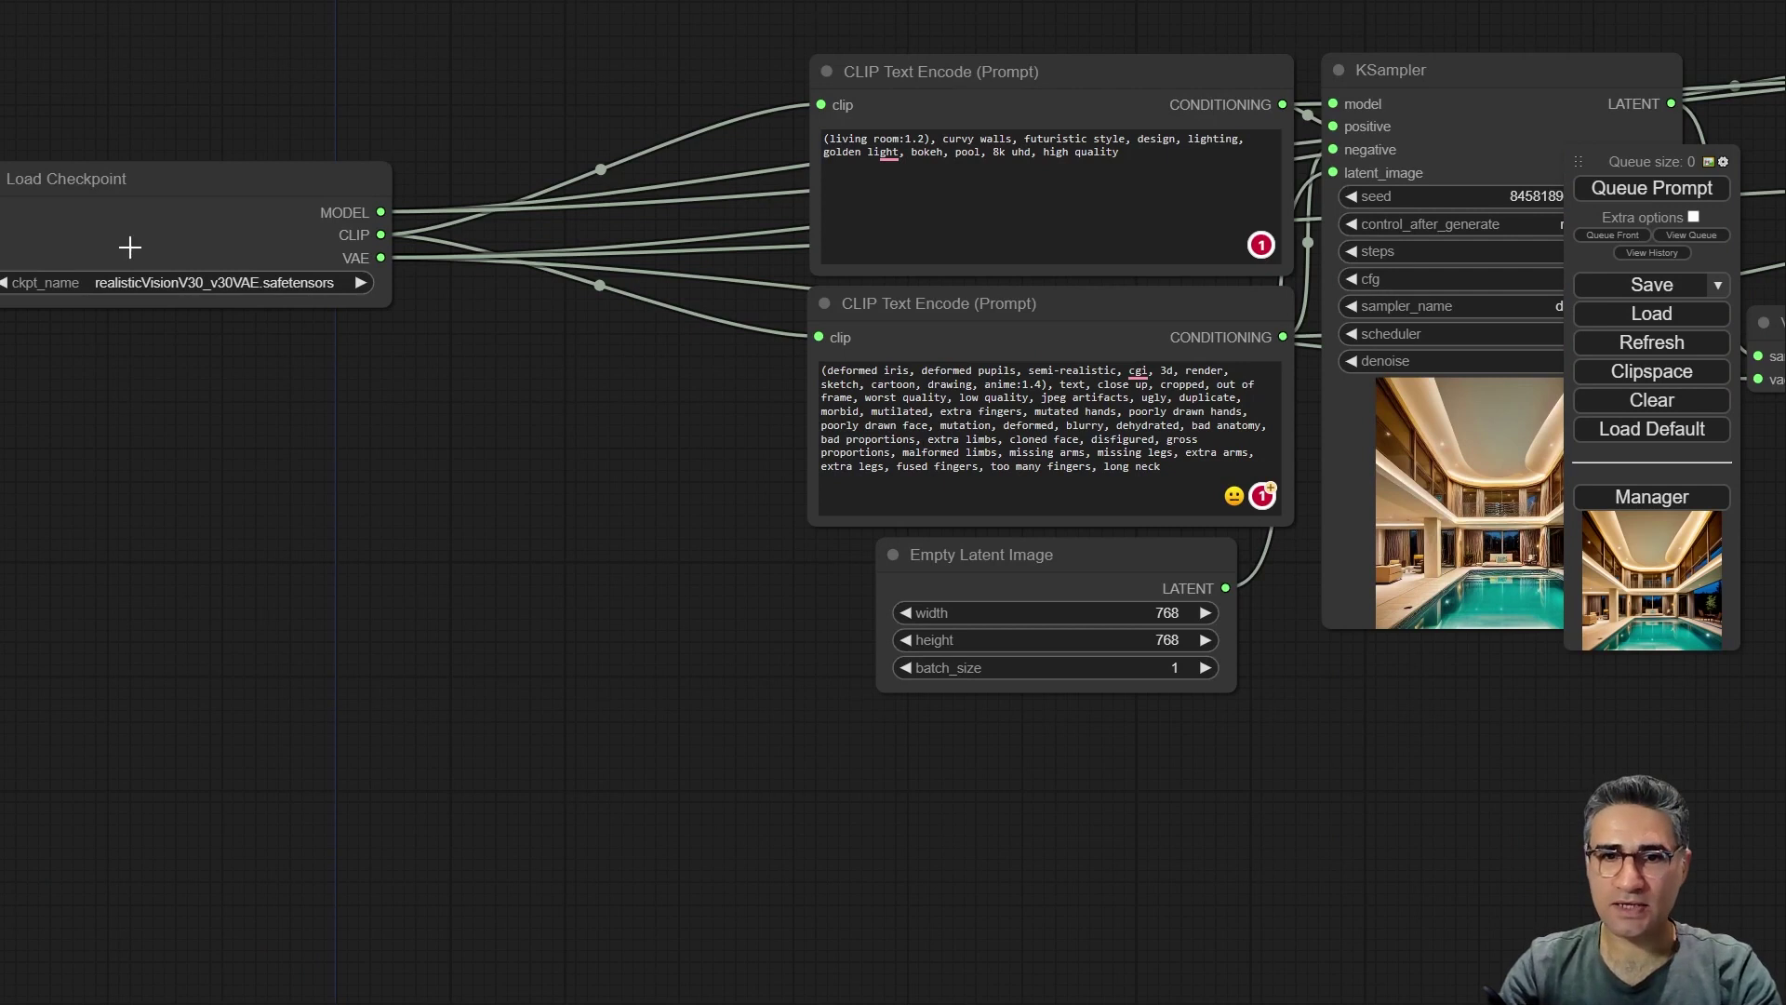
drag(130, 246, 157, 207)
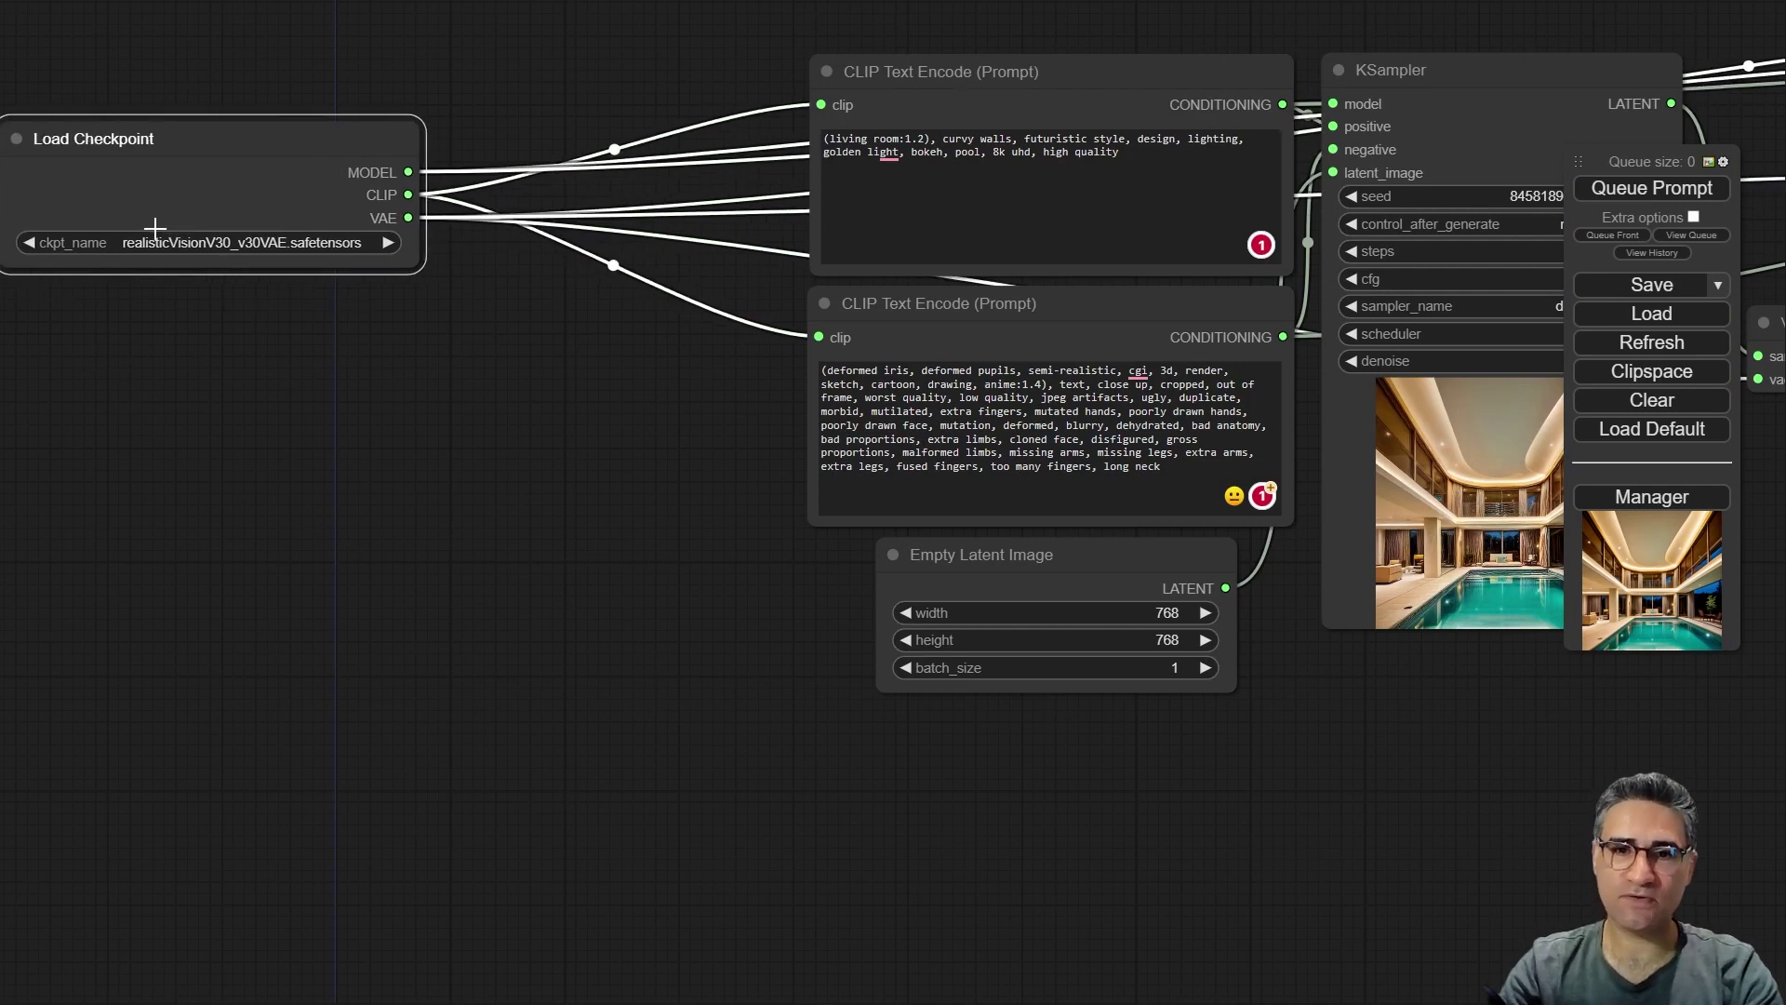
drag(1188, 877, 171, 751)
drag(1213, 537, 594, 755)
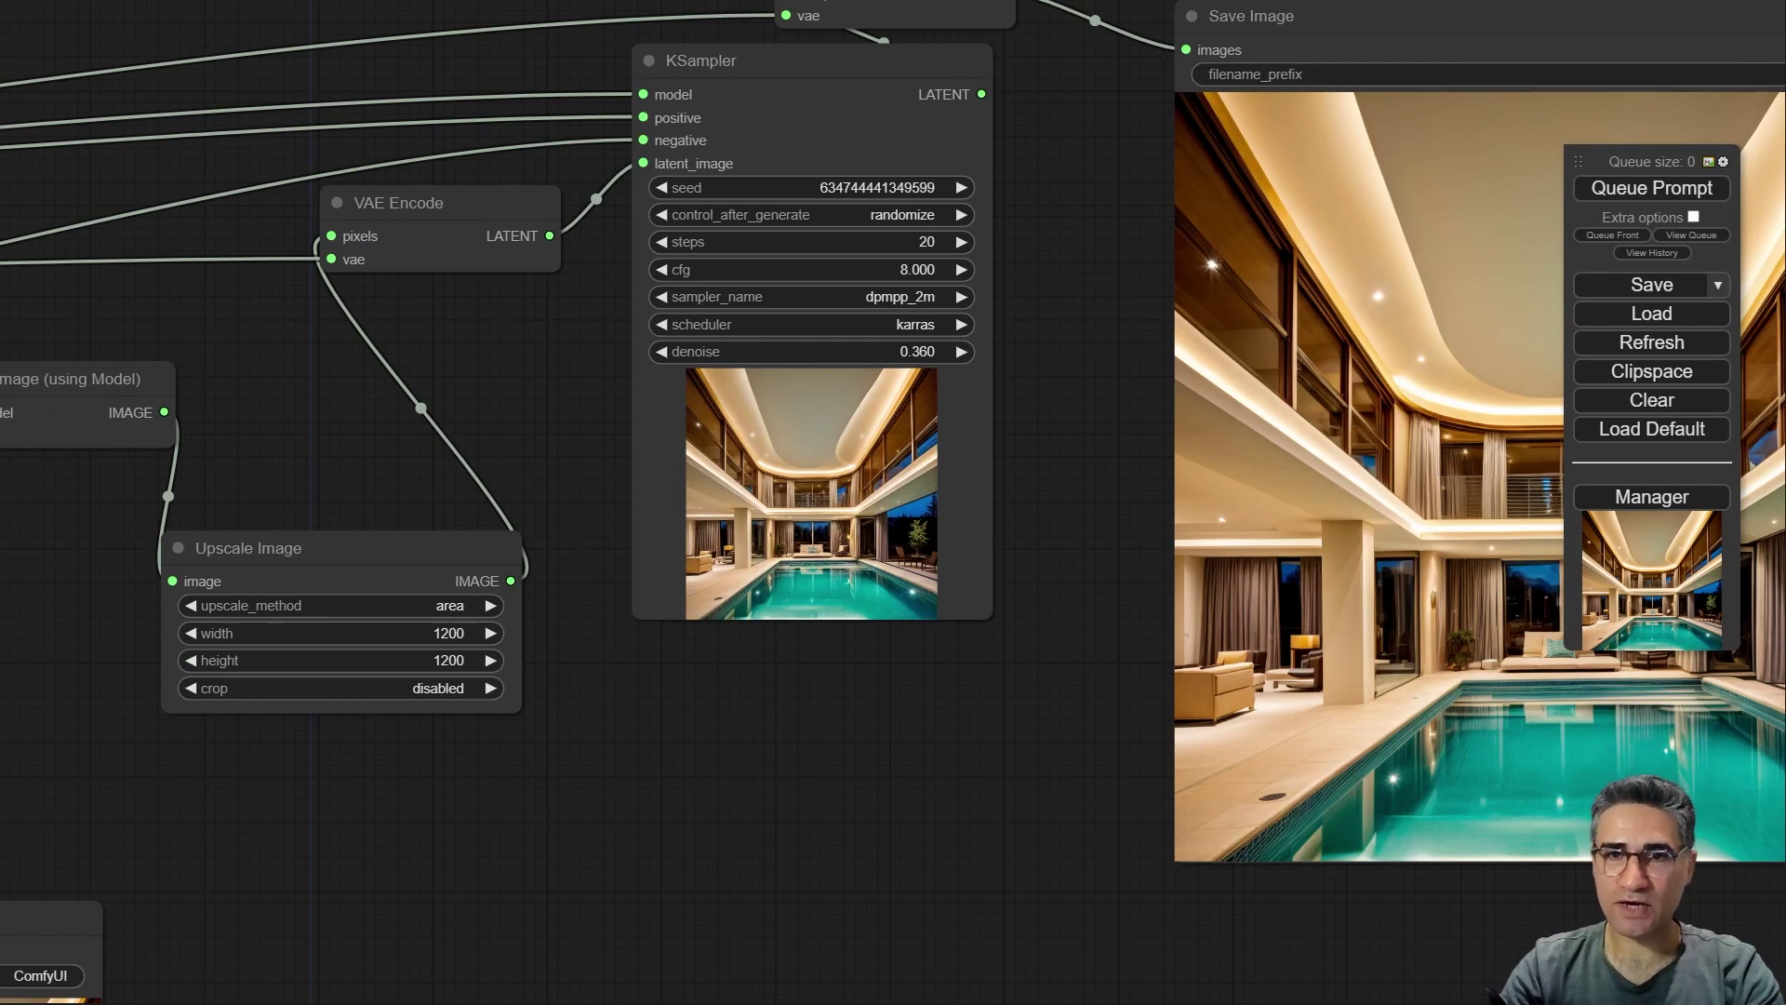
drag(1031, 759, 634, 657)
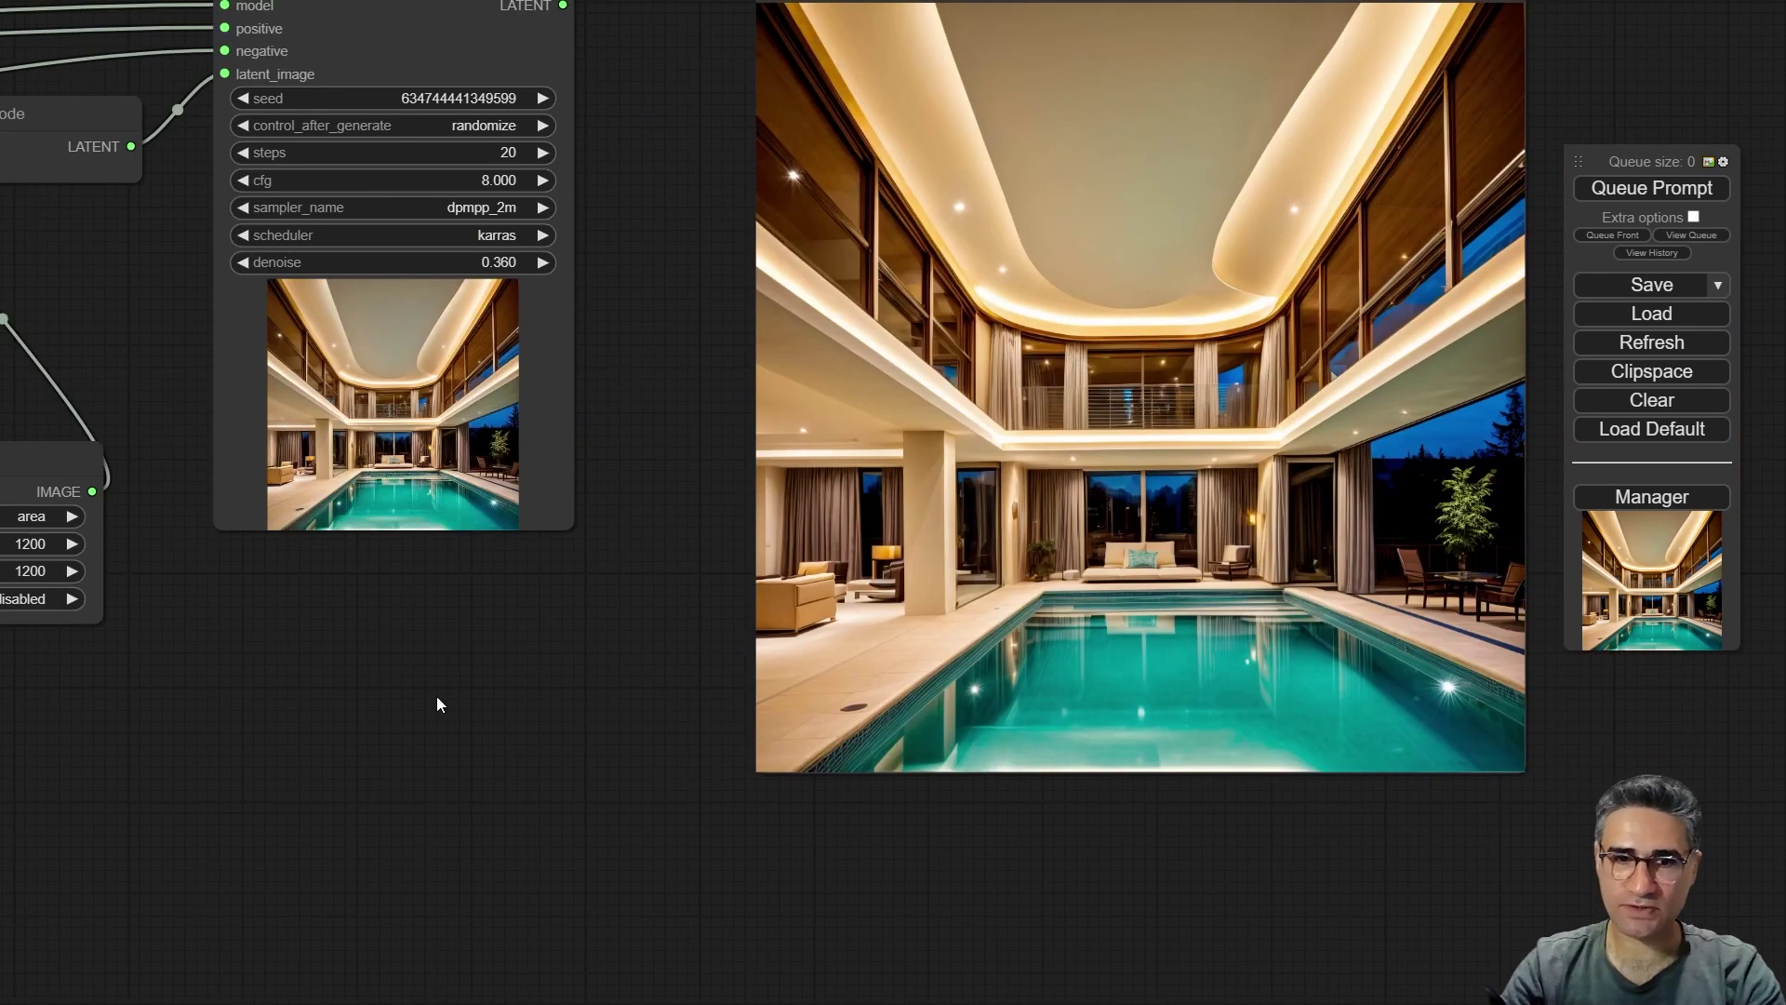
scroll(420, 700, down, 4)
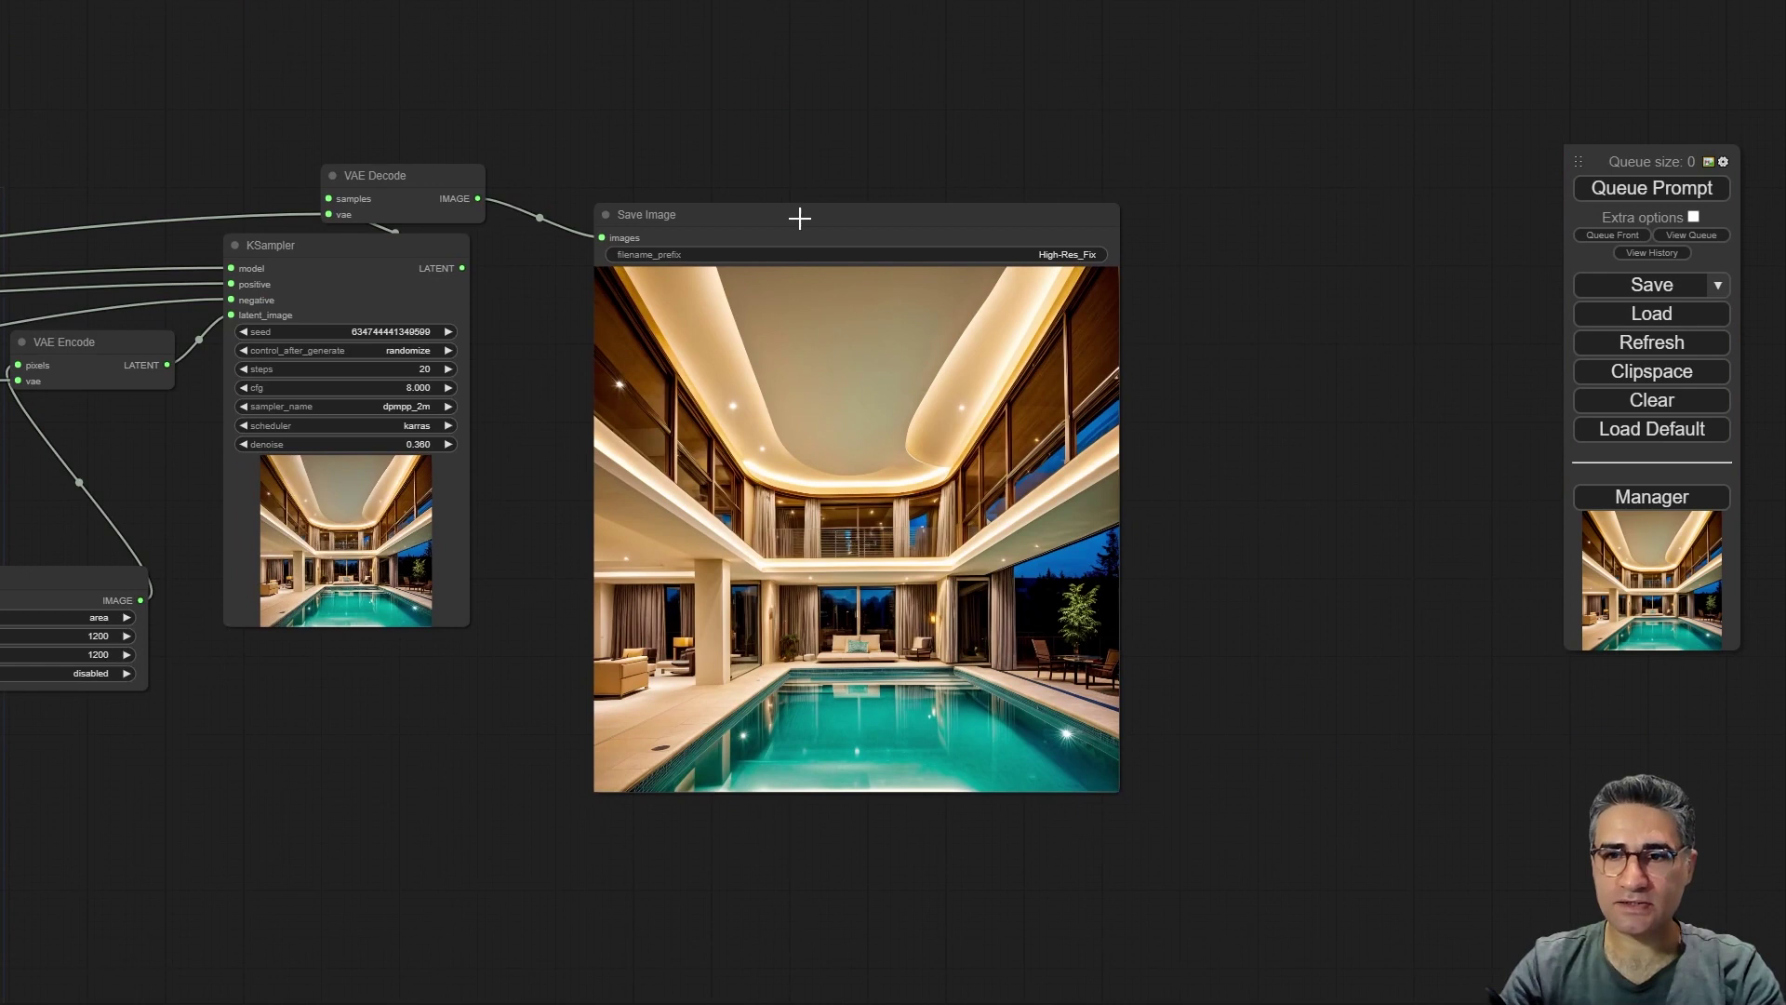
- Move the High-Res_Fix Save Image node lower, beside the second KSampler
drag(800, 220, 749, 514)
scroll(515, 543, down, 4)
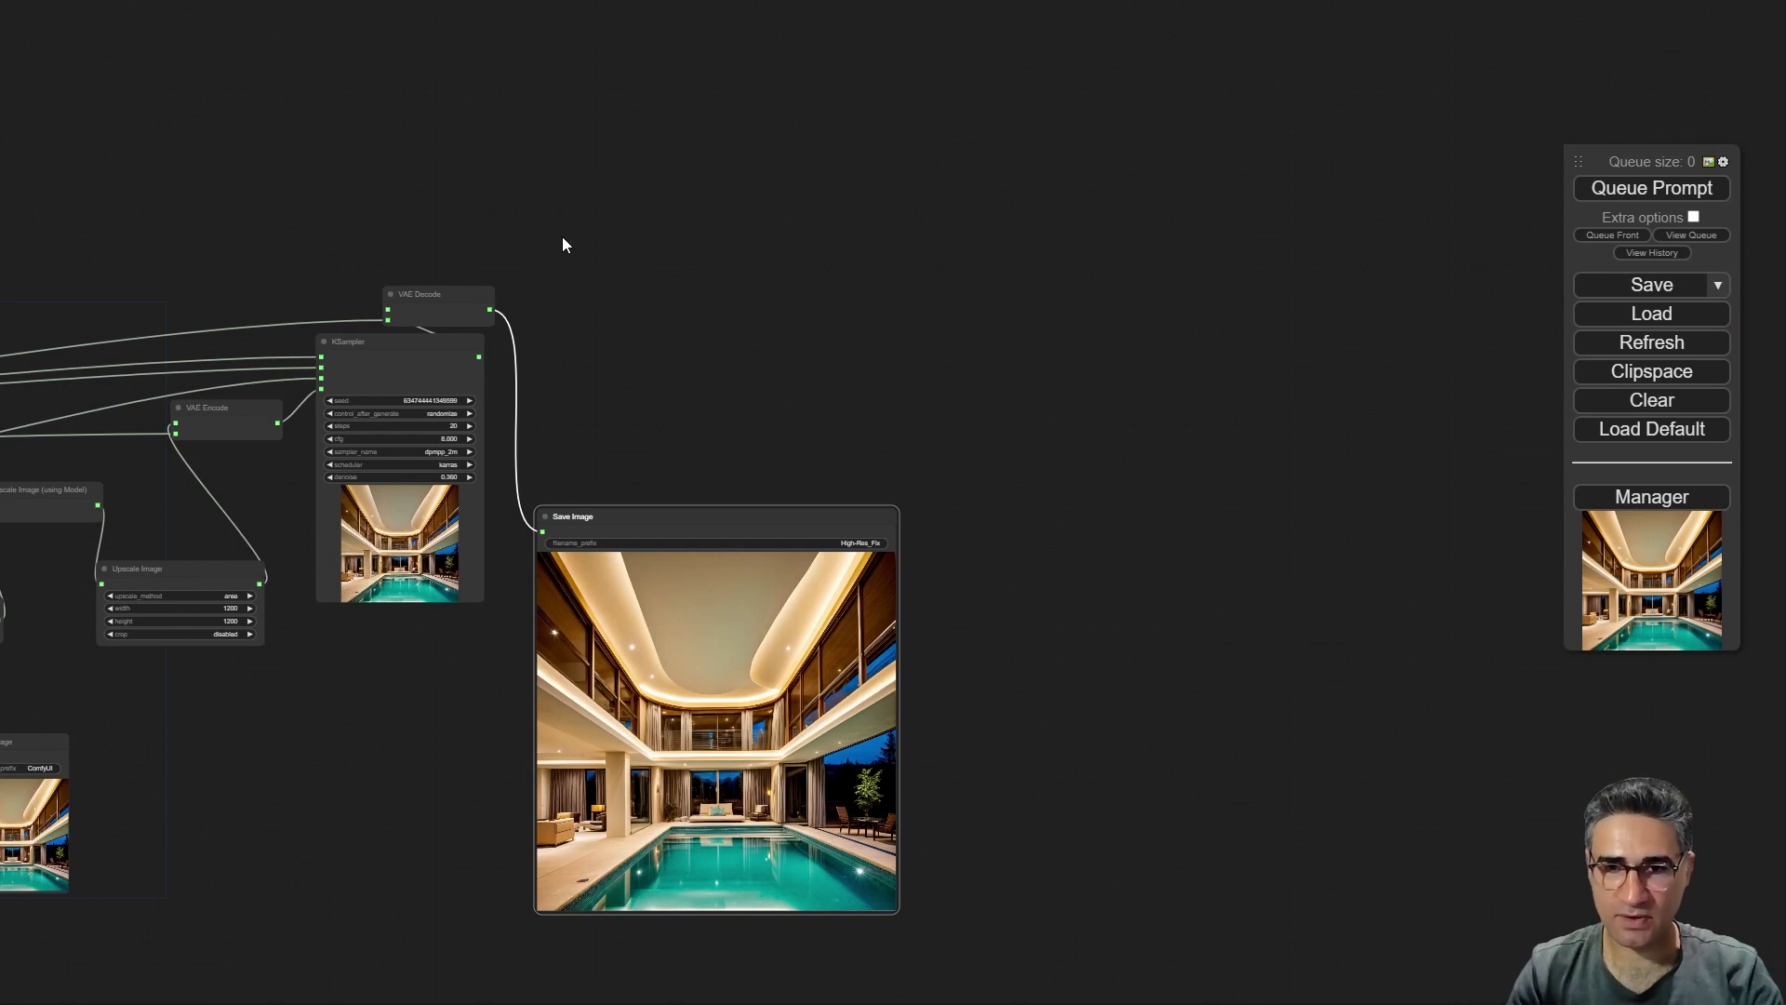
drag(237, 824, 650, 747)
- Open the High-Res_Fix image at full size in a new browser tab, view it, and return to the workflow
scroll(590, 679, up, 2)
scroll(1220, 656, up, 5)
right_click(1228, 603)
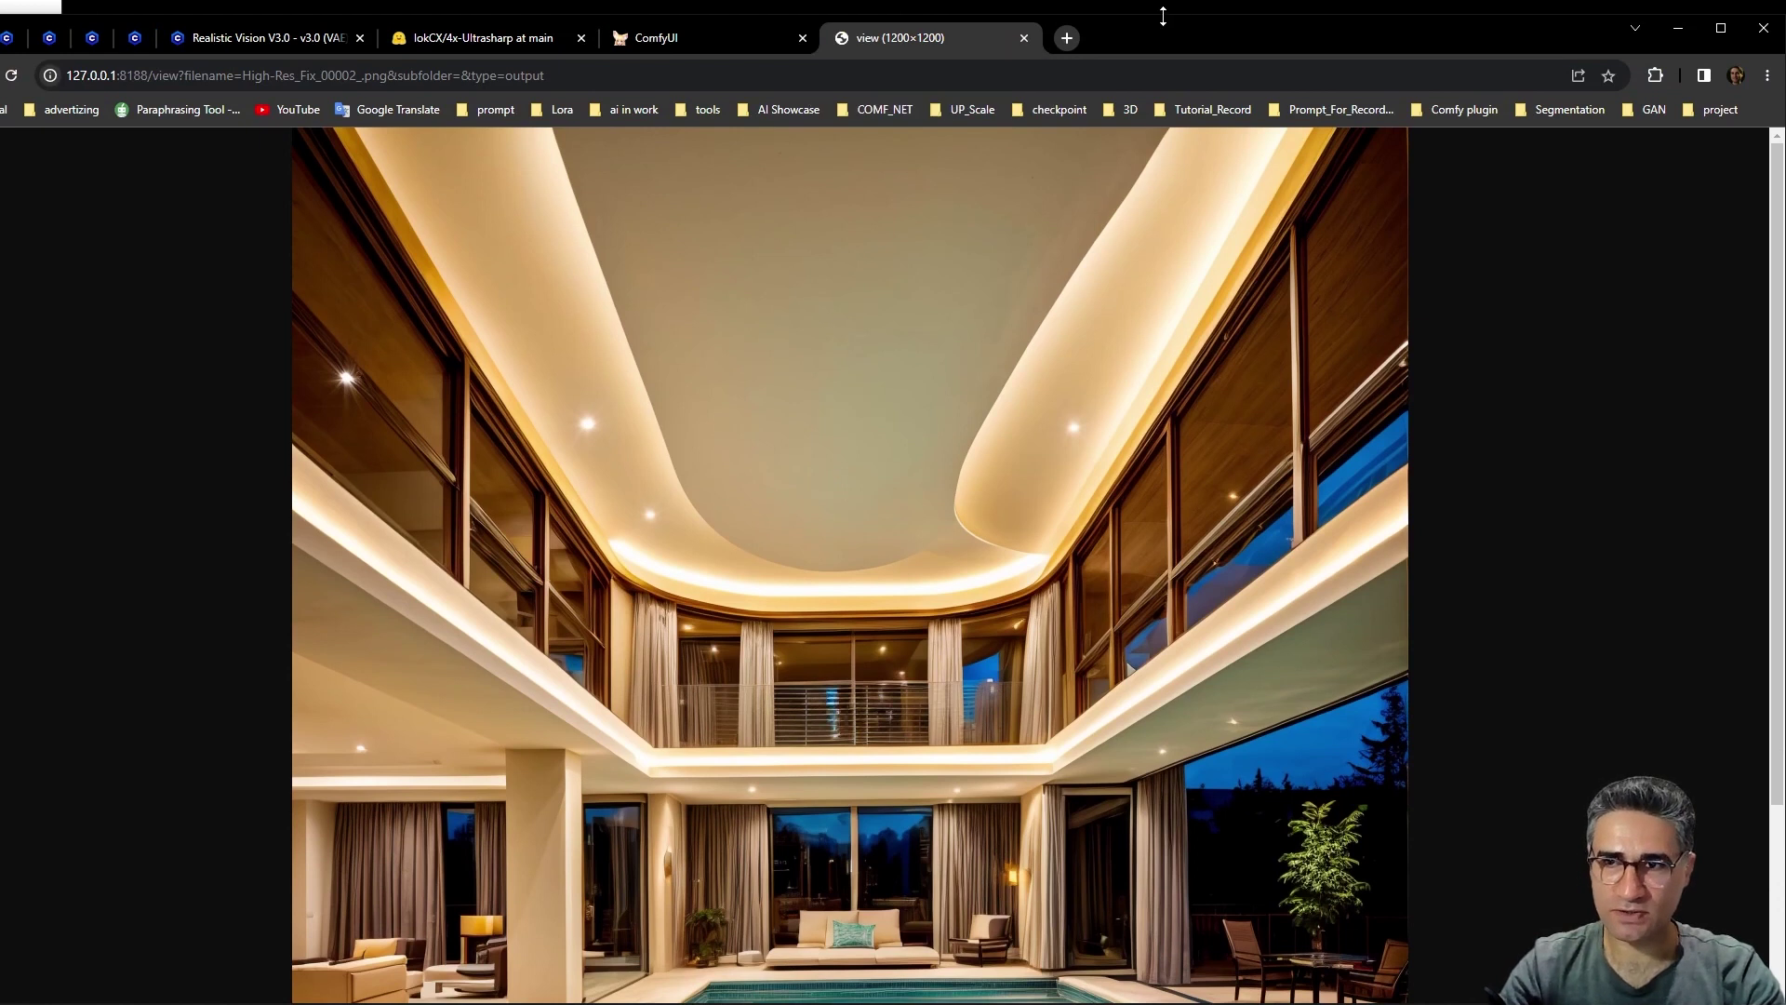
key(F11)
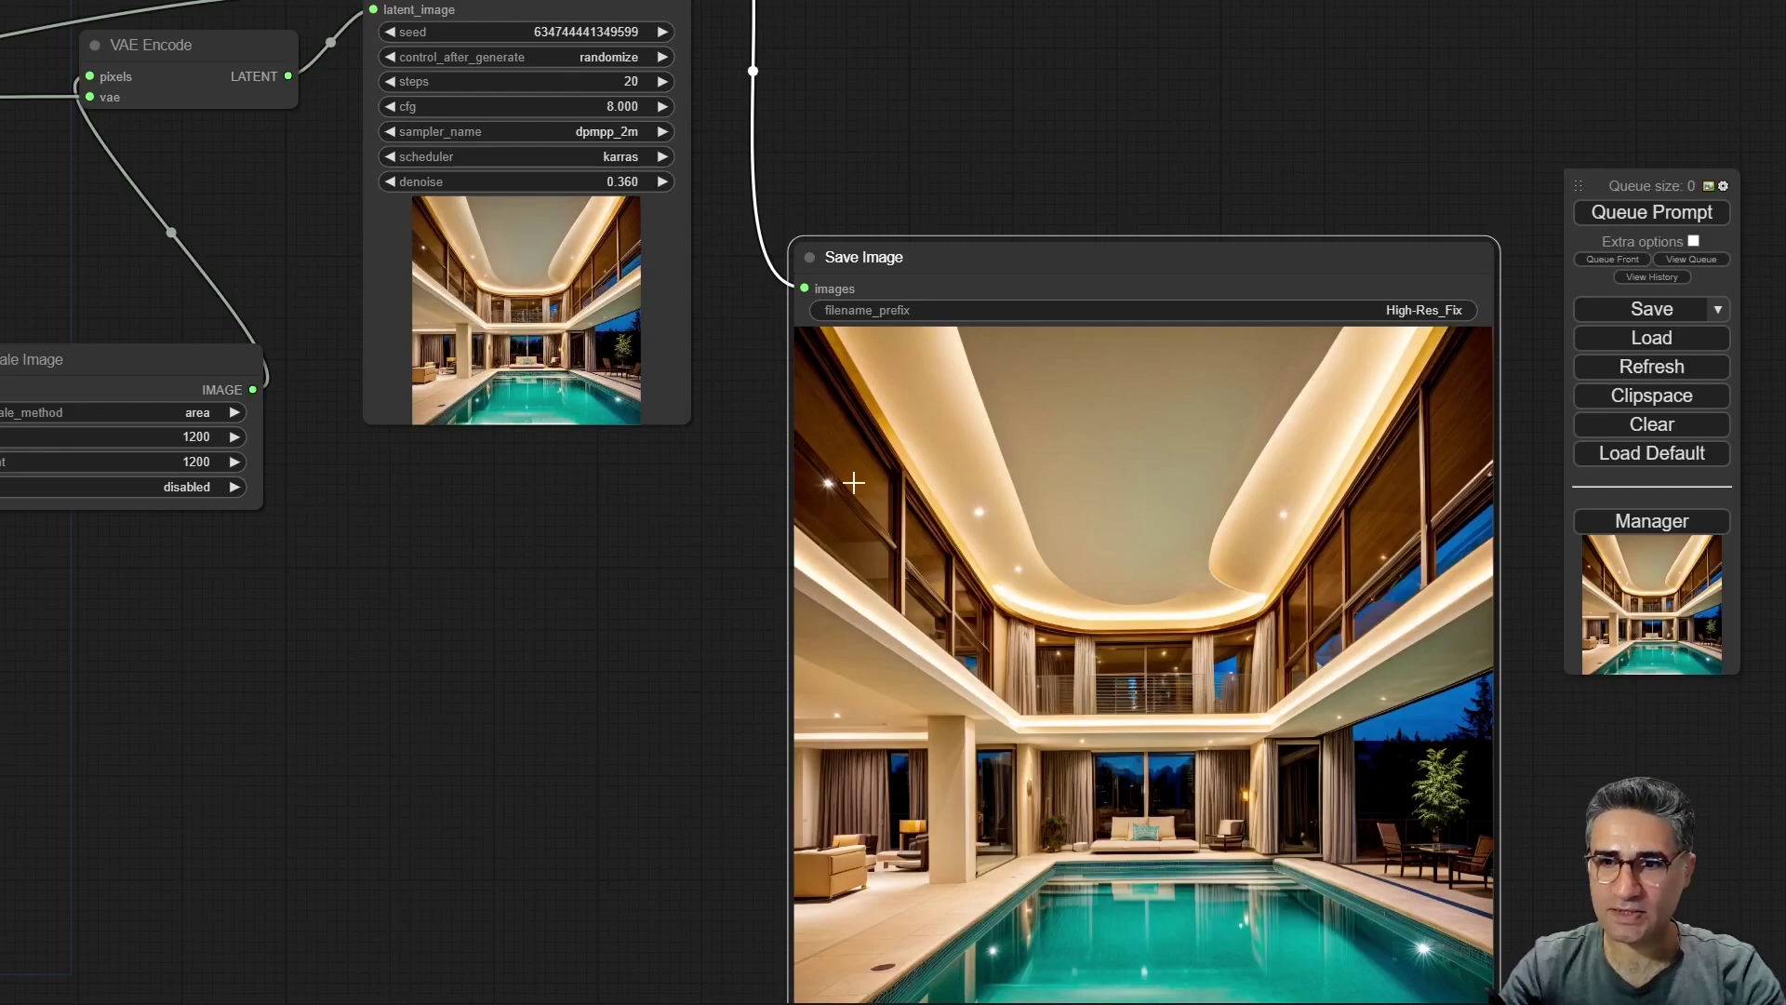
scroll(629, 616, down, 3)
- Duplicate the upscale nodes, VAE Encode, second KSampler, its VAE Decode and both Save Image nodes beyond the workflow, keeping their incoming connections
drag(628, 616, 819, 684)
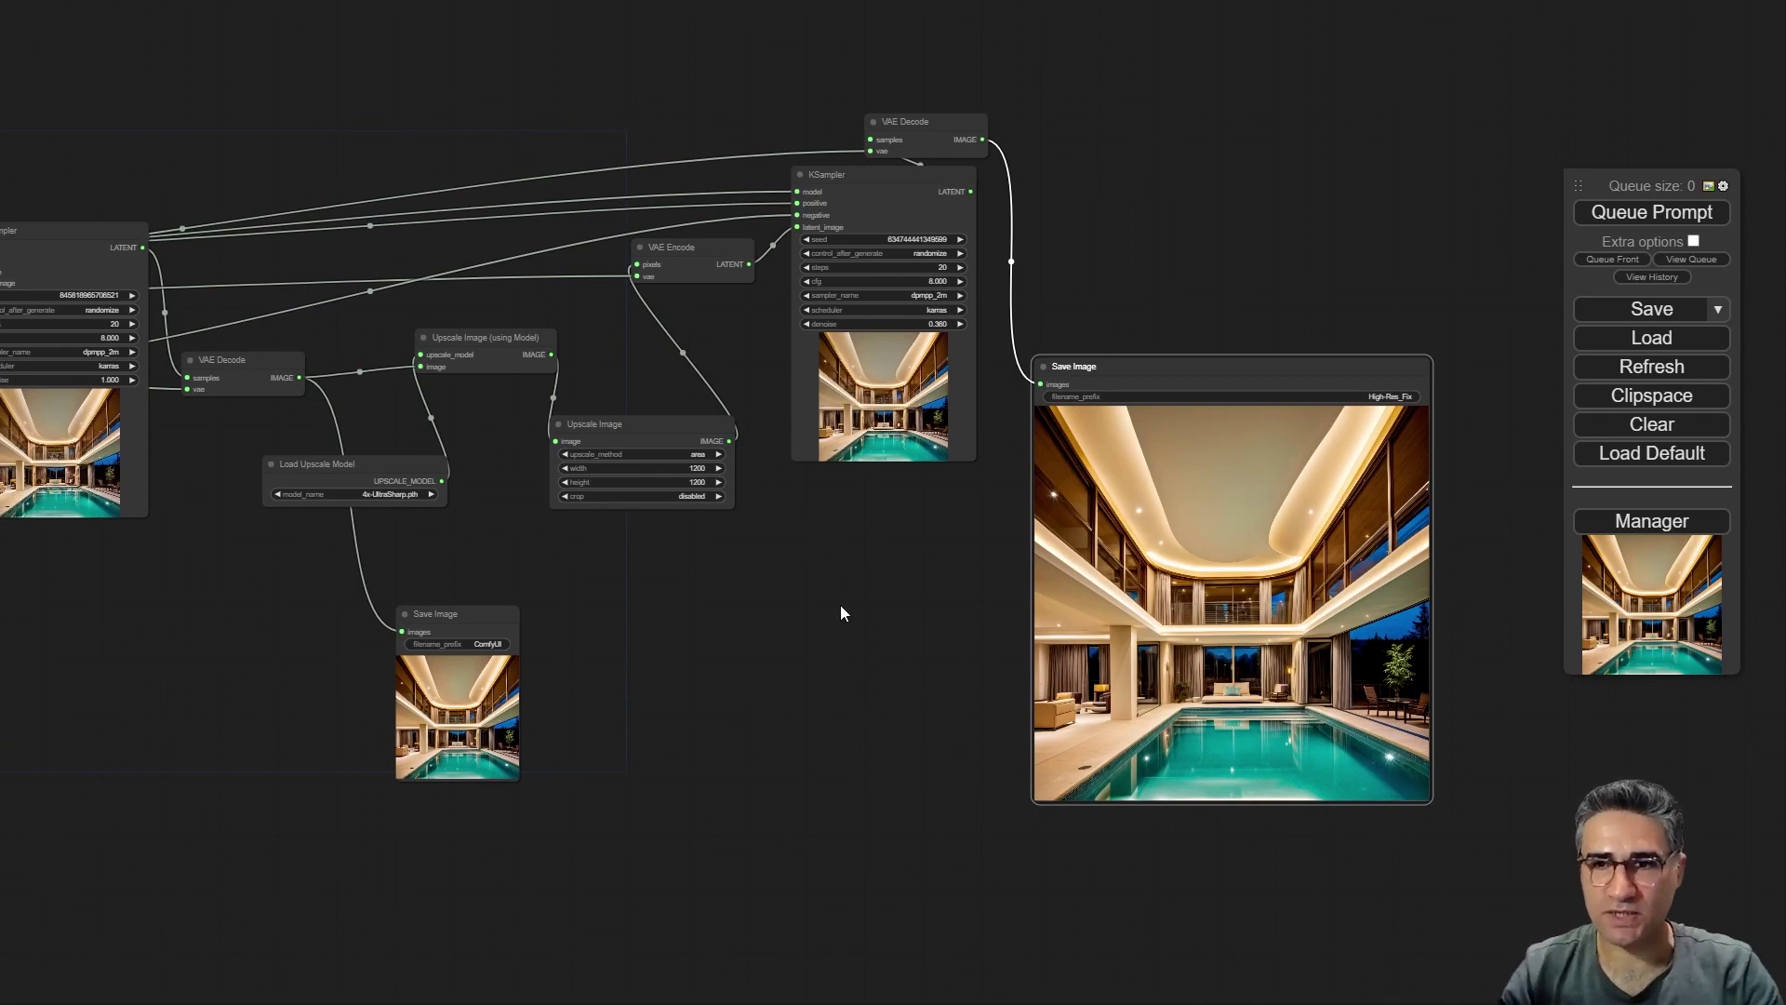
drag(926, 826, 903, 793)
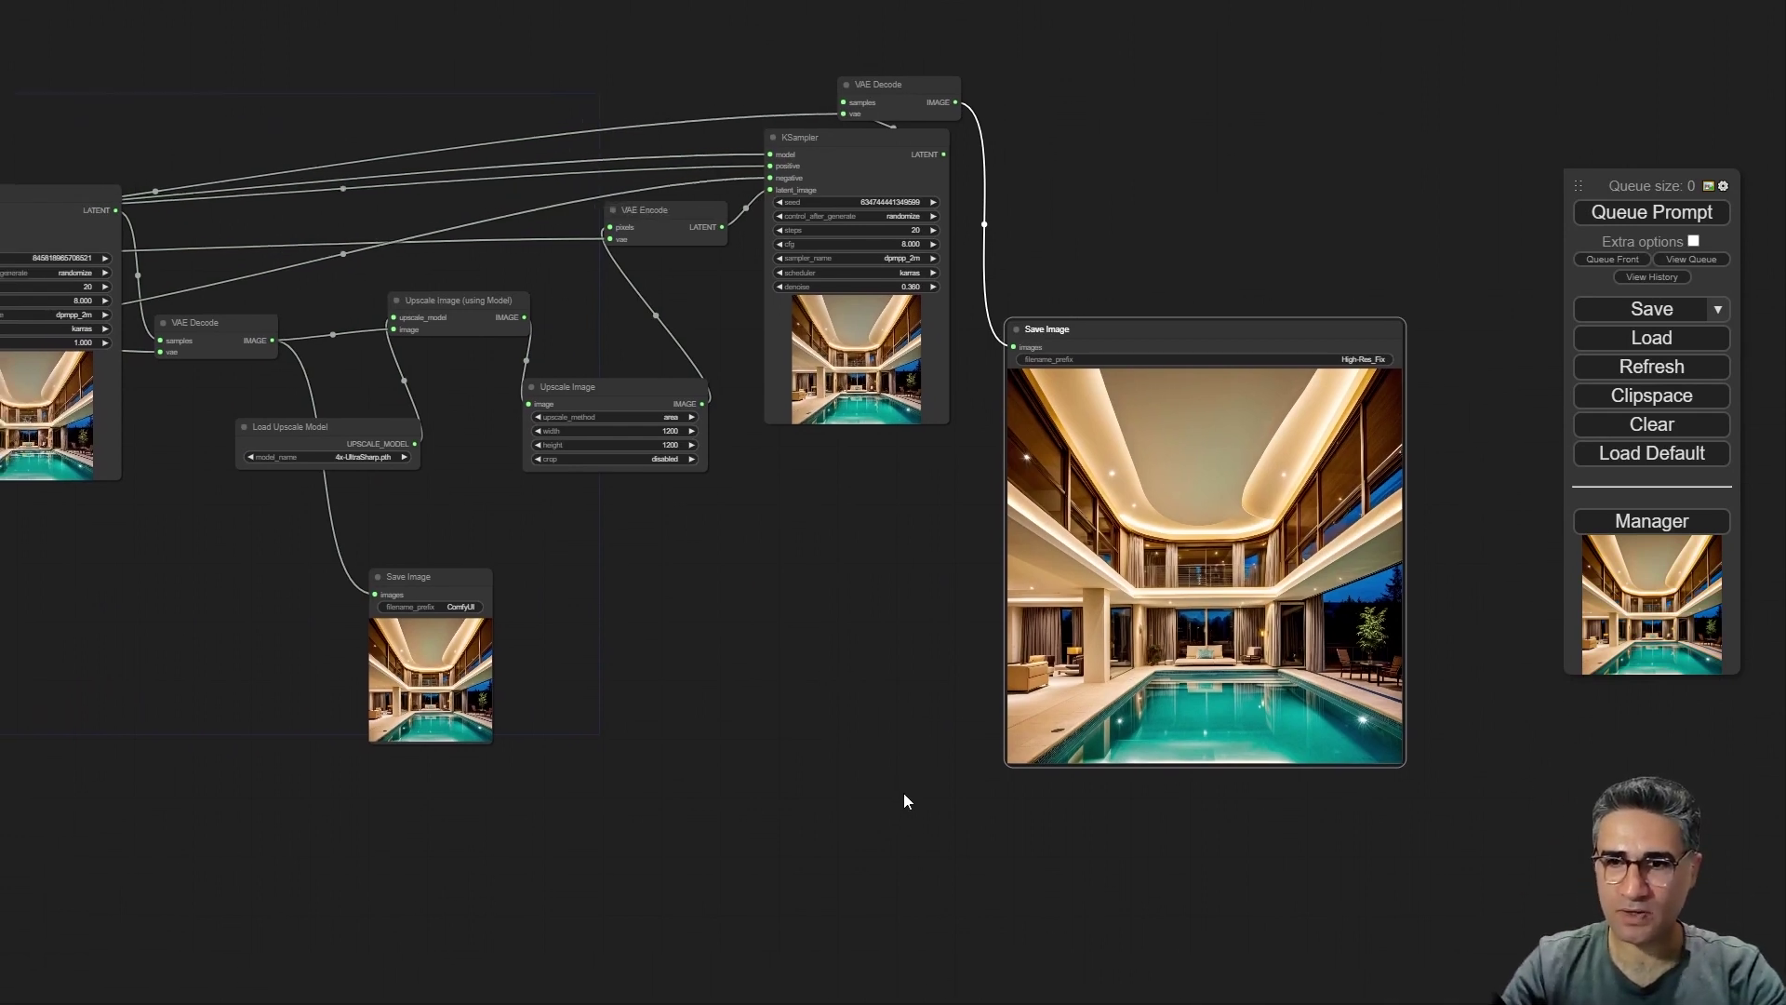
drag(935, 877, 363, 68)
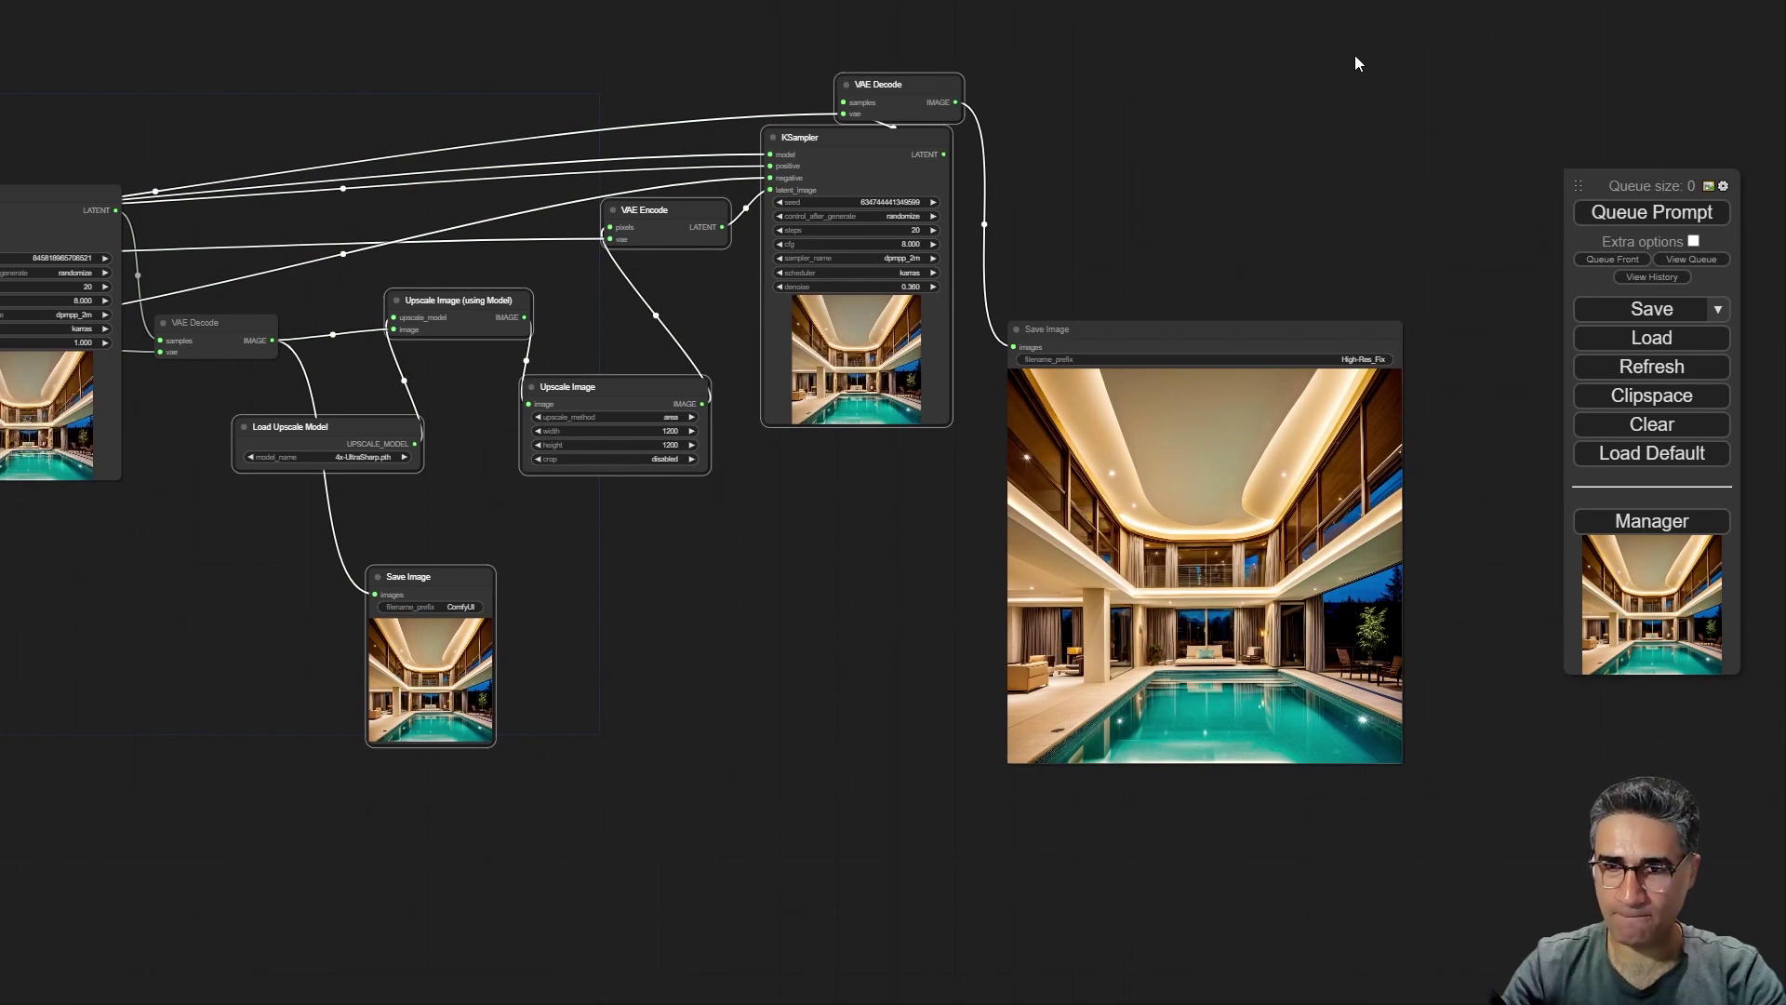
drag(1354, 59, 997, 767)
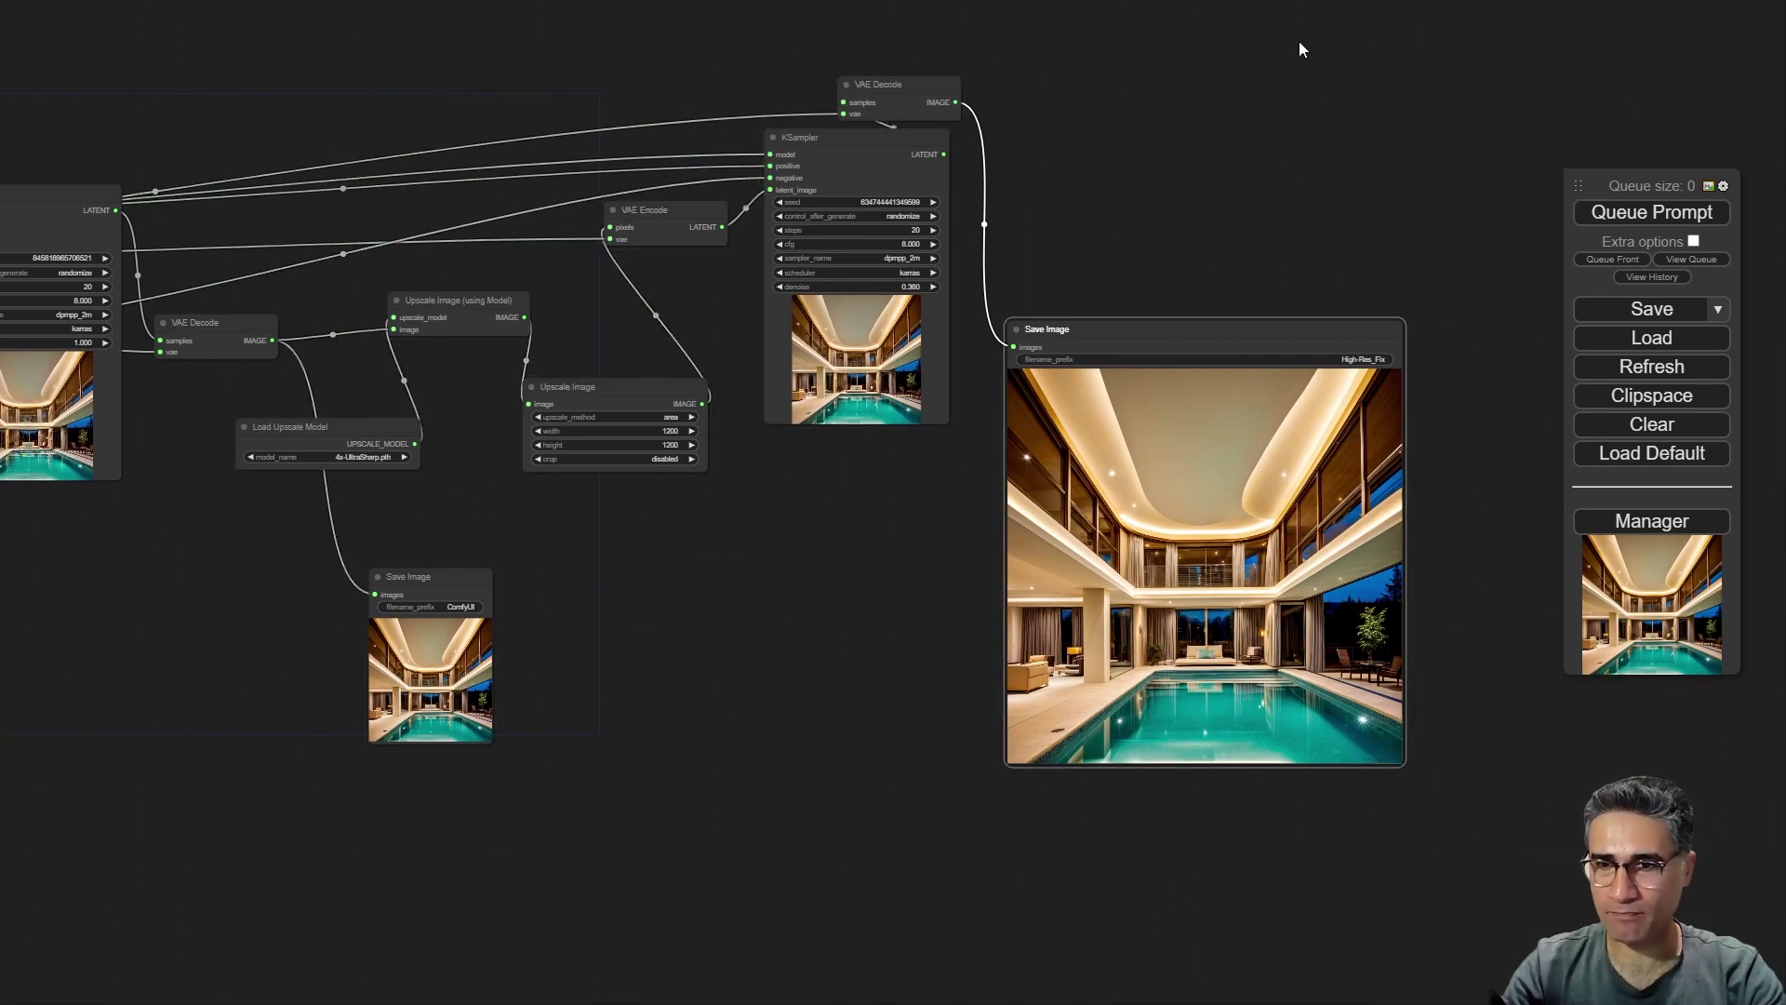
drag(1352, 47, 339, 891)
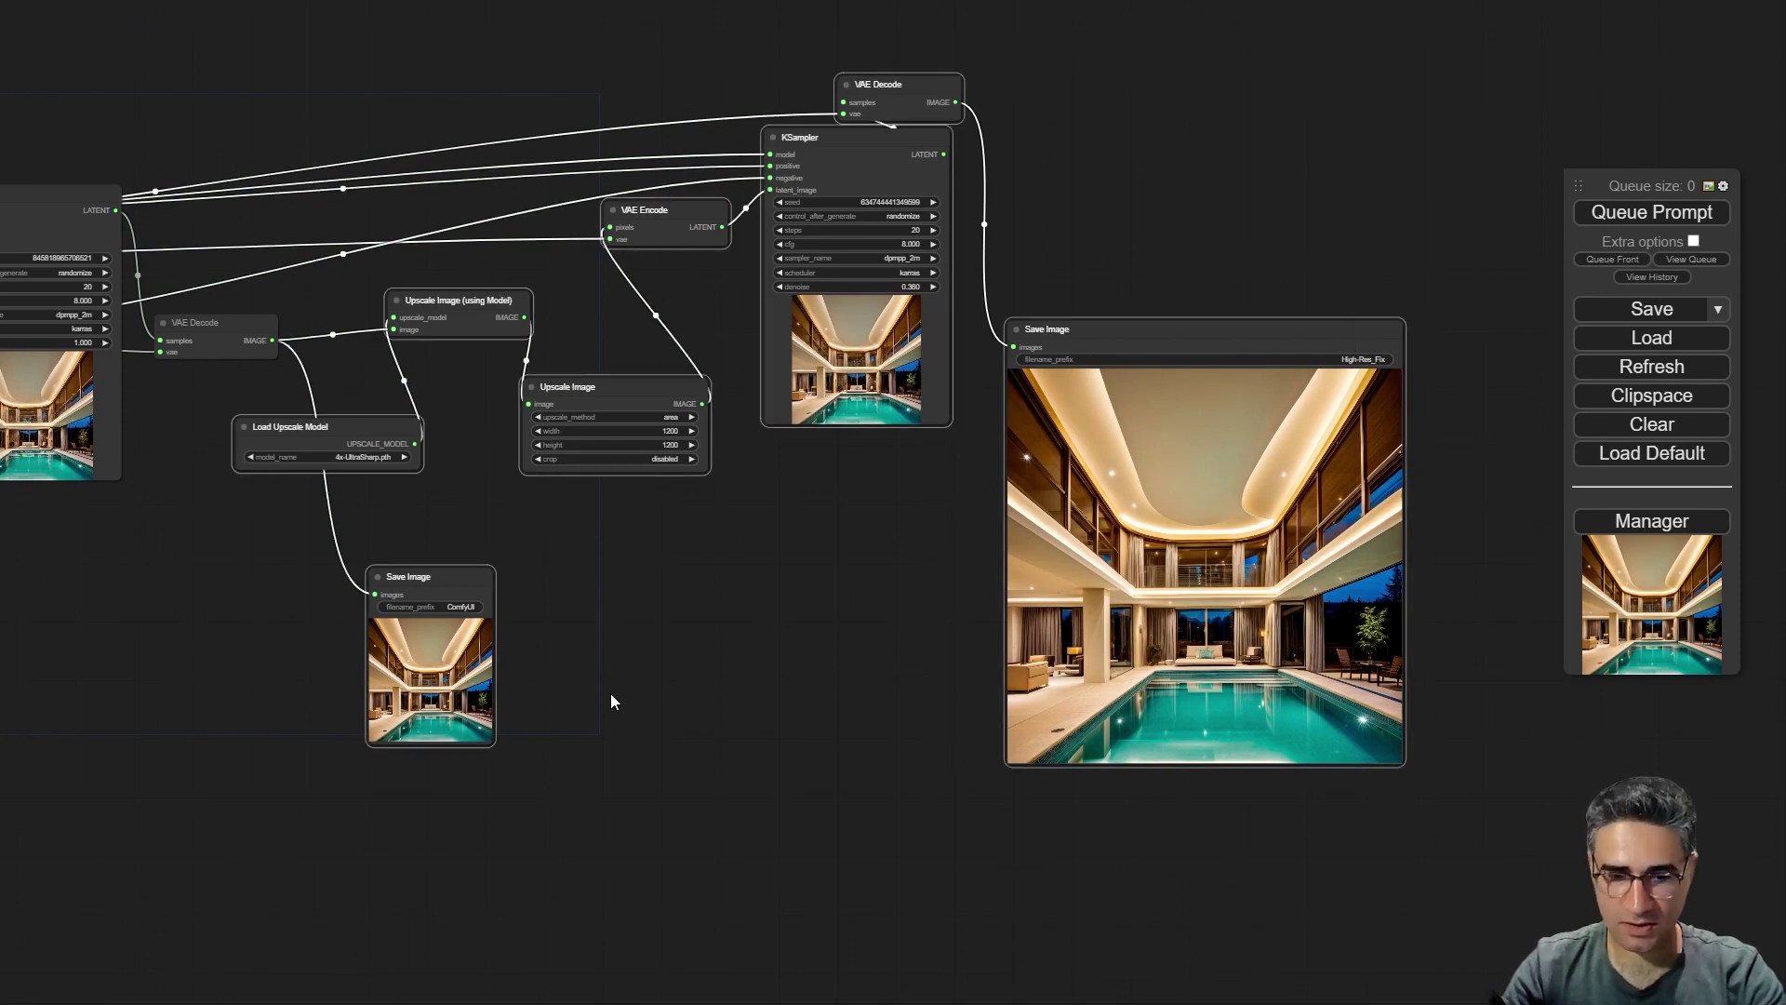
drag(764, 660, 186, 657)
click(633, 186)
drag(1180, 202, 746, 287)
drag(978, 161, 678, 254)
key(ctrl+shift+v)
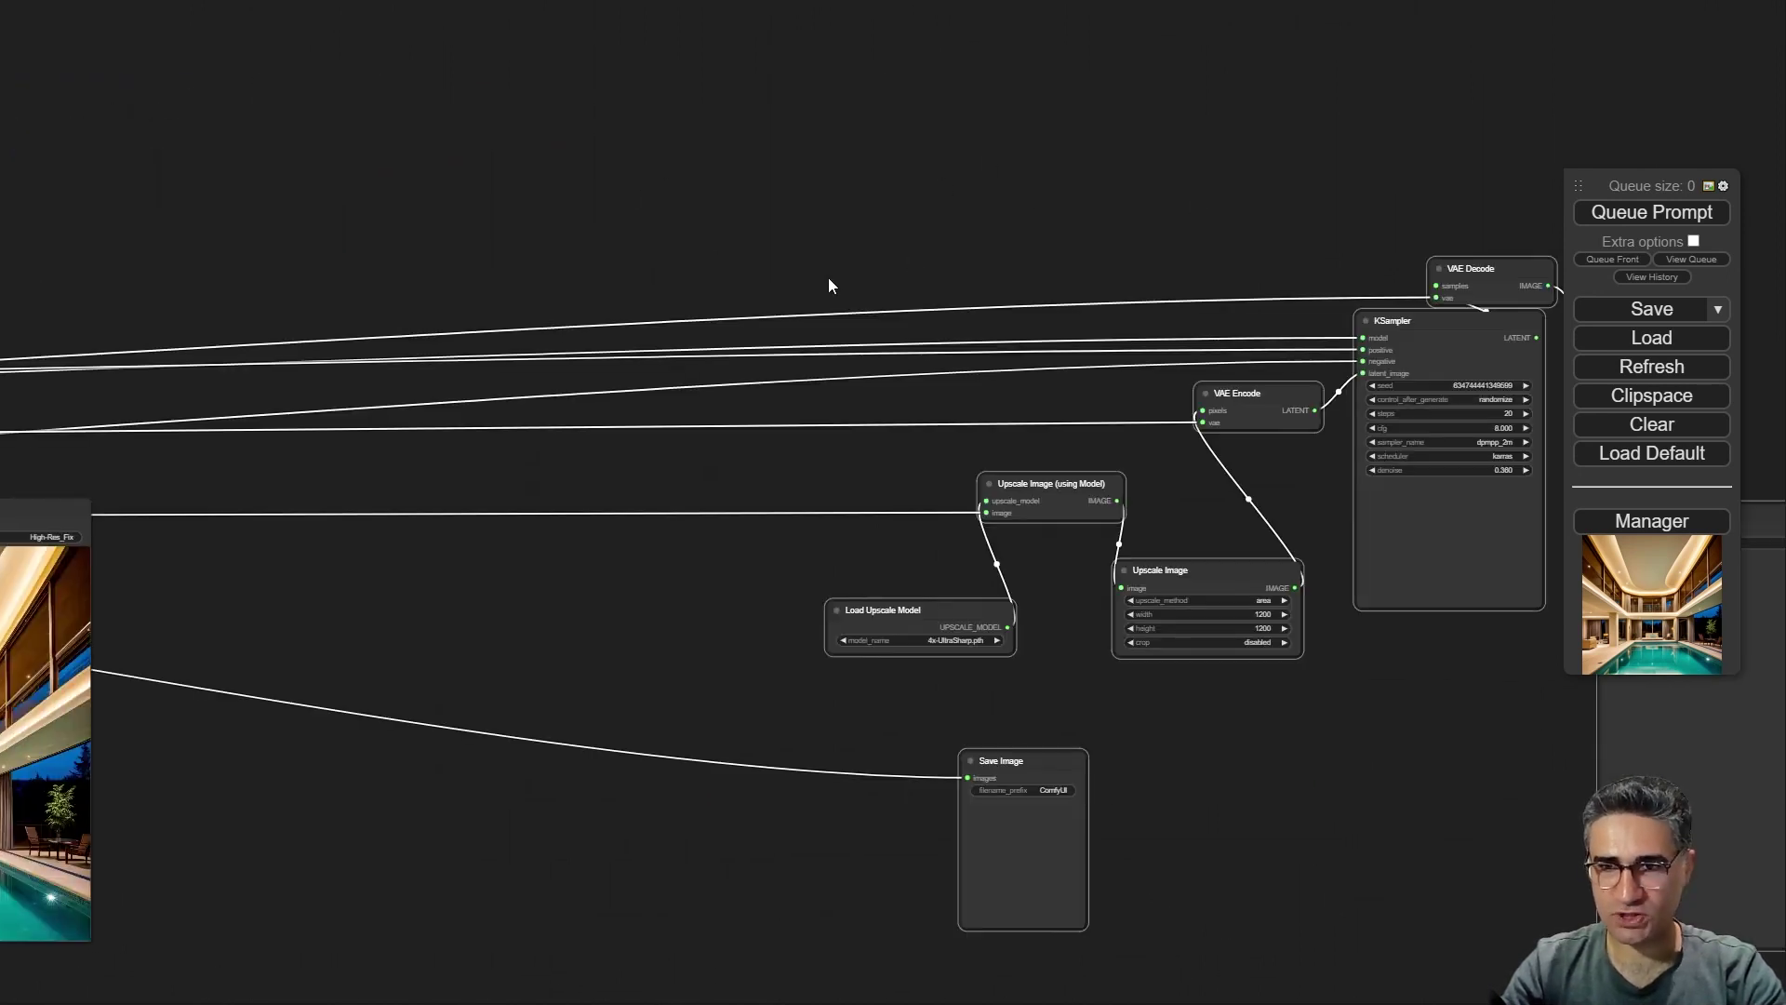
- Move the duplicated nodes closer to the High-Res_Fix Save Image and space the copied Load Upscale Model away from Upscale Image (using Model)
scroll(808, 255, down, 5)
drag(570, 272, 456, 295)
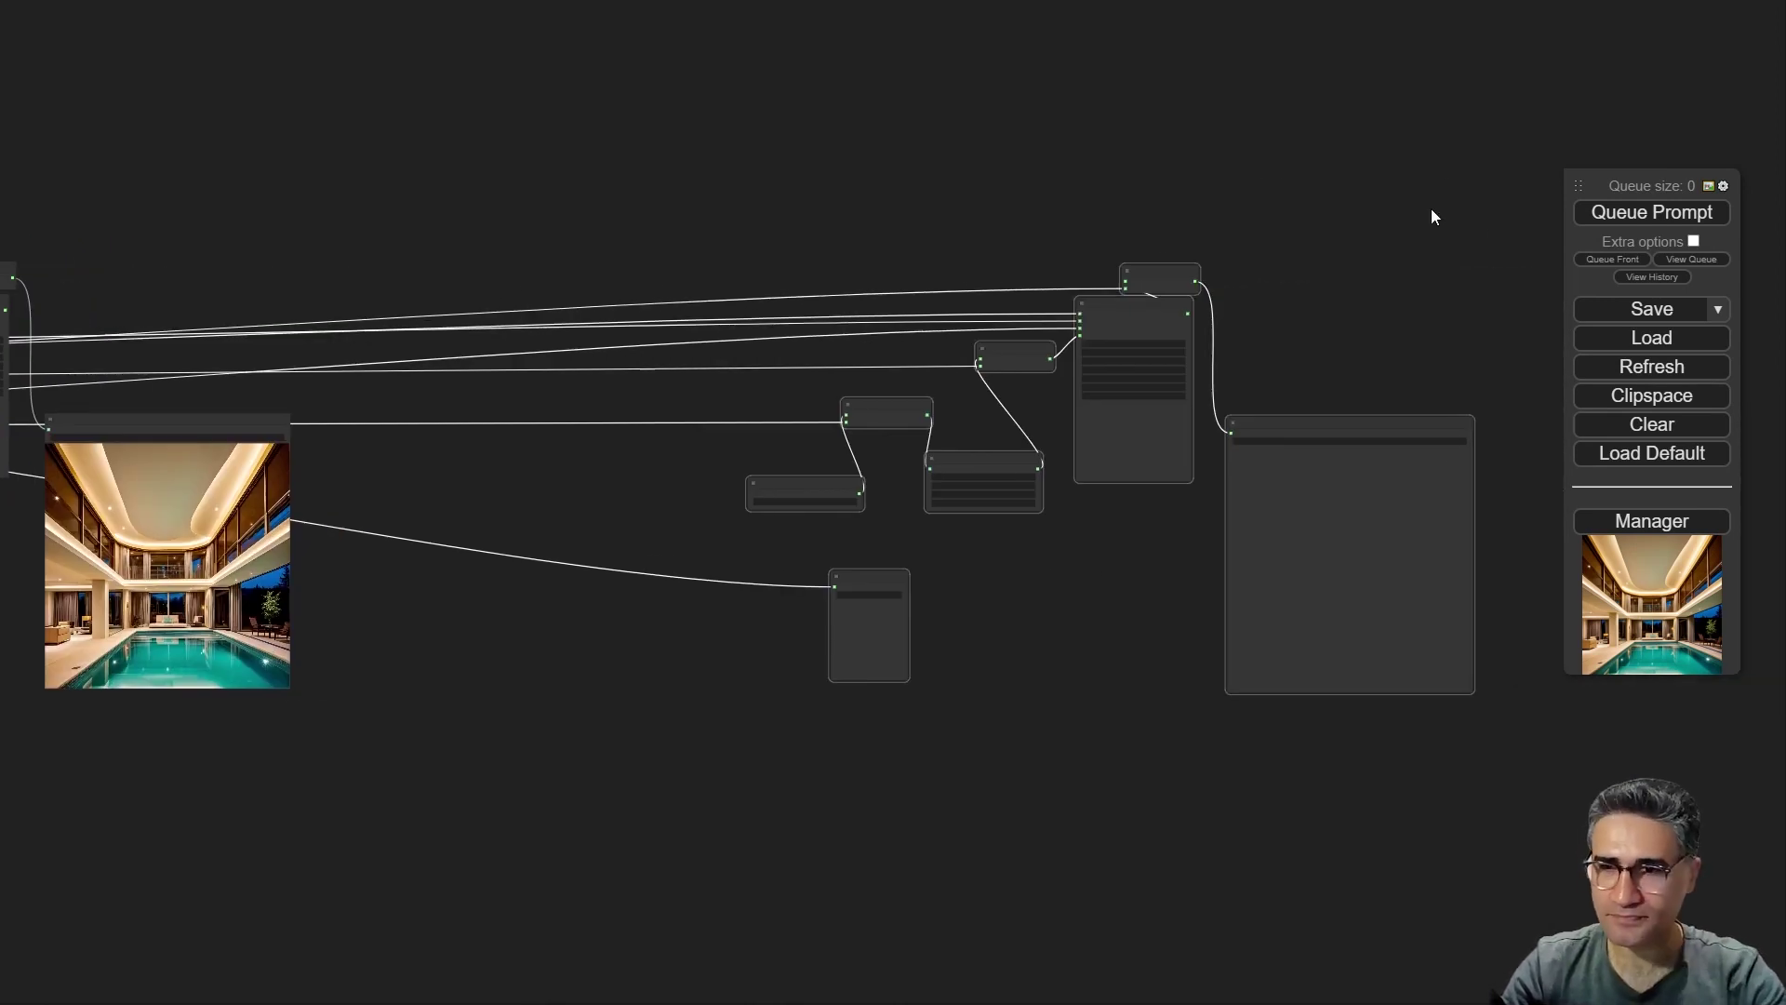
drag(1447, 183, 686, 786)
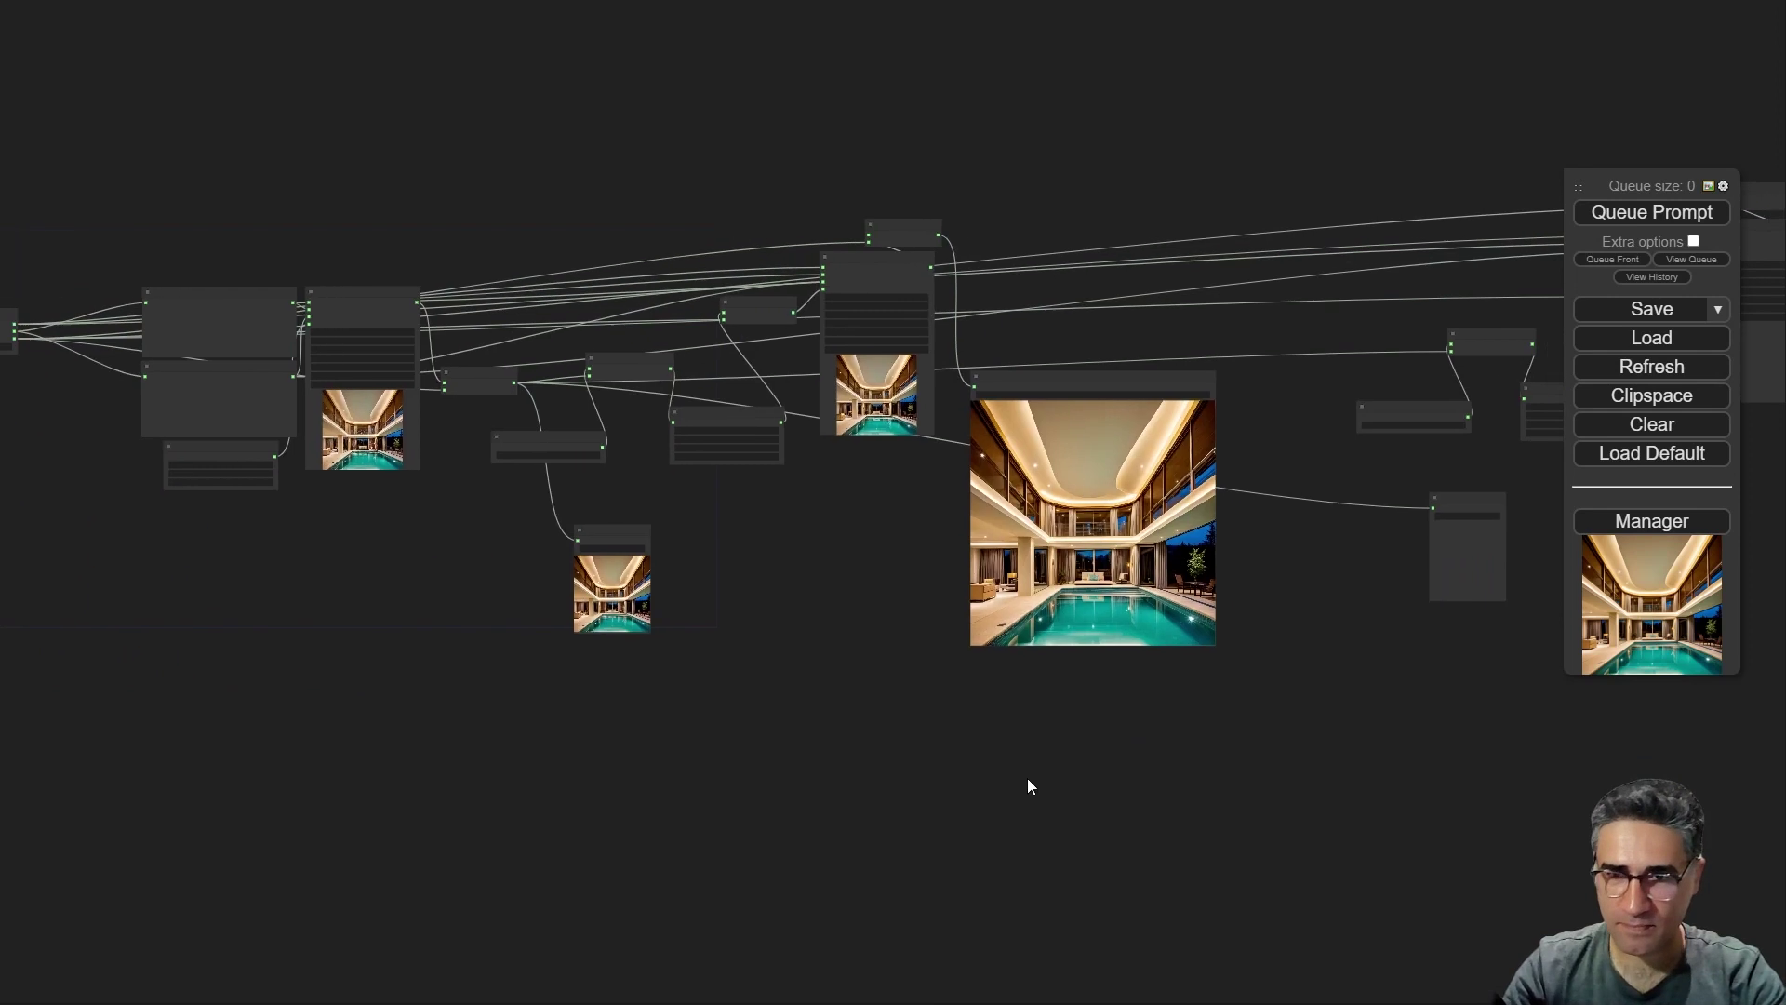
drag(363, 432, 192, 419)
scroll(151, 340, up, 11)
drag(1140, 773, 13, 776)
scroll(725, 526, down, 4)
drag(1467, 495, 1387, 466)
drag(1288, 440, 763, 454)
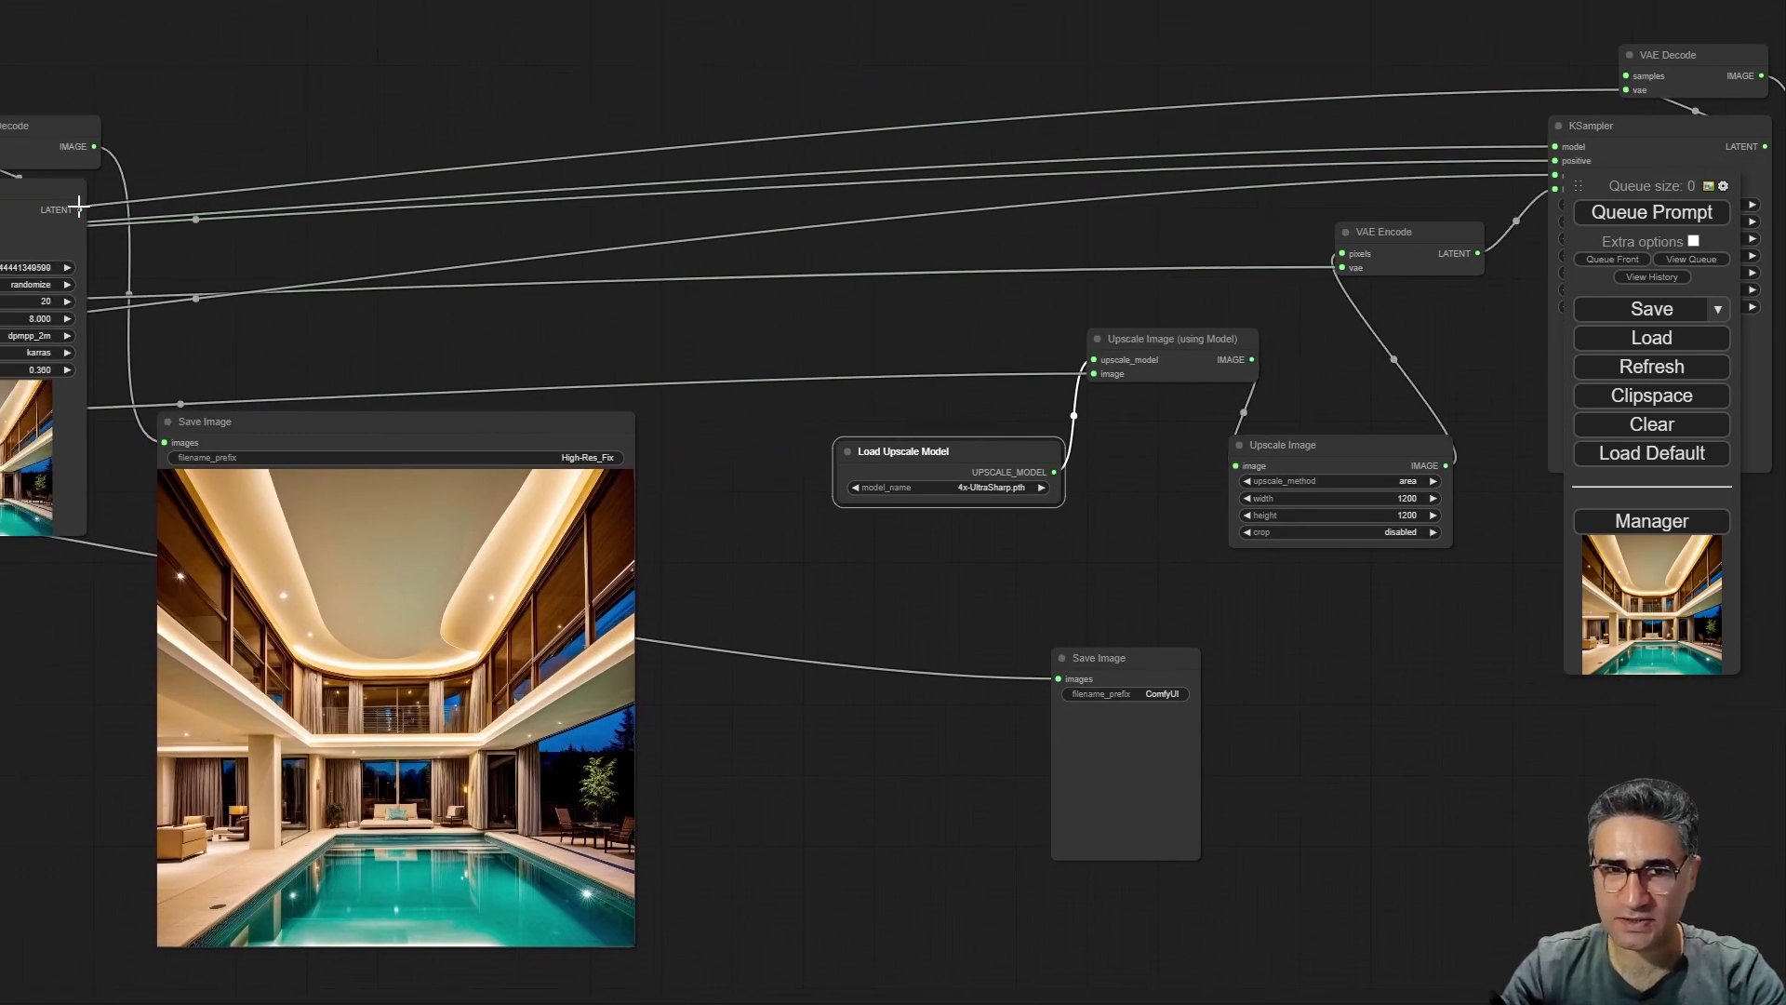
- Move the second VAE Decode to the right of its KSampler and connect its IMAGE output to the copied Upscale Image (using Model) node
mouse_move(80, 209)
mouse_down()
mouse_move(875, 291)
mouse_move(62, 191)
mouse_up()
drag(38, 129, 328, 267)
scroll(316, 260, up, 5)
drag(627, 452, 282, 331)
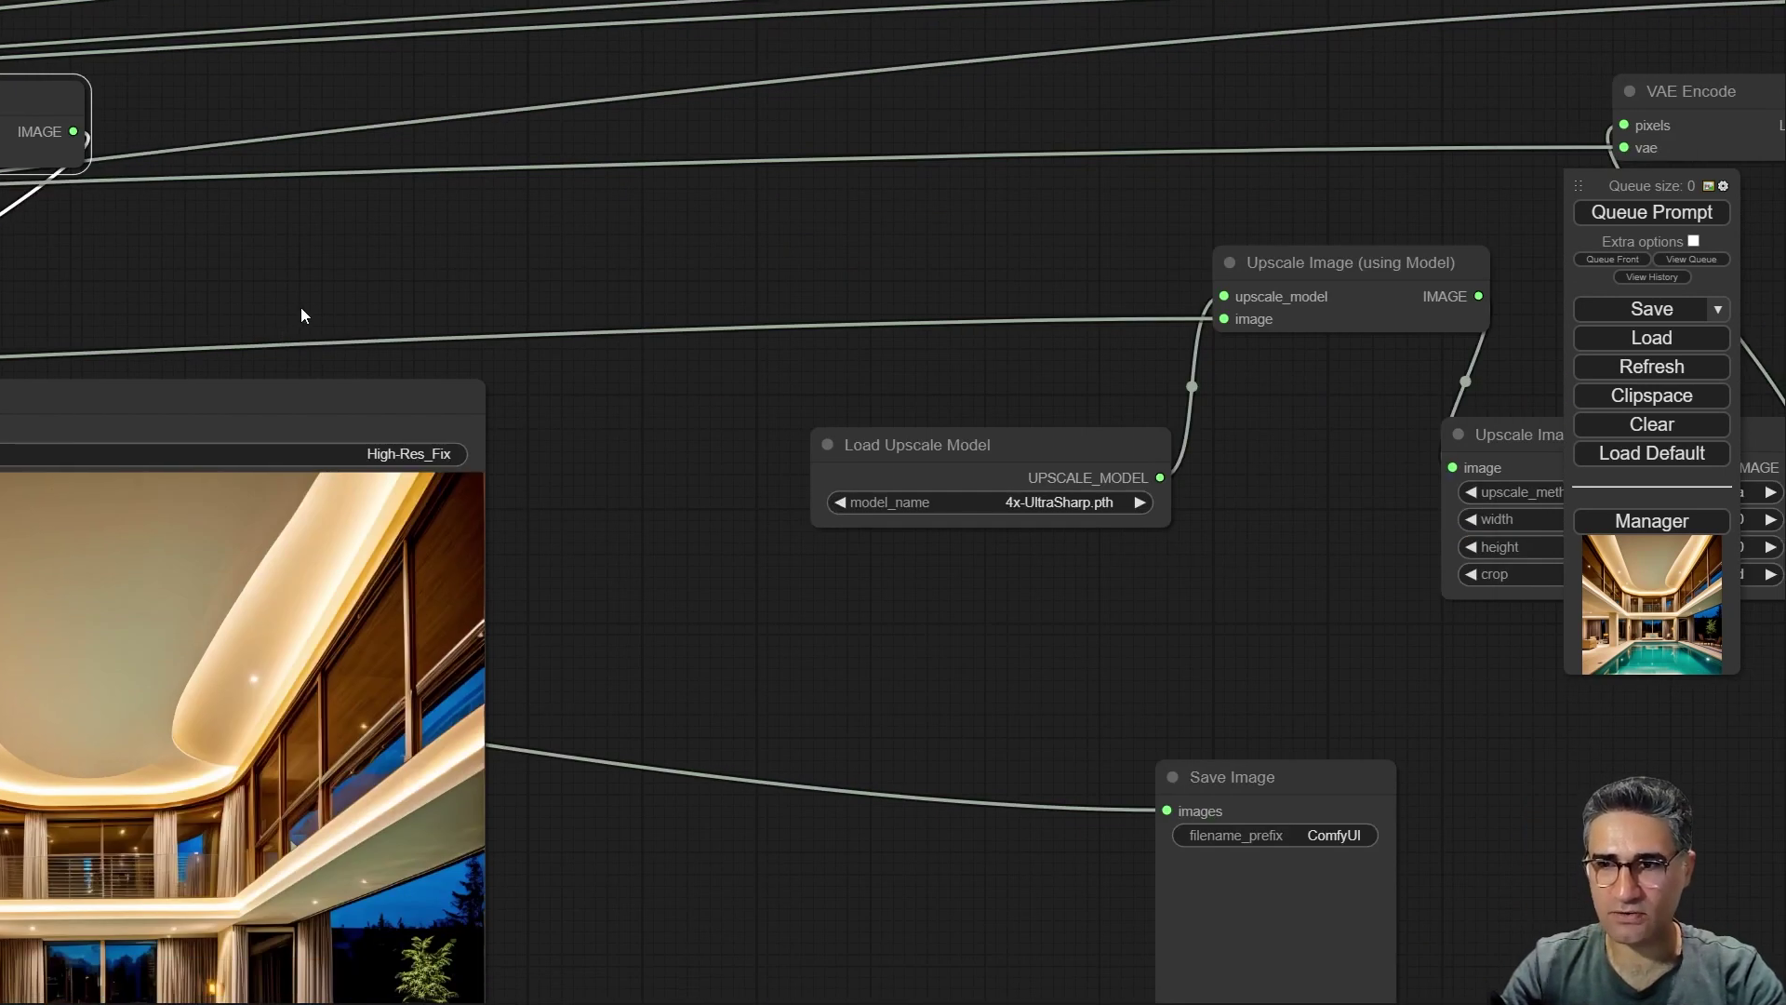
scroll(298, 312, down, 3)
drag(131, 175, 997, 312)
- Set the width and height of the copied Upscale Image node to 2048
drag(1089, 461, 596, 456)
scroll(945, 482, up, 10)
click(797, 445)
double_click(847, 441)
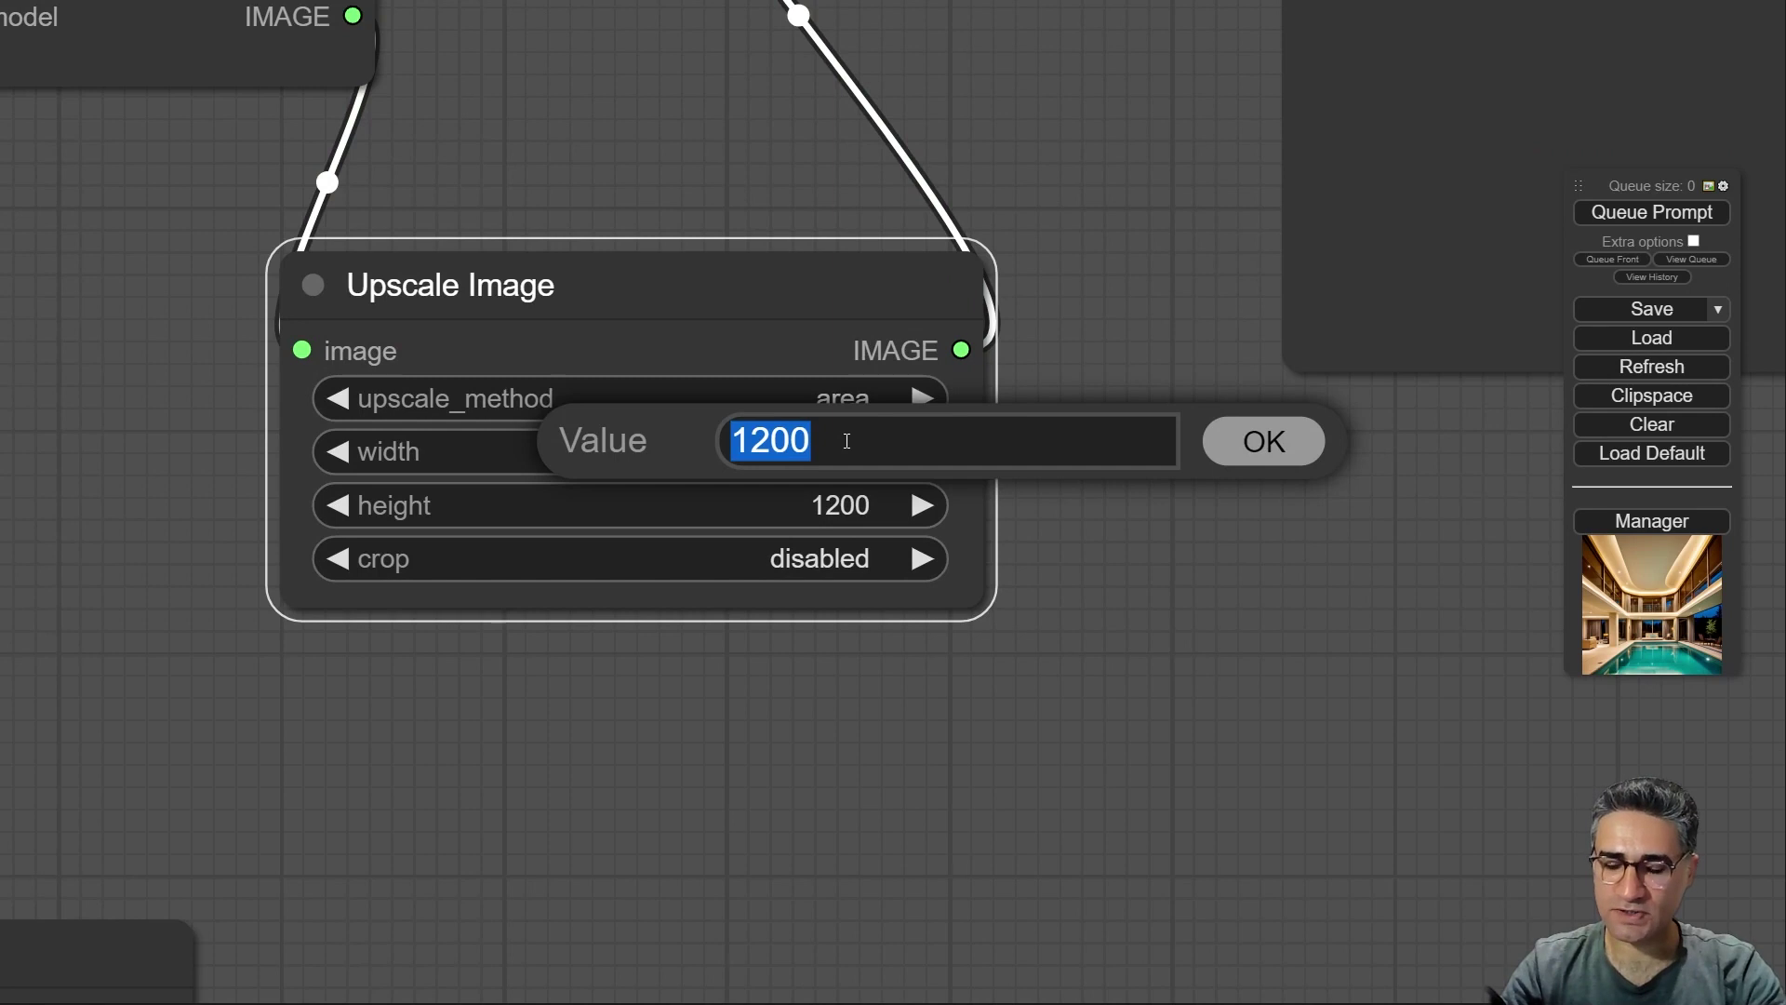
text(2048)
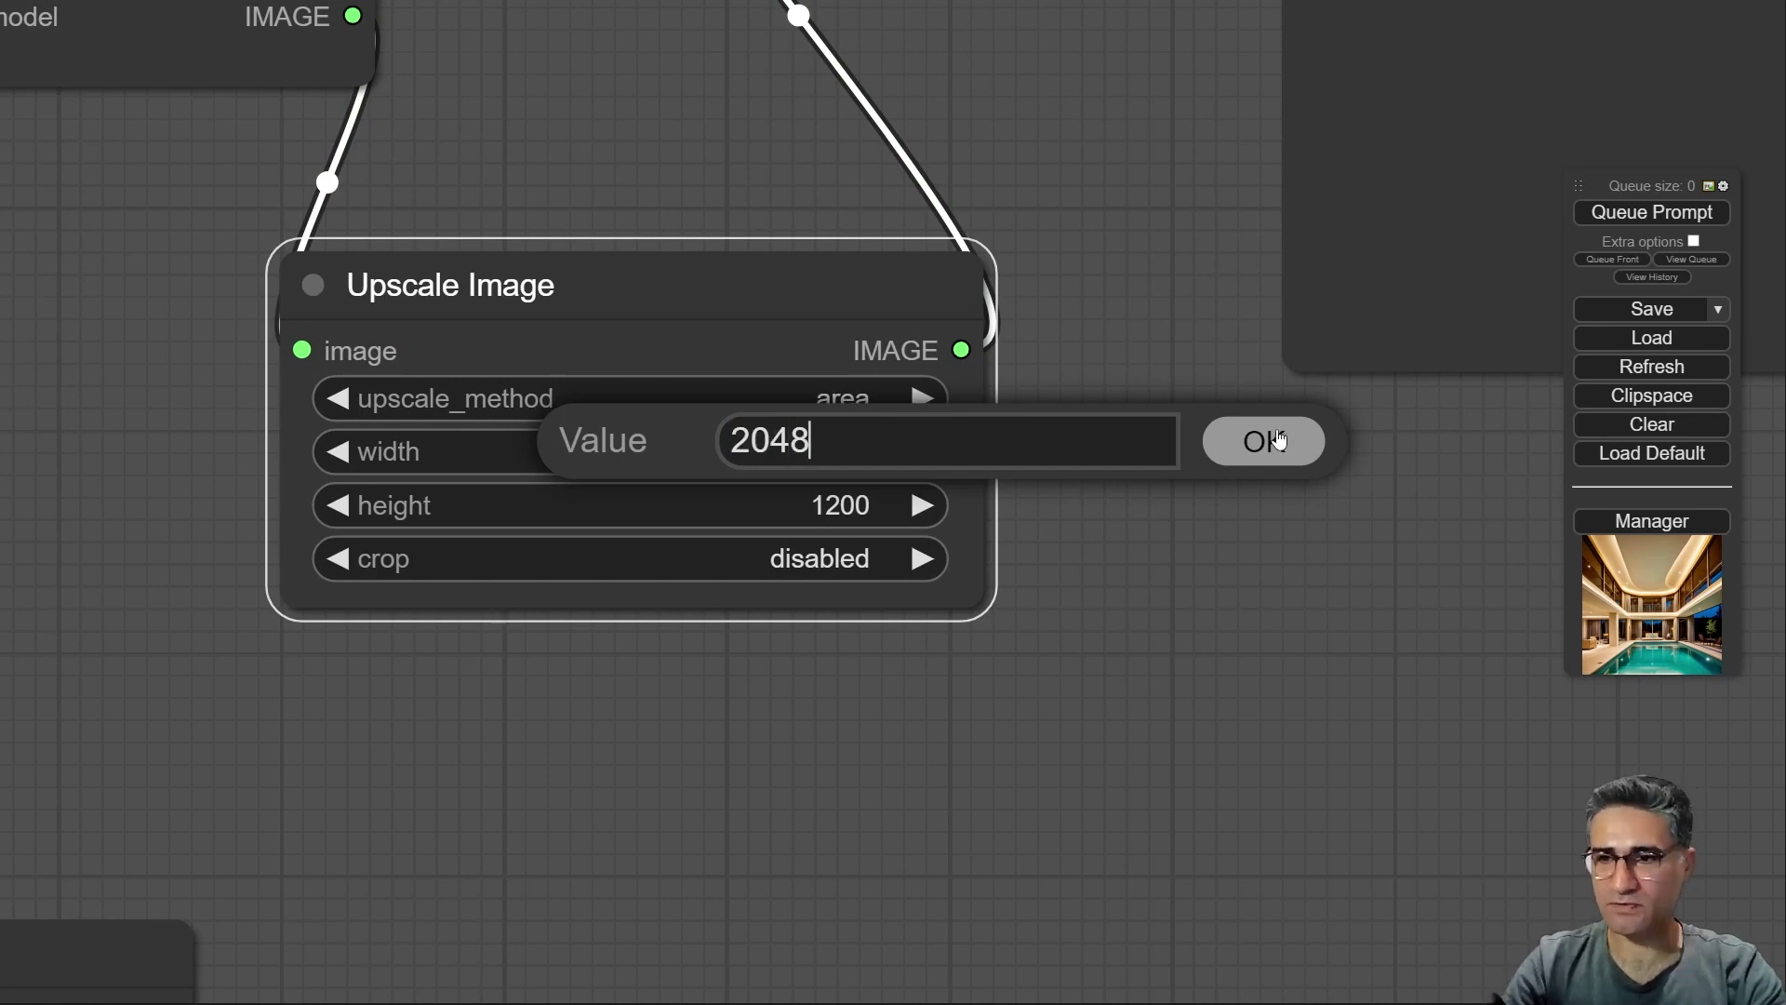
click(1263, 441)
click(841, 506)
double_click(843, 507)
text(2048)
key(Return)
- Move the copied ComfyUI Save Image node closer to the High-Res_Fix Save Image node, below the copied Load Upscale Model
scroll(1325, 489, down, 10)
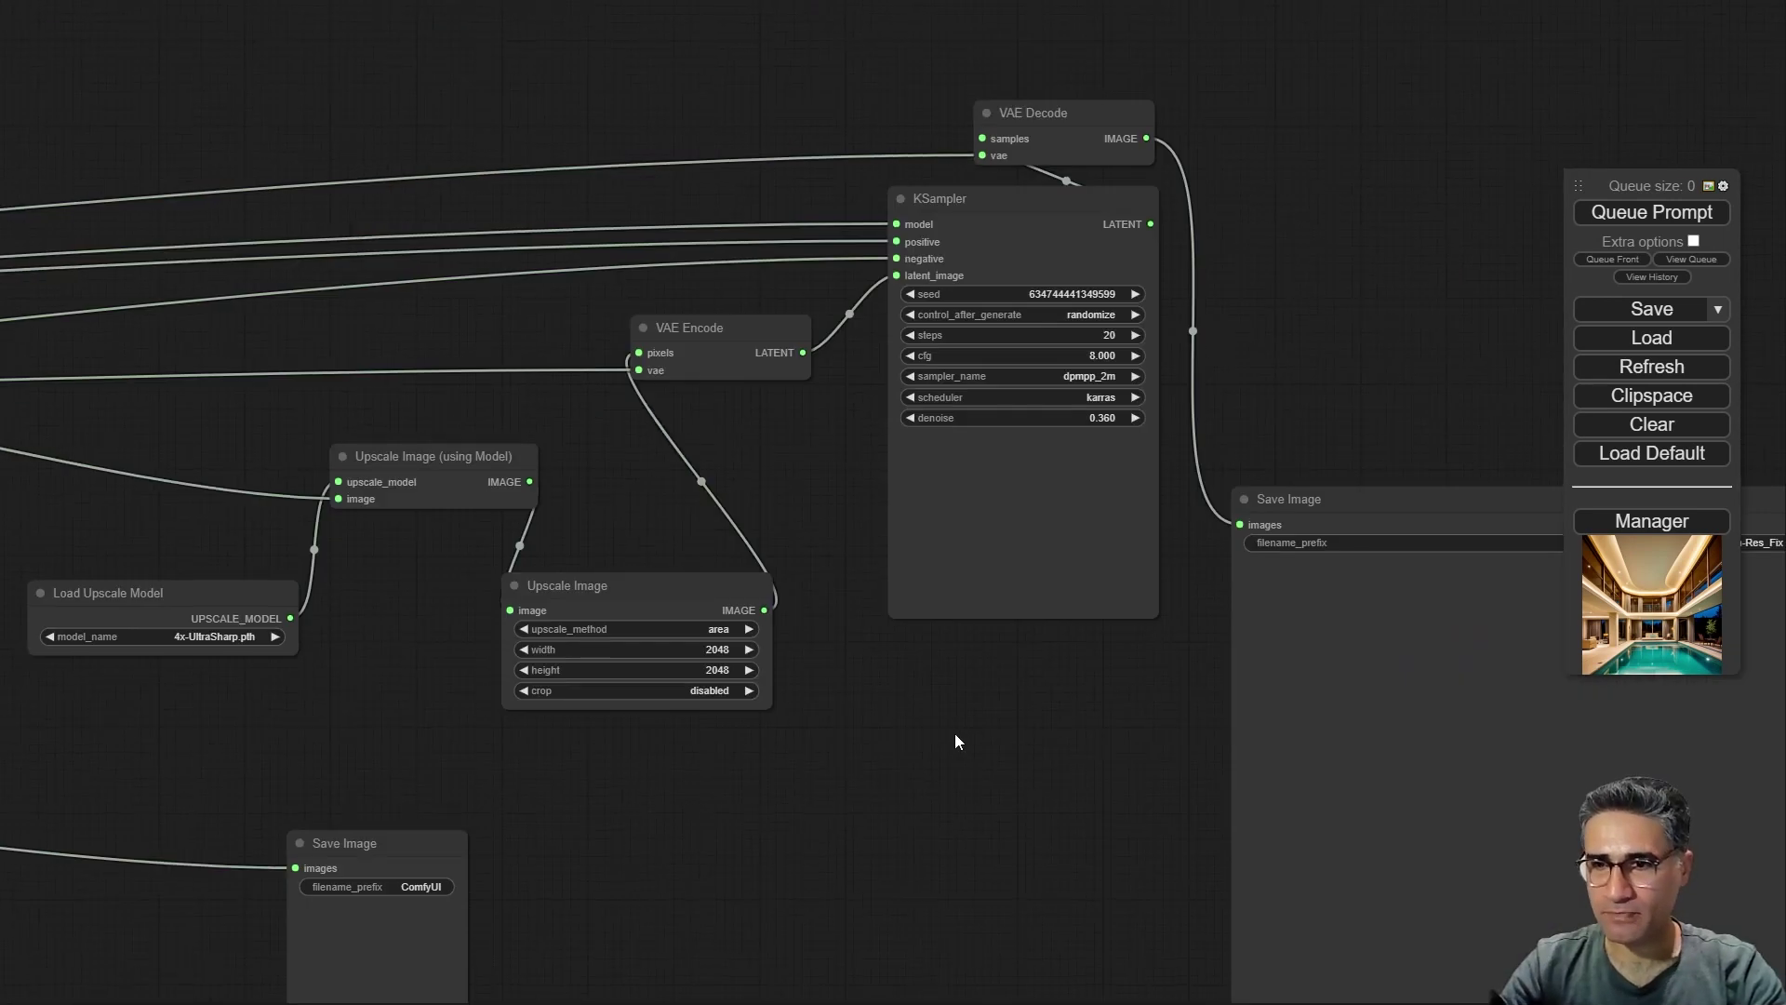
drag(955, 741, 840, 806)
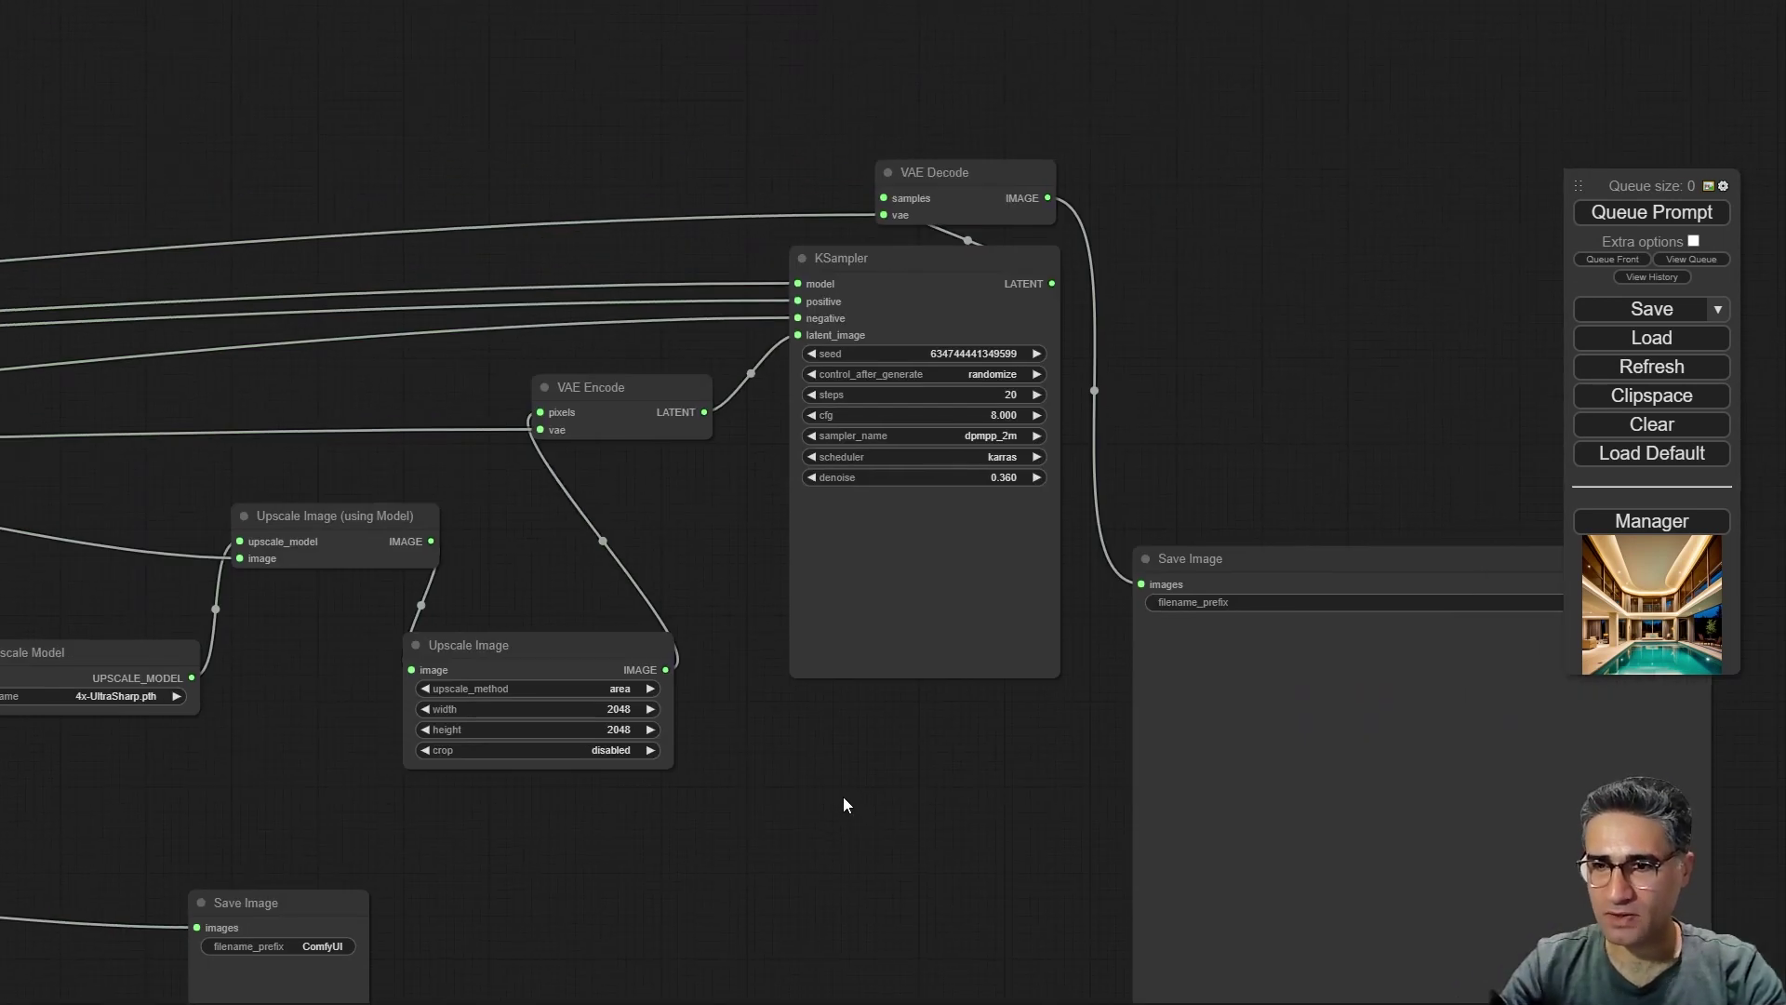
drag(738, 867, 1038, 321)
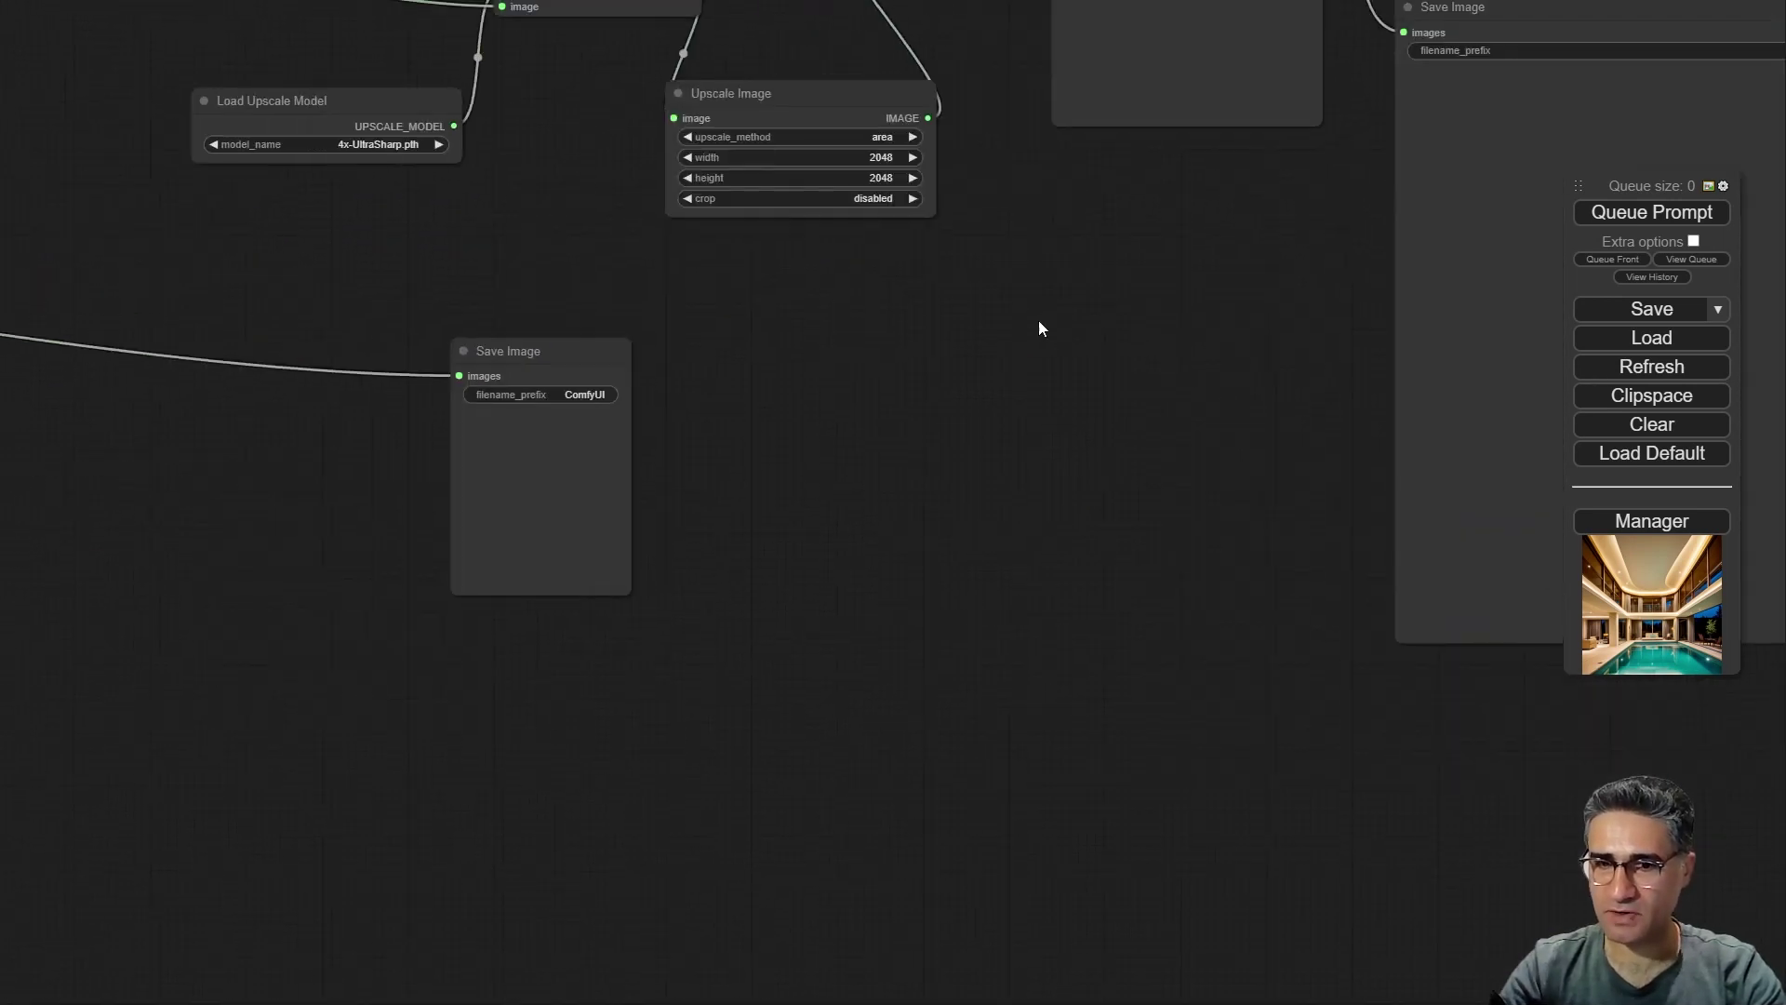
scroll(1014, 359, down, 5)
drag(984, 404, 1257, 617)
drag(988, 566, 718, 650)
drag(927, 622, 874, 614)
- Queue the prompt with the added upscale stage and examine the first KSampler's preview image
click(1604, 214)
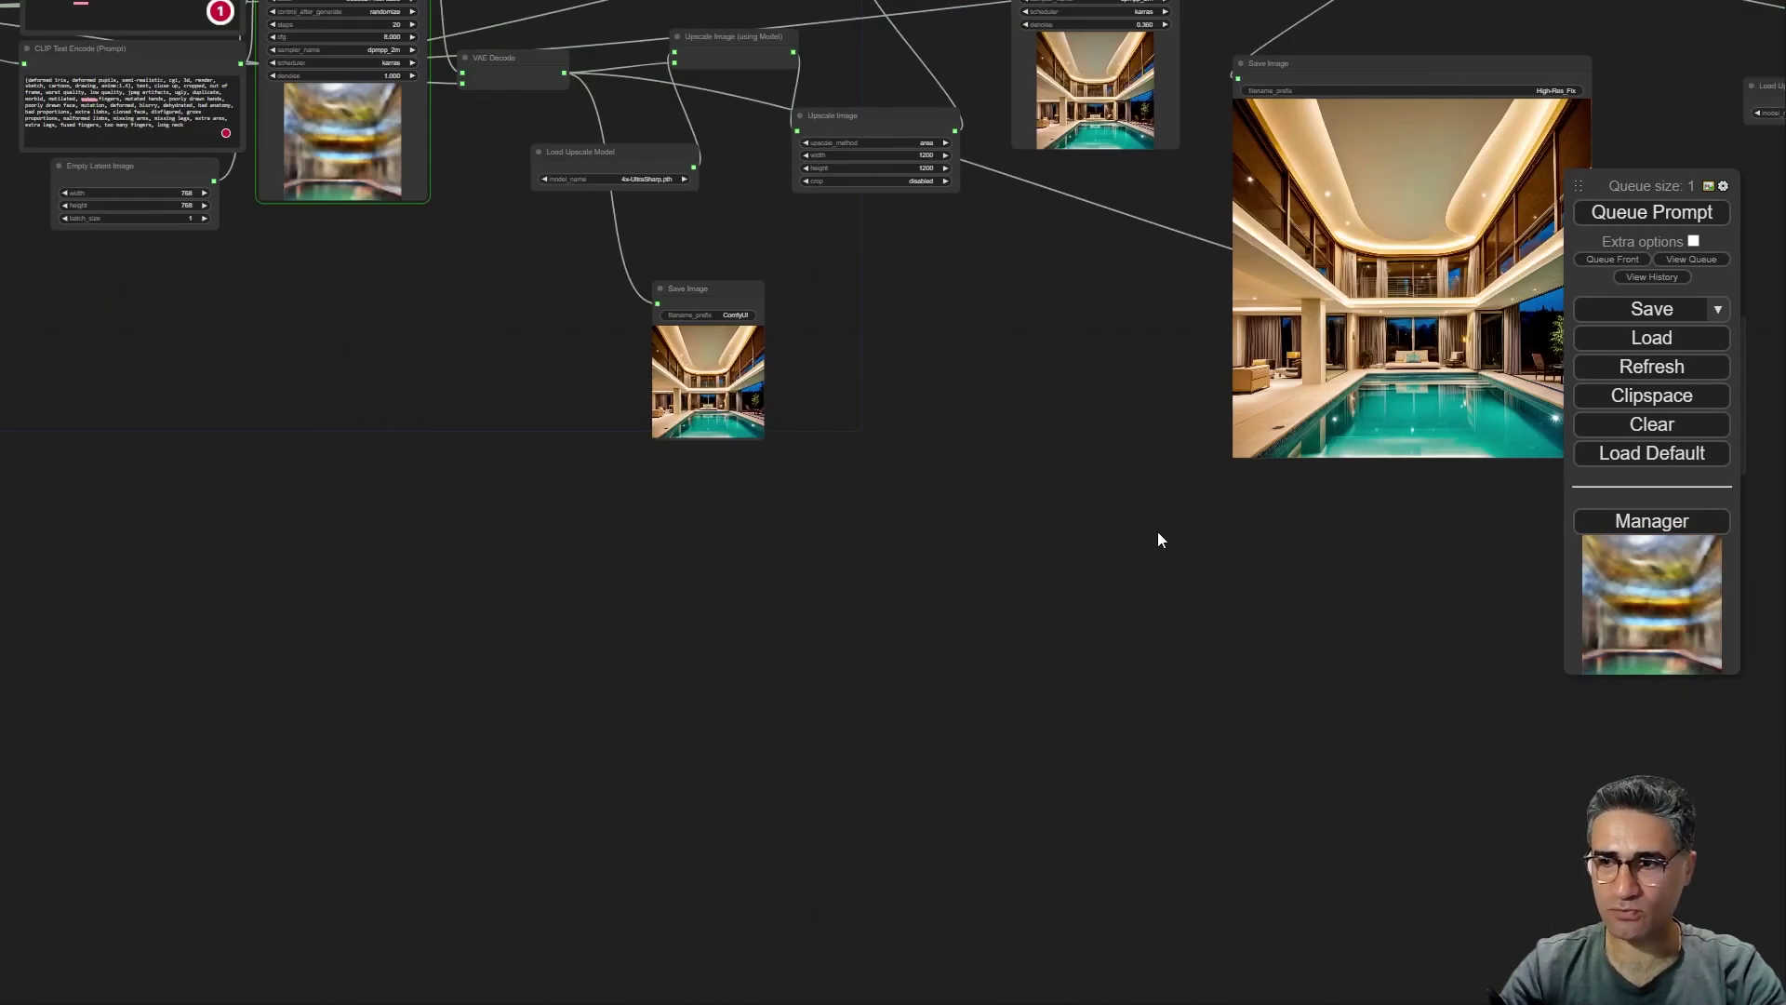
scroll(462, 355, up, 5)
scroll(495, 268, up, 3)
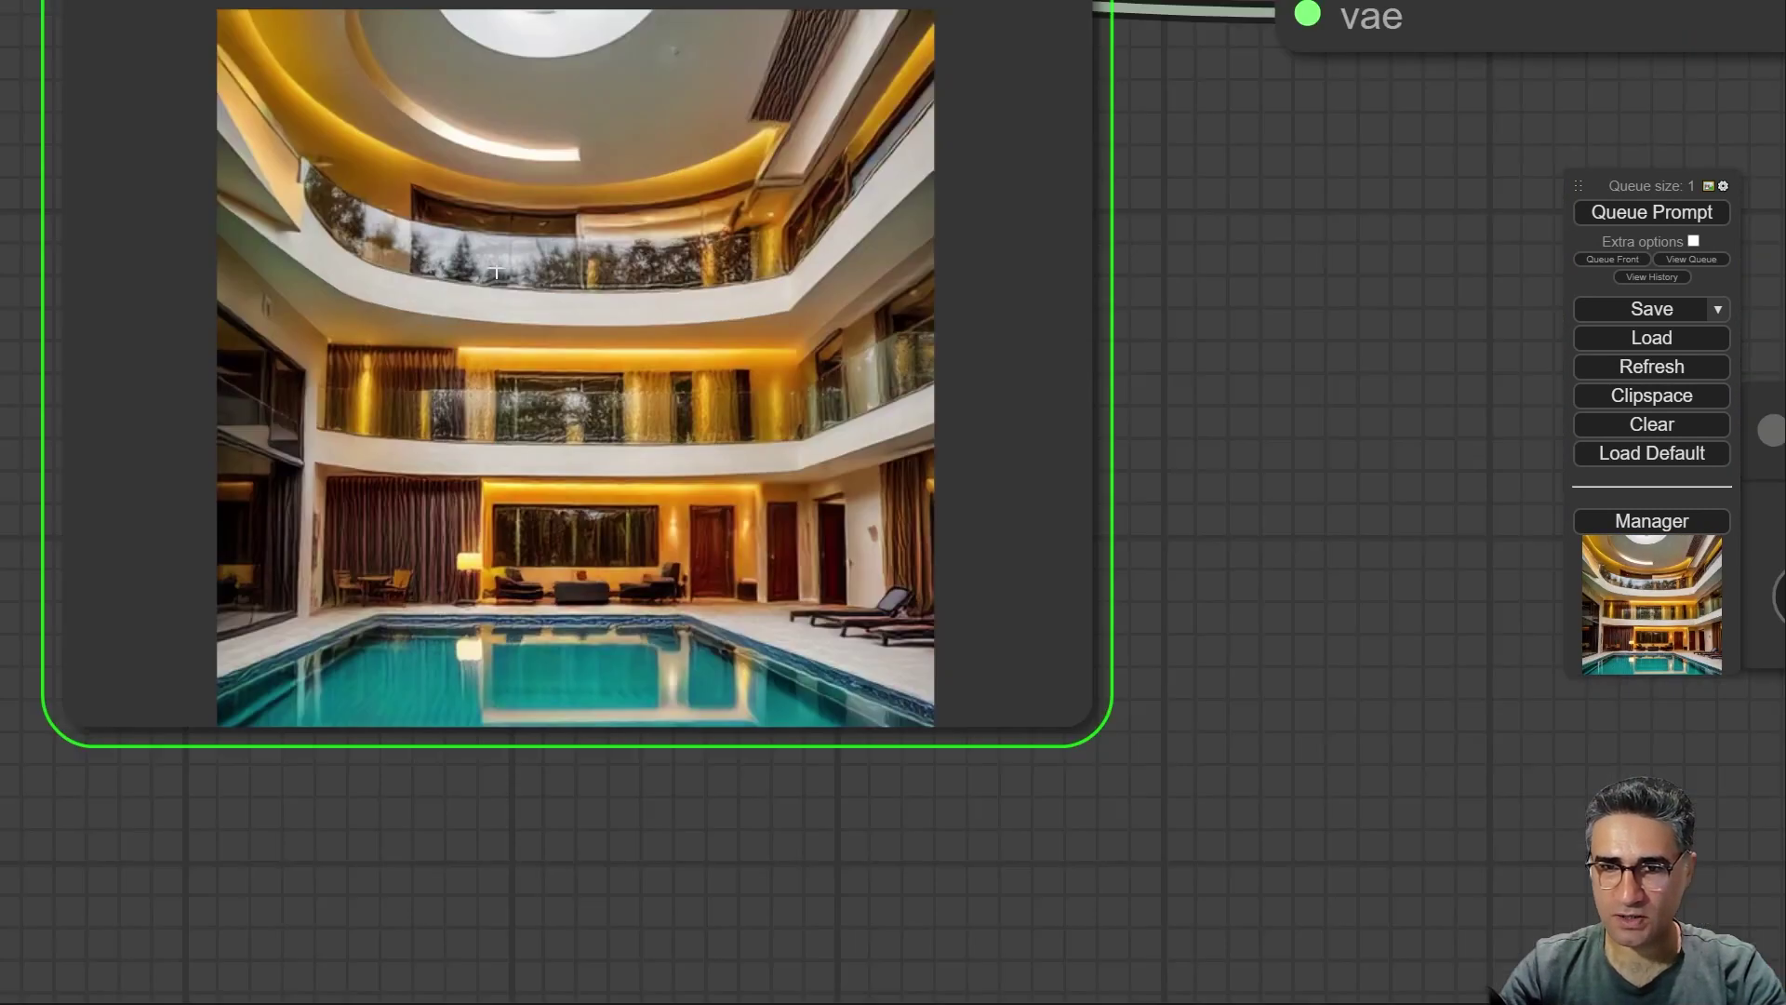
scroll(496, 270, down, 10)
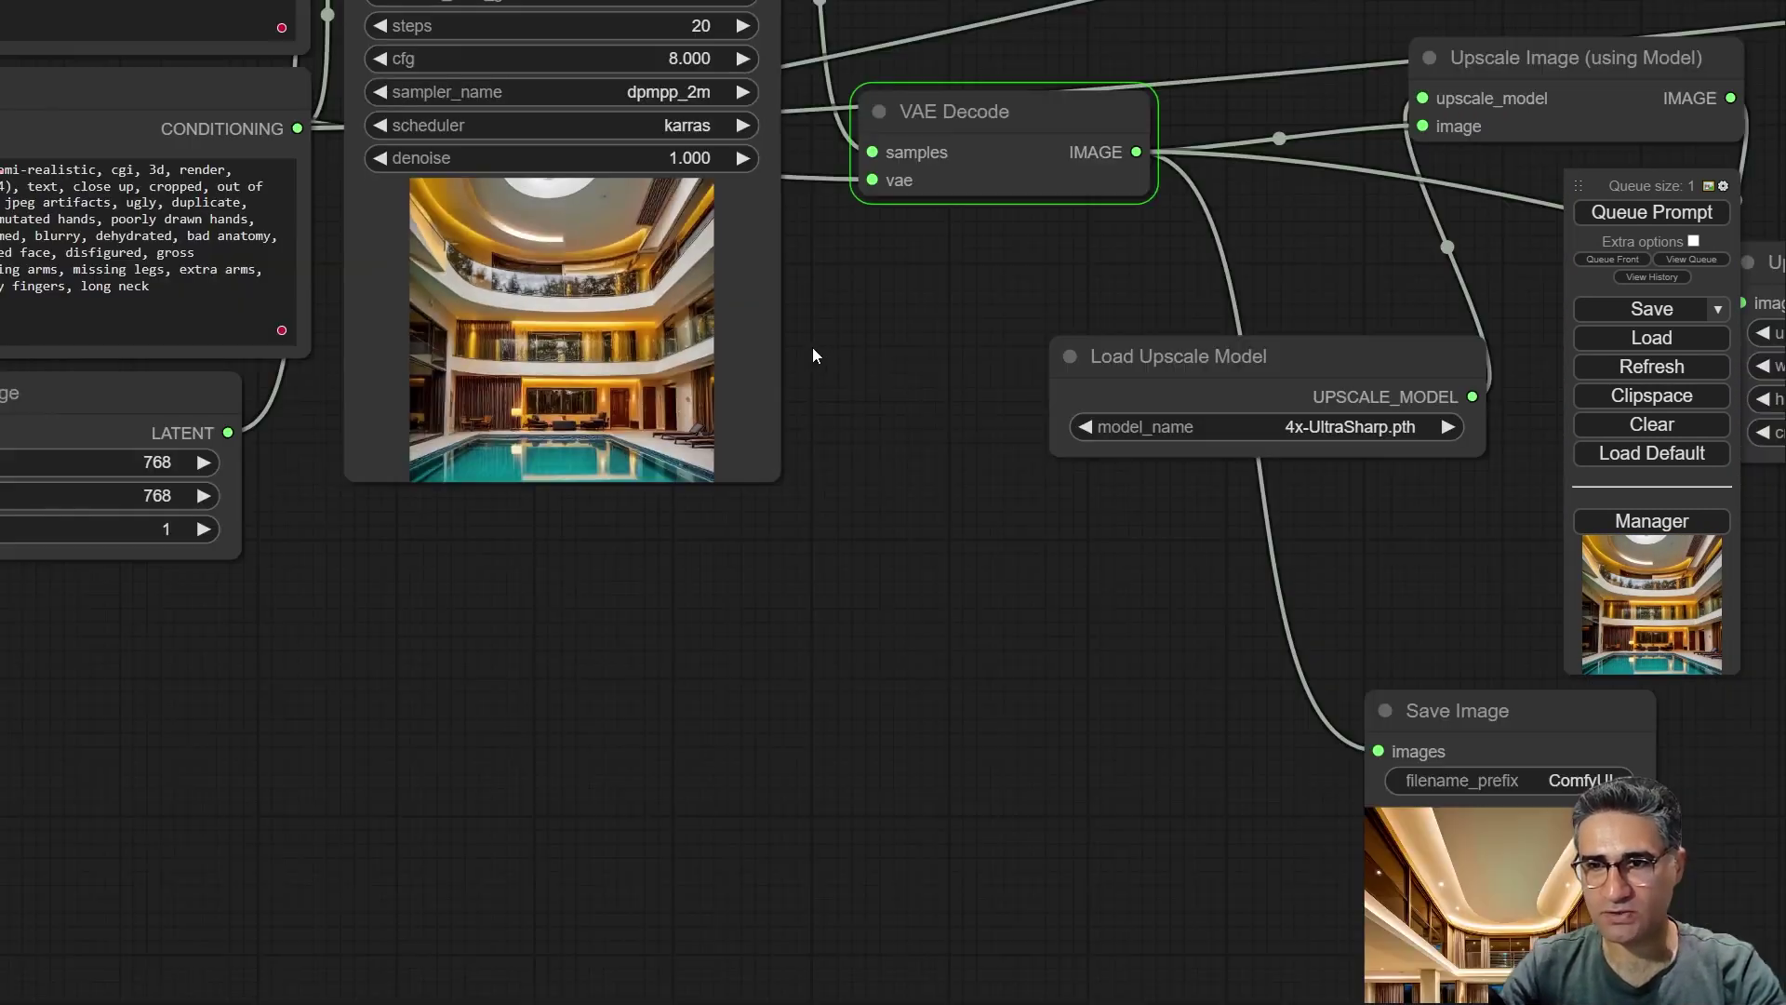
- Follow the queued run through the first upscale stage and examine the preview image in the second KSampler
scroll(824, 354, up, 4)
drag(980, 543, 72, 431)
scroll(279, 521, down, 3)
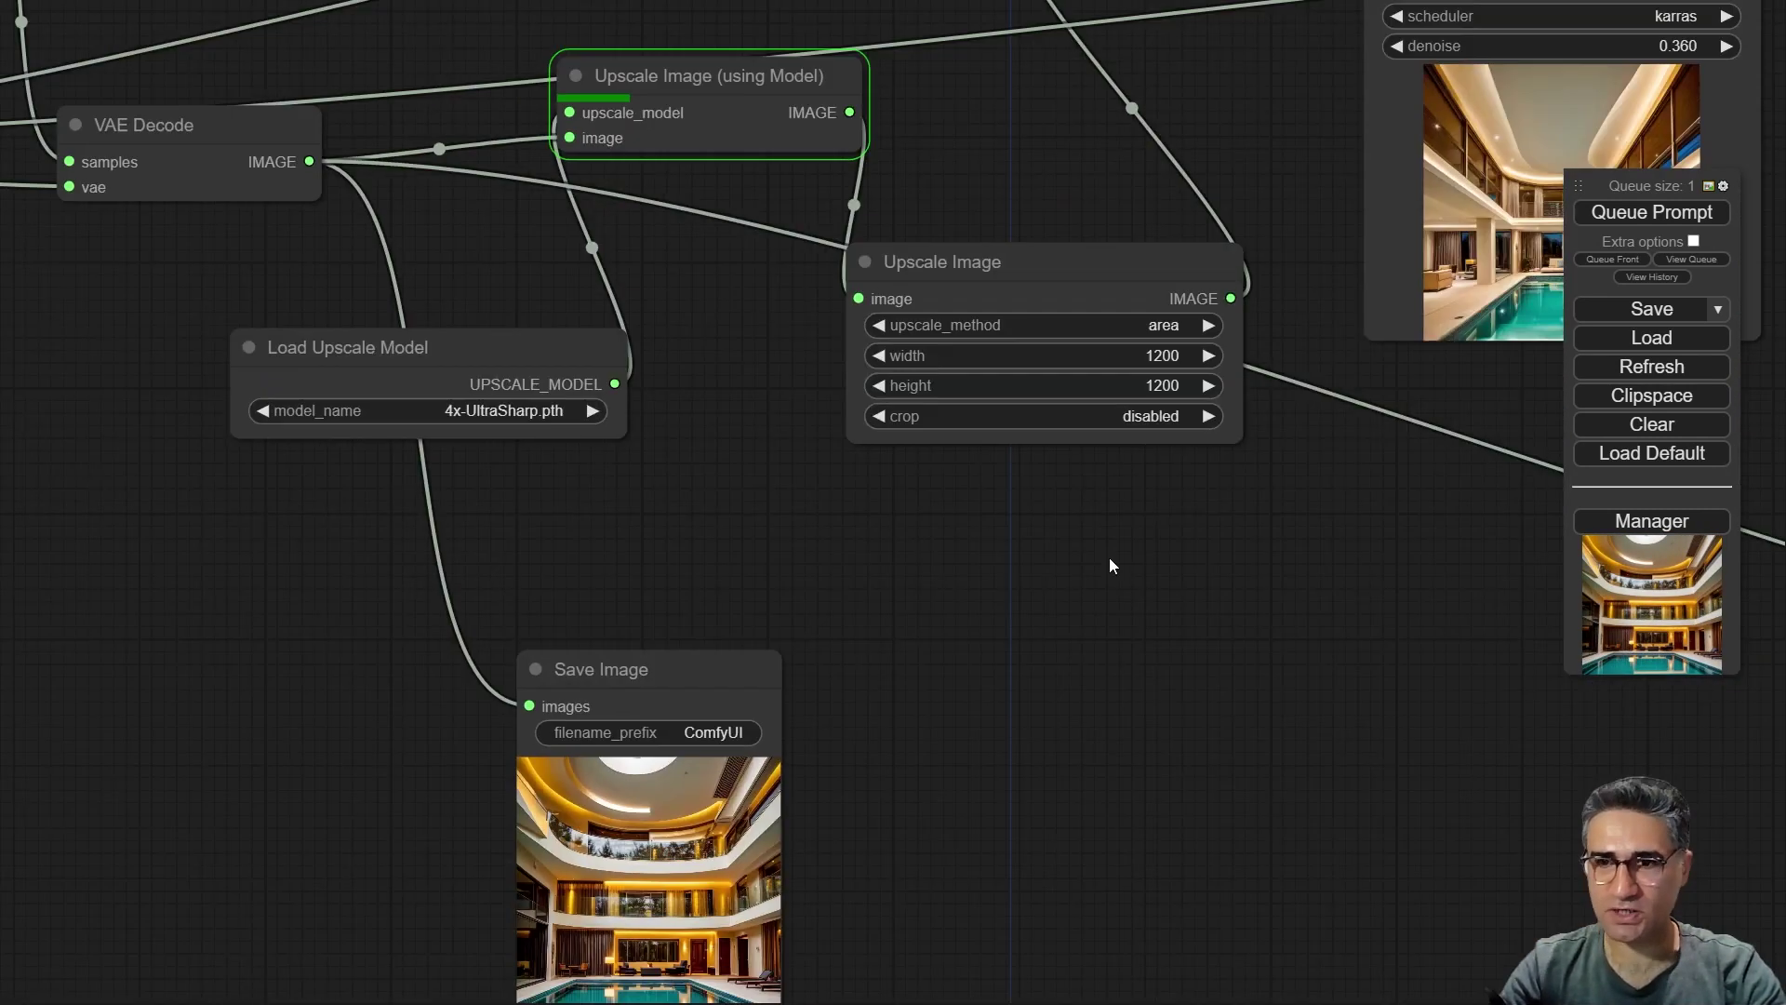
drag(1109, 558, 847, 800)
scroll(709, 655, down, 2)
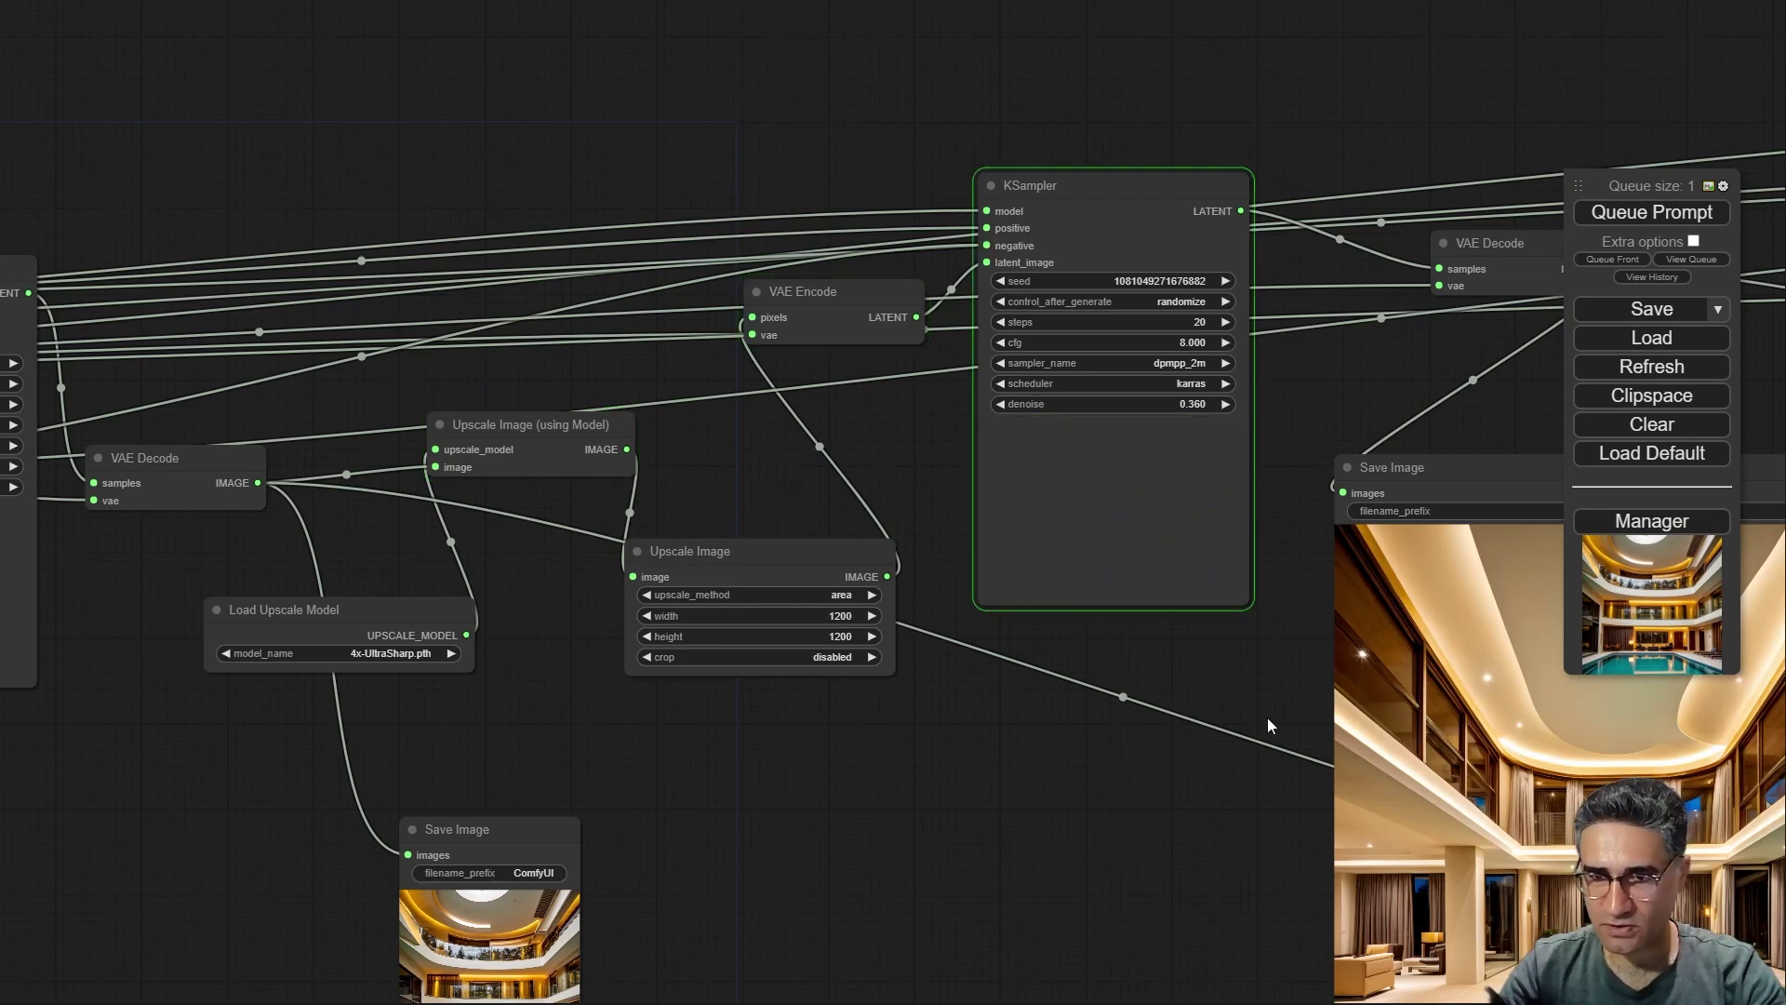
drag(1227, 642, 488, 566)
scroll(266, 167, up, 5)
scroll(292, 136, up, 1)
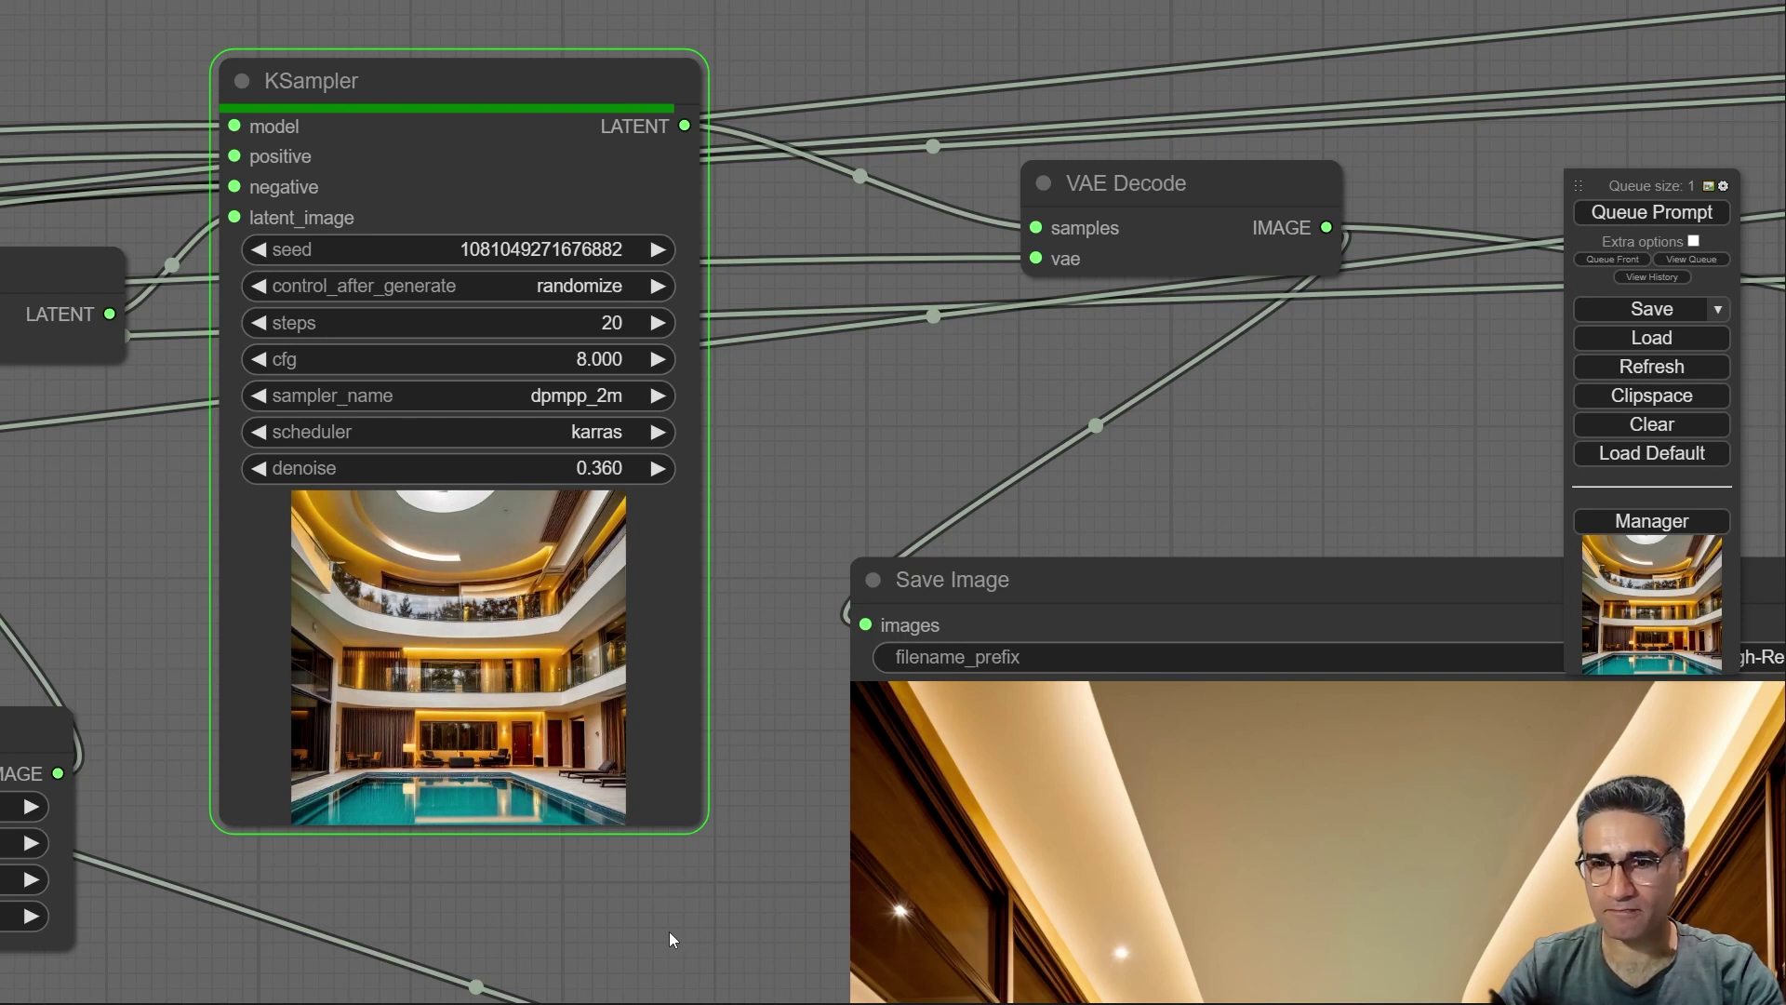
- Examine the details of the first High-Res_Fix Save Image result and compare it with the ComfyUI Save Image result
drag(669, 932, 0, 93)
scroll(5, 377, down, 3)
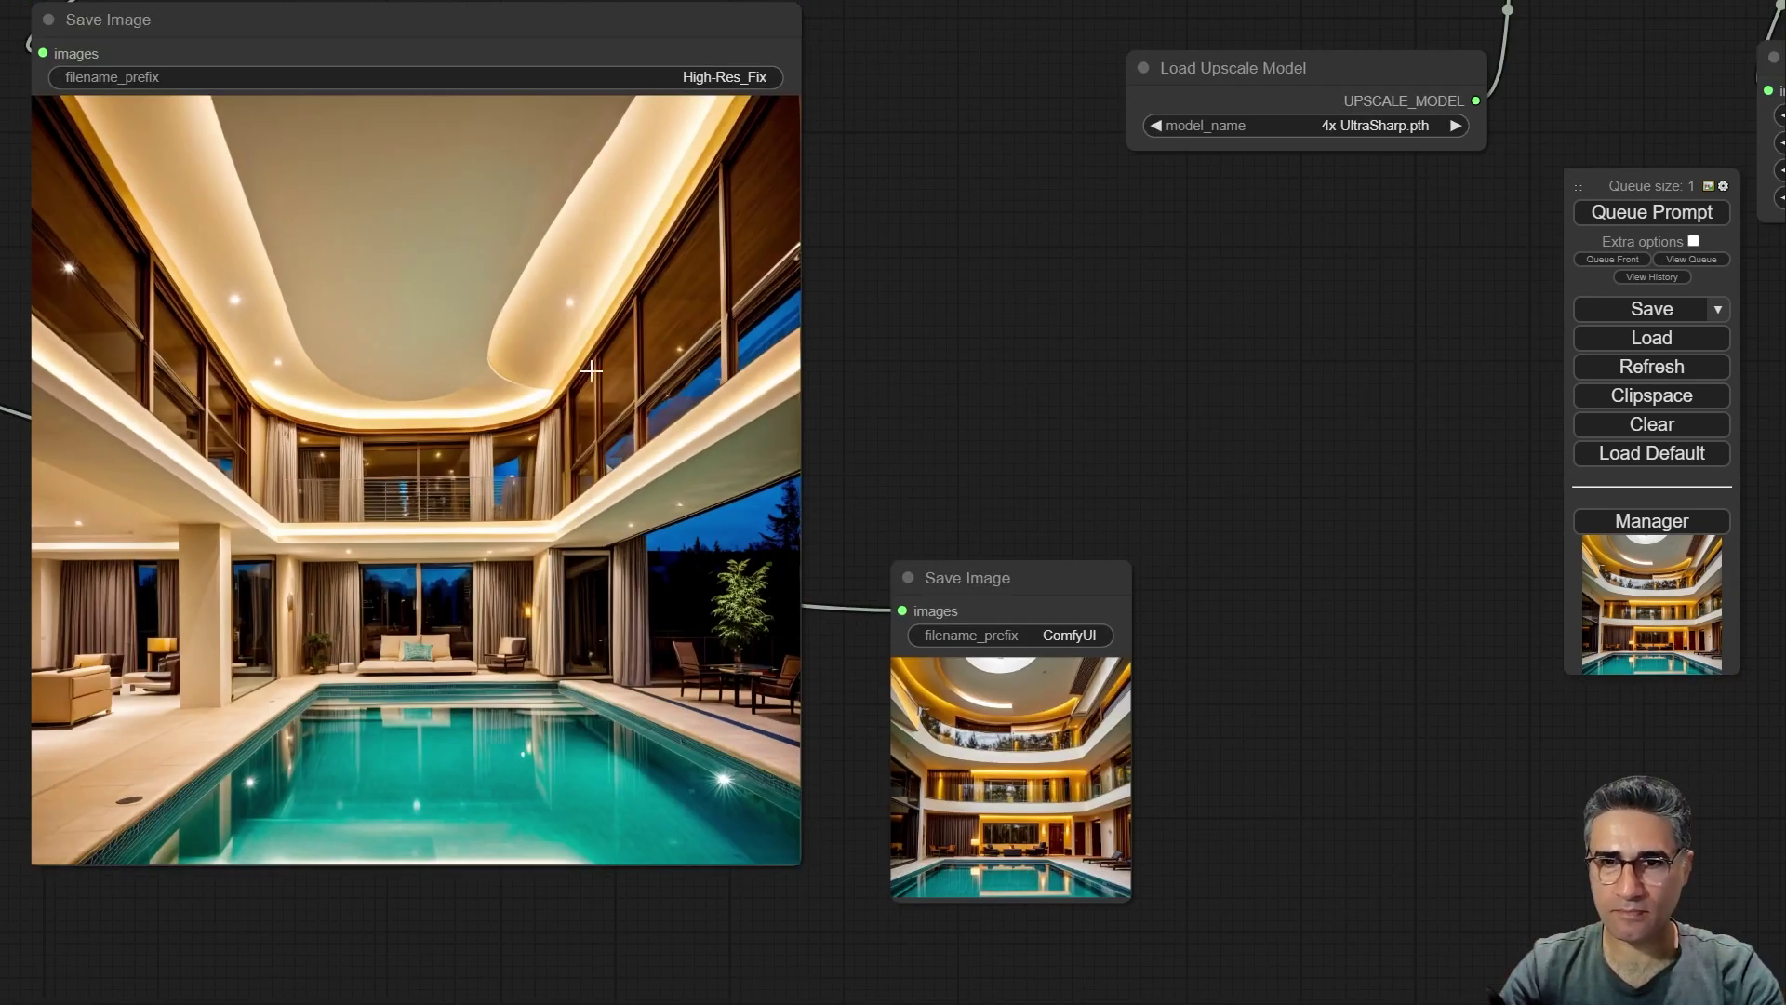
scroll(452, 549, up, 5)
scroll(452, 558, up, 3)
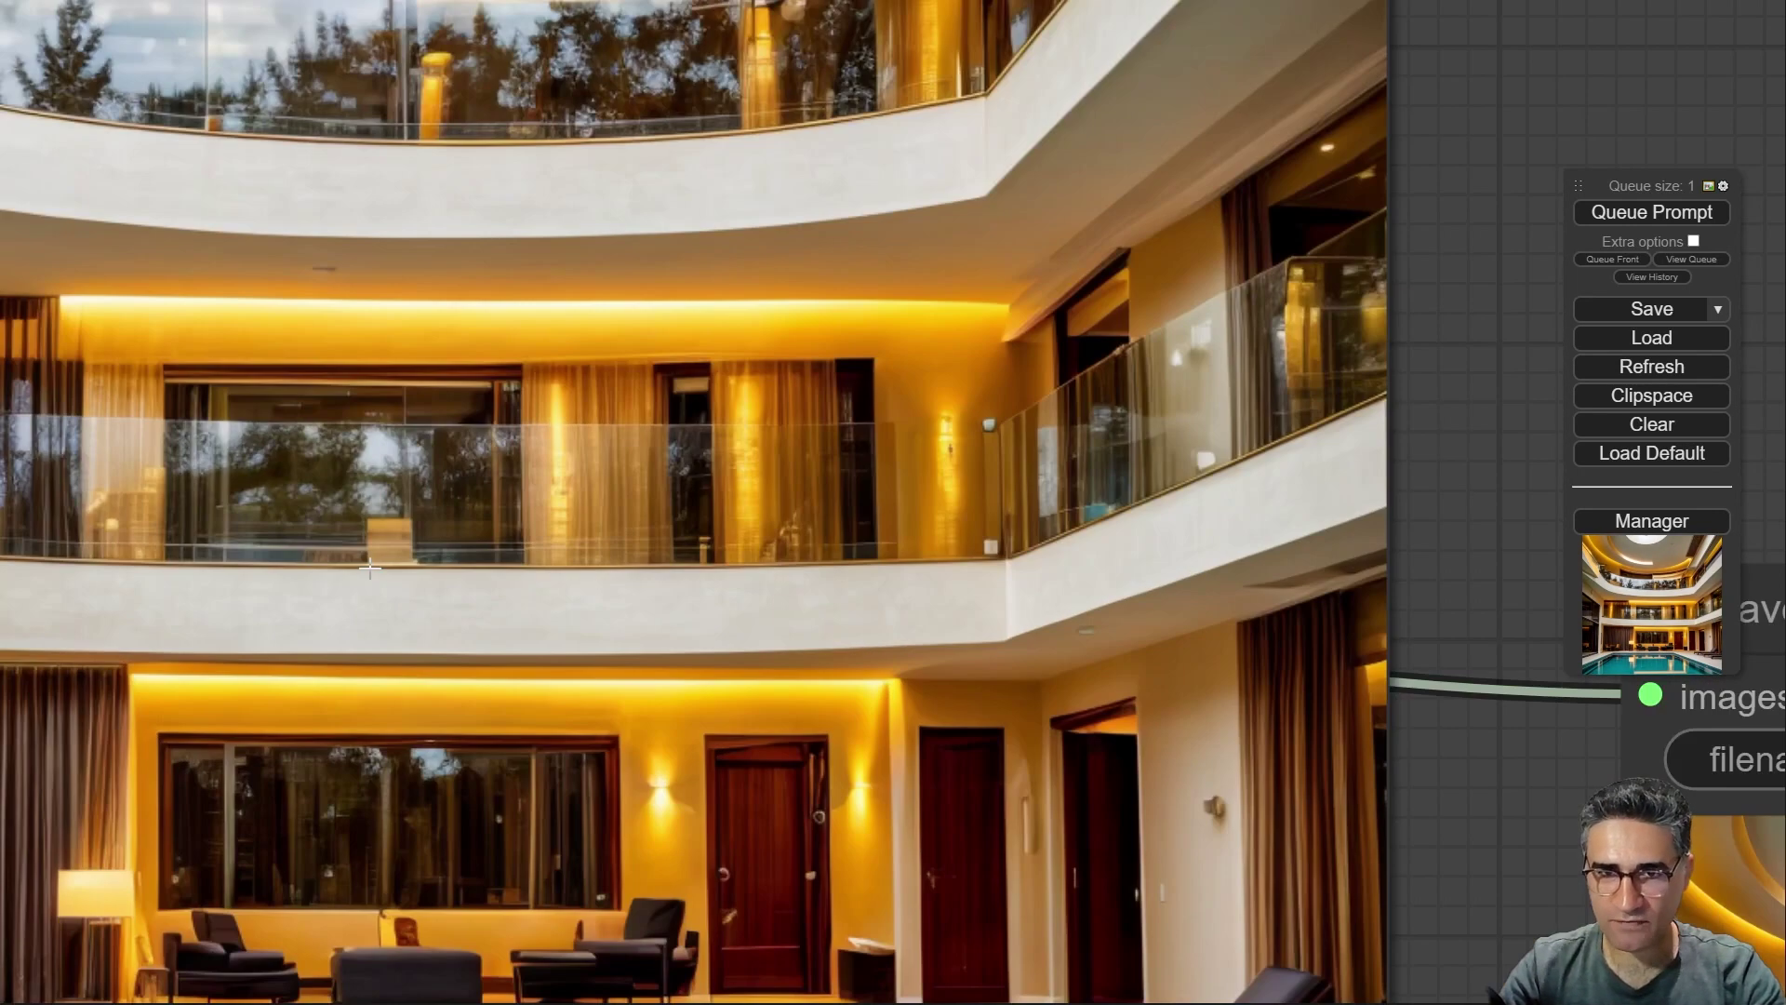
scroll(372, 568, down, 5)
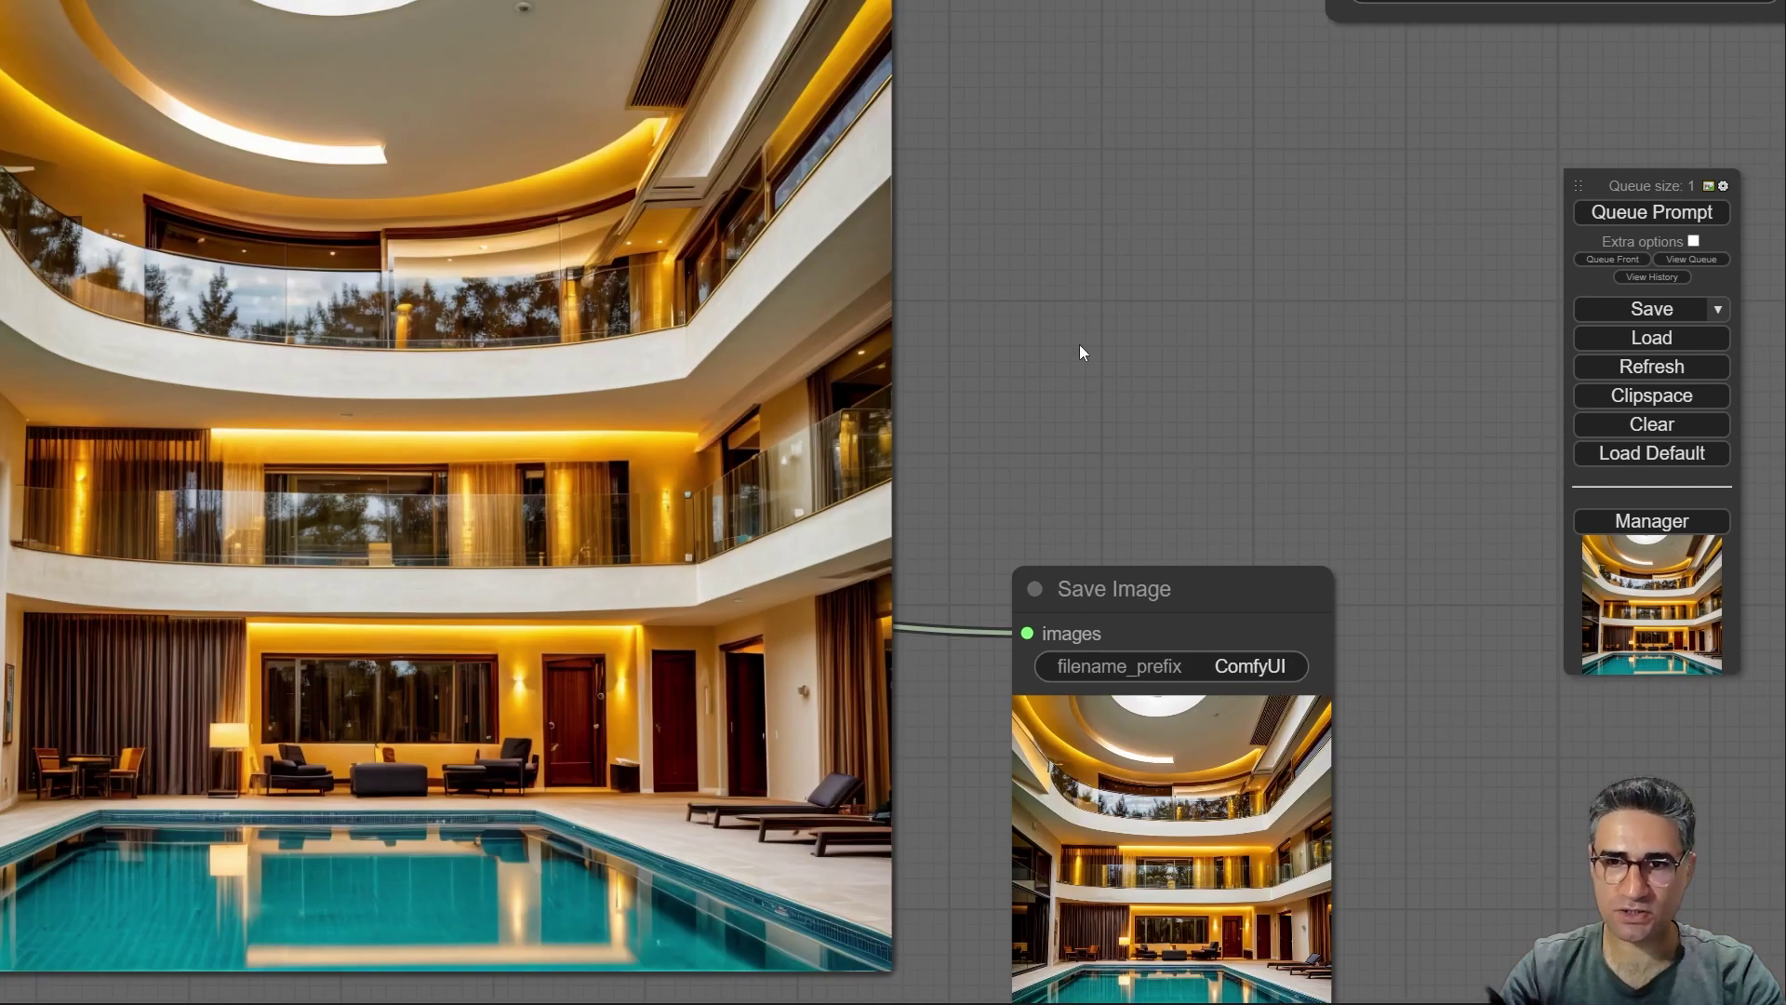
drag(1042, 307, 1226, 514)
scroll(800, 316, down, 5)
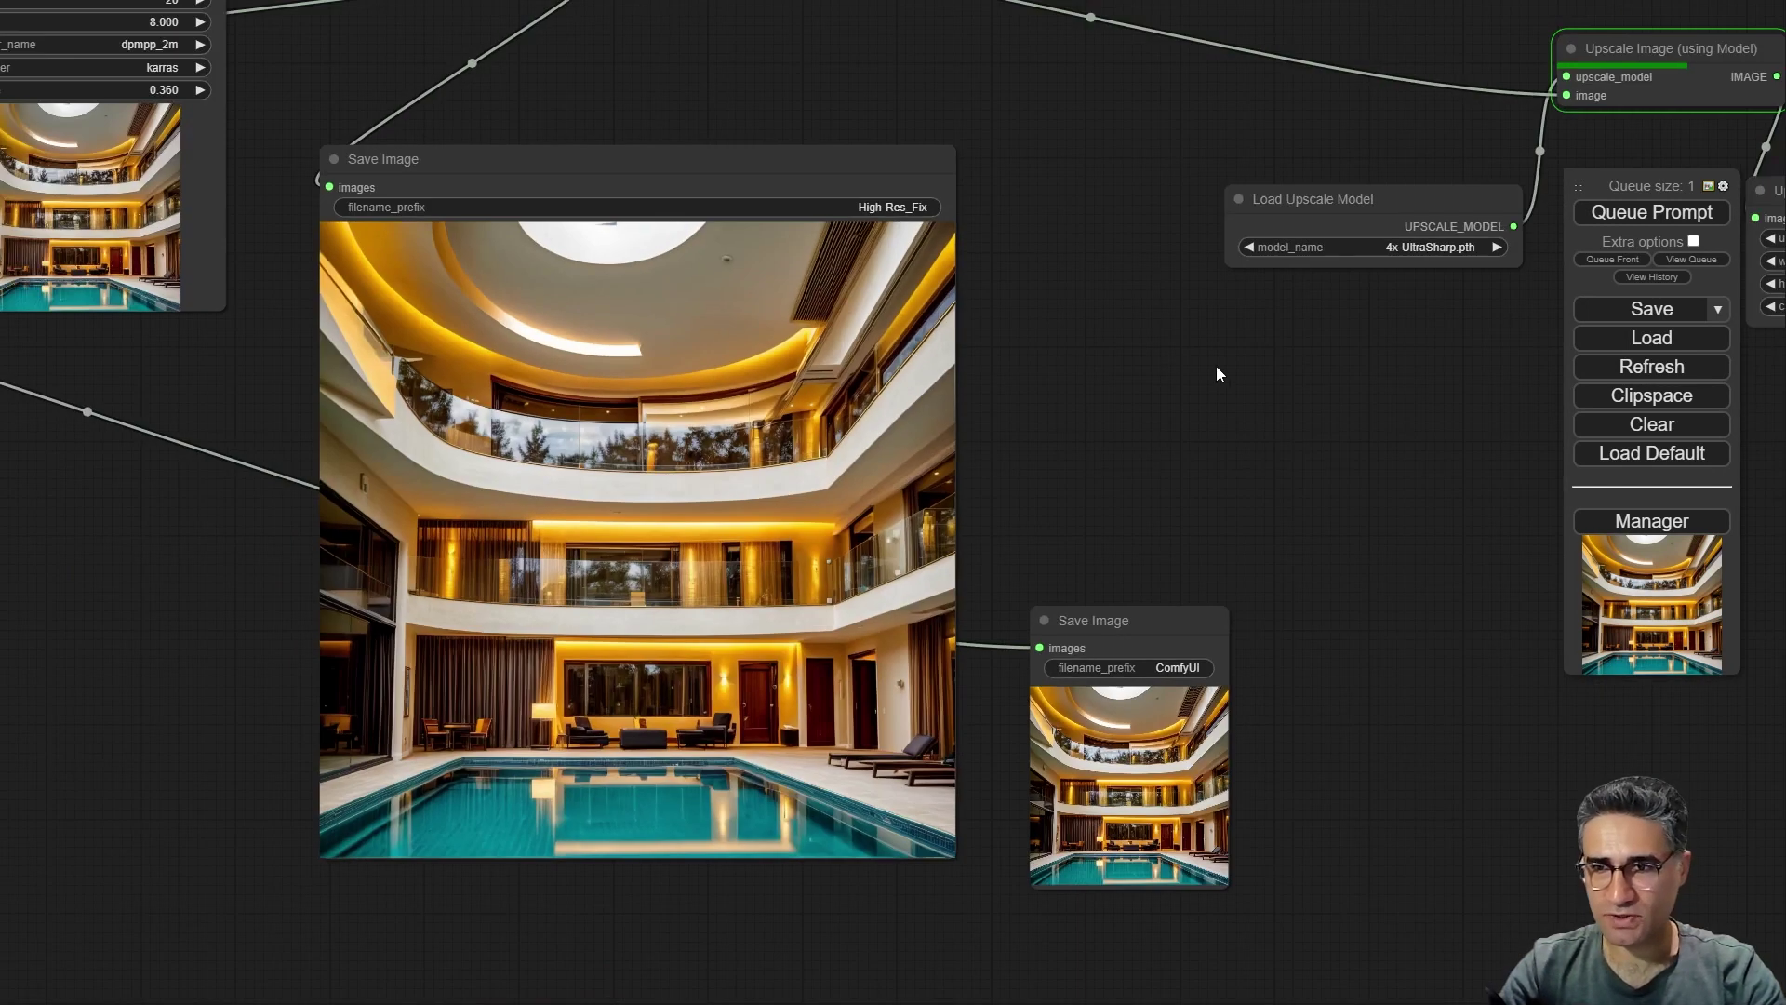
- Follow the run into the second upscale stage, checking its Upscale Image size, VAE Encode and KSampler nodes
drag(1216, 371, 258, 565)
scroll(258, 565, right, 5)
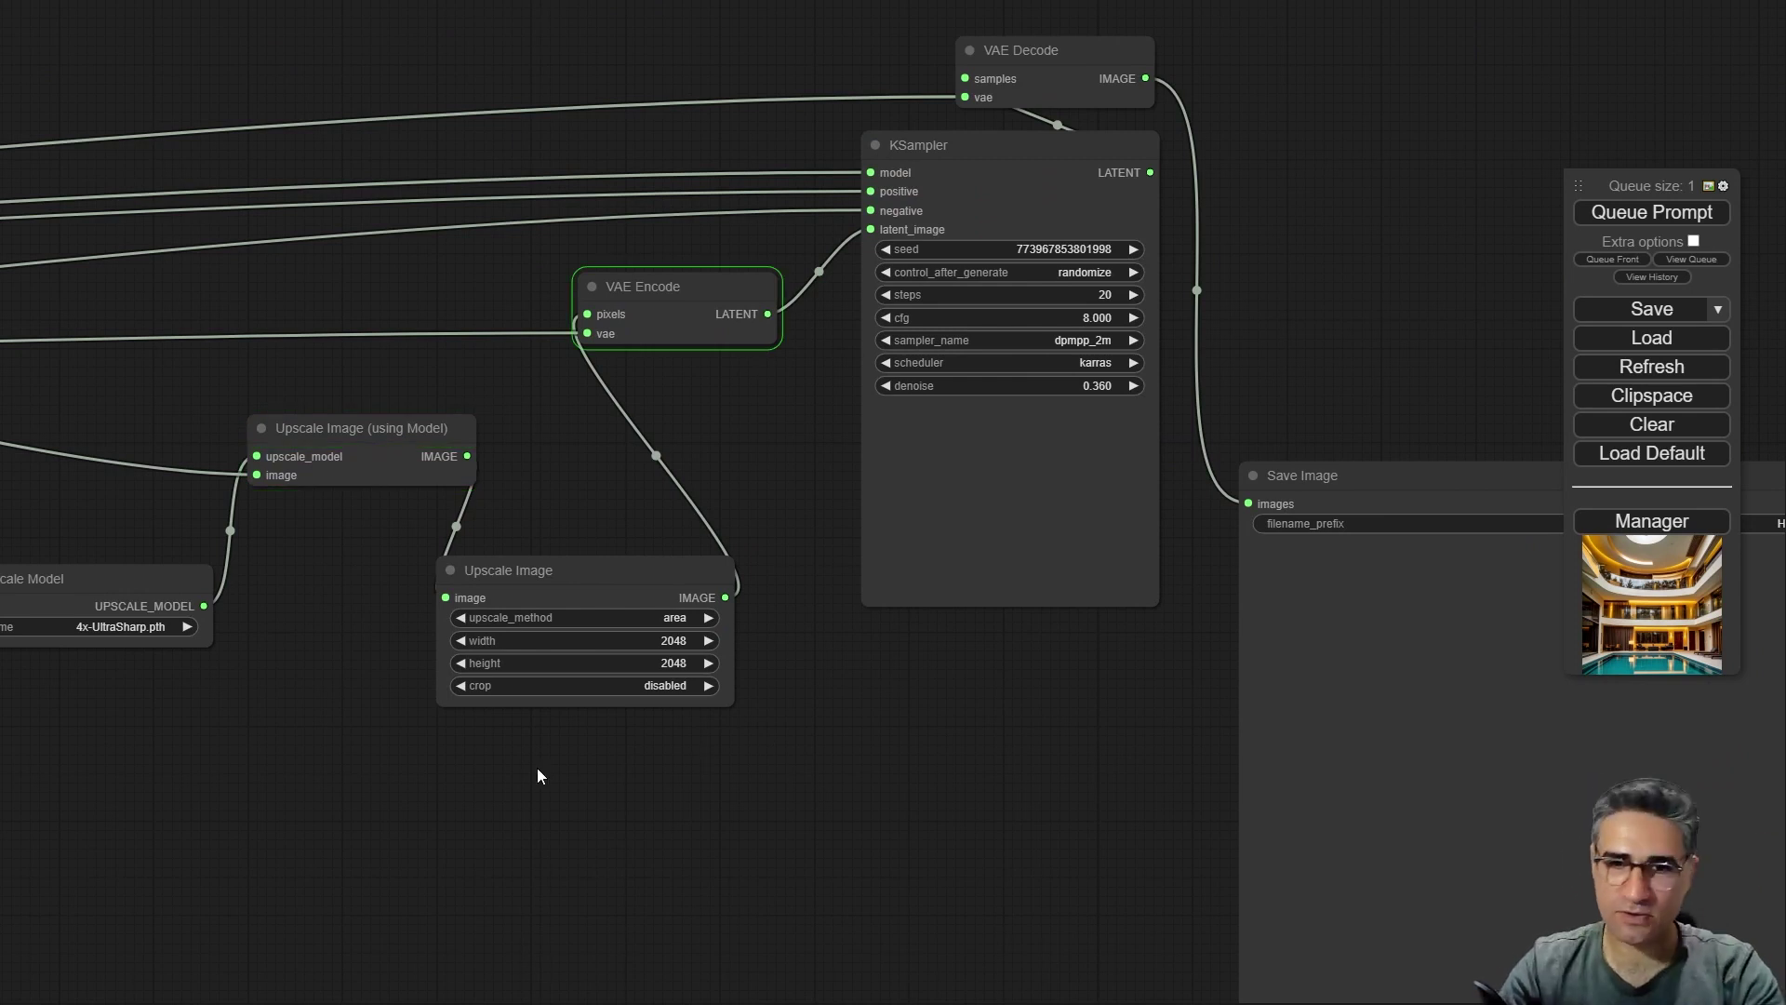
scroll(337, 566, up, 3)
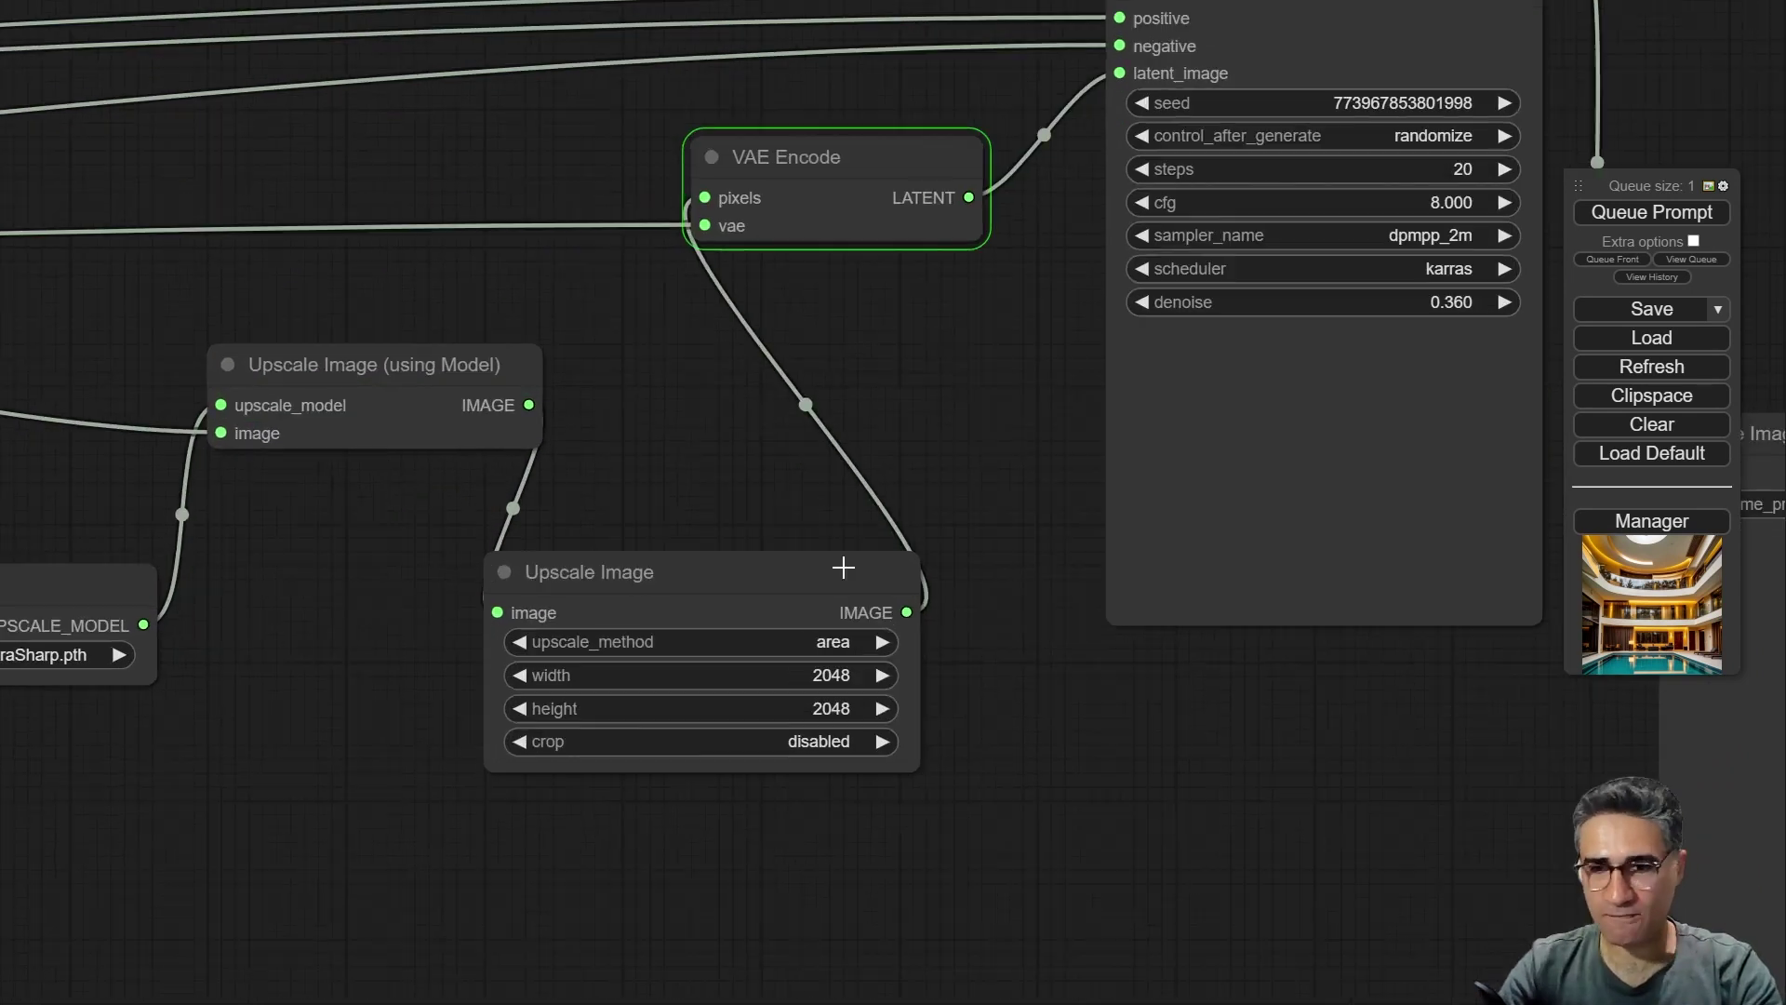
scroll(818, 586, up, 3)
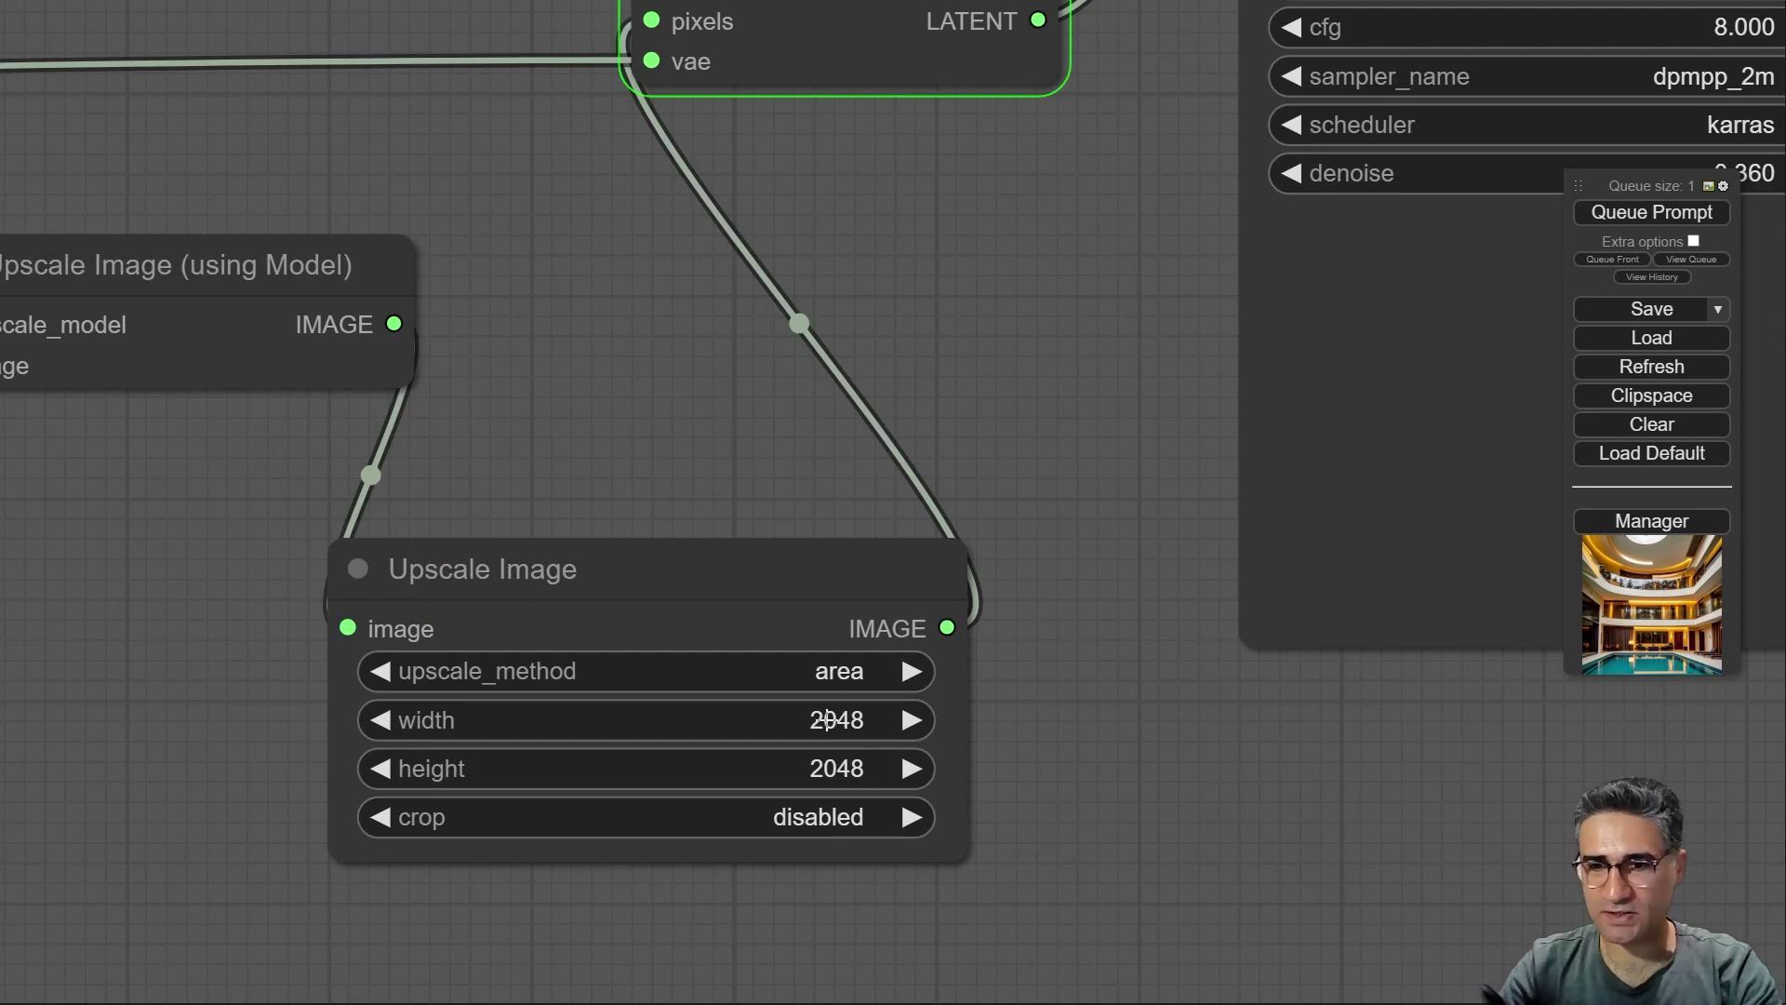
drag(1034, 215, 764, 638)
scroll(767, 635, down, 4)
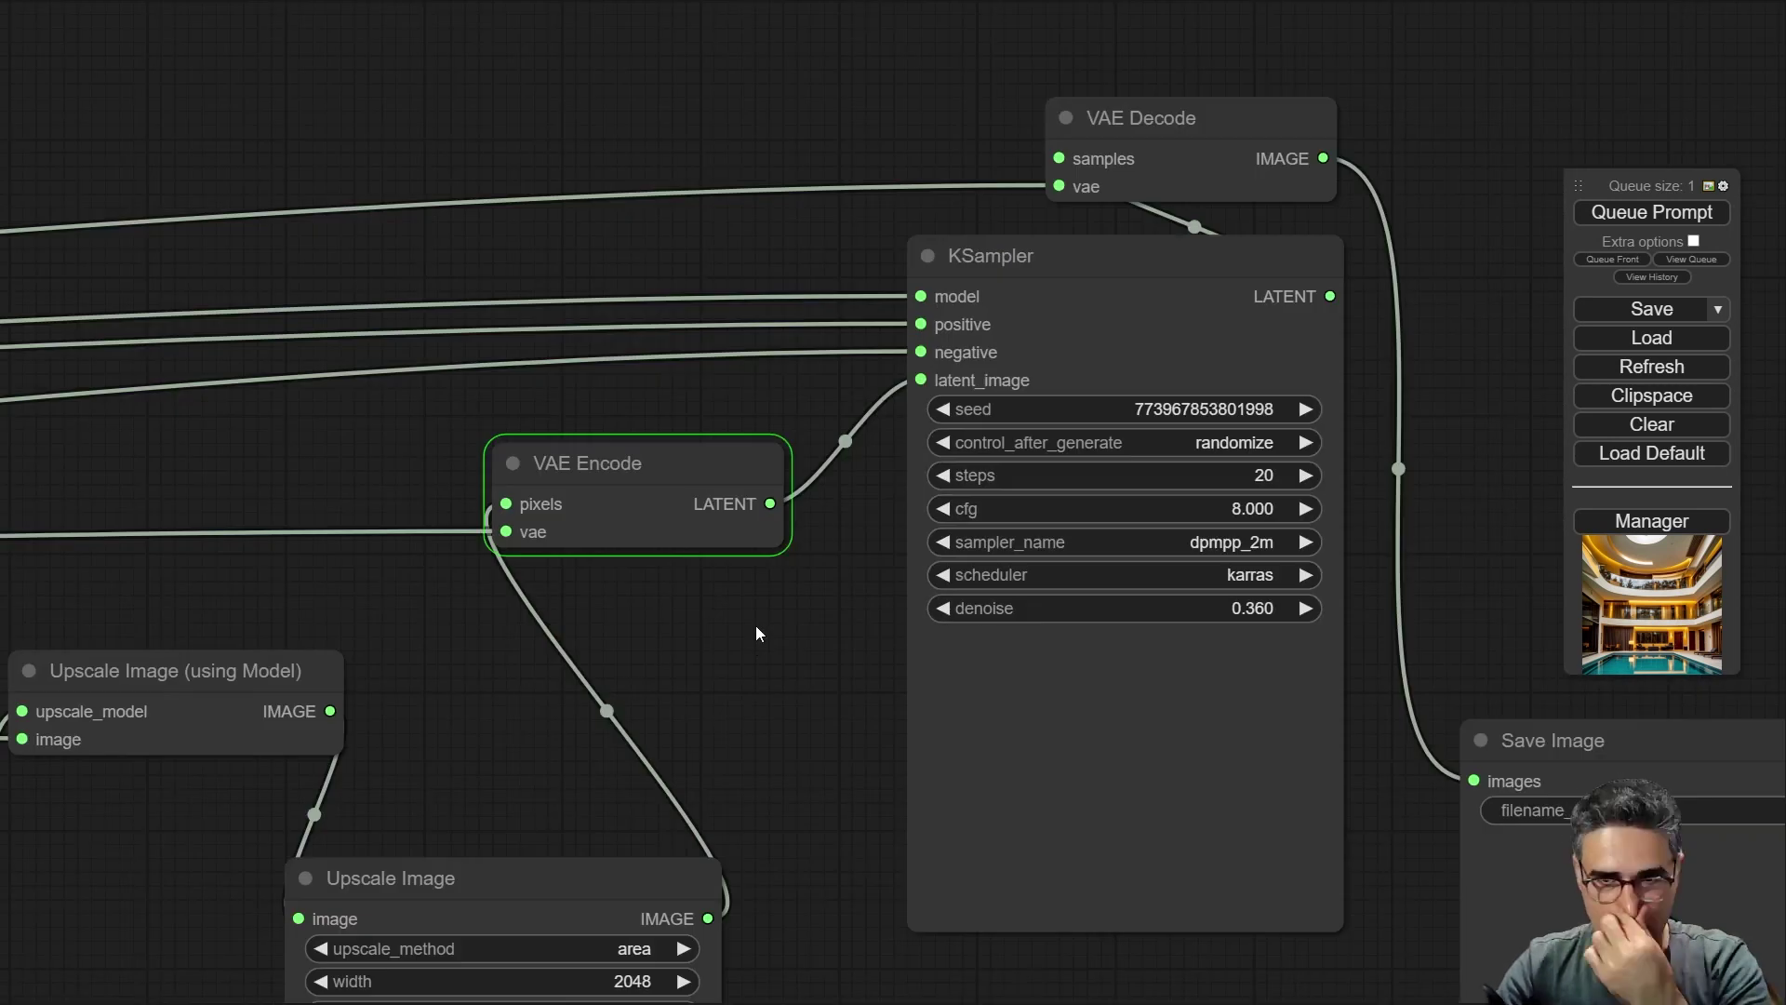
scroll(649, 453, up, 5)
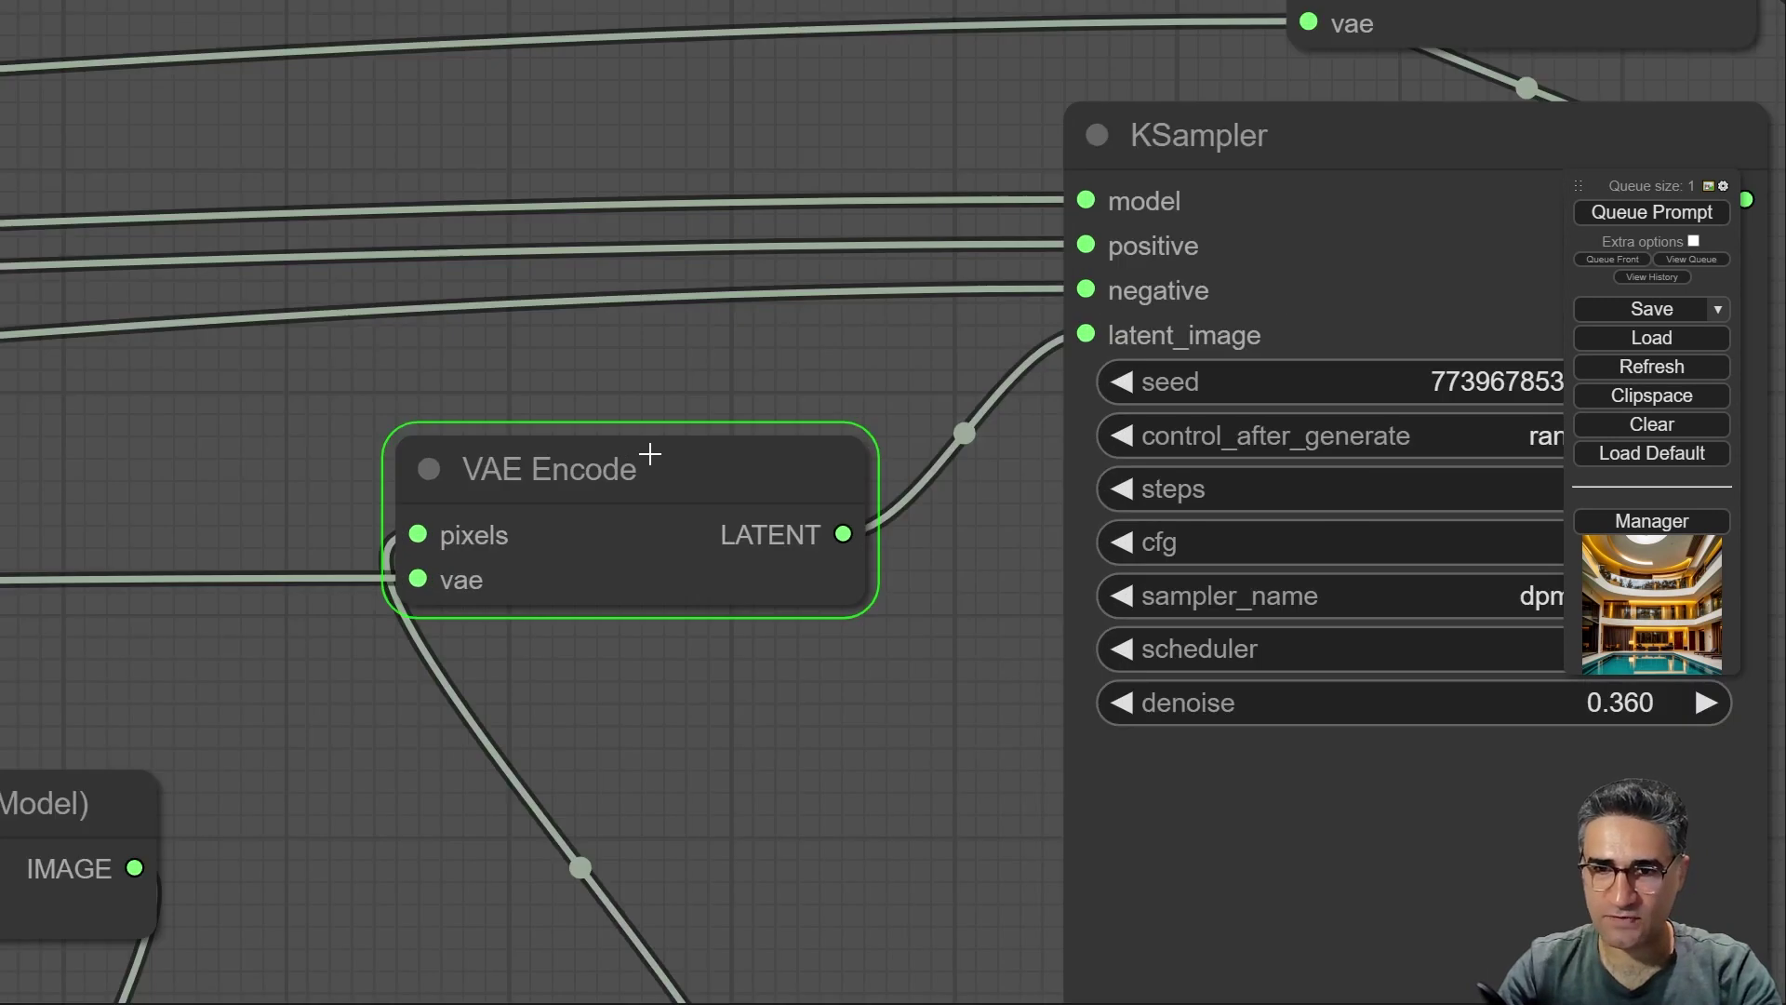
scroll(649, 453, down, 8)
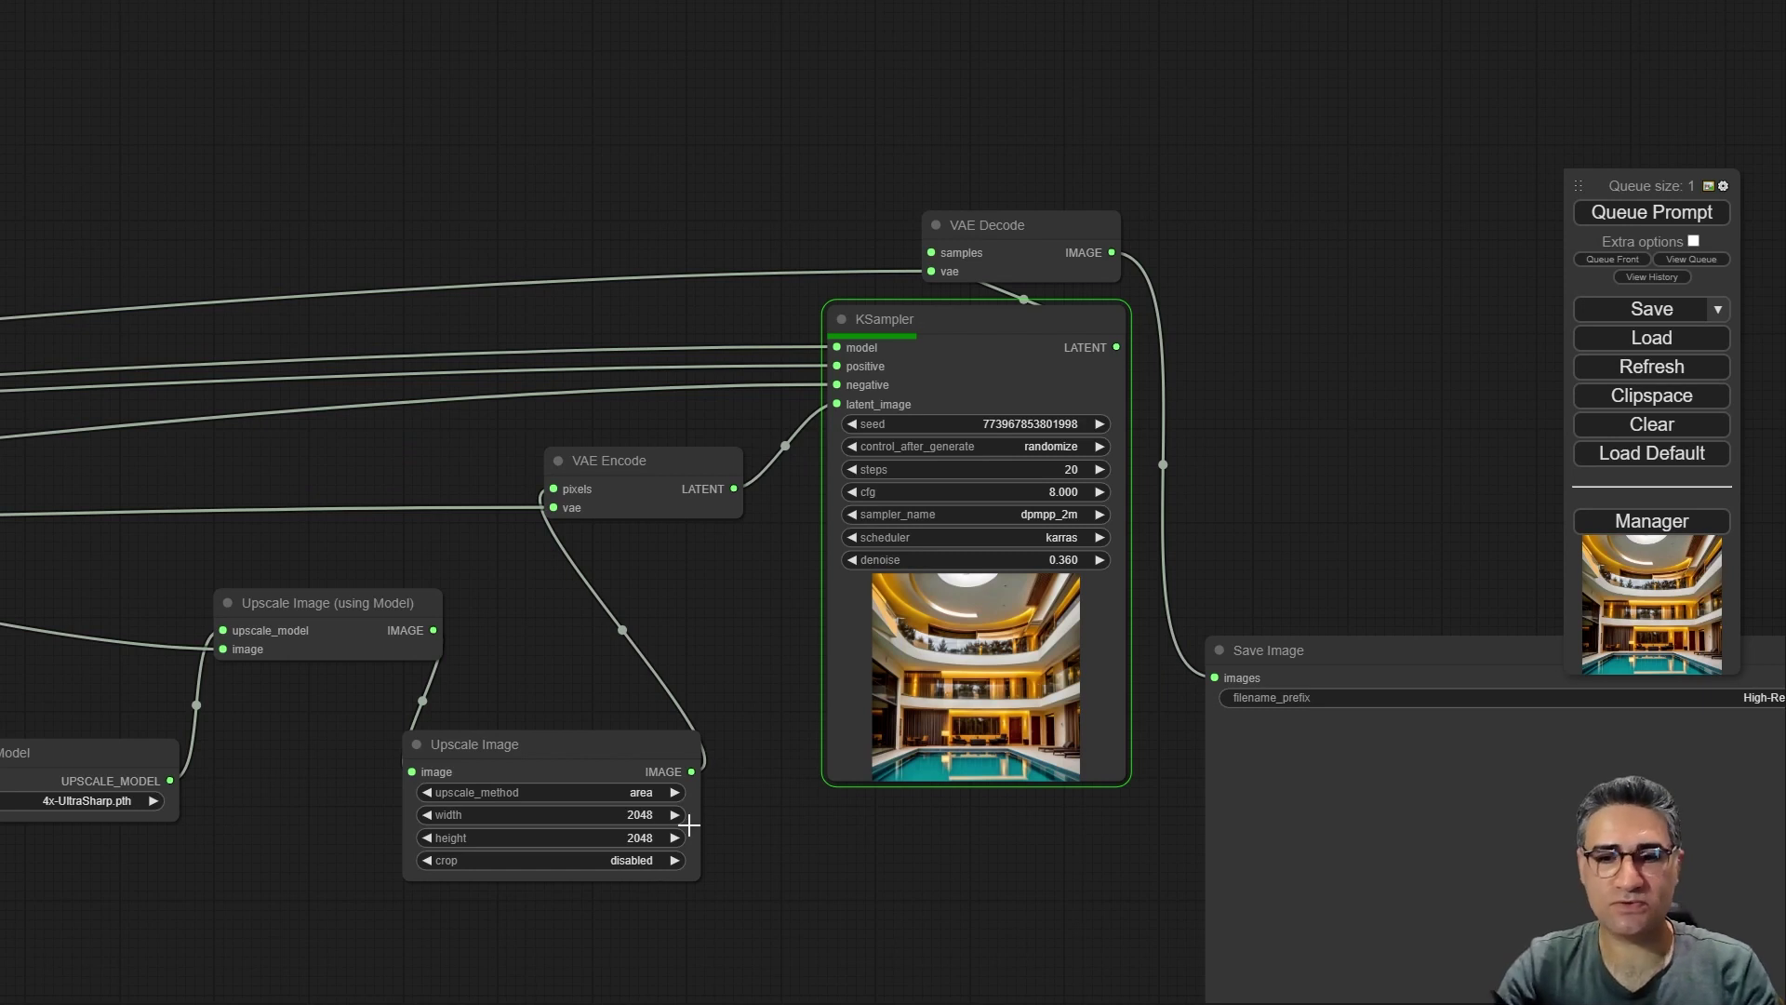
- Inspect the last KSampler's preview image and the 2048 width and height of its Upscale Image node while sampling runs
drag(852, 880, 662, 644)
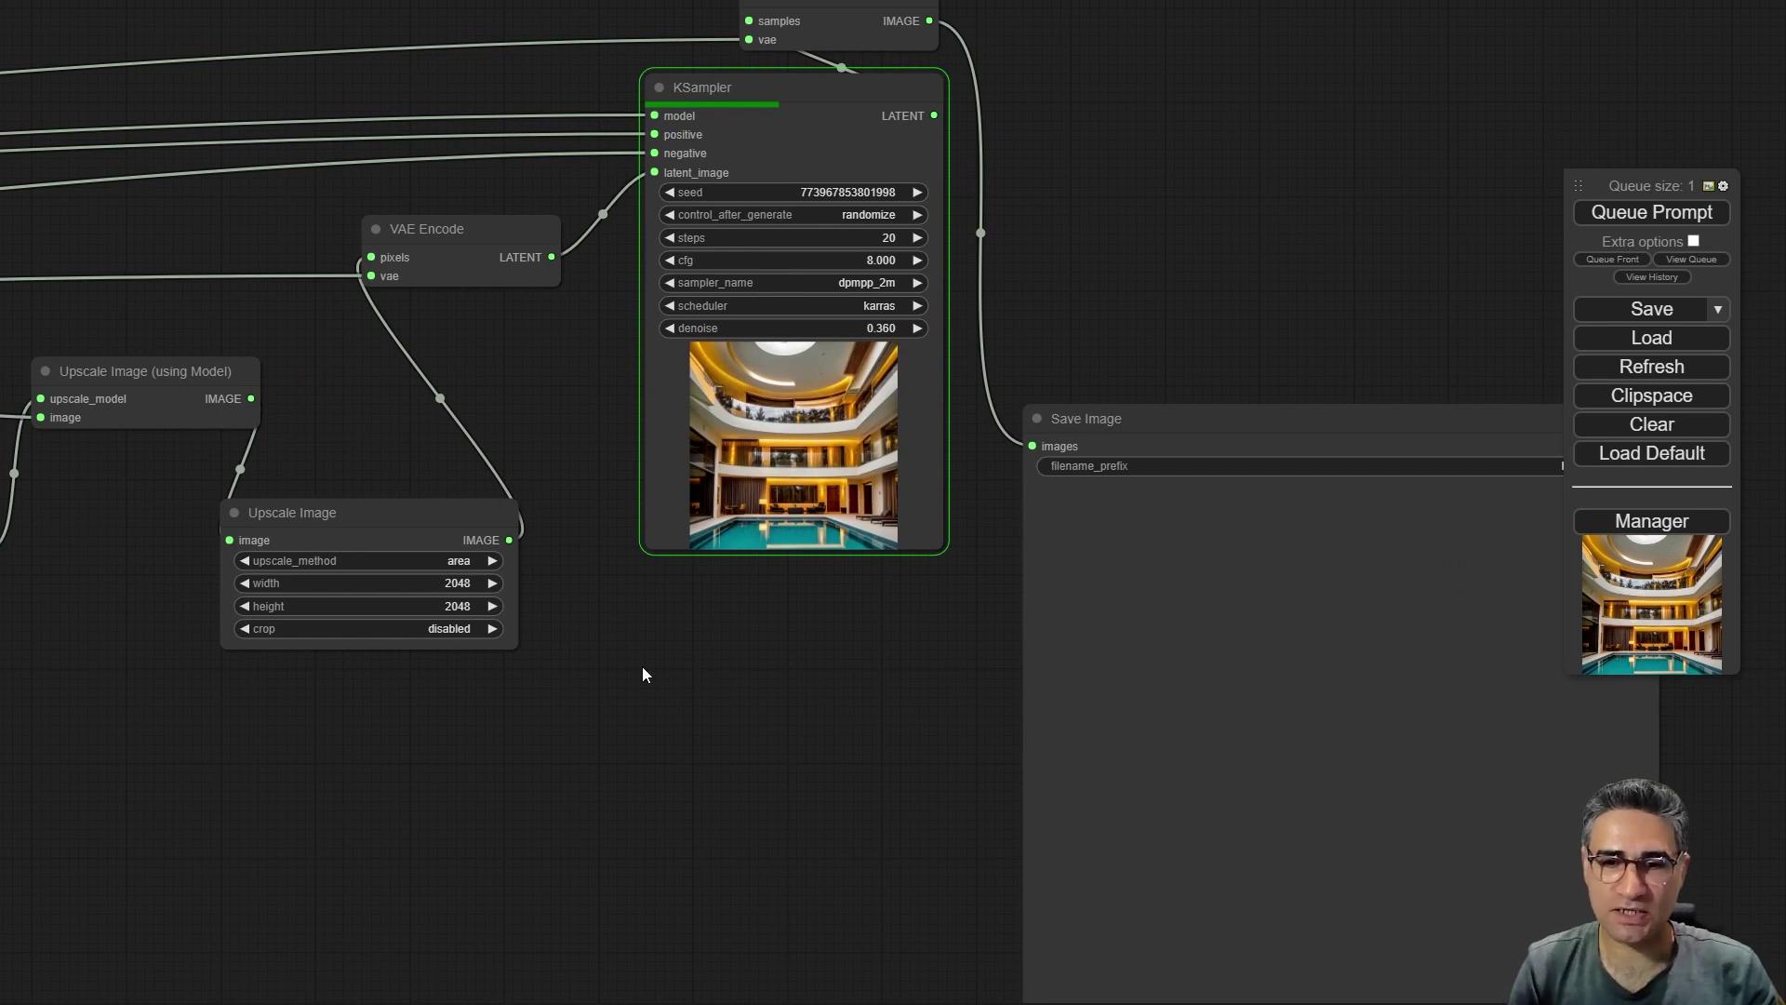
scroll(431, 506, up, 15)
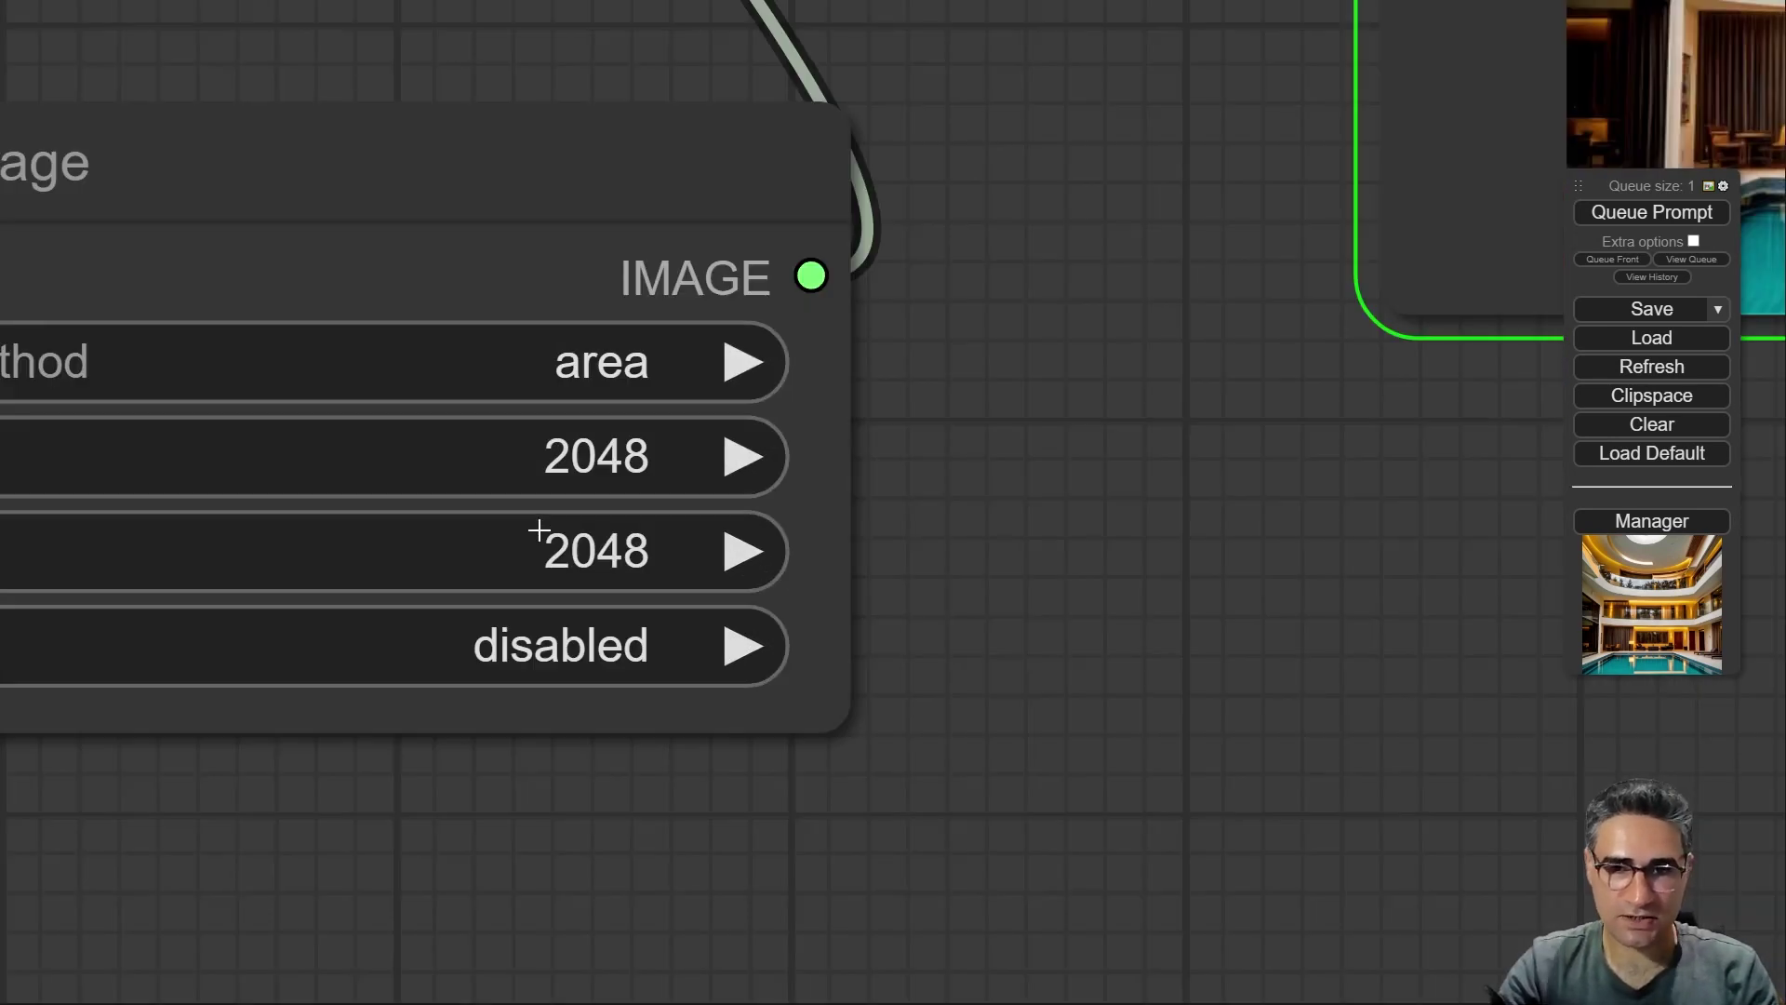
scroll(539, 530, down, 15)
drag(675, 110, 331, 468)
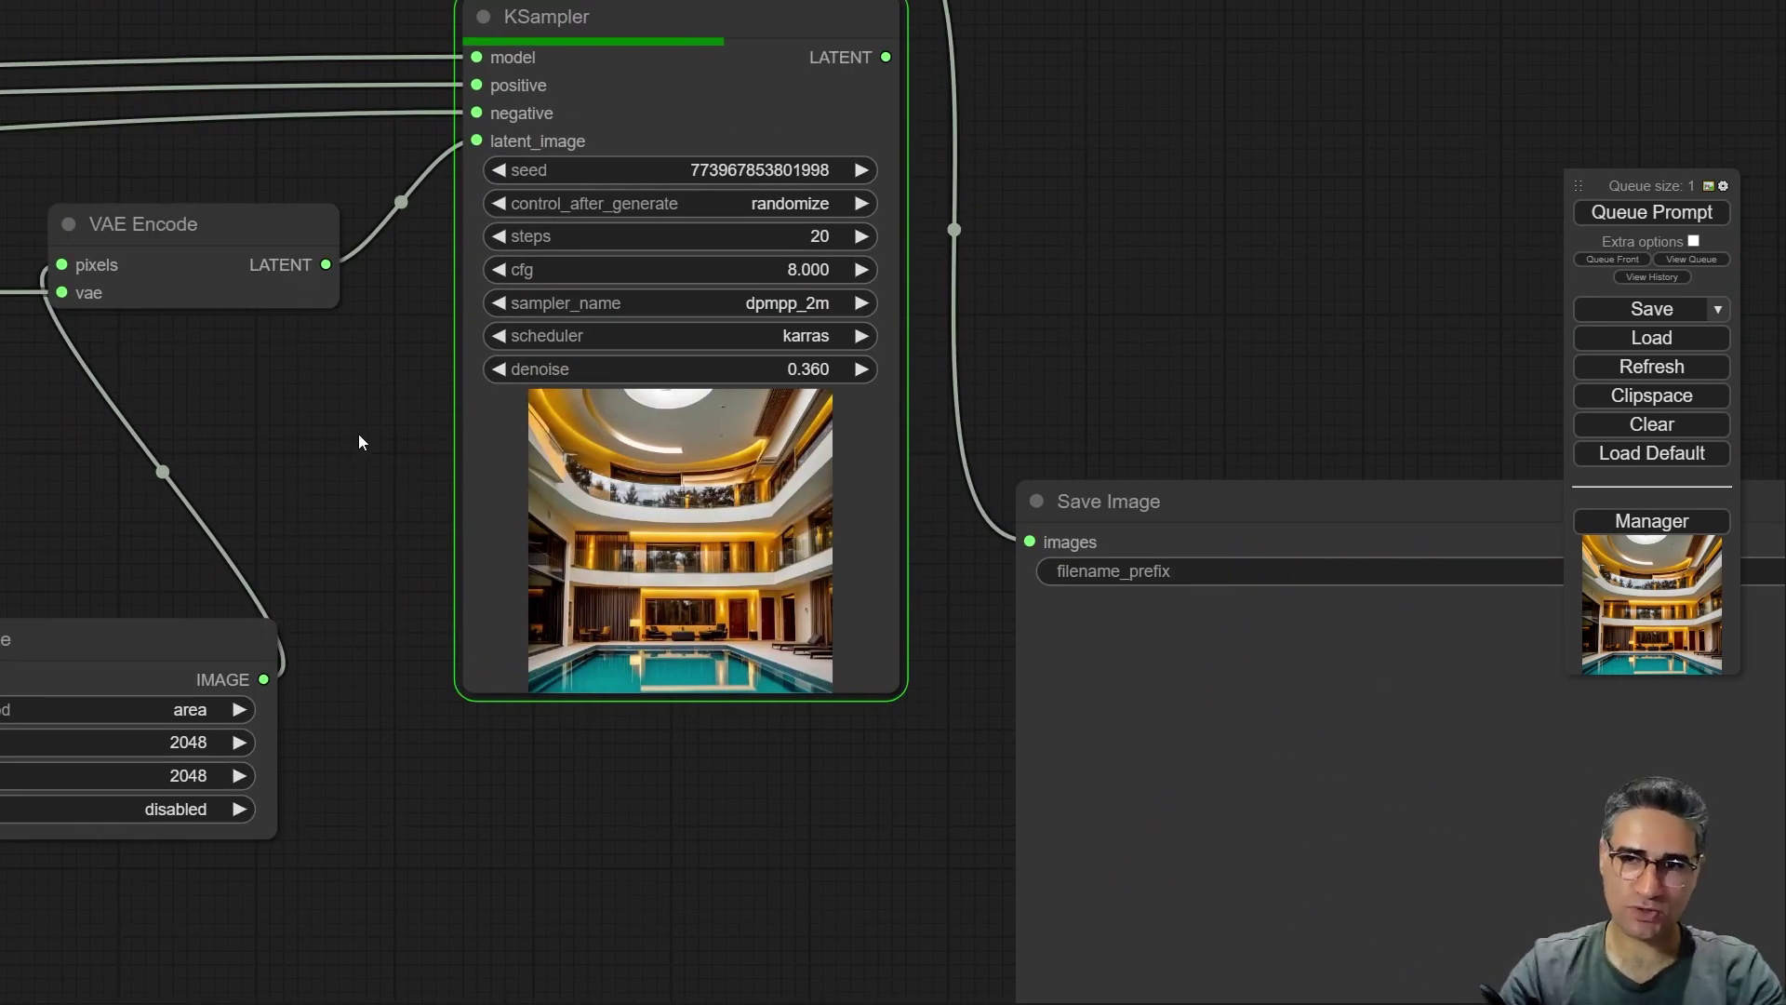
drag(359, 433, 669, 414)
scroll(789, 547, down, 5)
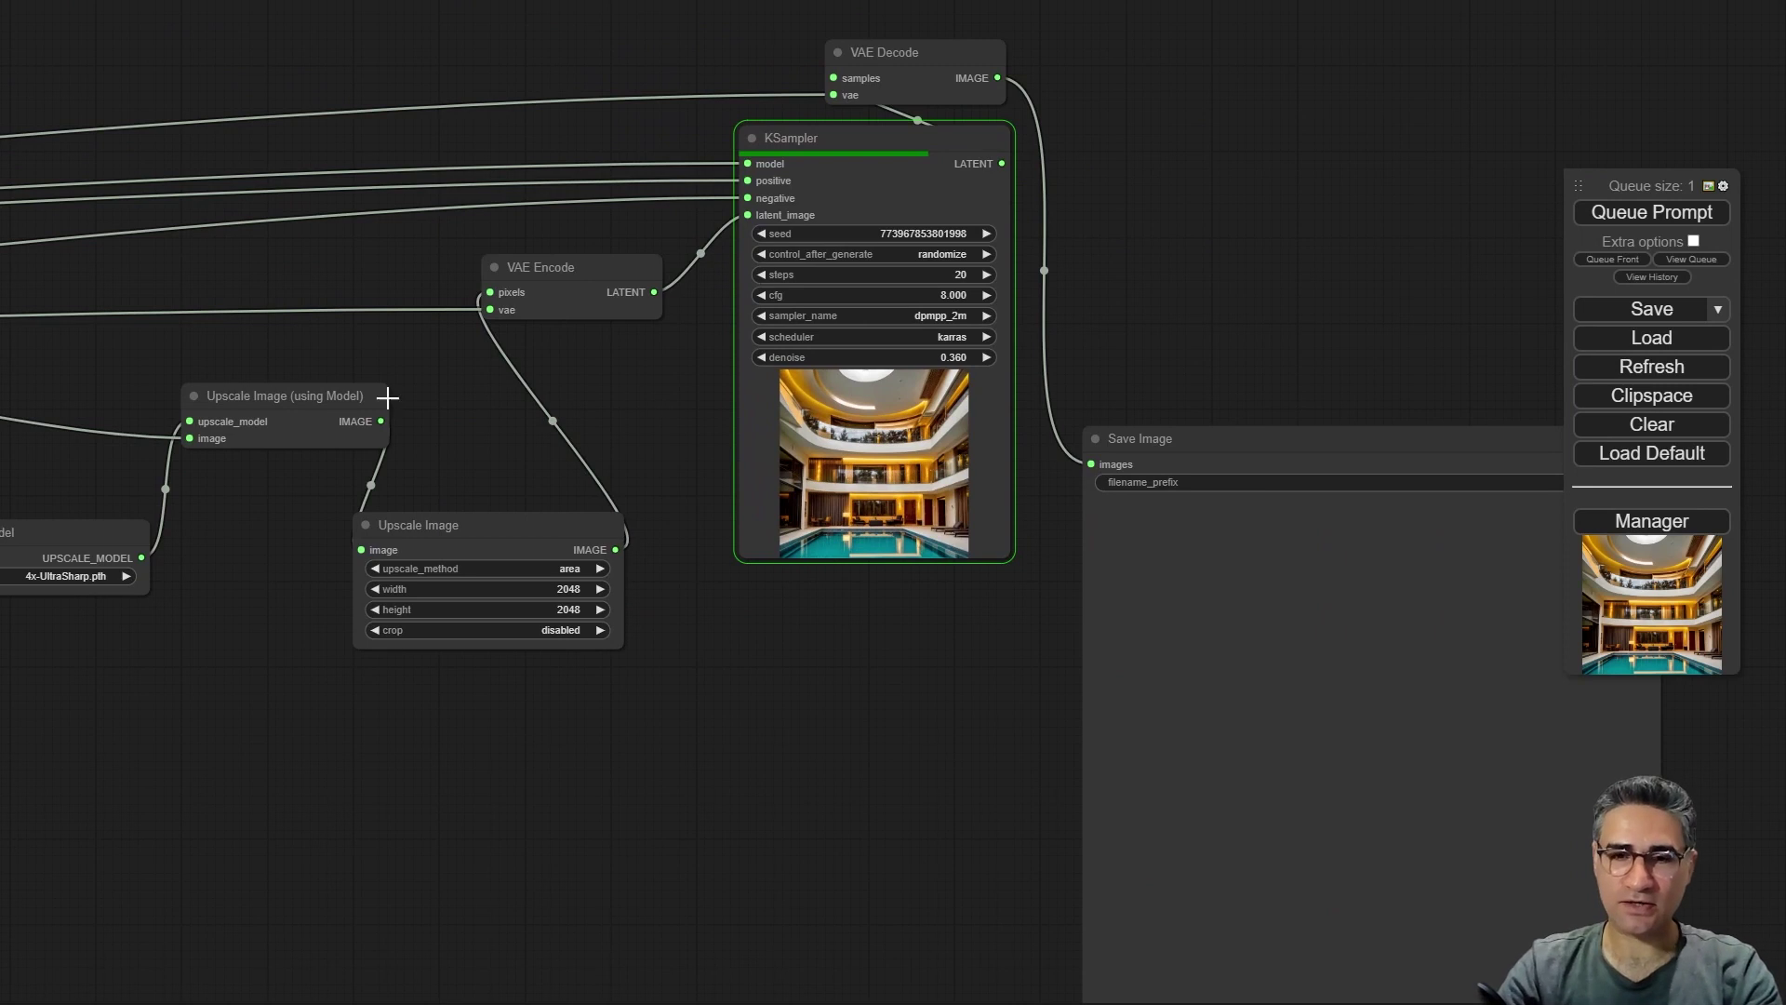
drag(831, 596, 507, 758)
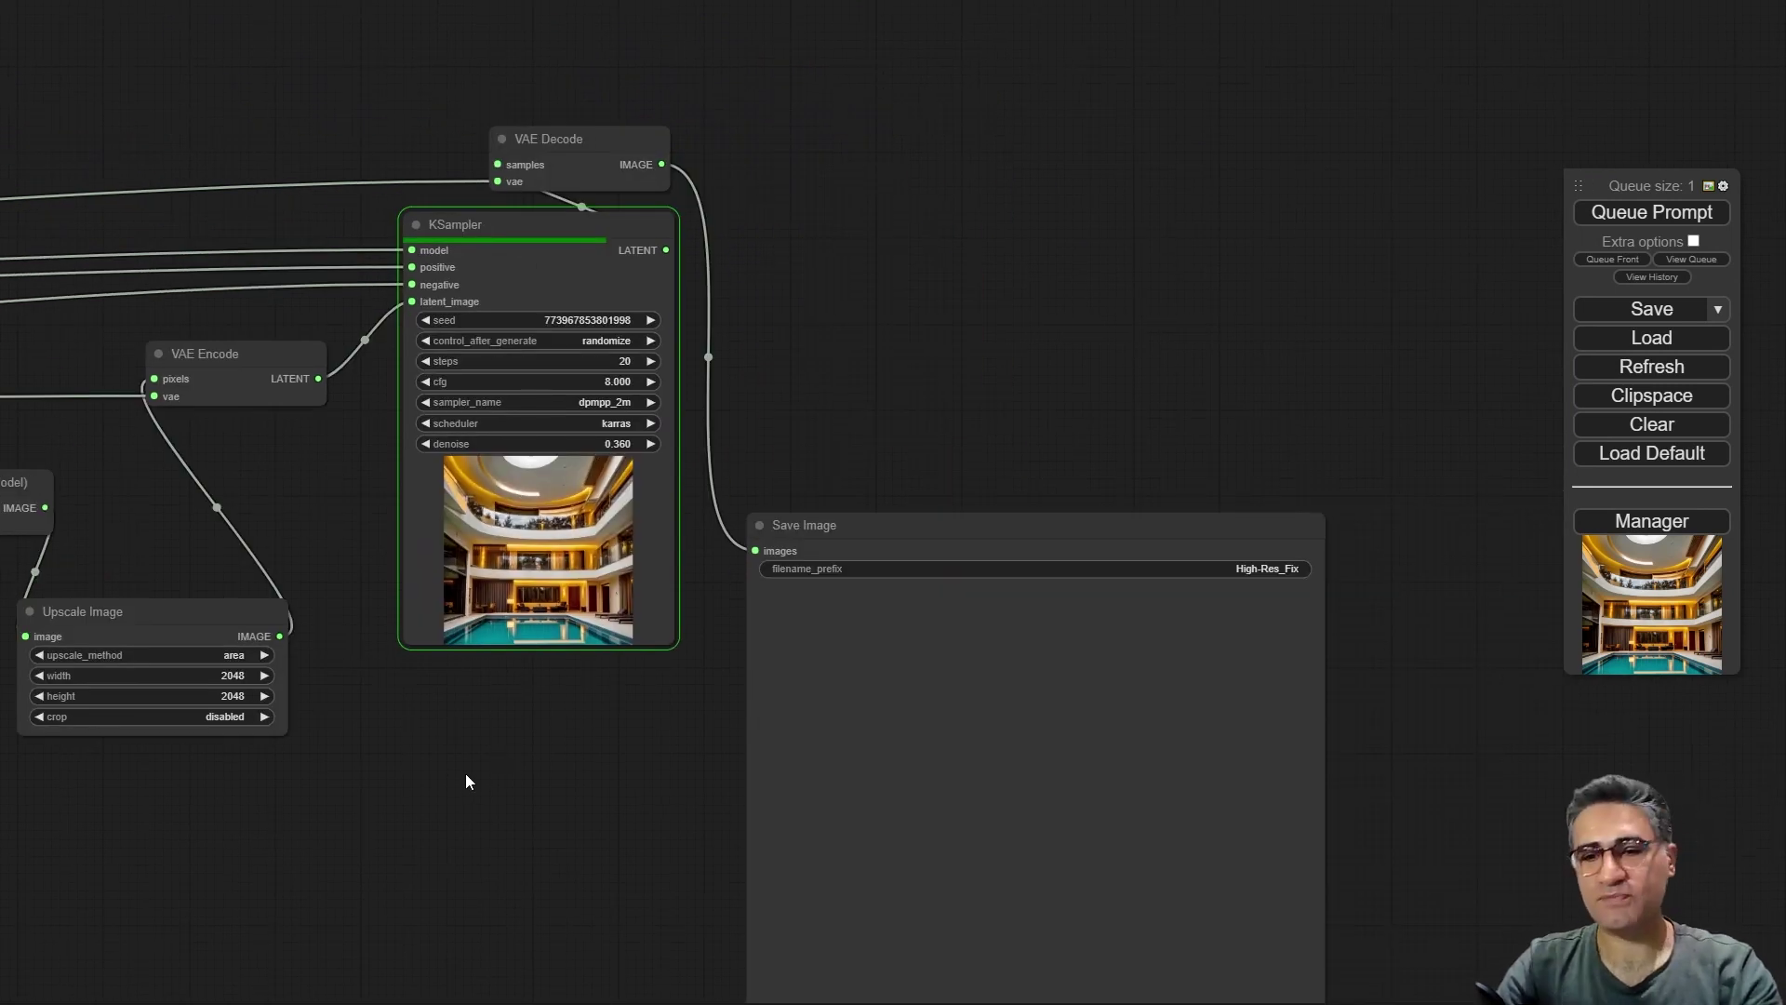
scroll(555, 584, up, 12)
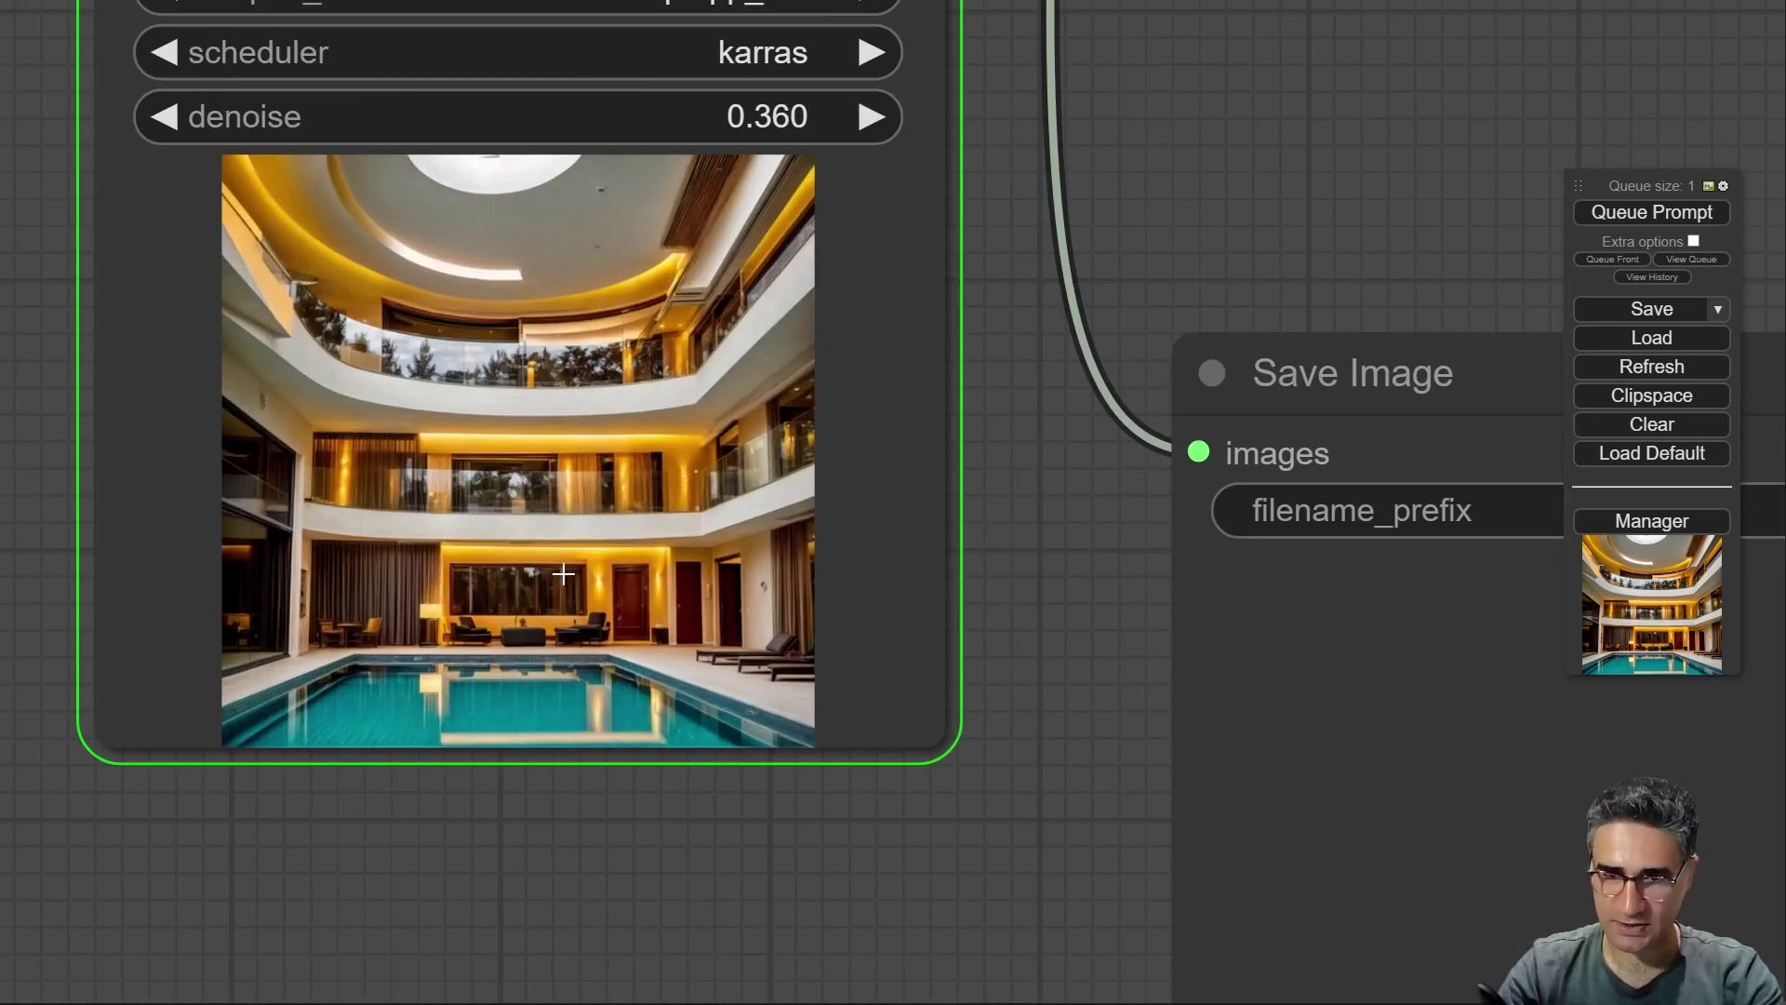
scroll(563, 574, down, 12)
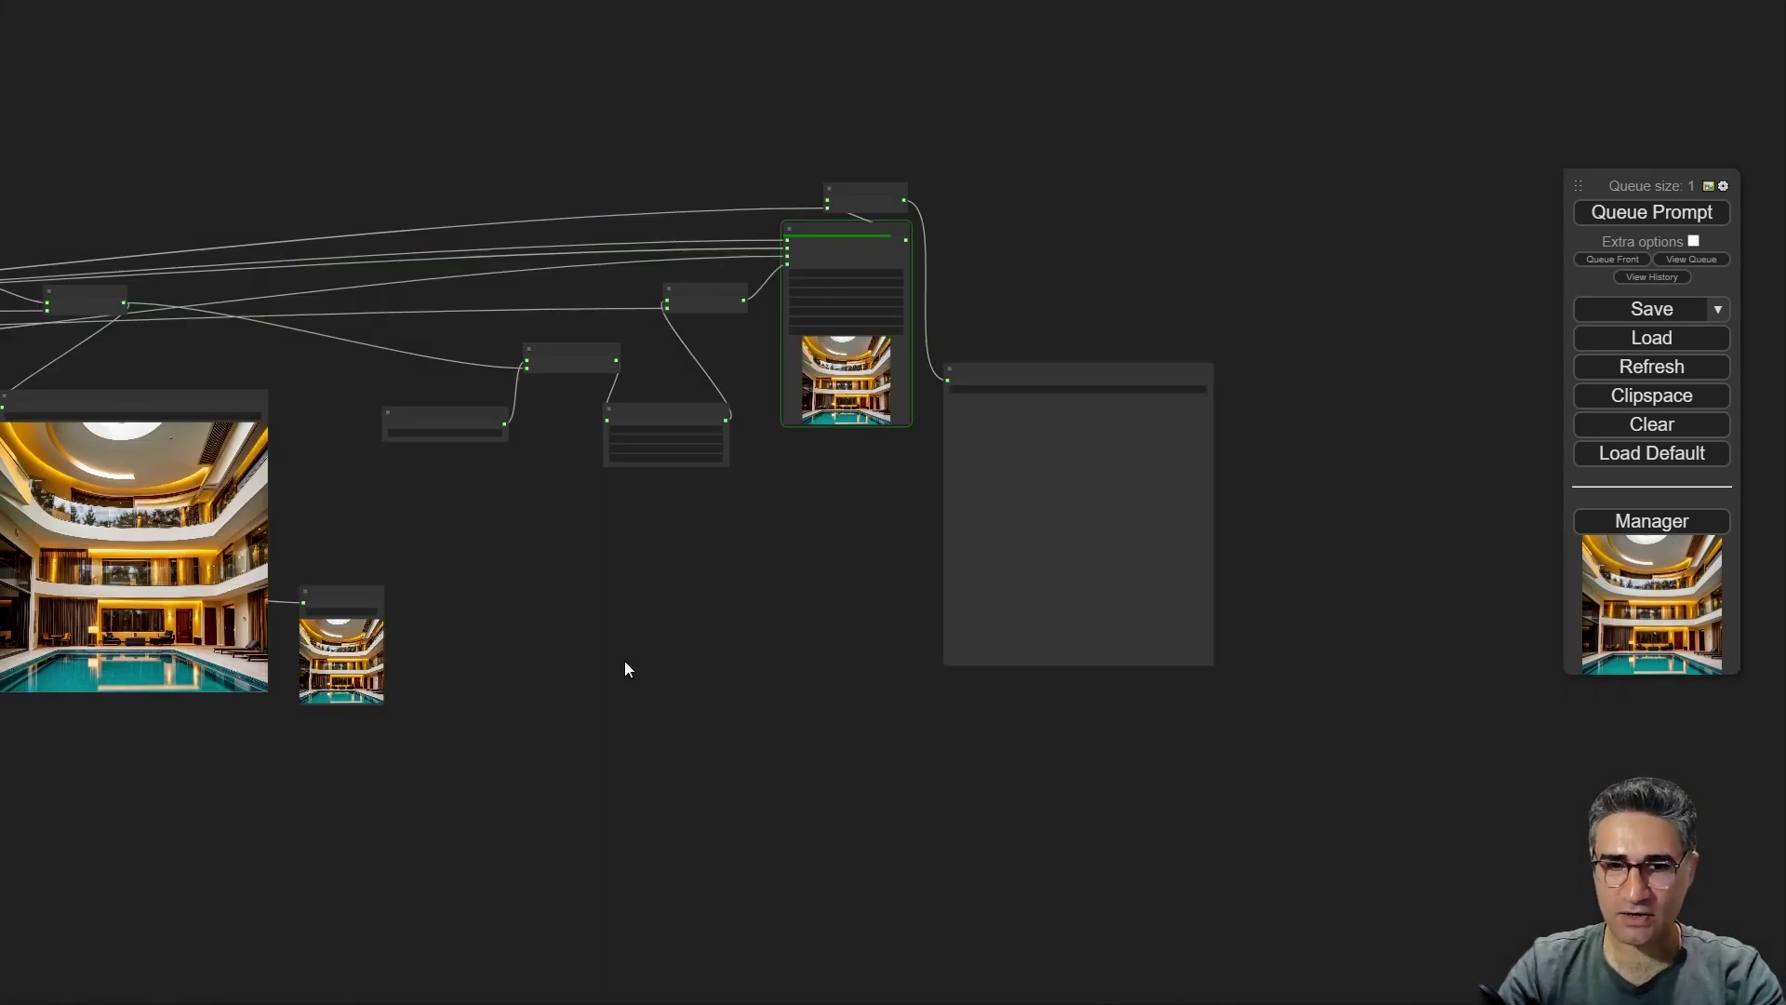
- Move the first-stage High-Res_Fix Save Image node directly to the right of the empty final High-Res_Fix Save Image node
drag(638, 650, 752, 519)
drag(471, 465, 937, 549)
drag(279, 269, 1508, 243)
drag(1389, 129, 696, 93)
scroll(735, 368, up, 4)
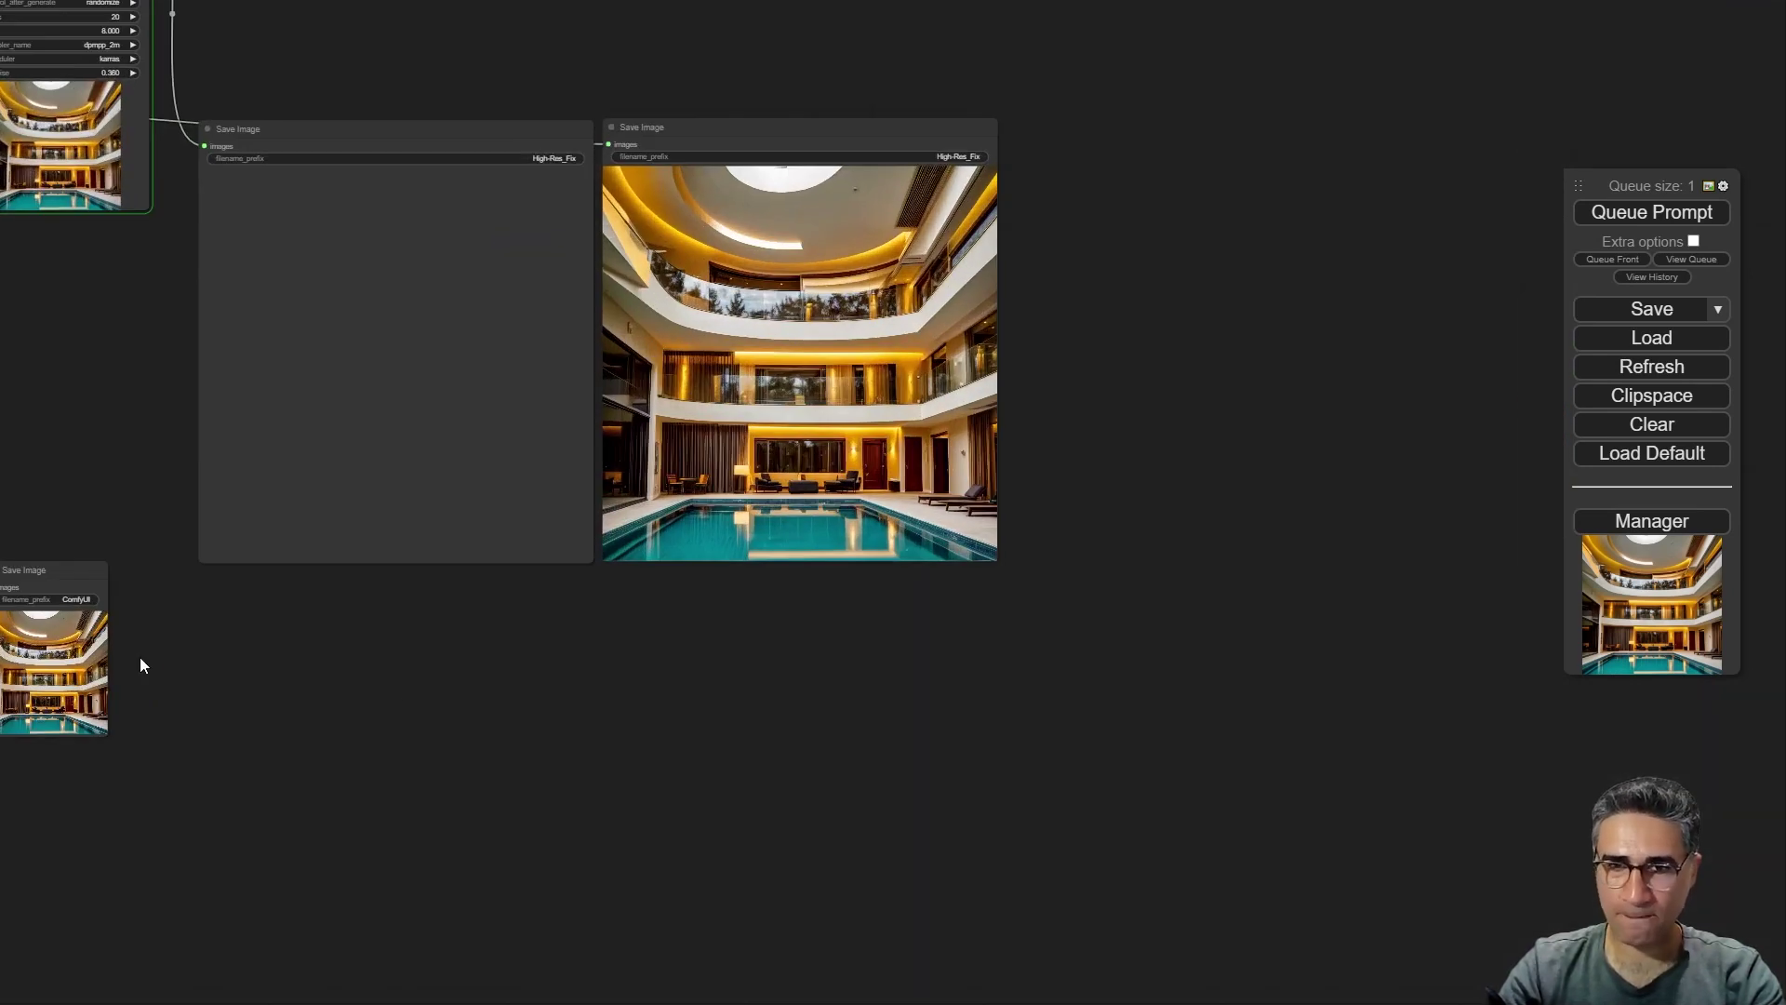
- Place the ComfyUI Save Image node to the right of the first-stage High-Res_Fix Save Image and enlarge it to a similar size
drag(54, 572, 1066, 131)
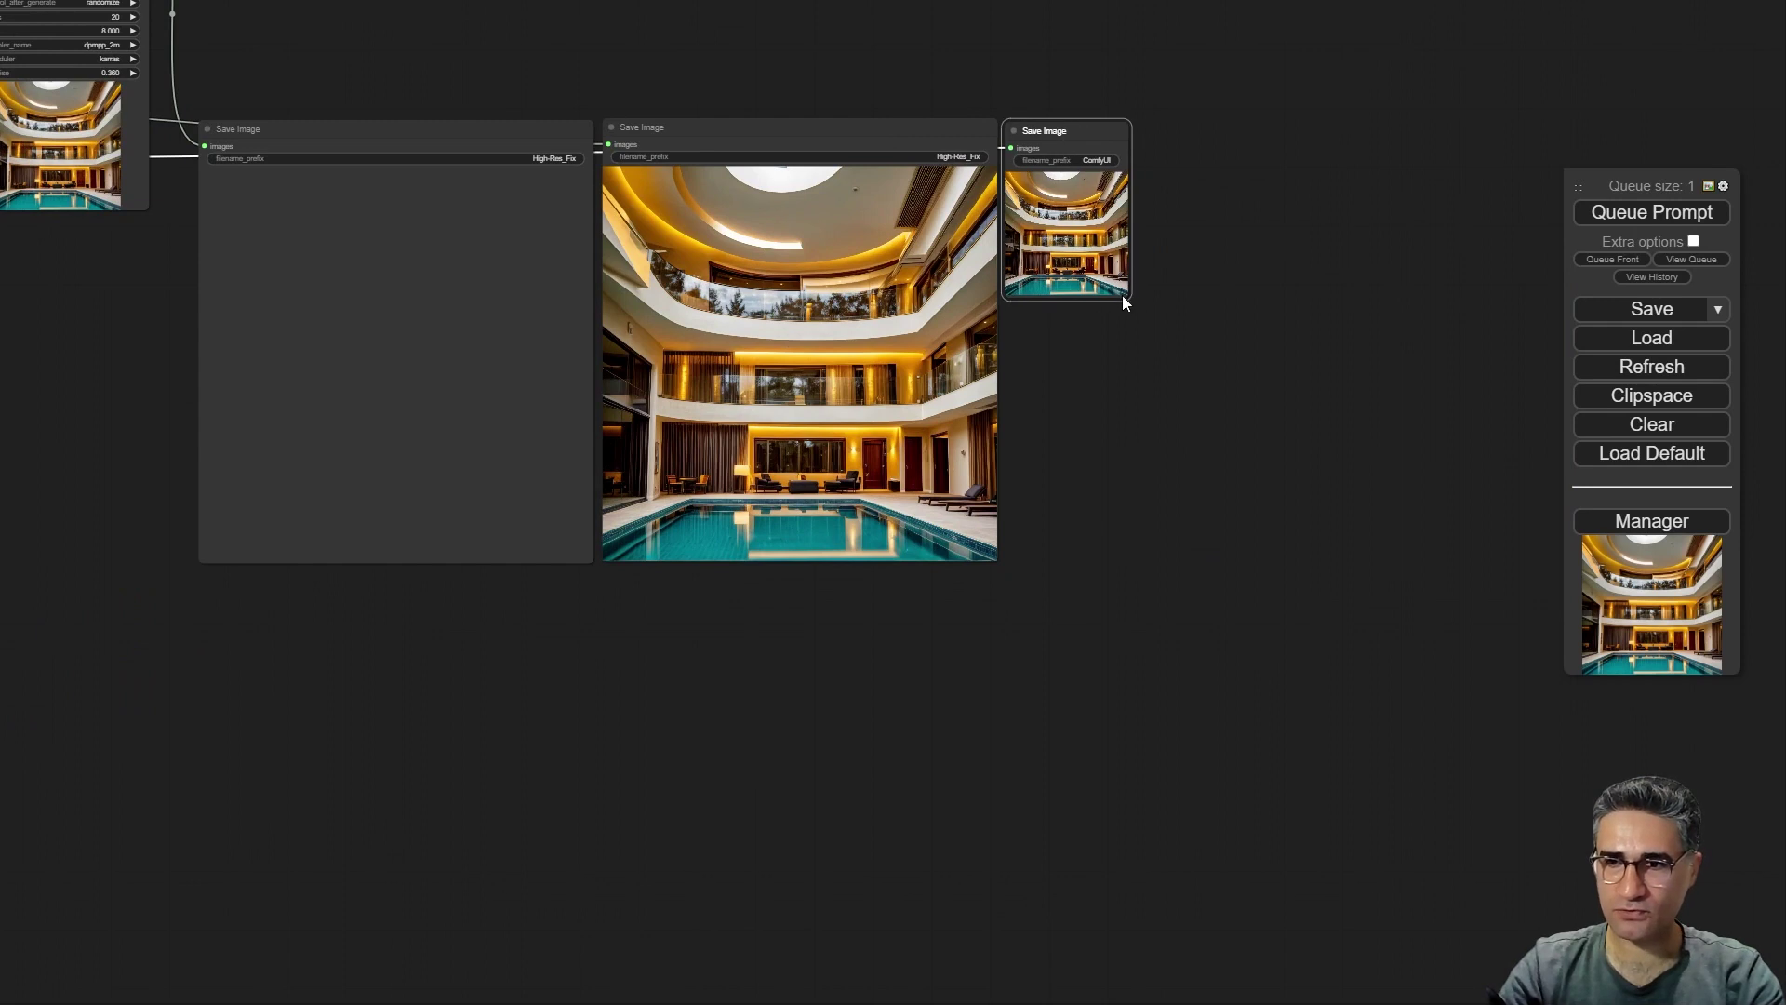
drag(1081, 164, 1081, 162)
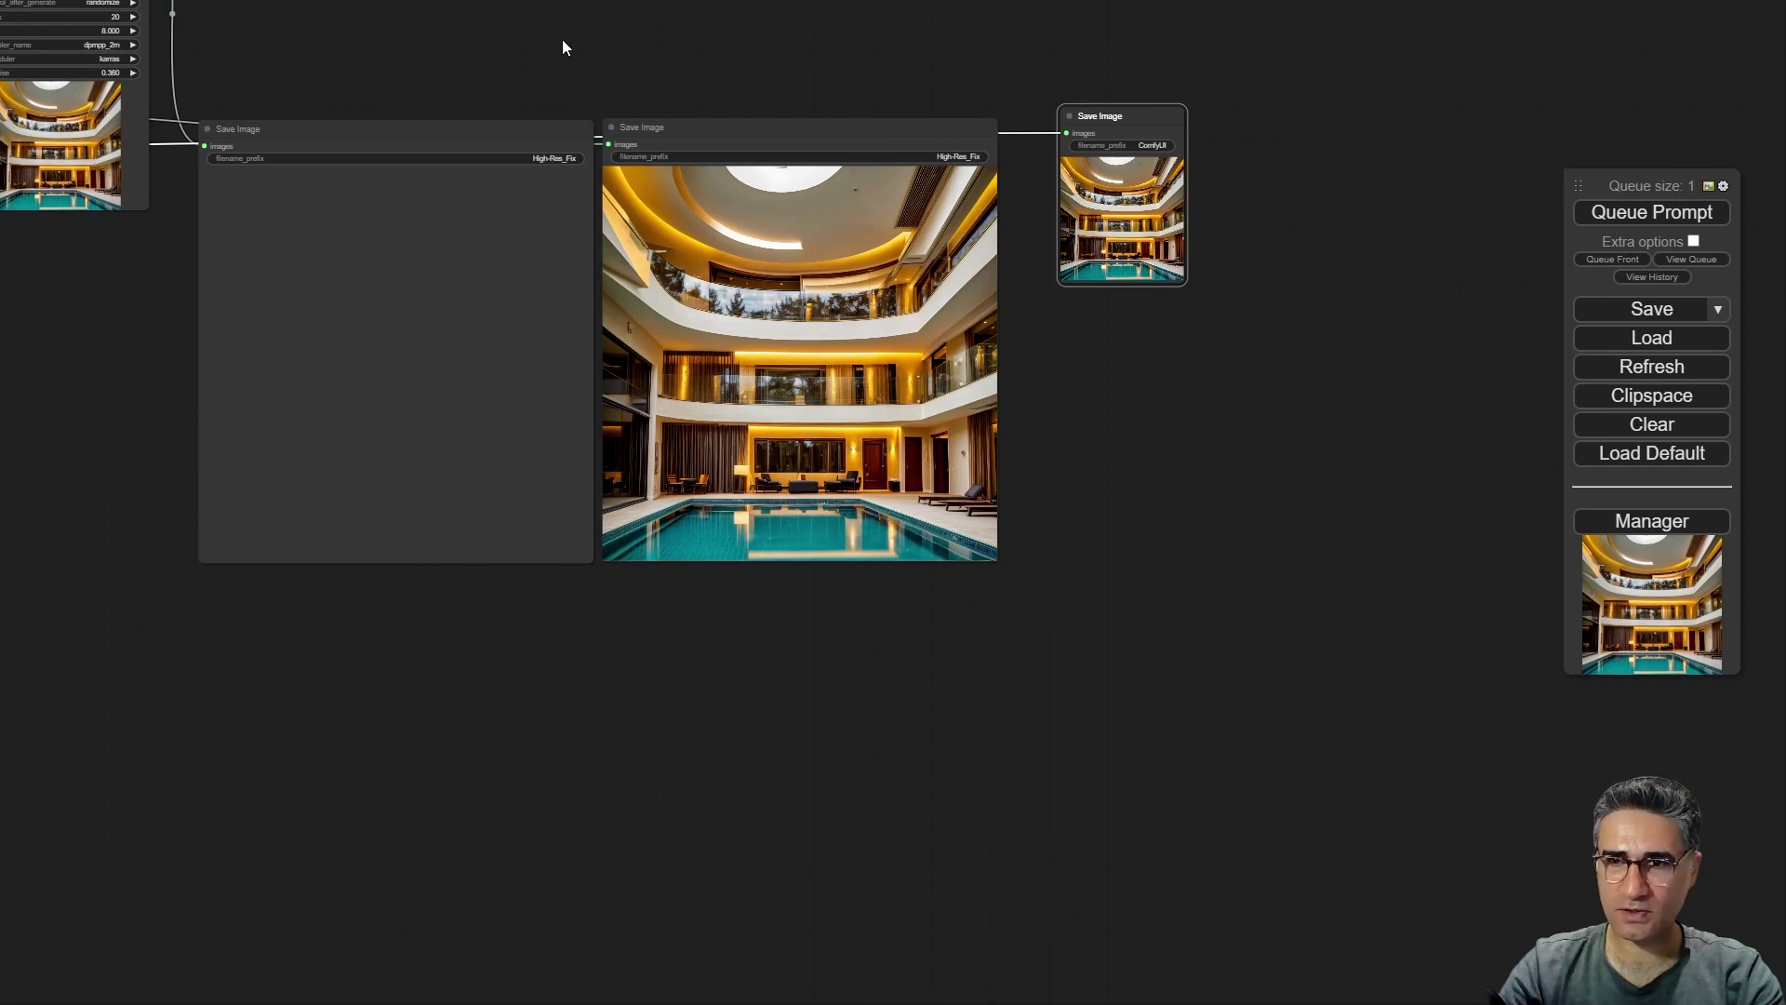
drag(843, 68, 853, 73)
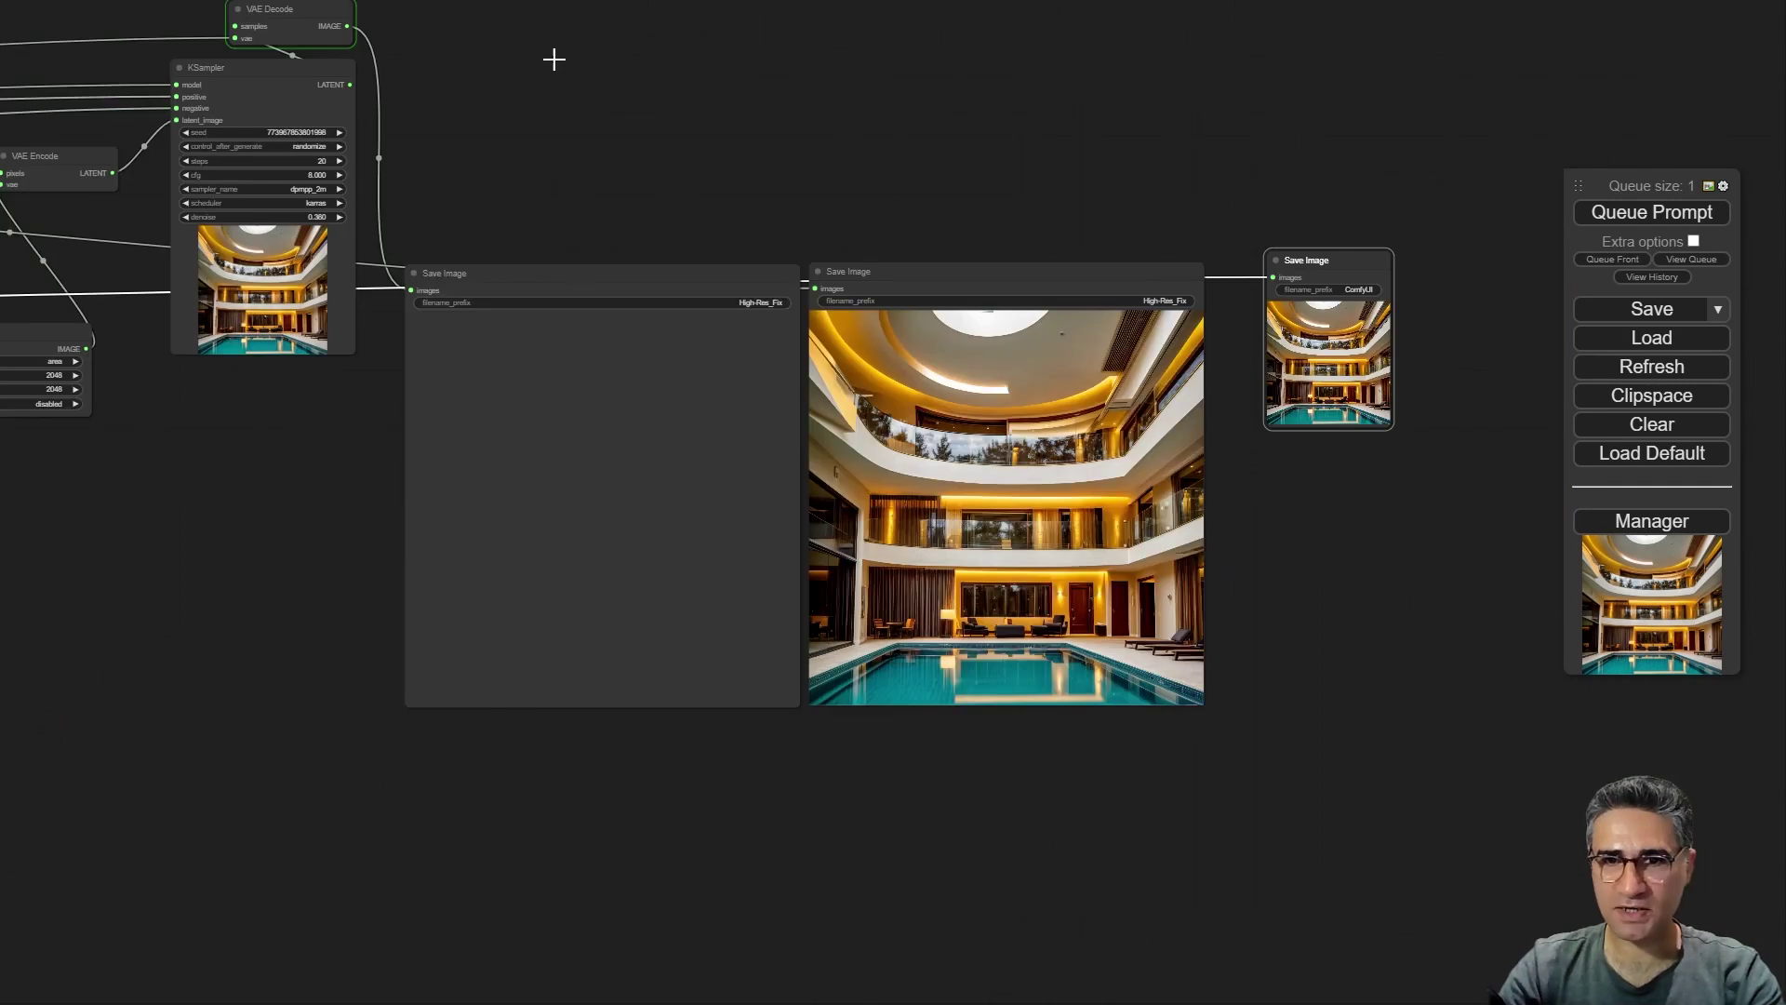
drag(553, 59, 580, 158)
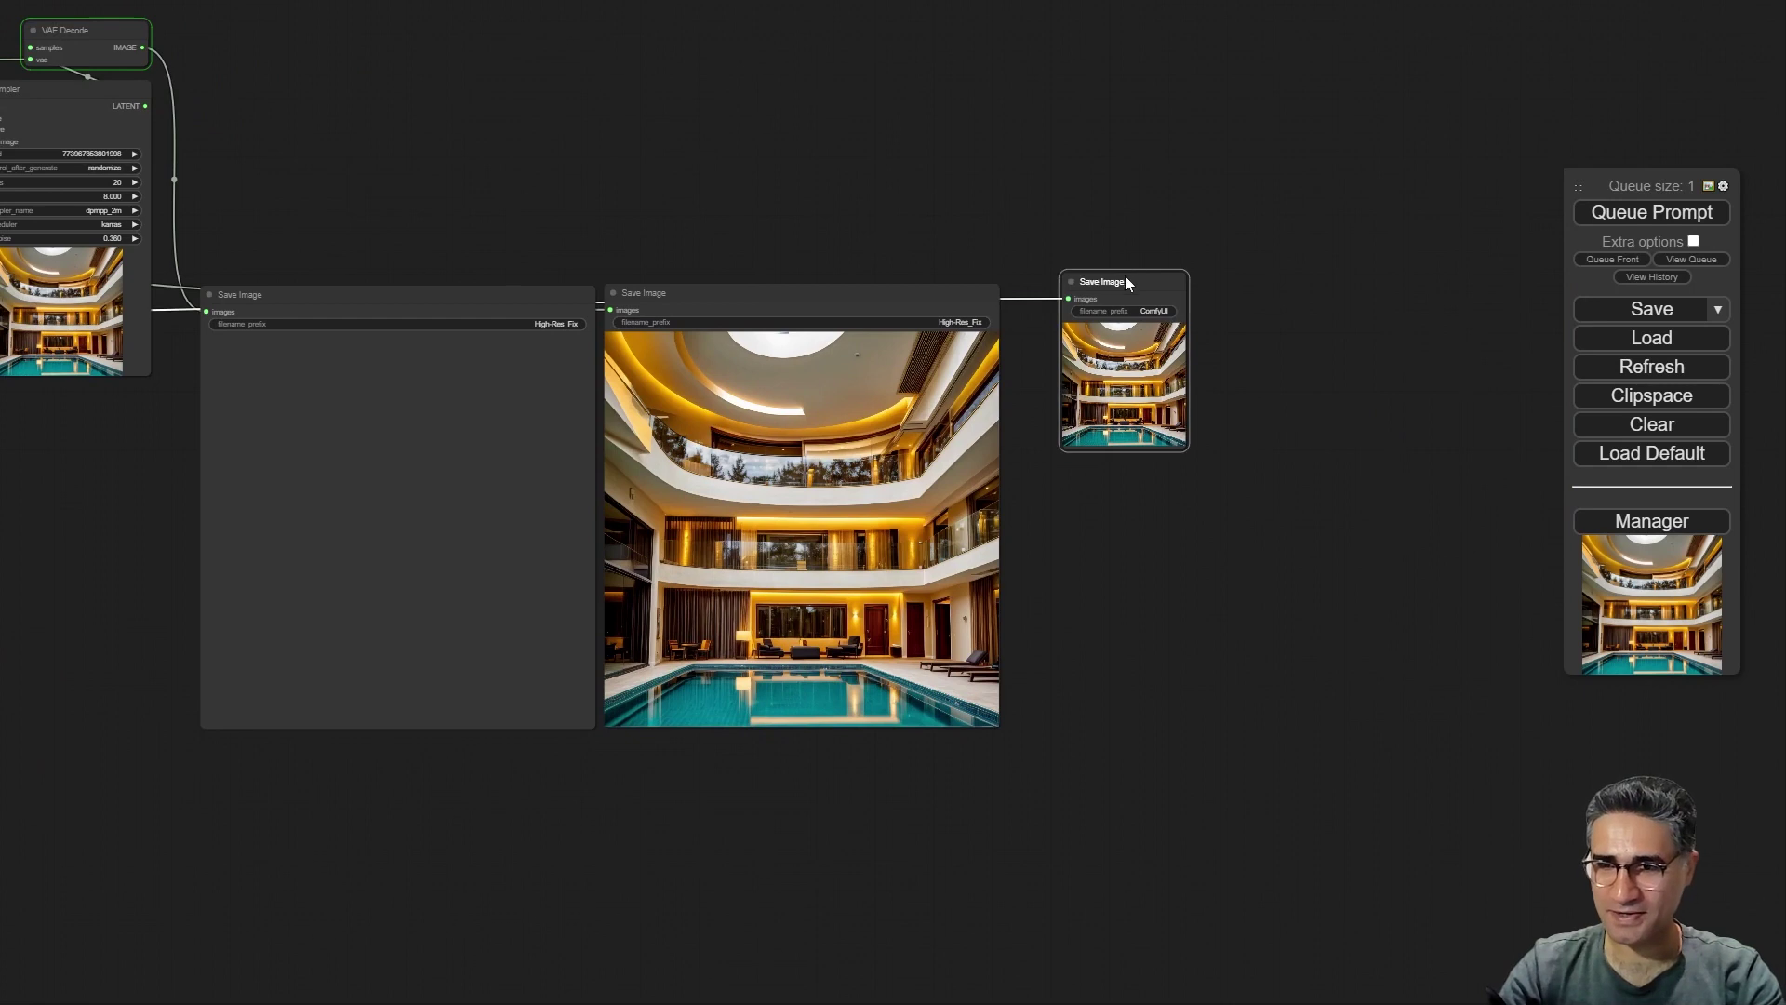
drag(1124, 281, 1071, 294)
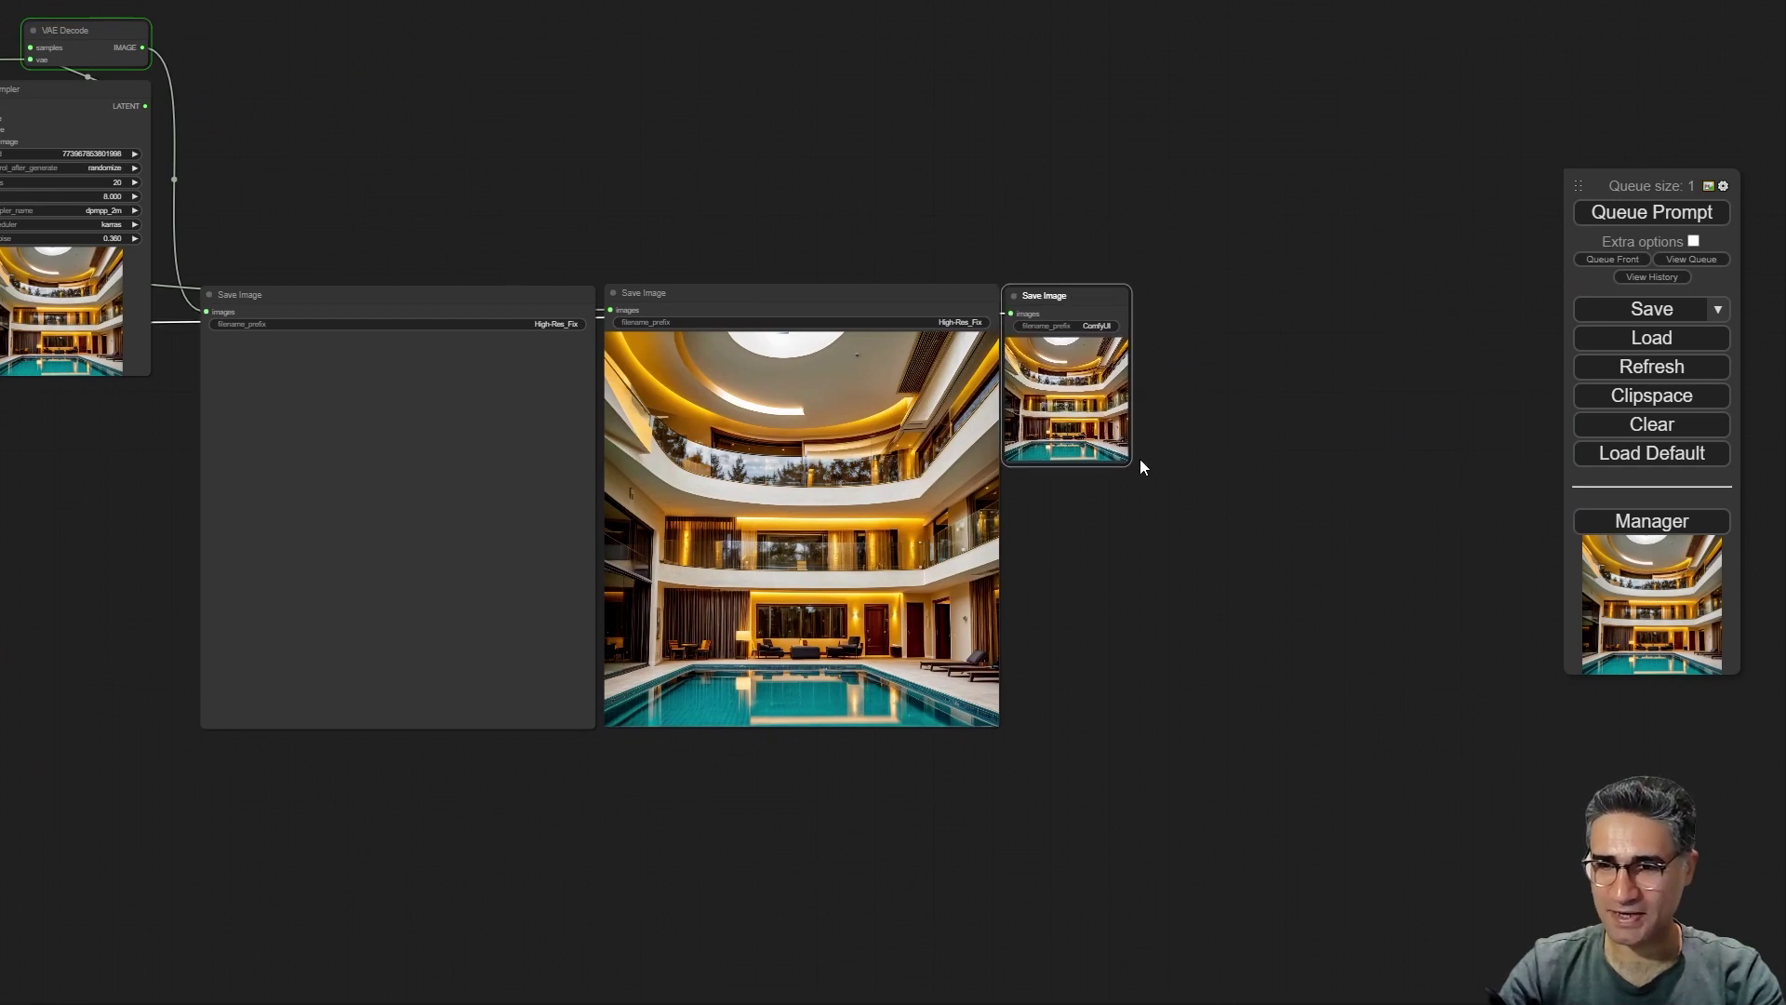
drag(1125, 463, 1369, 736)
- Compare the fine details of the first-stage High-Res_Fix image with the original ComfyUI image side by side
scroll(1321, 688, up, 5)
scroll(898, 521, up, 3)
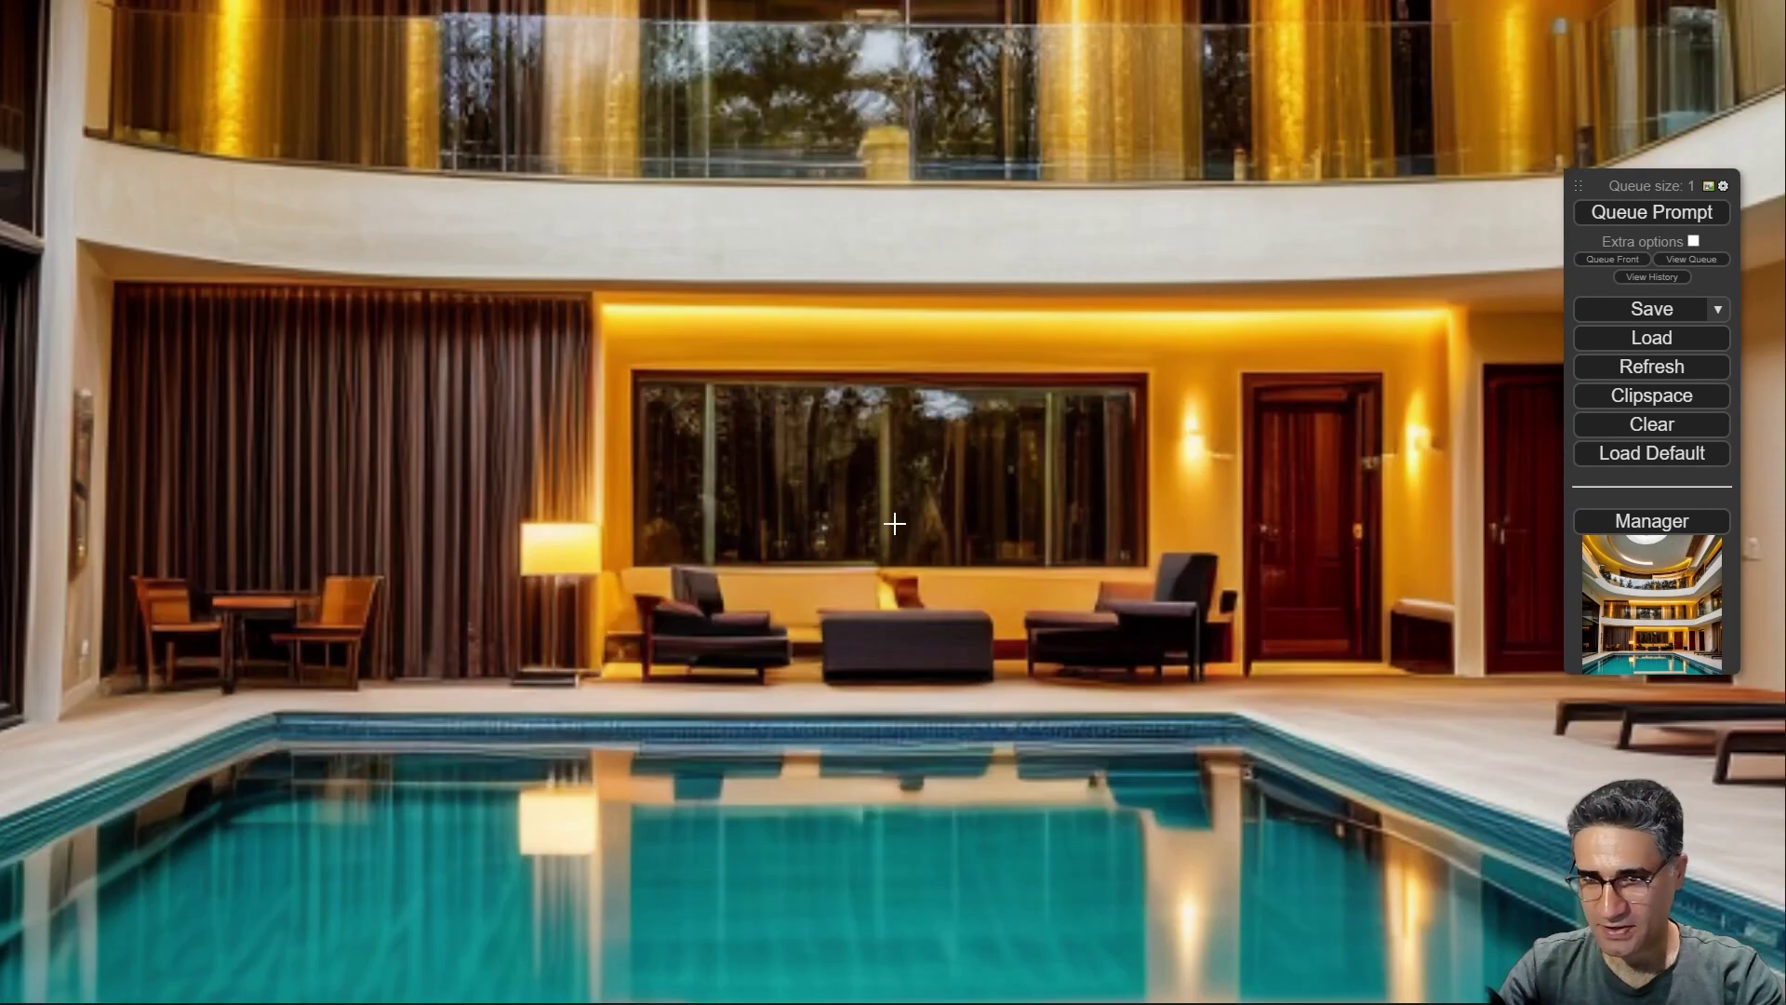
scroll(897, 524, down, 5)
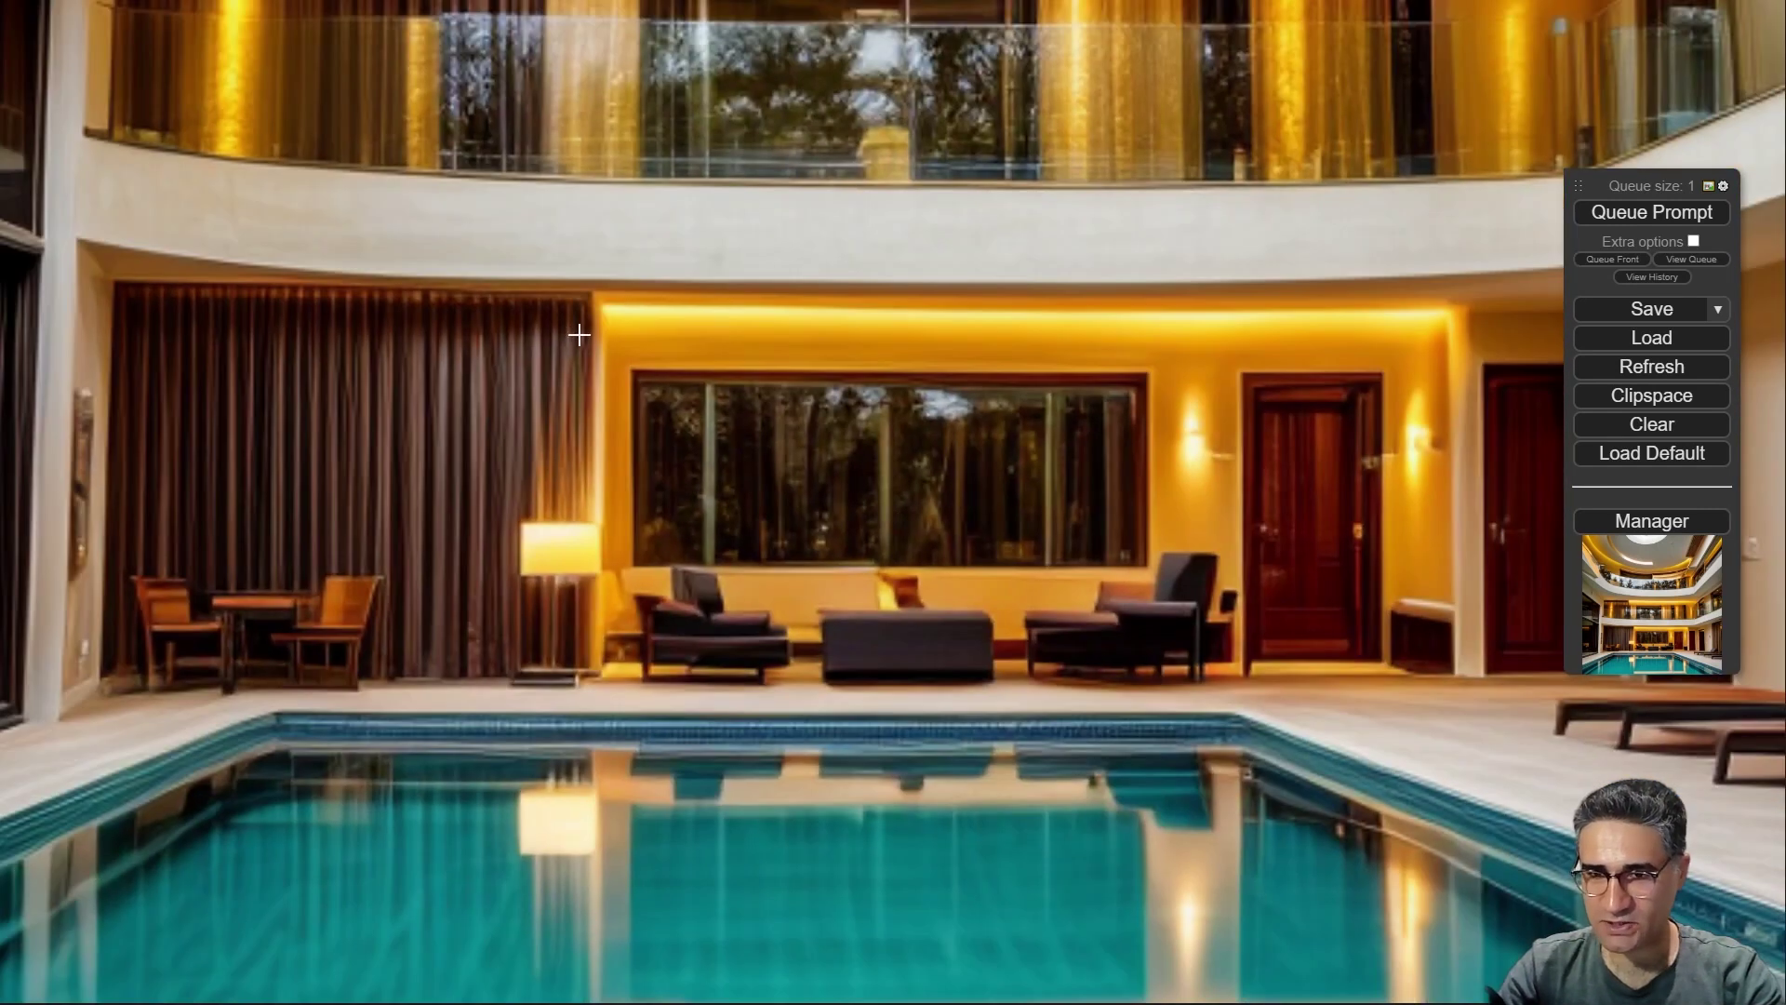
scroll(613, 332, down, 5)
scroll(979, 807, up, 6)
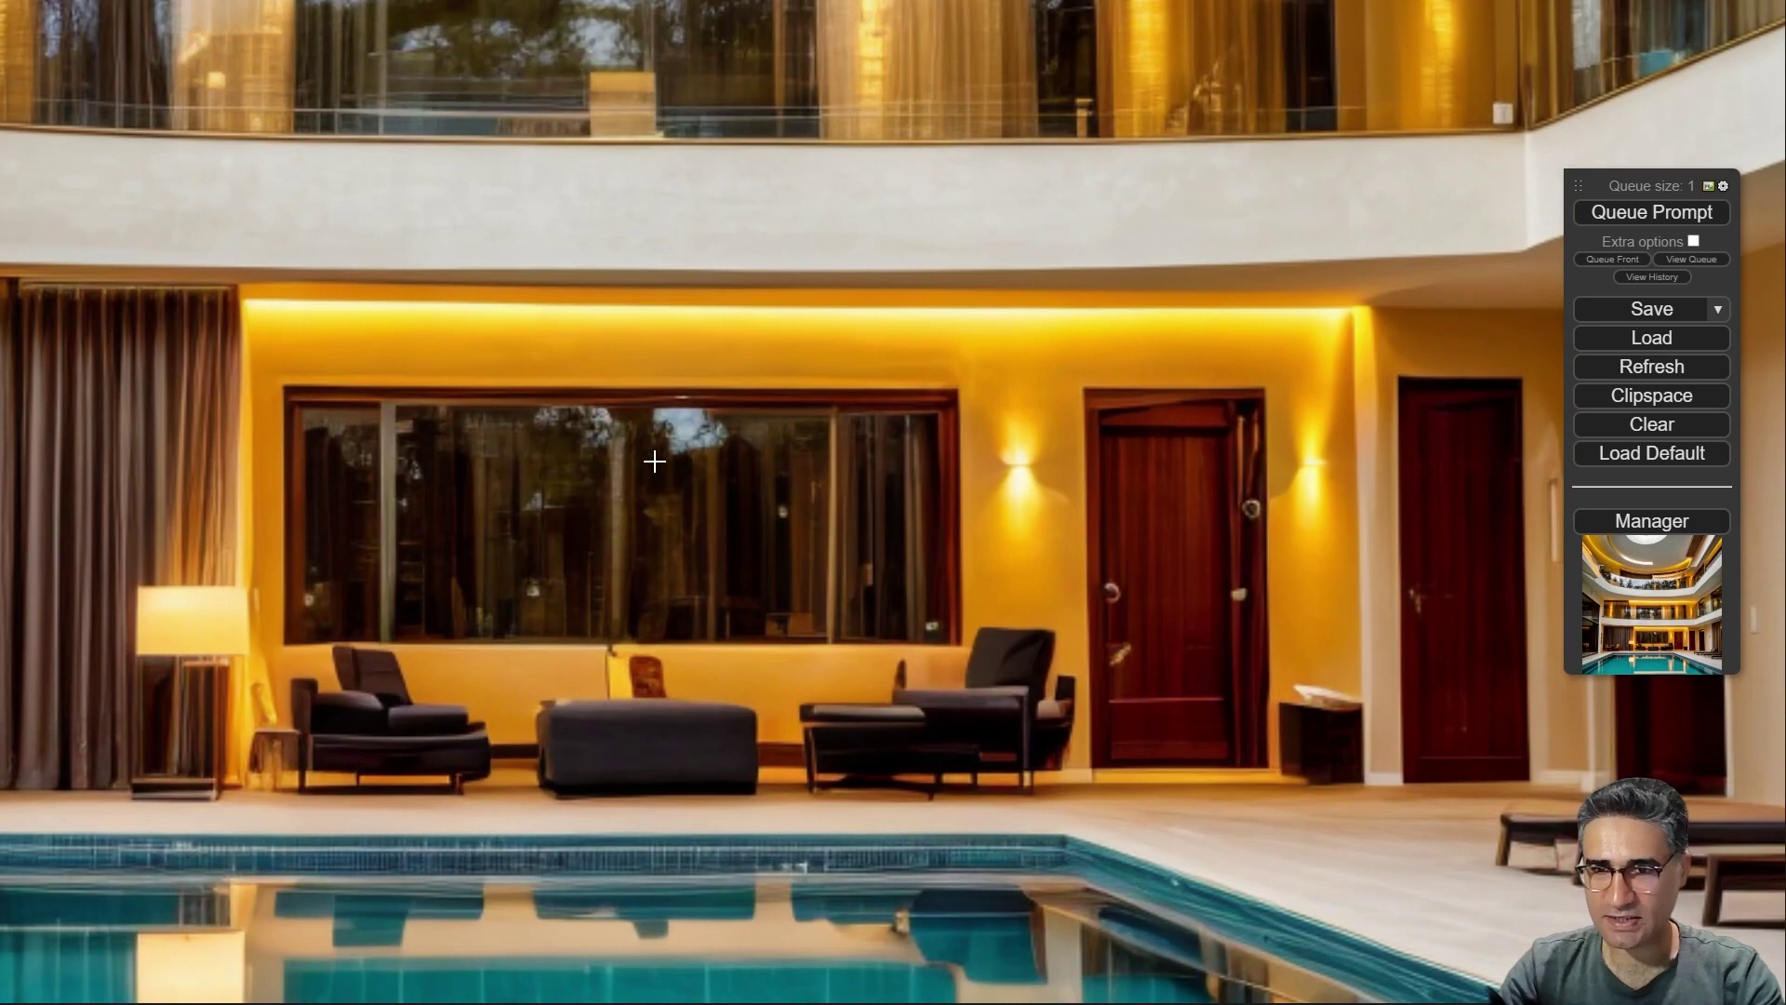
scroll(654, 462, down, 5)
drag(992, 742, 799, 1001)
scroll(577, 363, up, 12)
scroll(533, 424, up, 4)
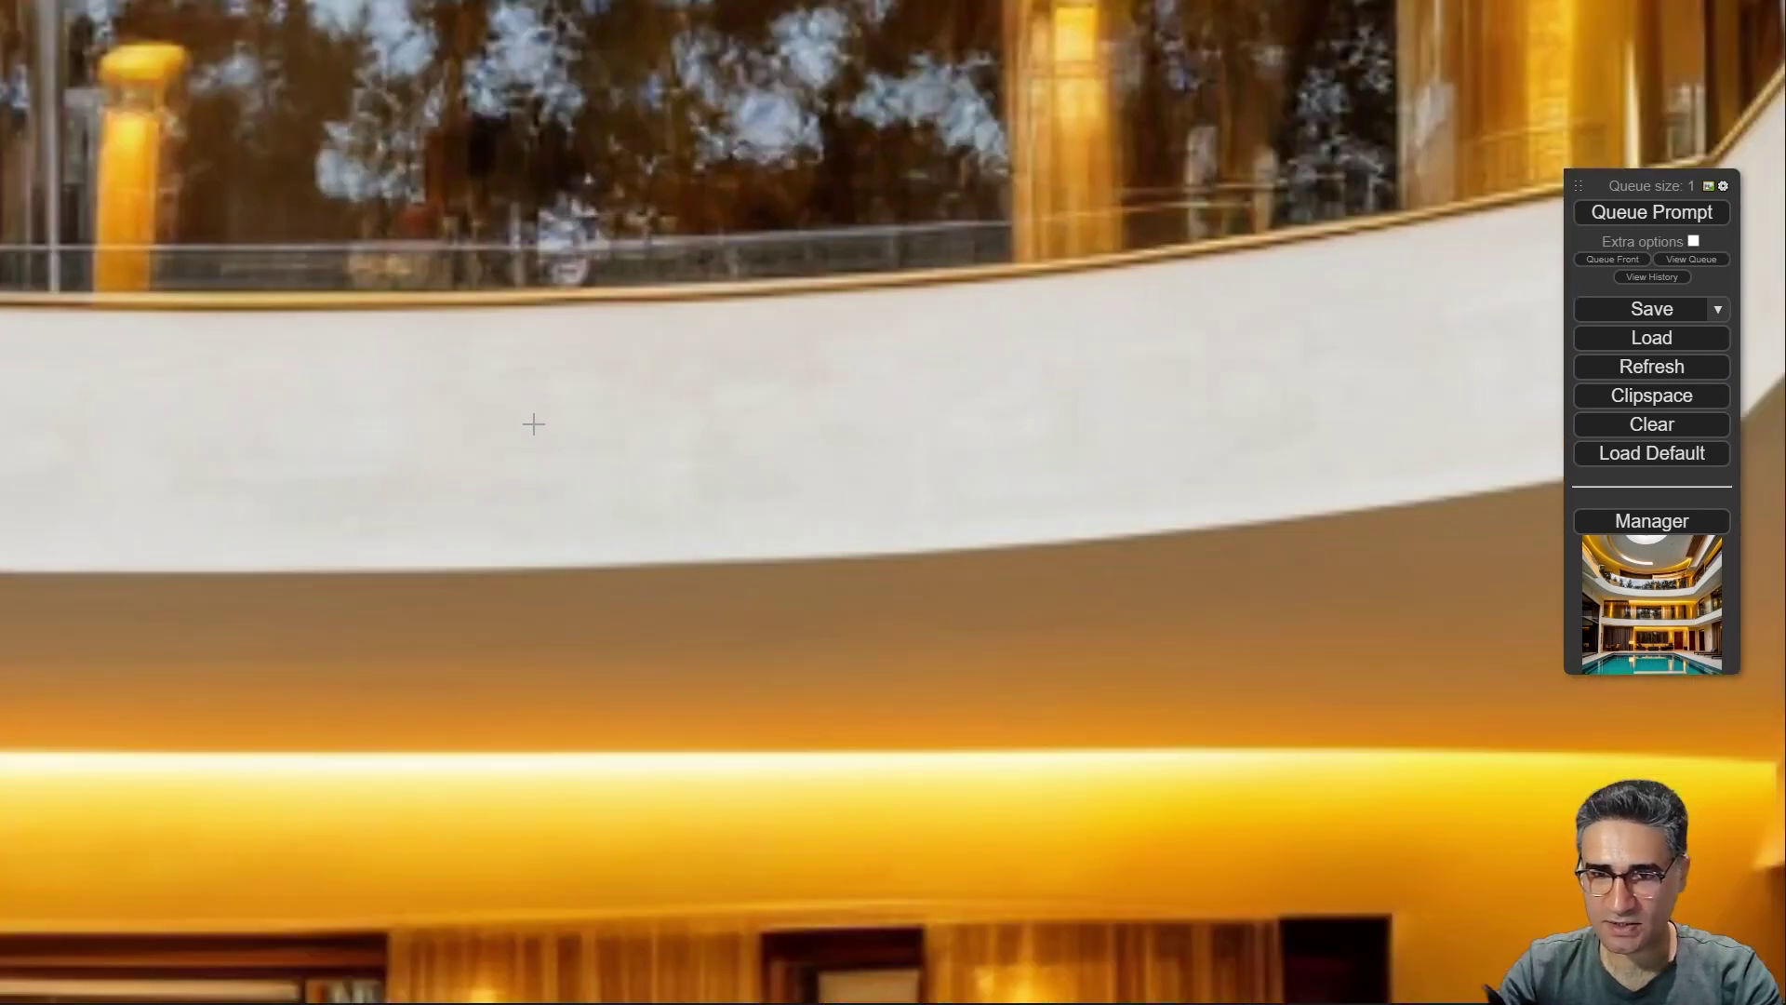
scroll(535, 423, down, 10)
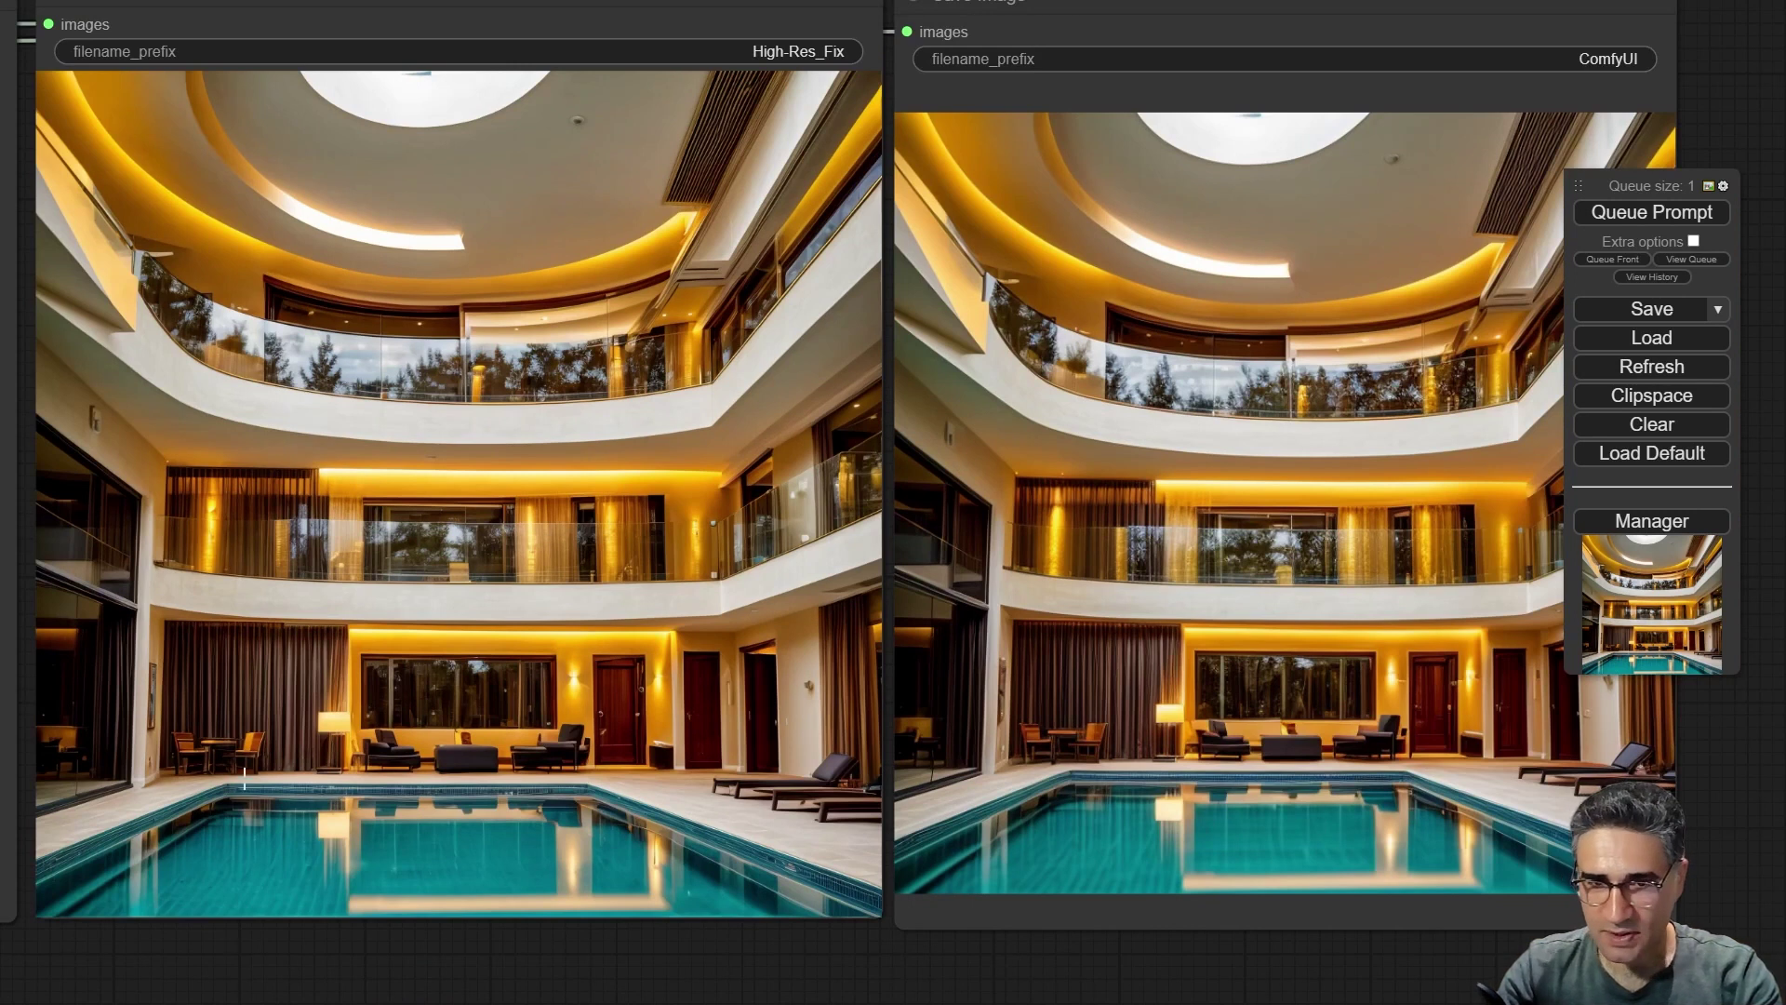
- Move the last VAE Decode node to the right of its KSampler and nudge the final Save Image node slightly
drag(161, 940, 1049, 895)
scroll(574, 501, down, 3)
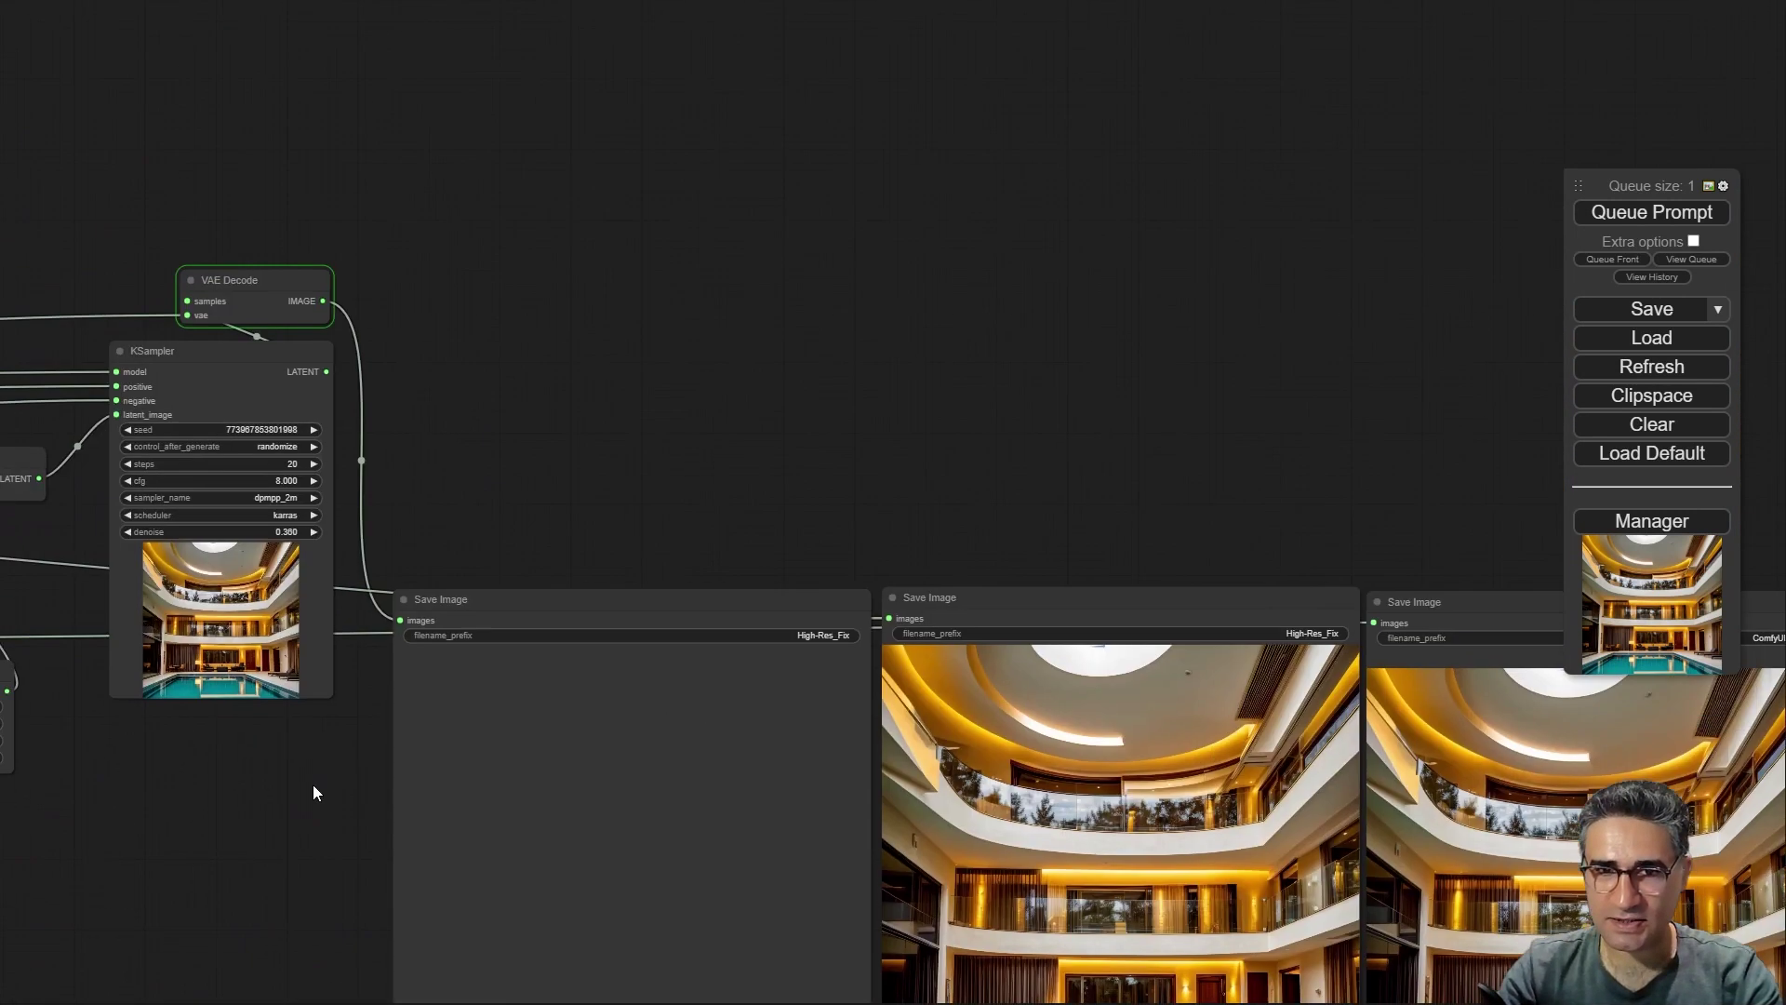
drag(312, 785, 314, 777)
drag(308, 270, 496, 281)
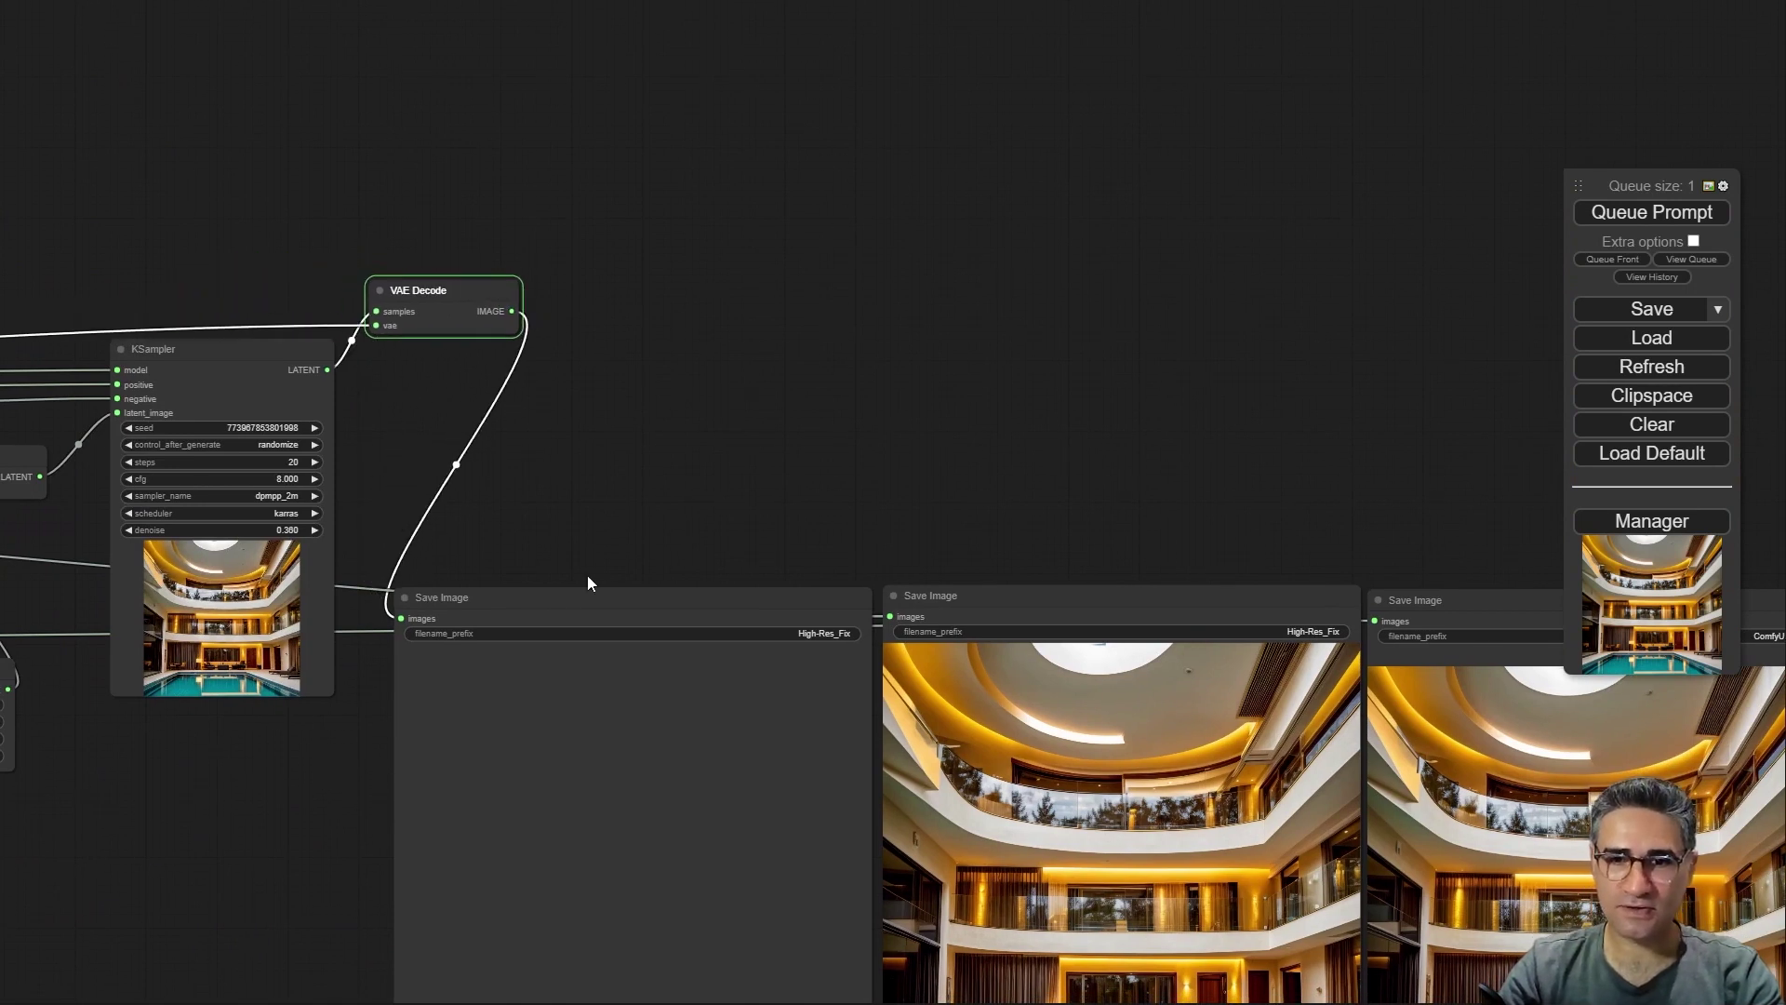
mouse_move(556, 598)
mouse_down()
mouse_move(534, 605)
mouse_move(562, 600)
mouse_up()
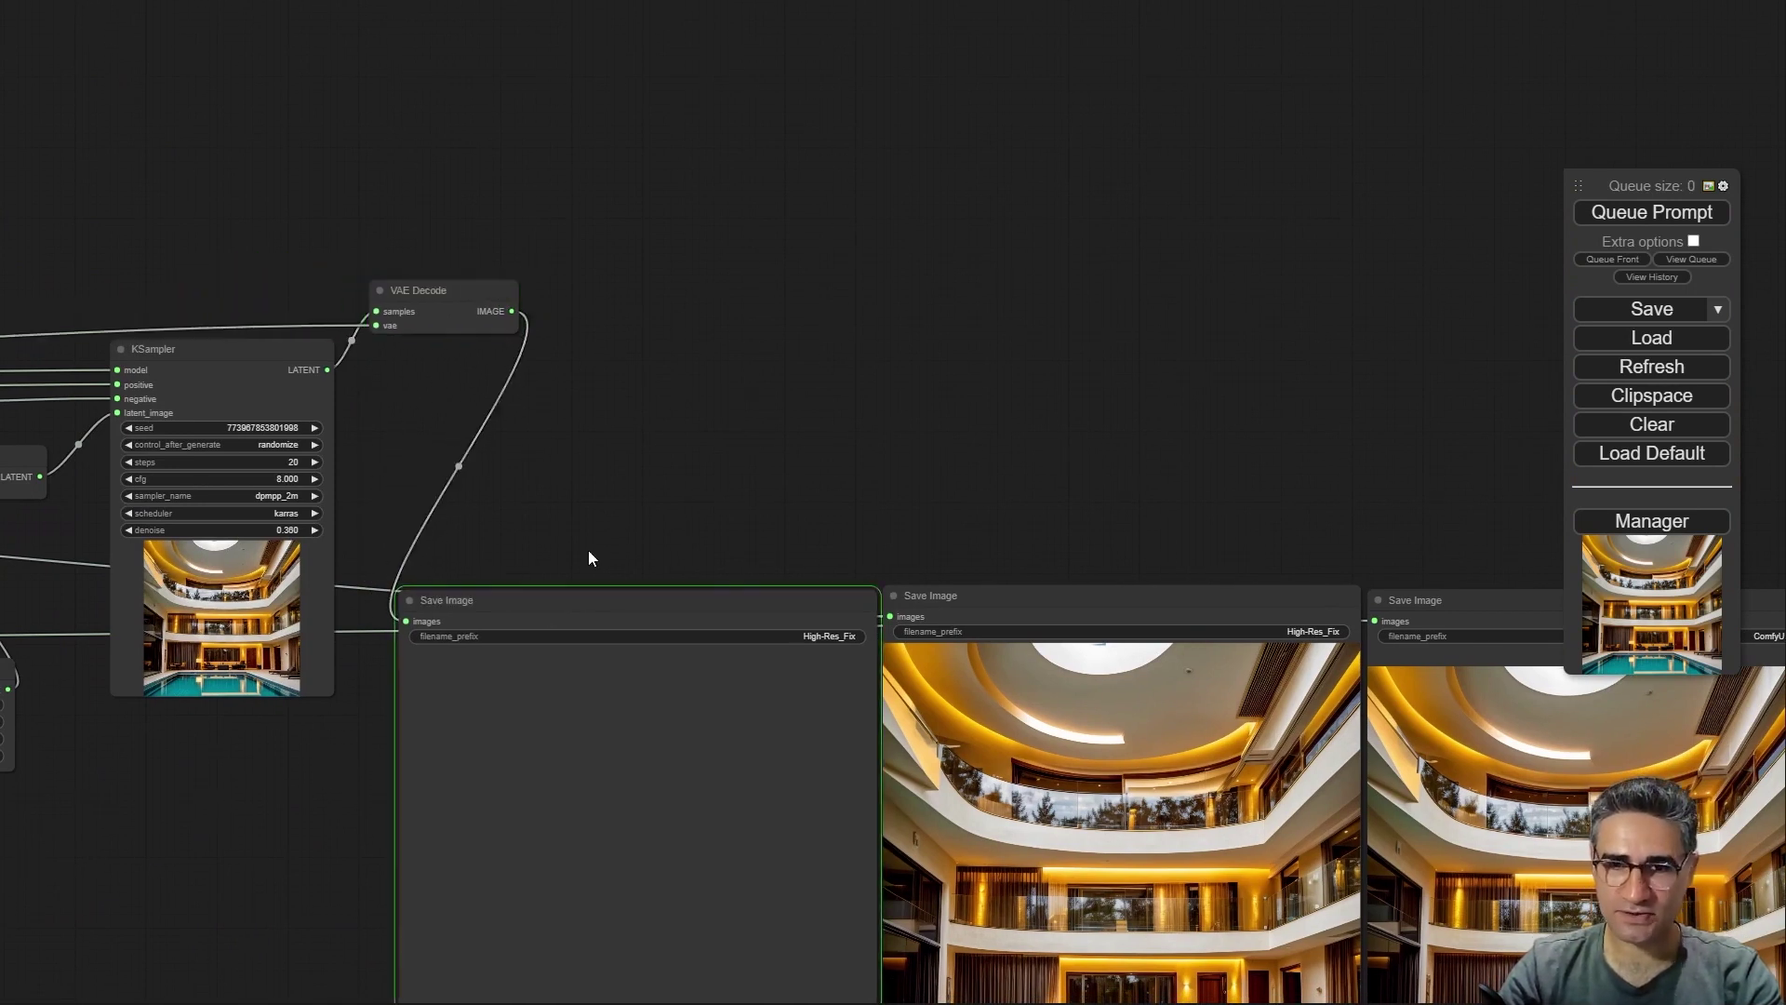
- Examine the fine details of the final High-Res_Fix image and compare it side by side with the first-stage High-Res_Fix and original ComfyUI images
drag(631, 534, 650, 218)
scroll(707, 712, up, 10)
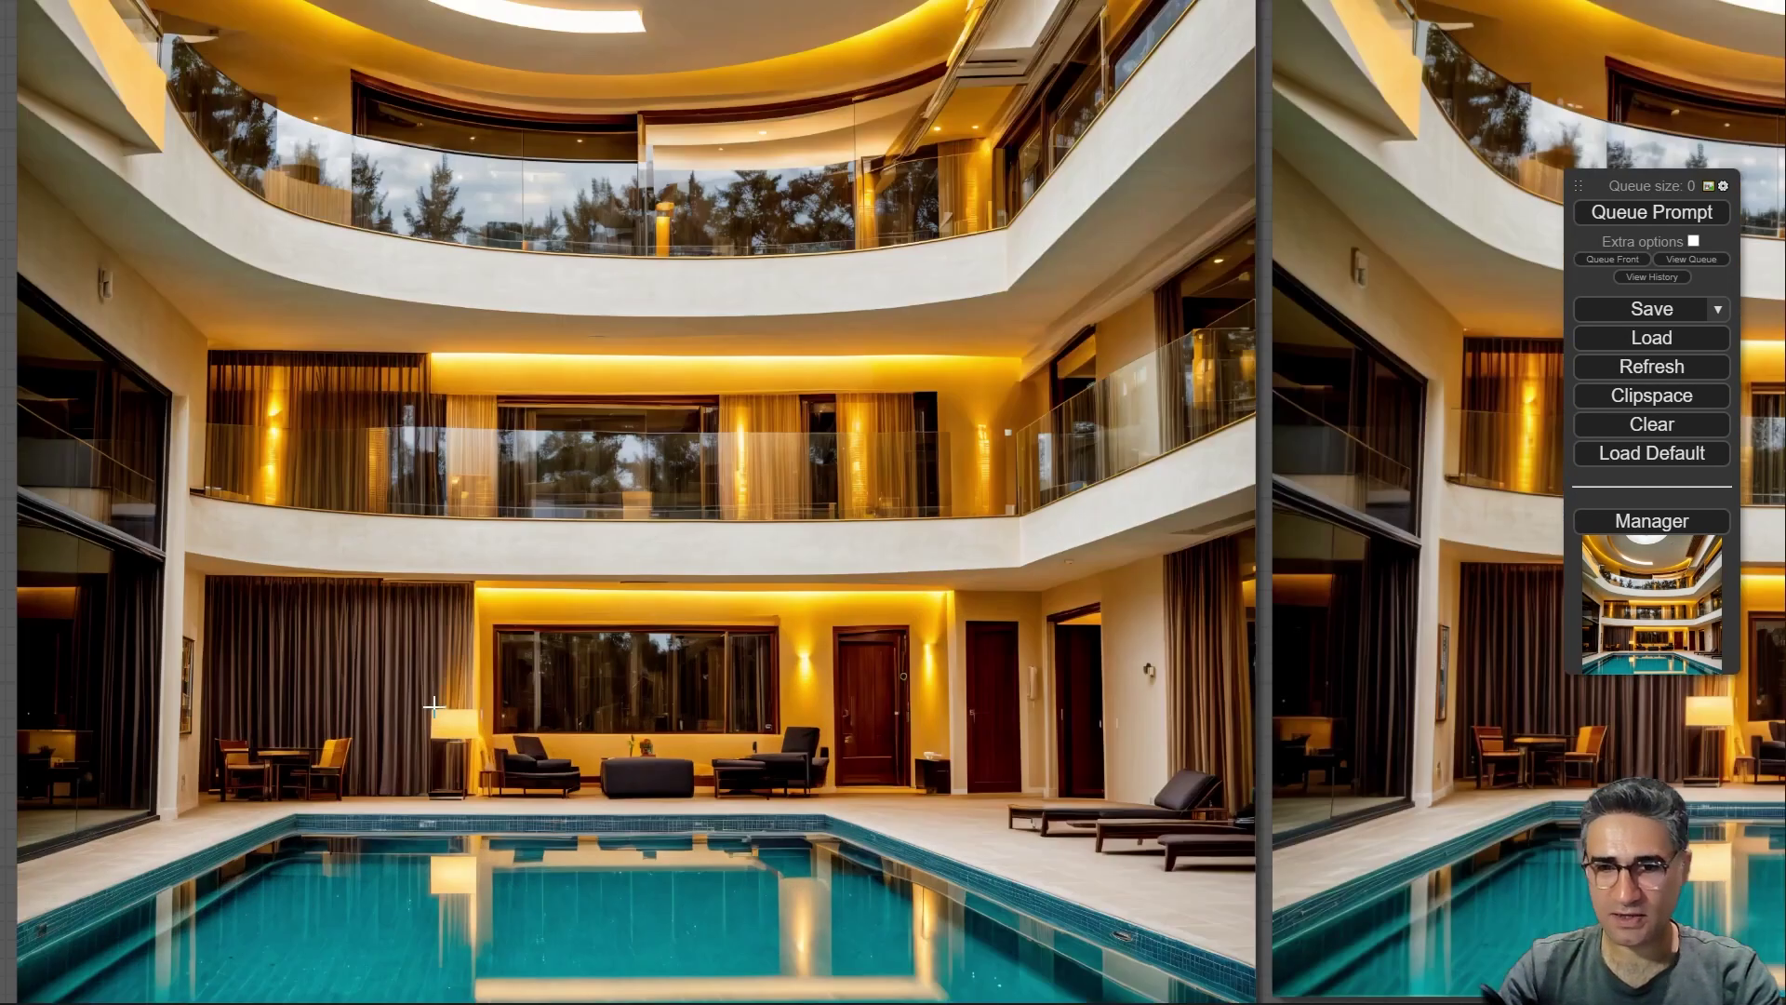
scroll(413, 712, up, 5)
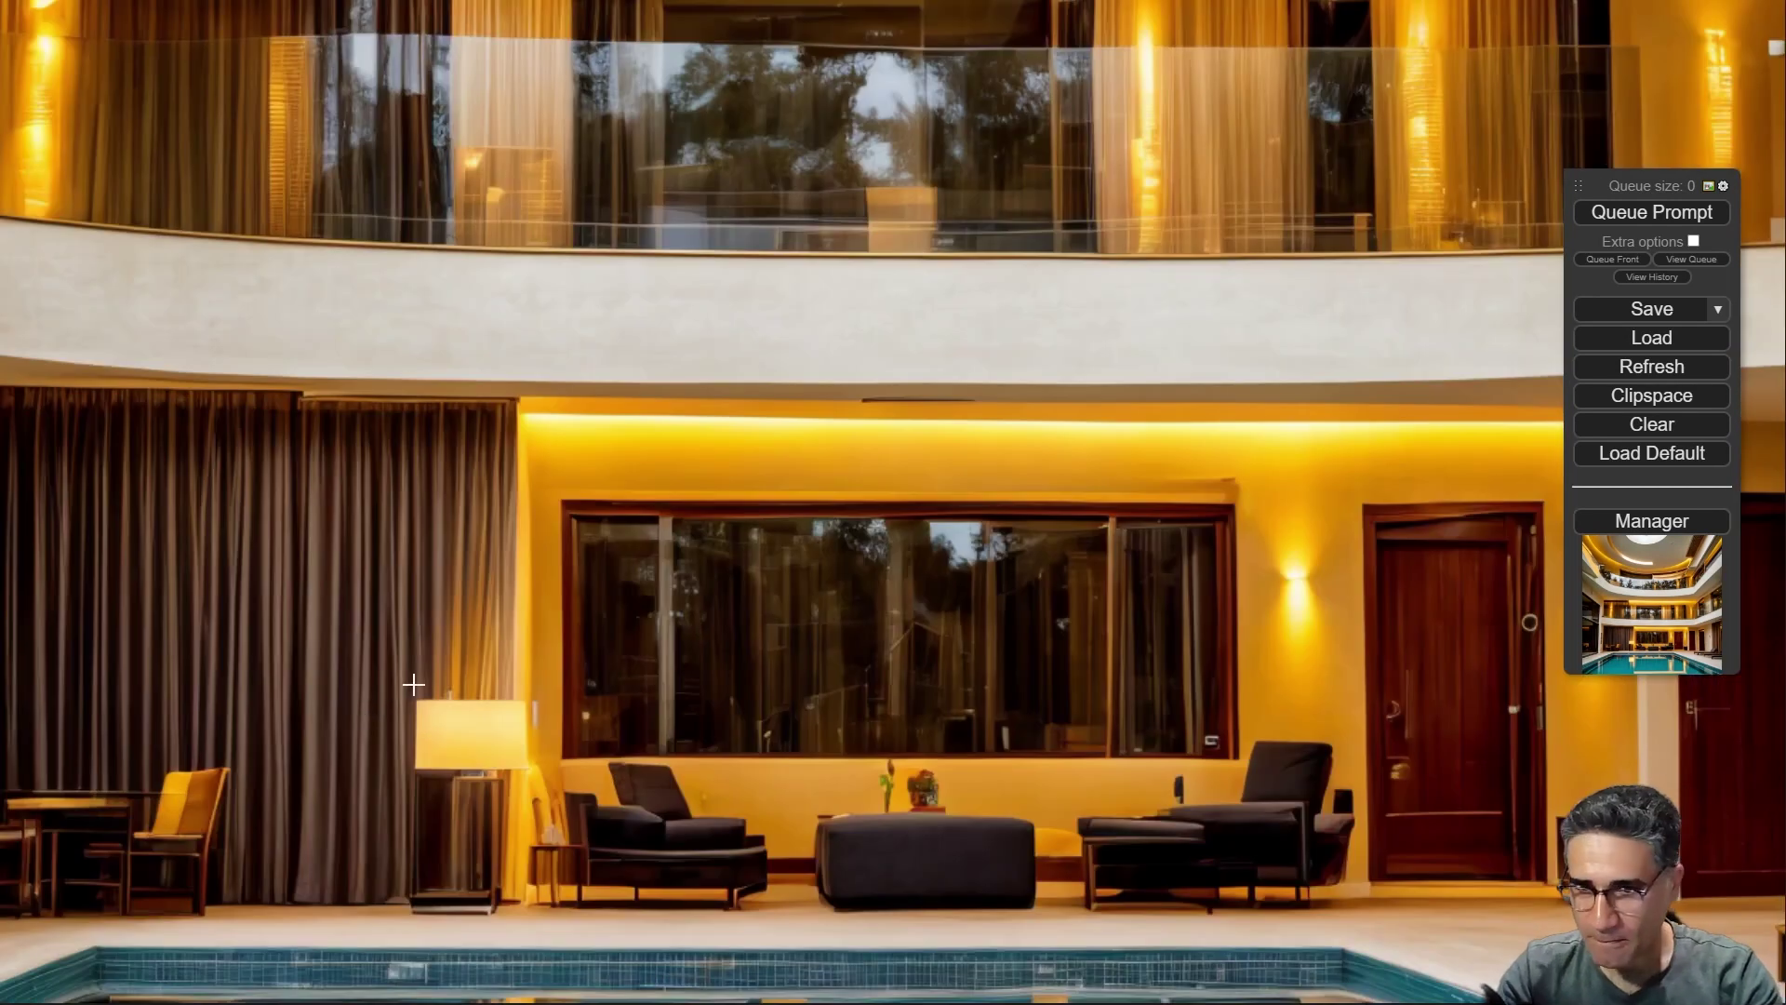
scroll(419, 677, down, 5)
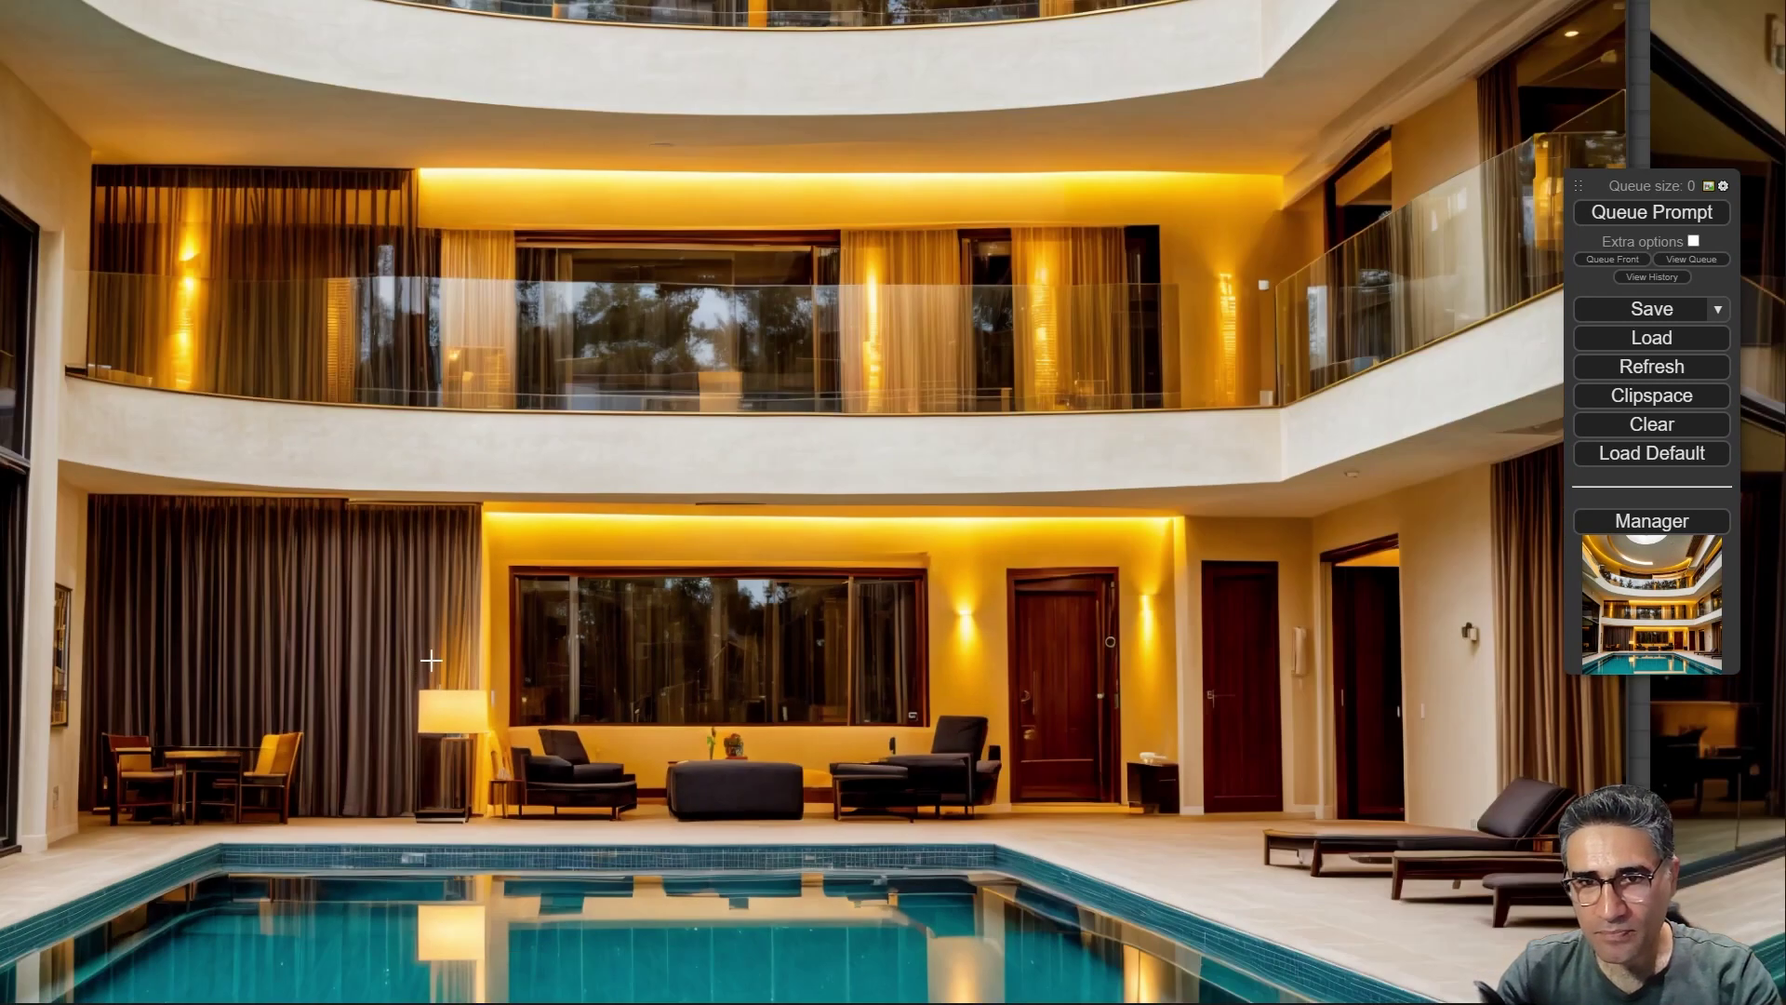
scroll(437, 657, down, 3)
scroll(453, 655, down, 1)
drag(1162, 990, 458, 921)
scroll(1035, 572, down, 4)
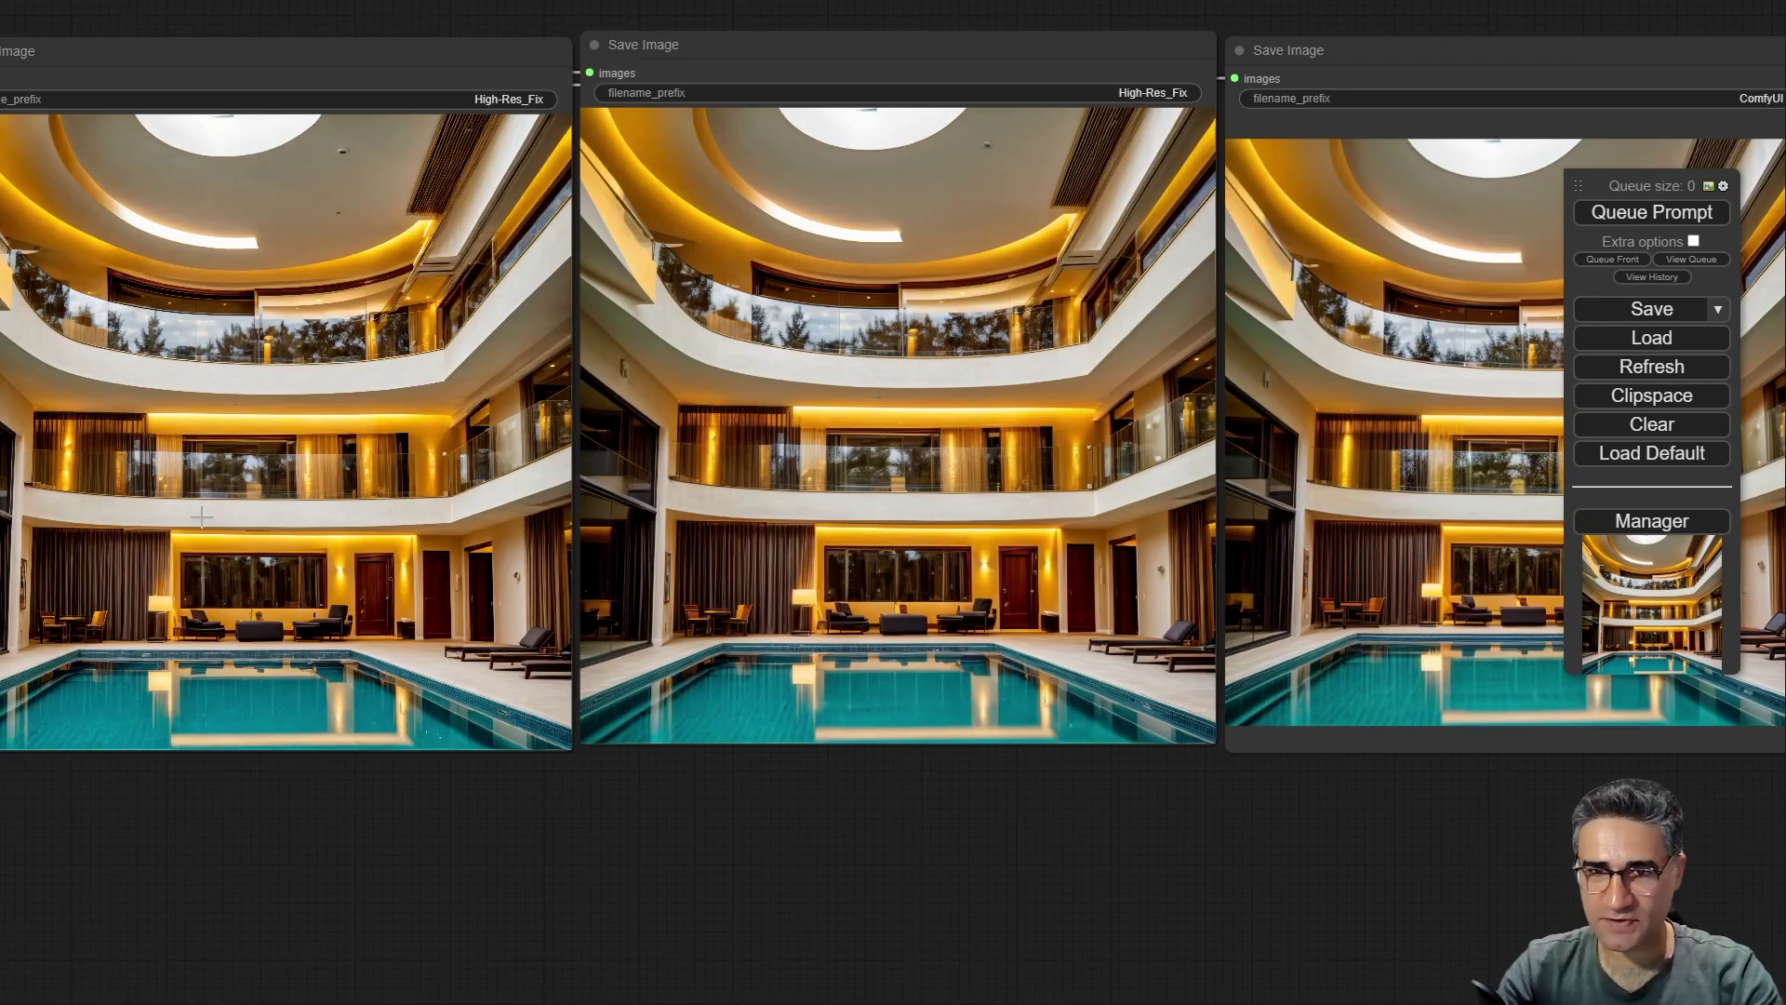
drag(346, 821, 701, 917)
scroll(664, 316, up, 11)
right_click(674, 299)
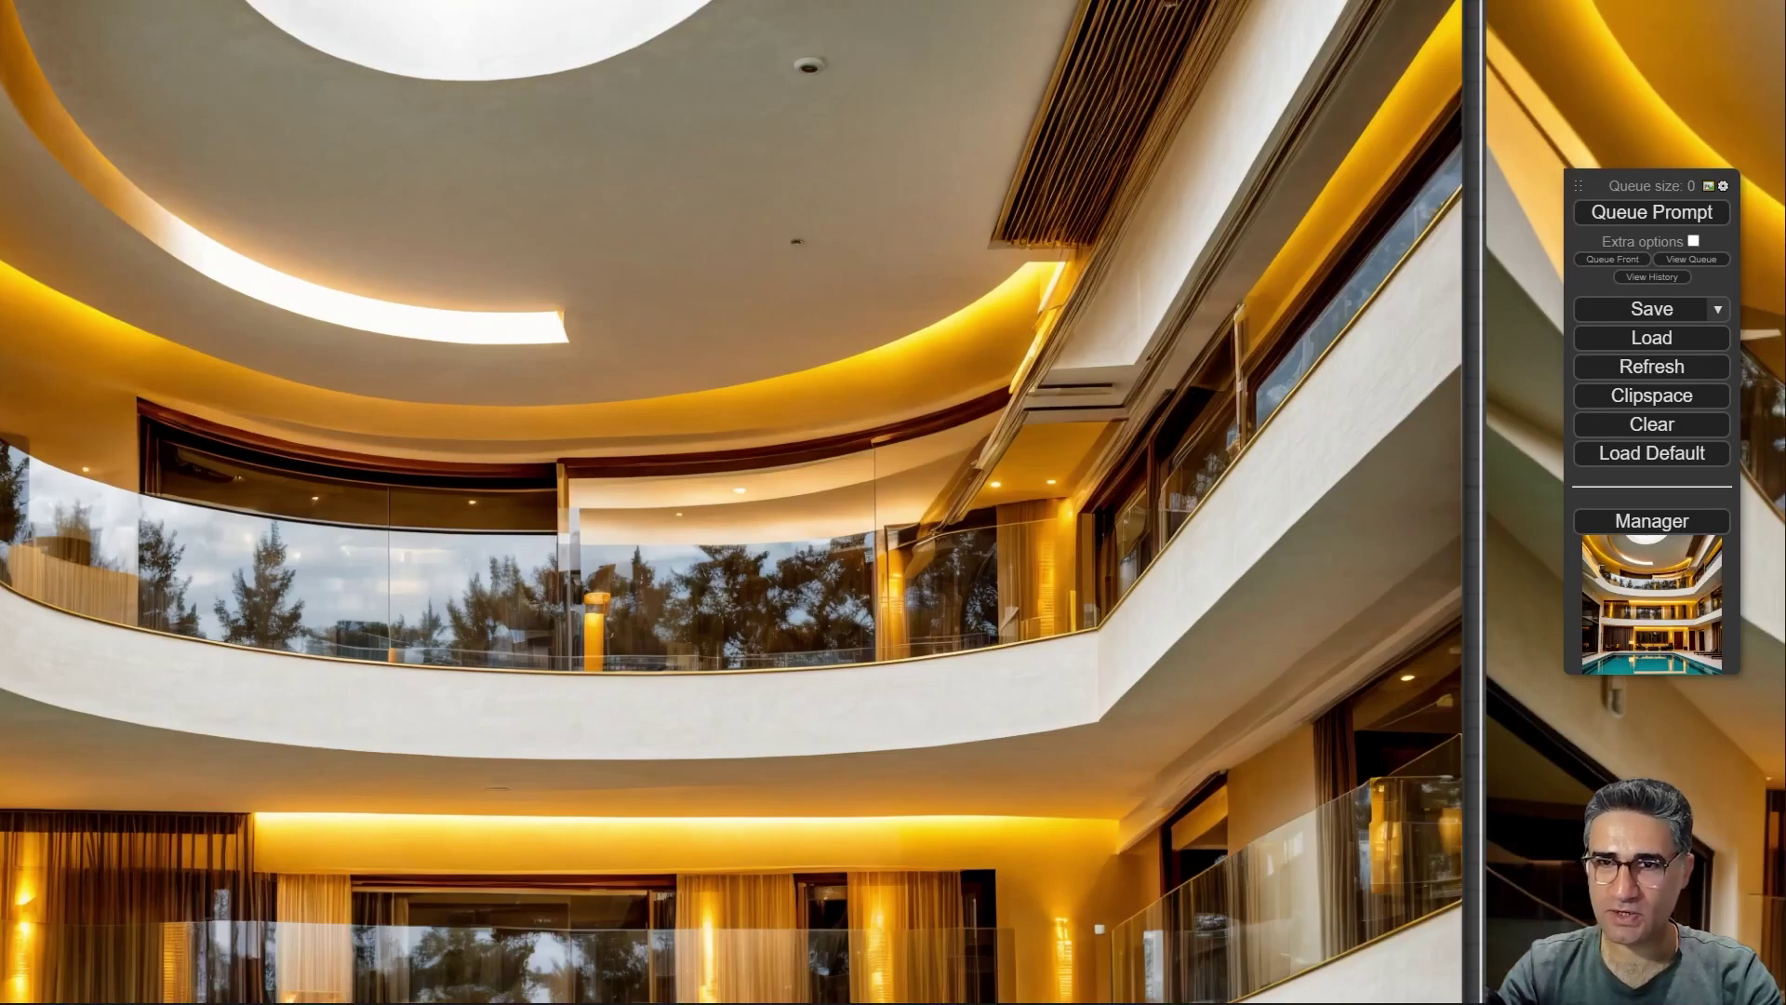
scroll(1038, 229, down, 10)
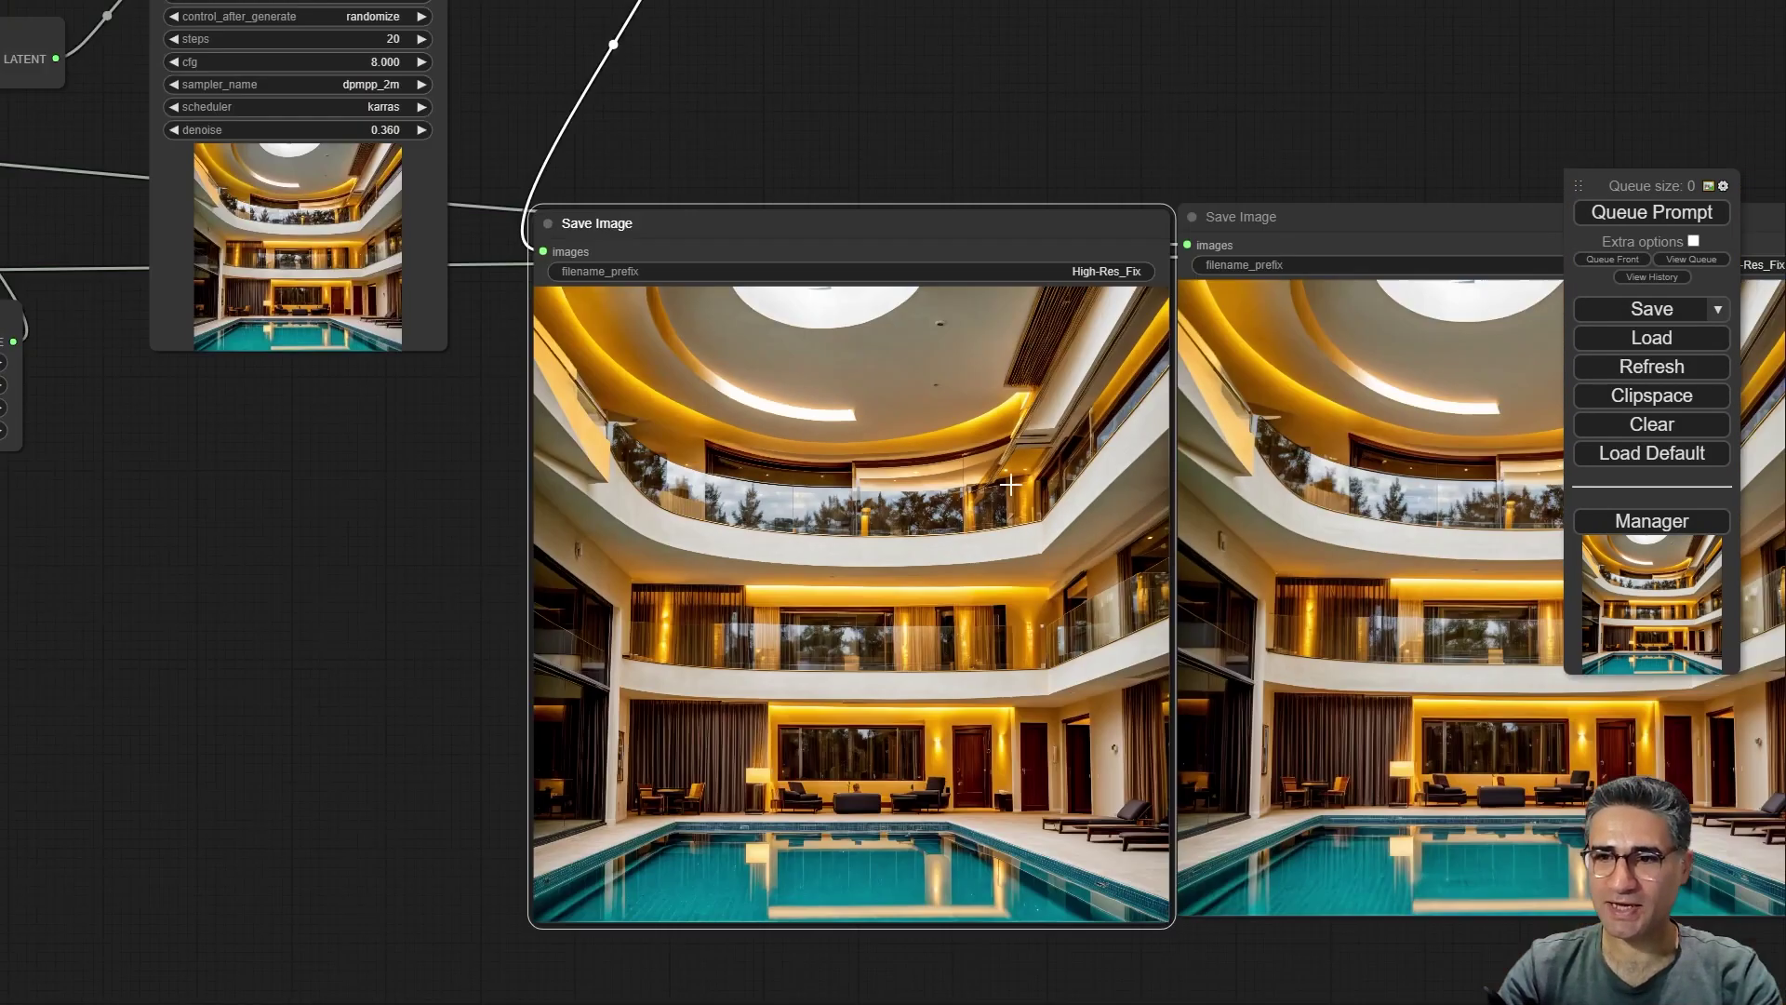
- Review the node chains of both upscale stages, from the final 2048 stage back to the 1200 stage and its KSampler
scroll(1016, 240, down, 5)
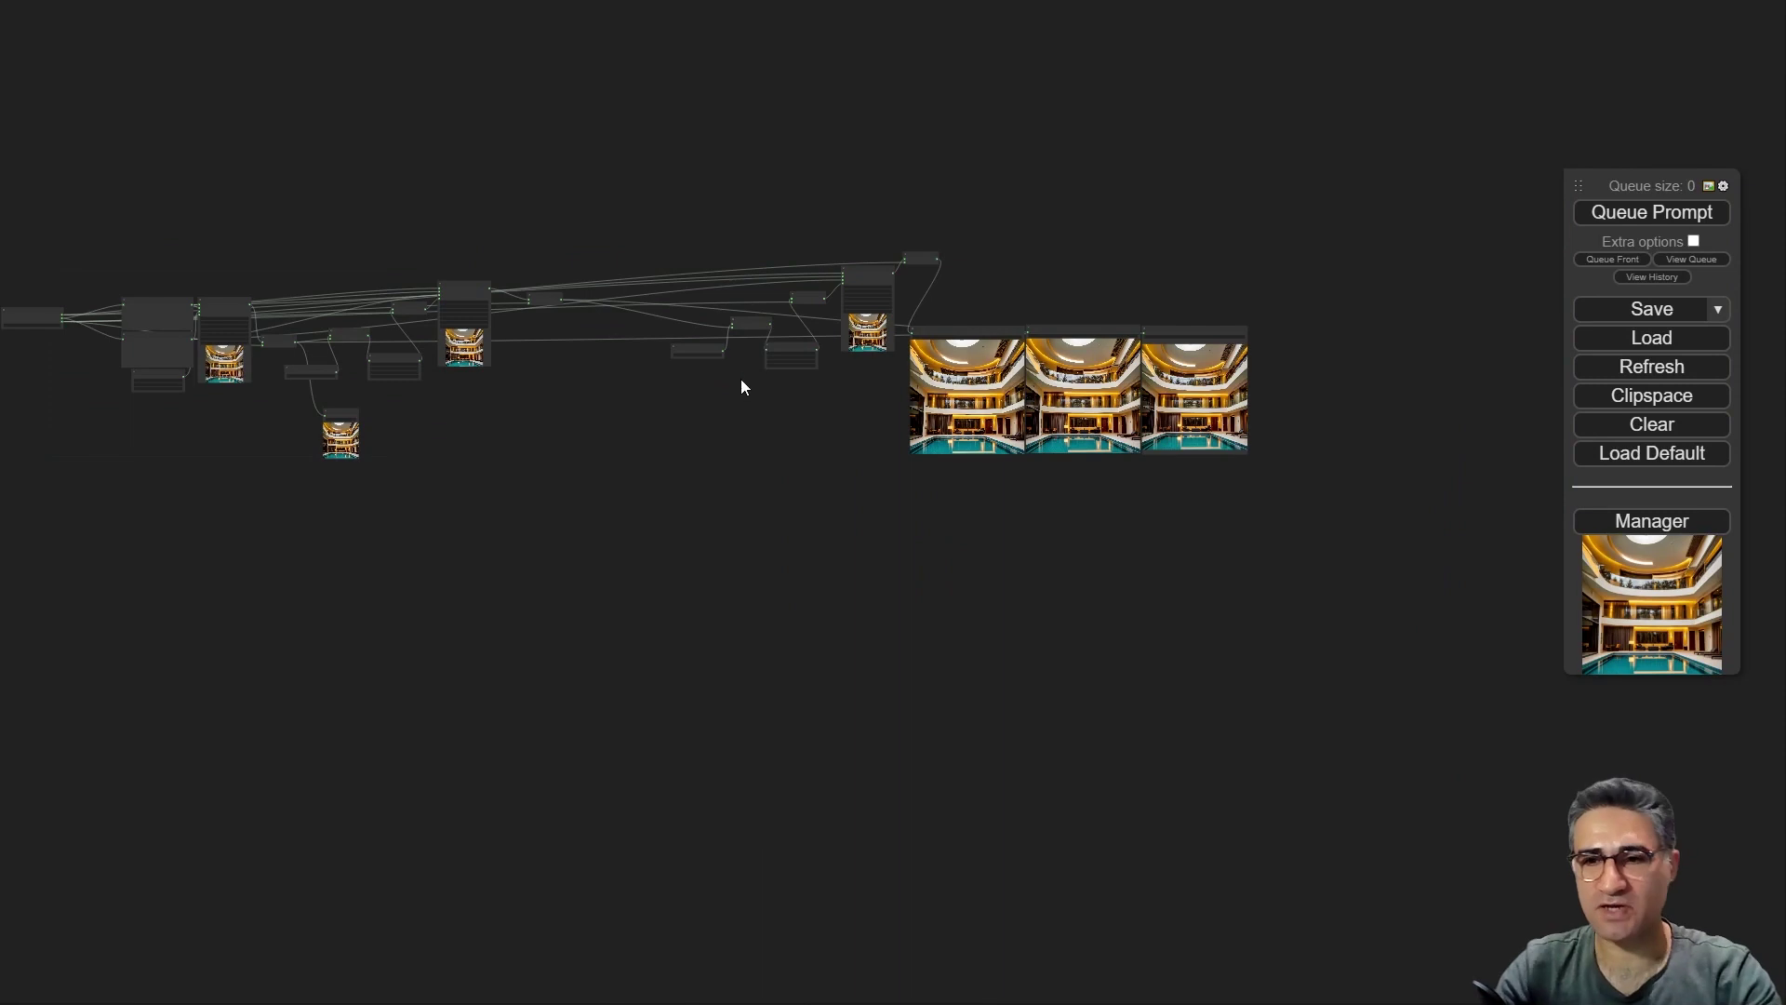
scroll(761, 359, up, 6)
drag(915, 473, 847, 517)
scroll(846, 517, up, 5)
scroll(729, 402, up, 5)
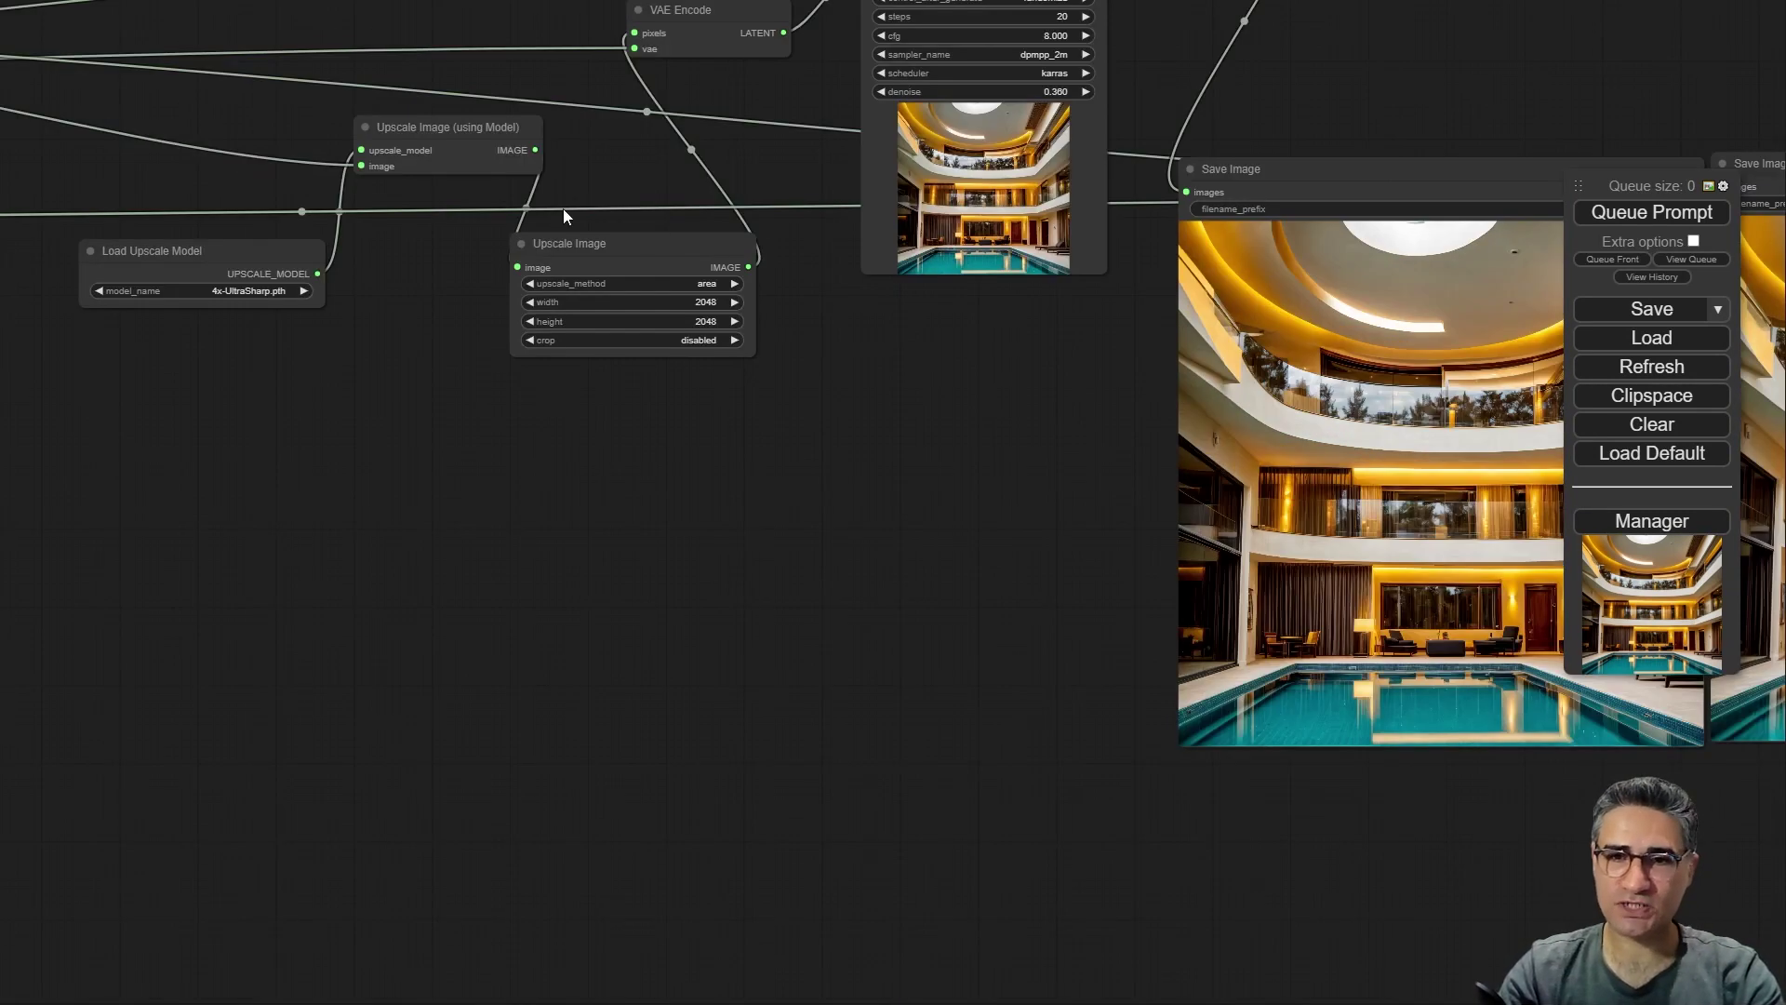
drag(718, 820, 328, 949)
drag(363, 709, 543, 762)
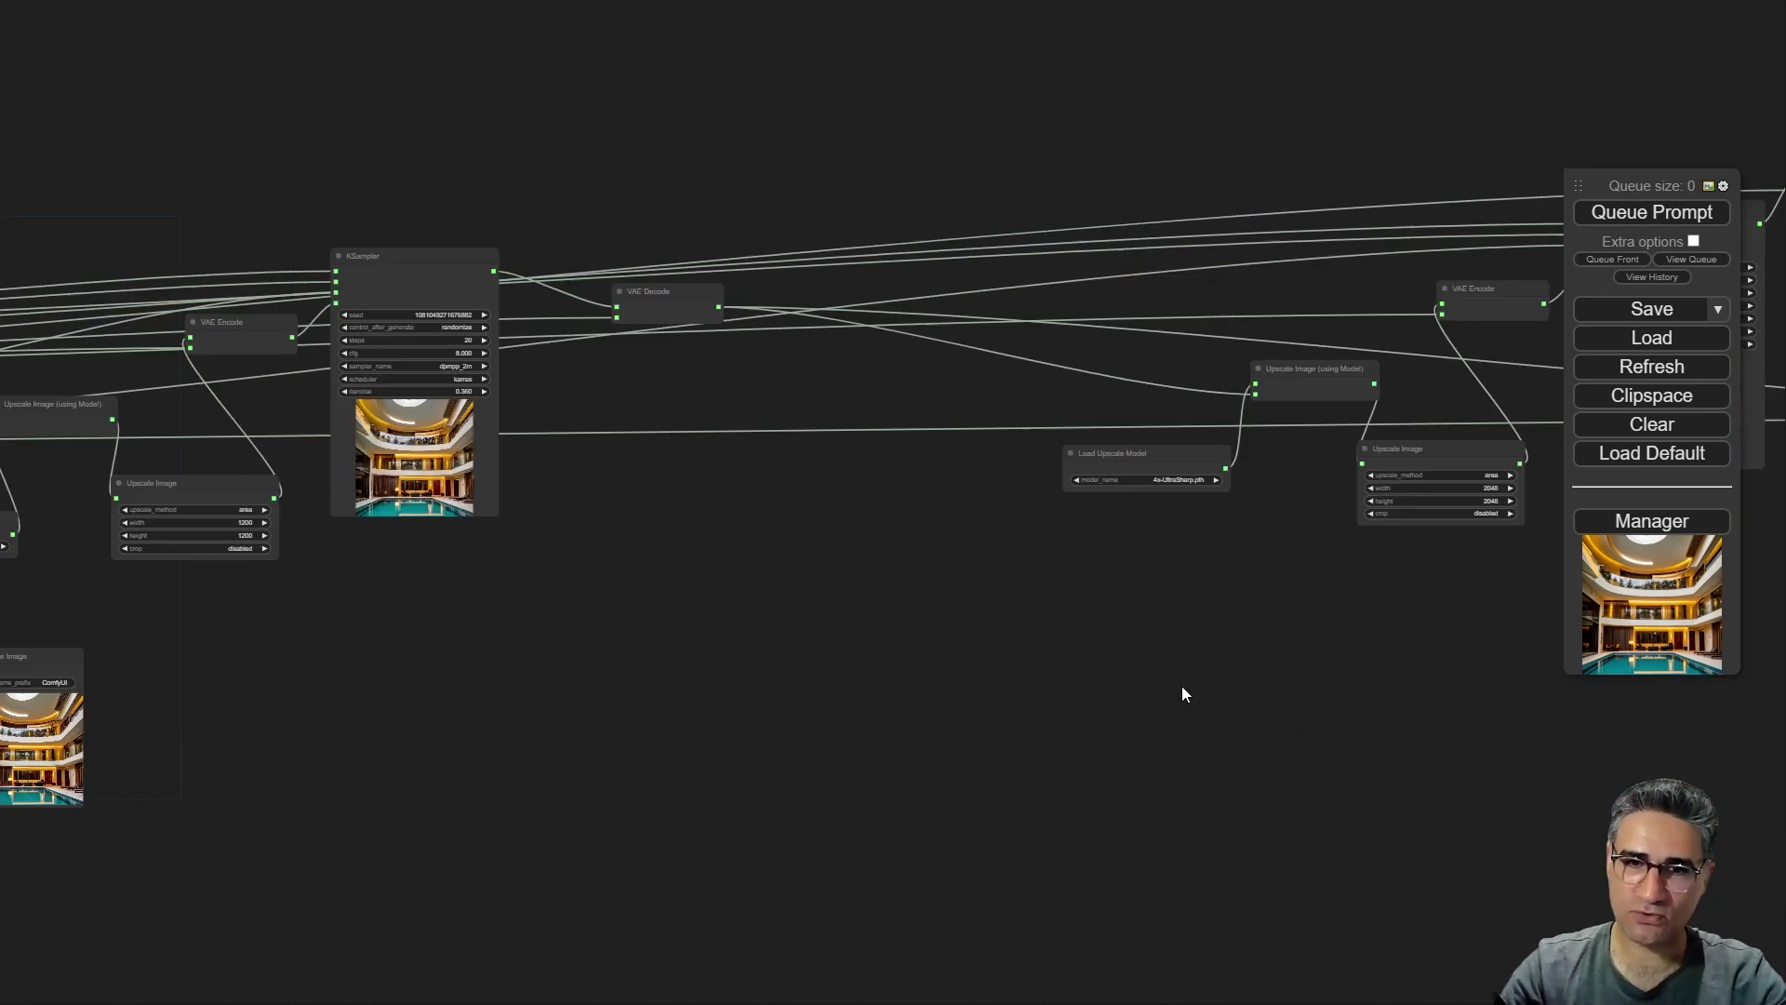
drag(1169, 511, 1420, 489)
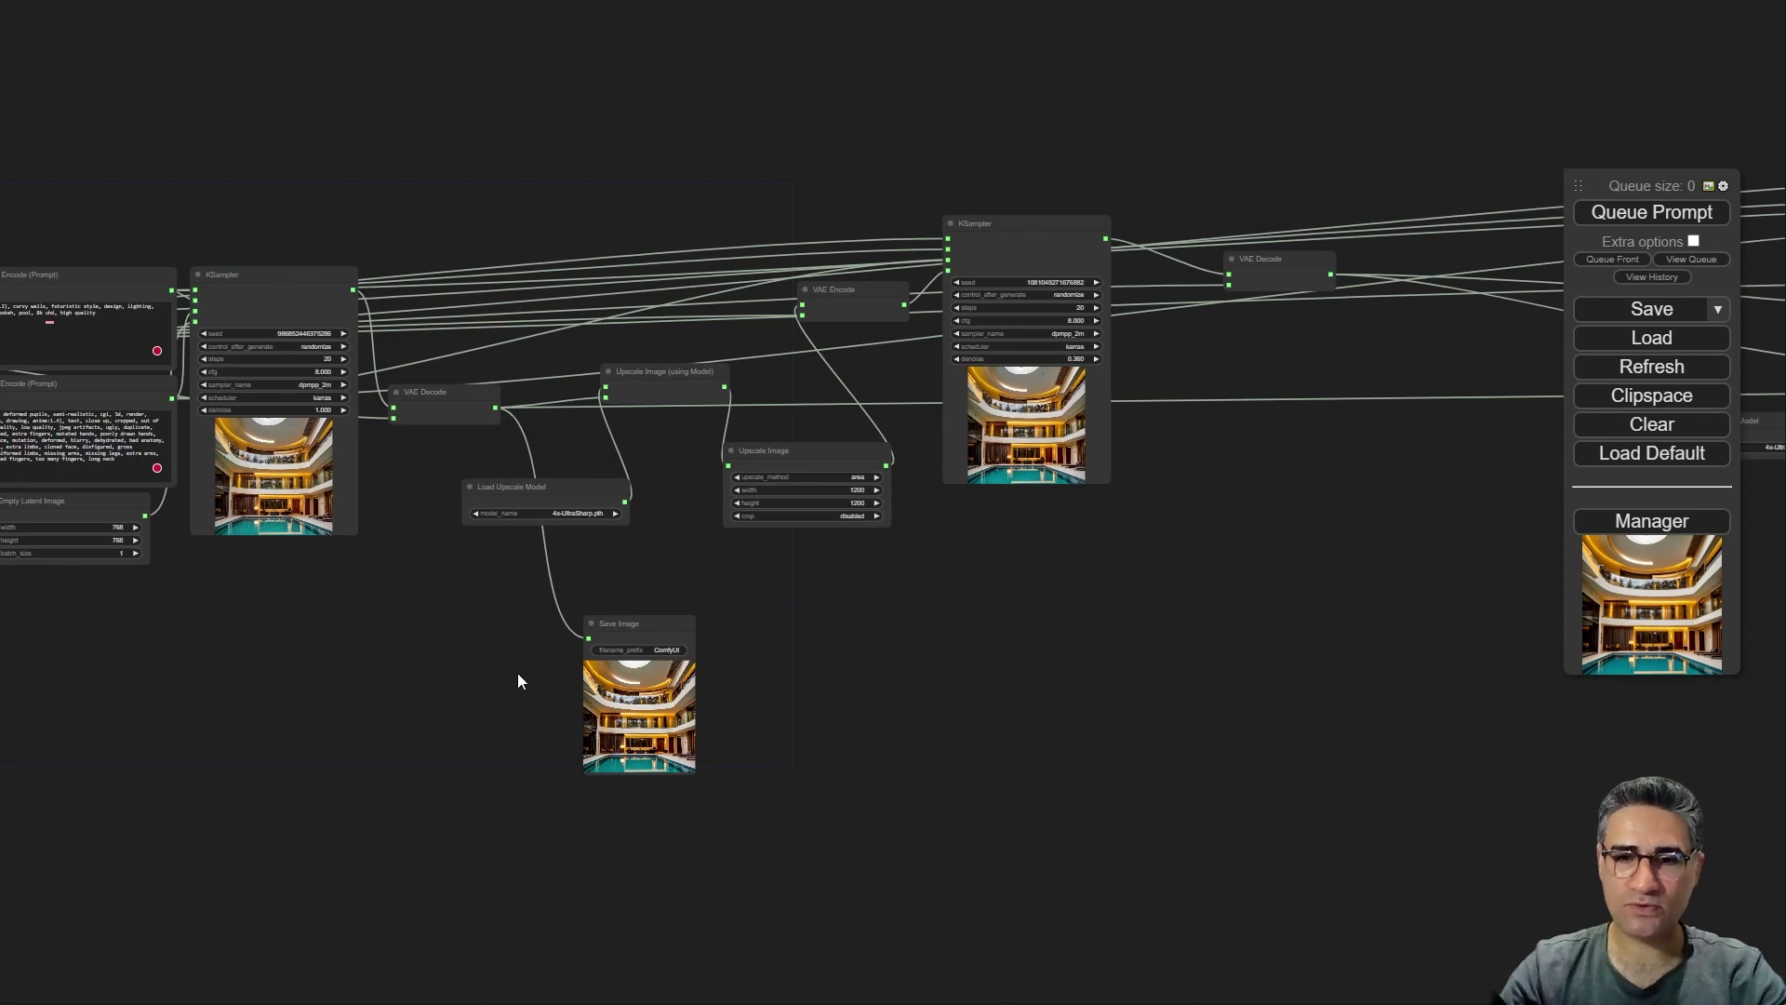
scroll(651, 419, up, 10)
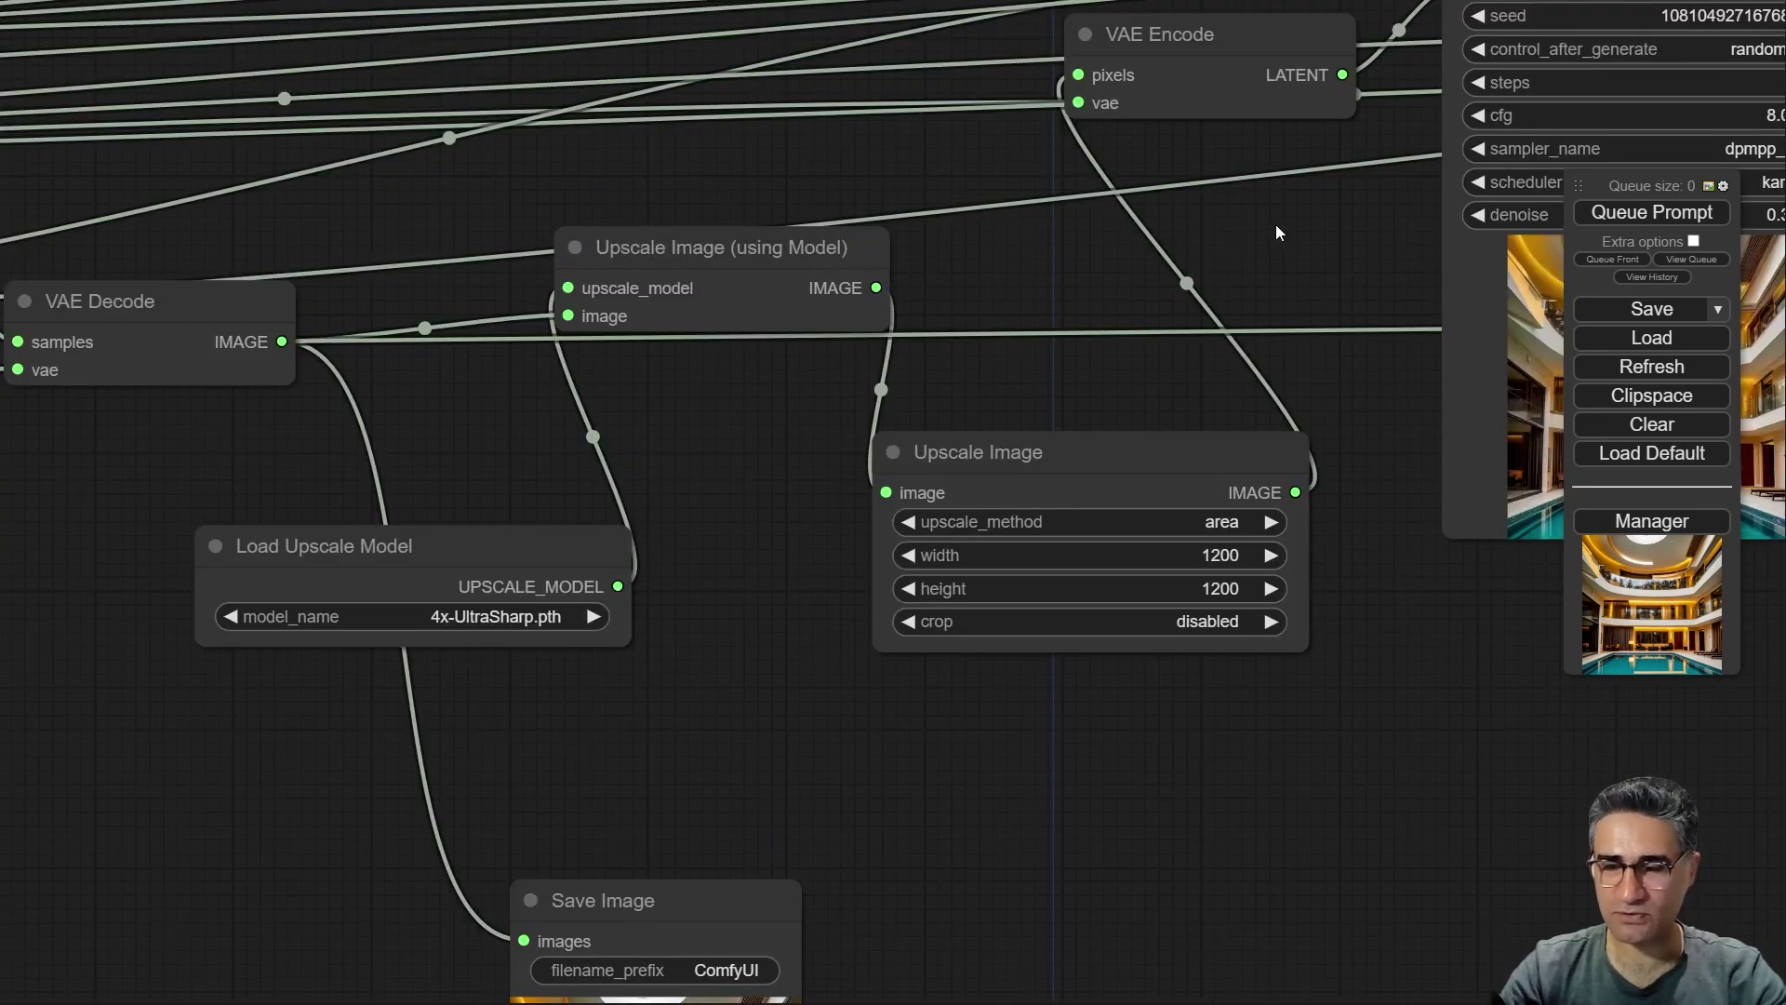
drag(1283, 255, 567, 500)
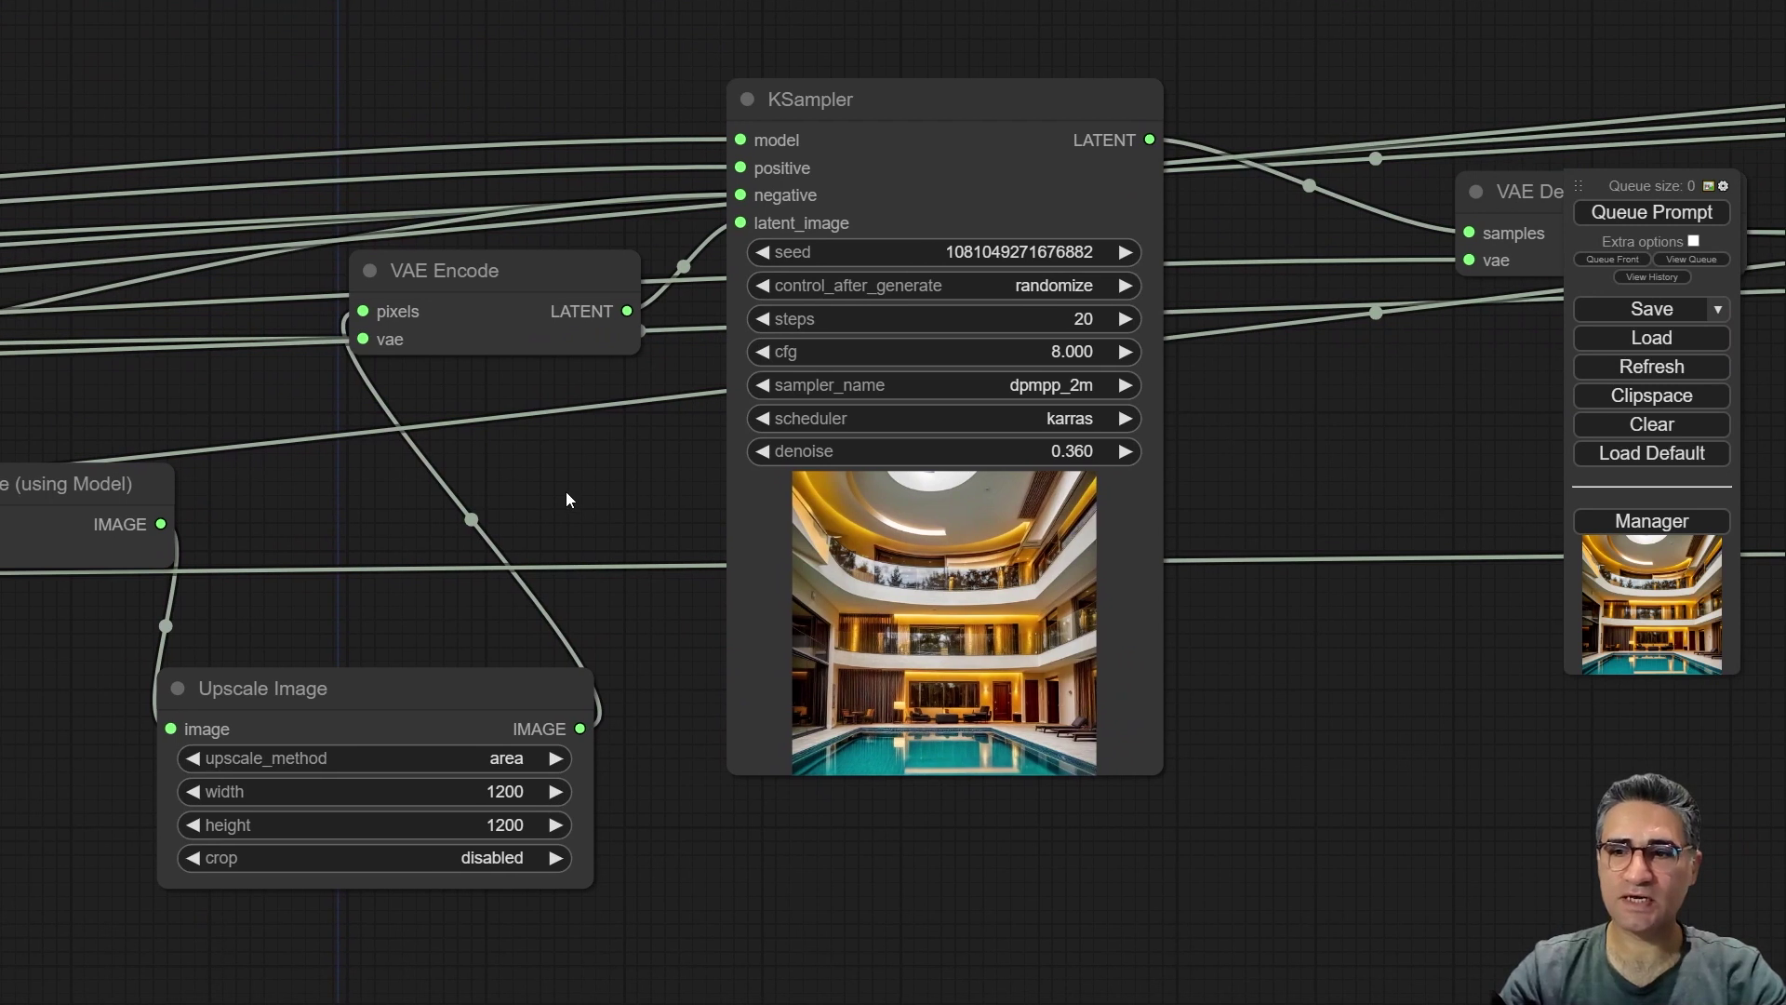
- Review the workflow from the Load Checkpoint node through the prompts and first KSampler to the 1200 upscale stage
scroll(348, 103, down, 4)
drag(118, 113, 1072, 38)
drag(80, 774, 754, 793)
scroll(198, 422, up, 5)
drag(176, 430, 655, 691)
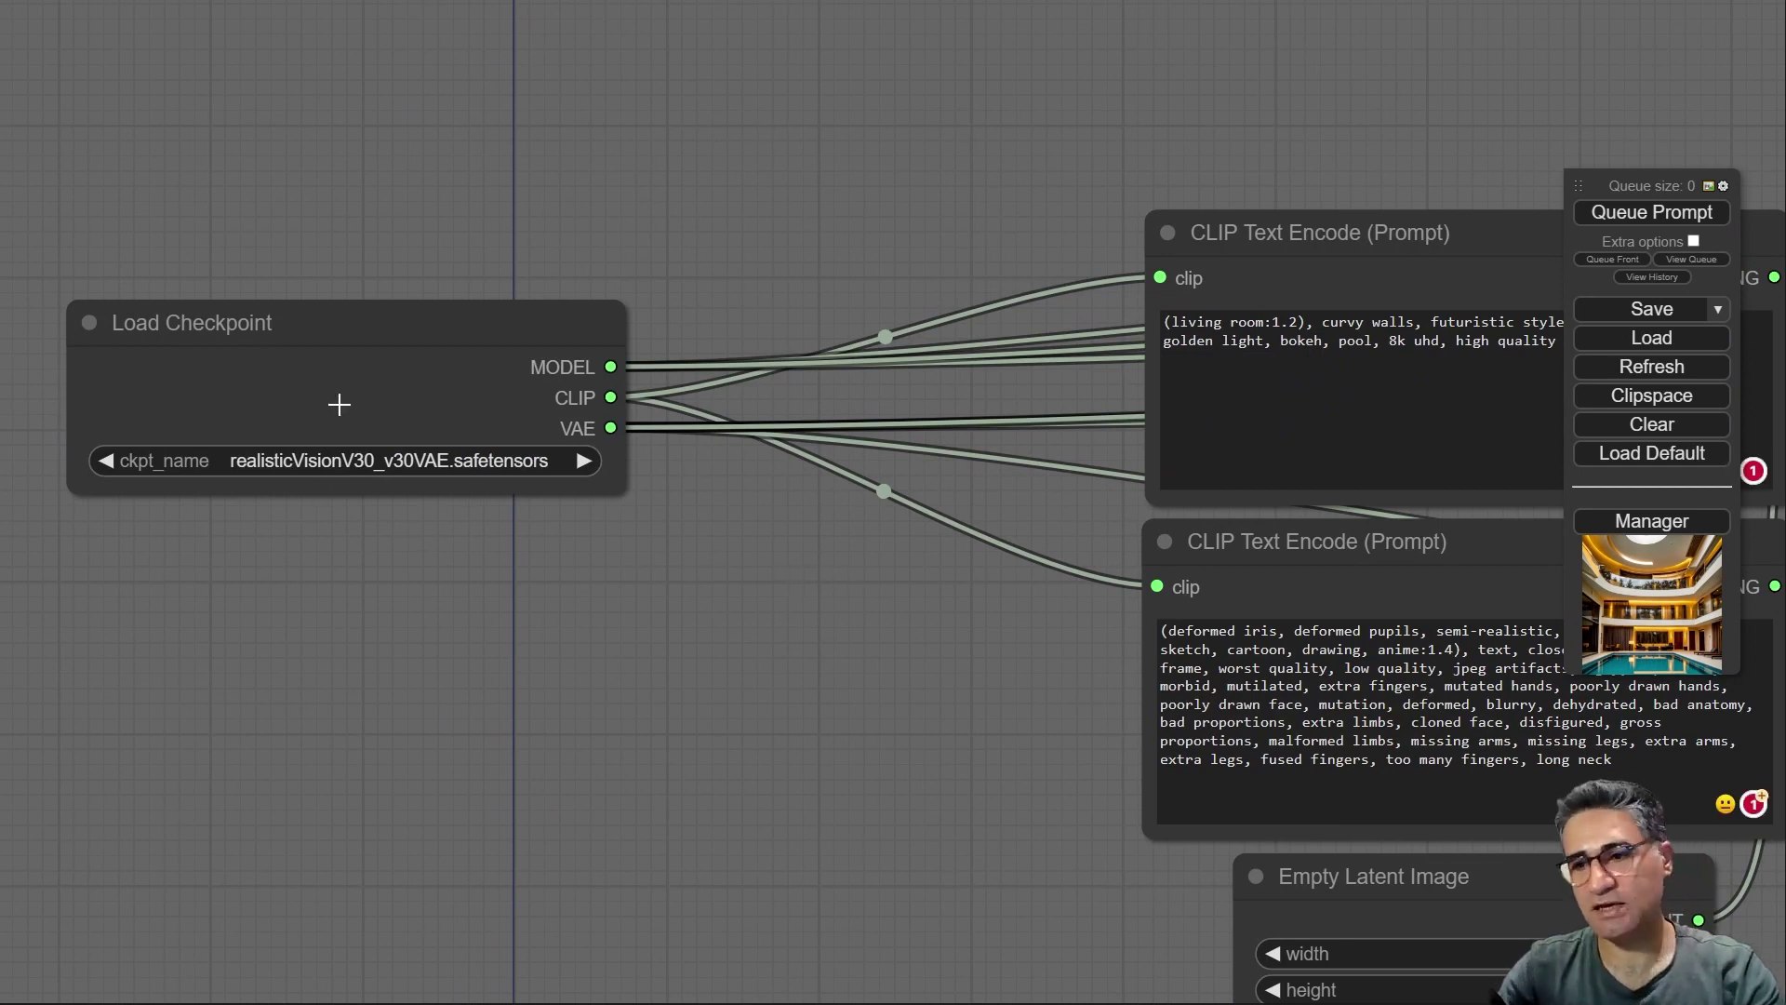
drag(968, 754, 22, 339)
drag(1206, 668, 592, 700)
scroll(568, 458, up, 14)
scroll(604, 446, down, 12)
drag(1319, 834, 58, 558)
scroll(553, 904, up, 10)
scroll(604, 883, down, 5)
drag(1105, 925, 1011, 316)
scroll(545, 537, up, 5)
scroll(507, 540, down, 8)
drag(898, 238, 978, 780)
drag(1019, 713, 917, 846)
scroll(917, 847, down, 5)
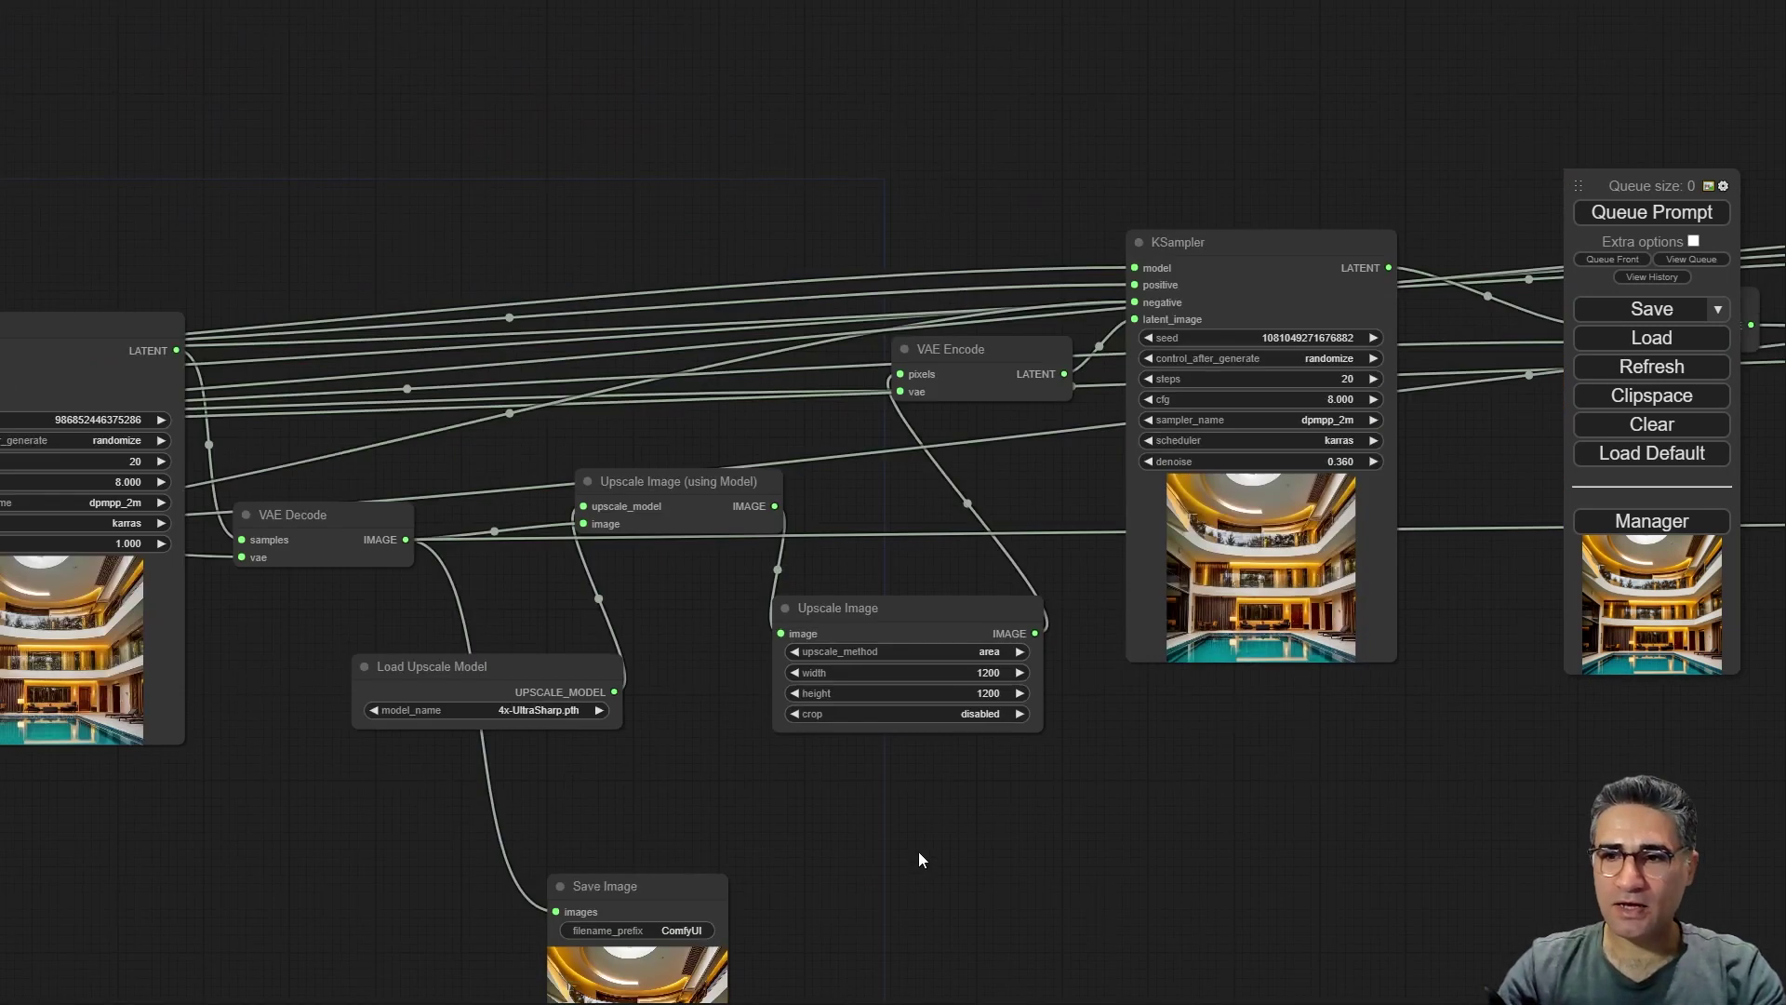